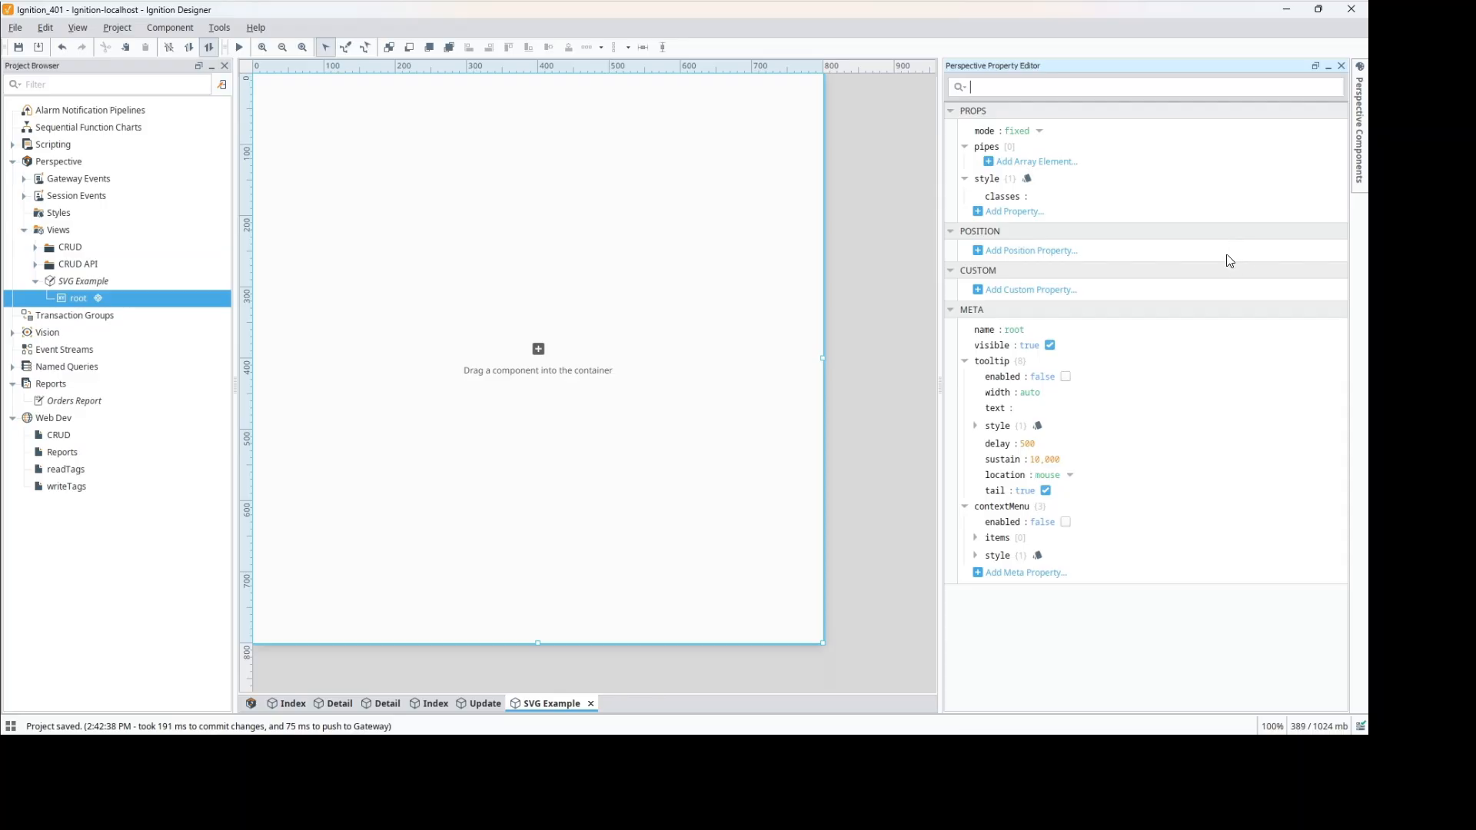
Step: Place a Drawing component in the SVG Example view's root container at about x 330, y 212
click(1359, 150)
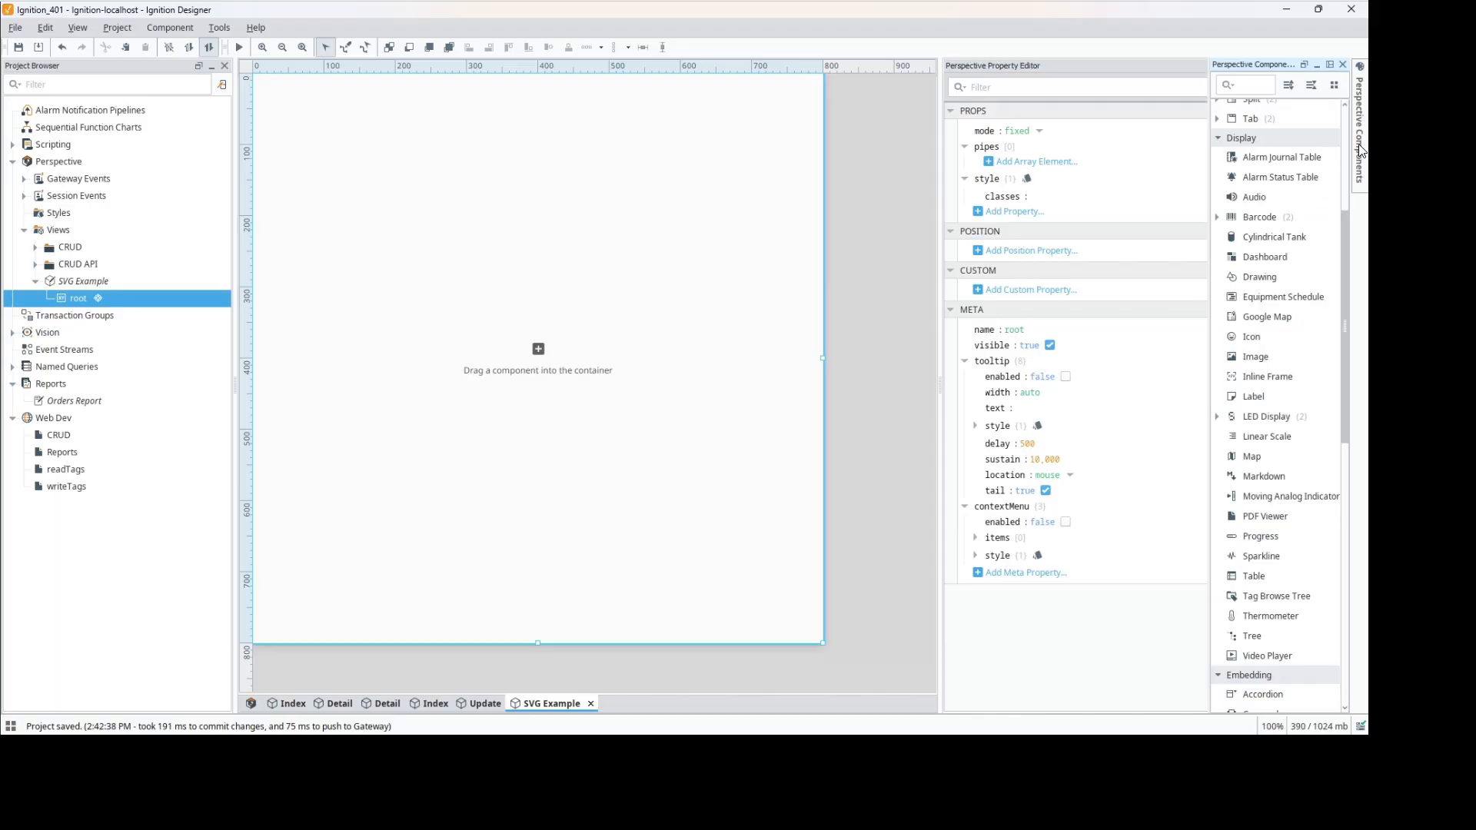
click(95, 284)
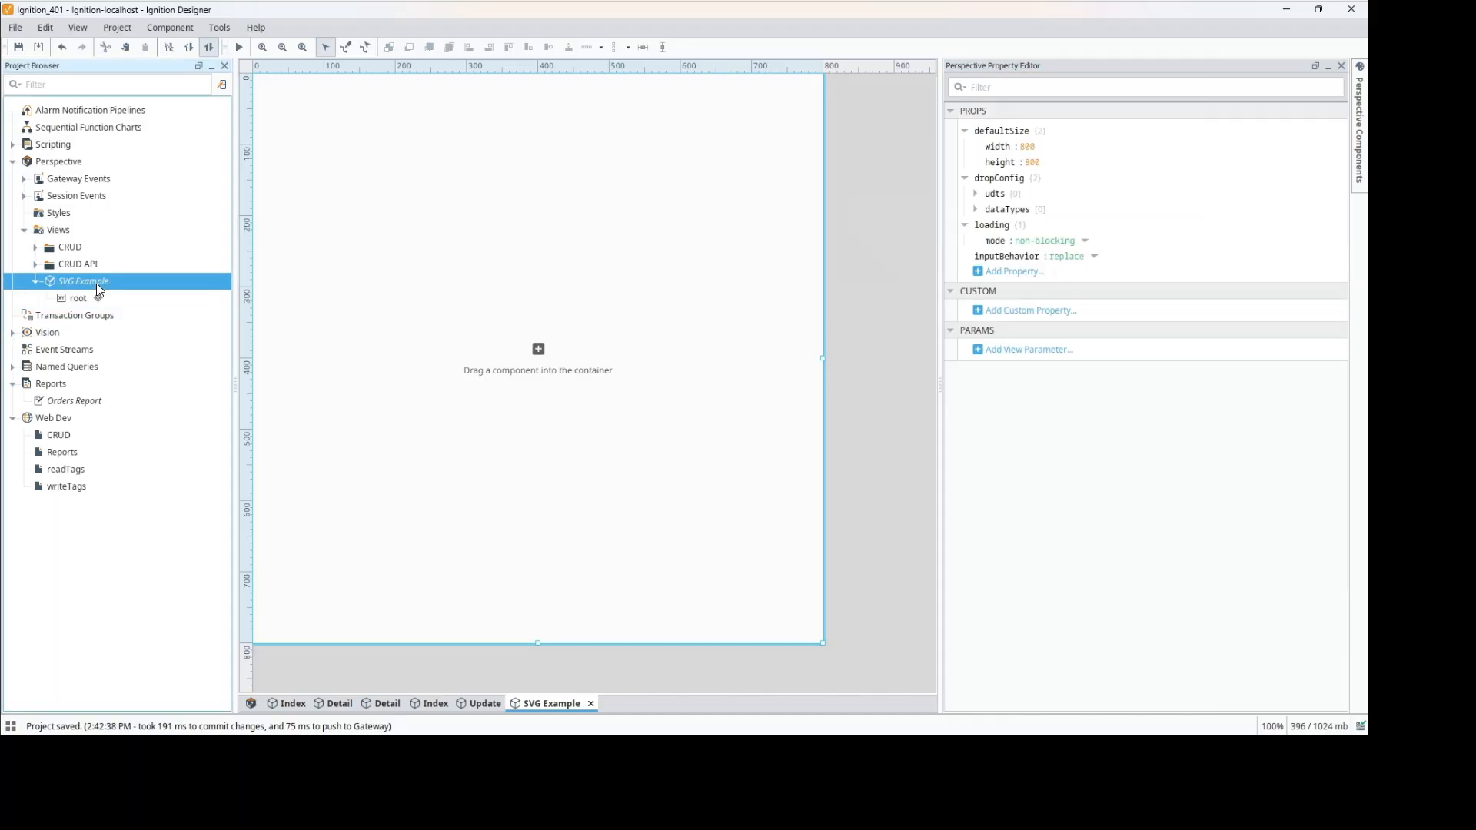
click(1360, 127)
click(1360, 127)
click(1360, 128)
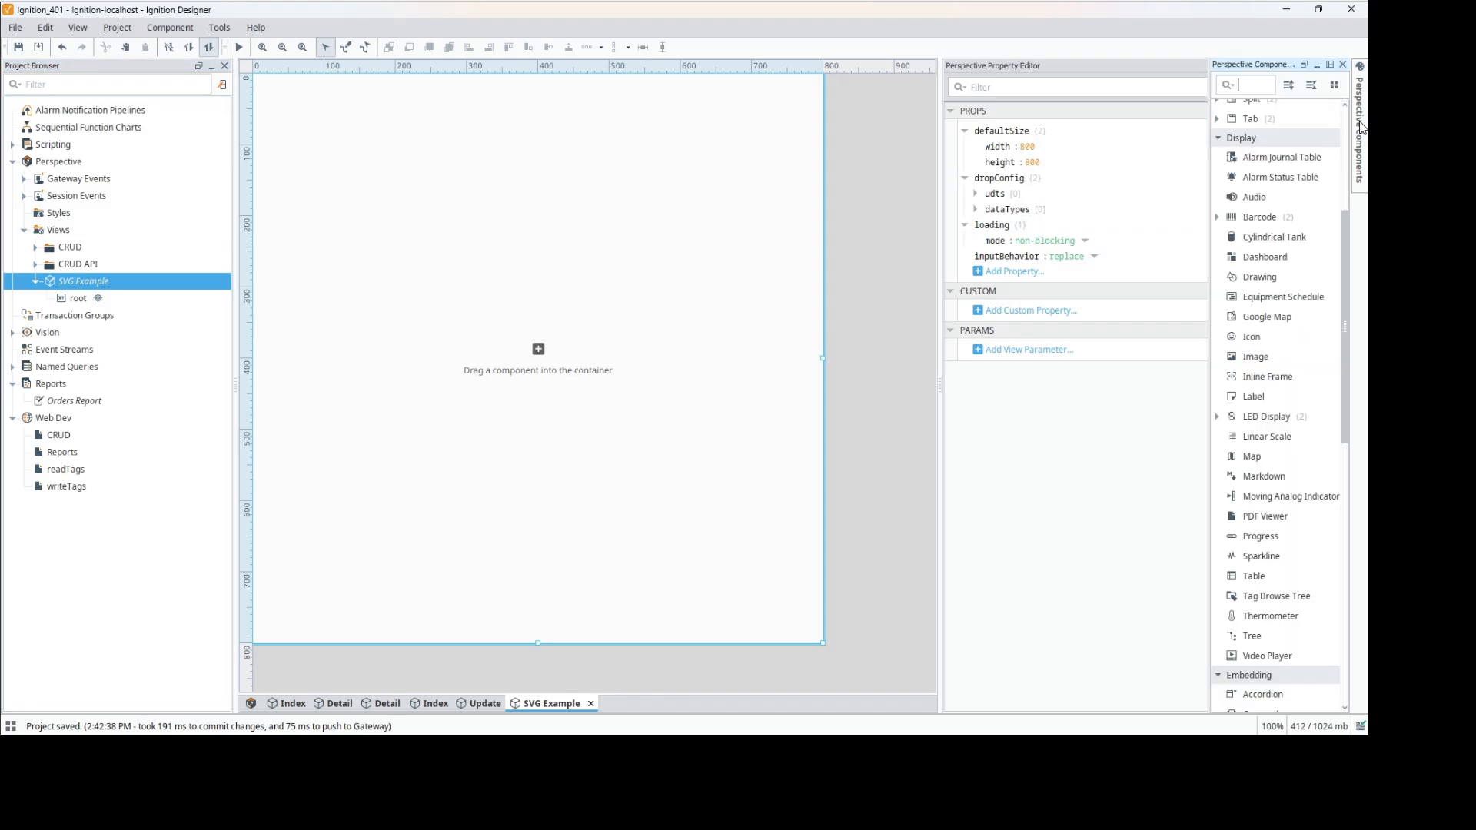
click(1259, 278)
mouse_move(1259, 278)
mouse_down()
mouse_move(638, 269)
mouse_move(408, 241)
mouse_move(489, 226)
mouse_up()
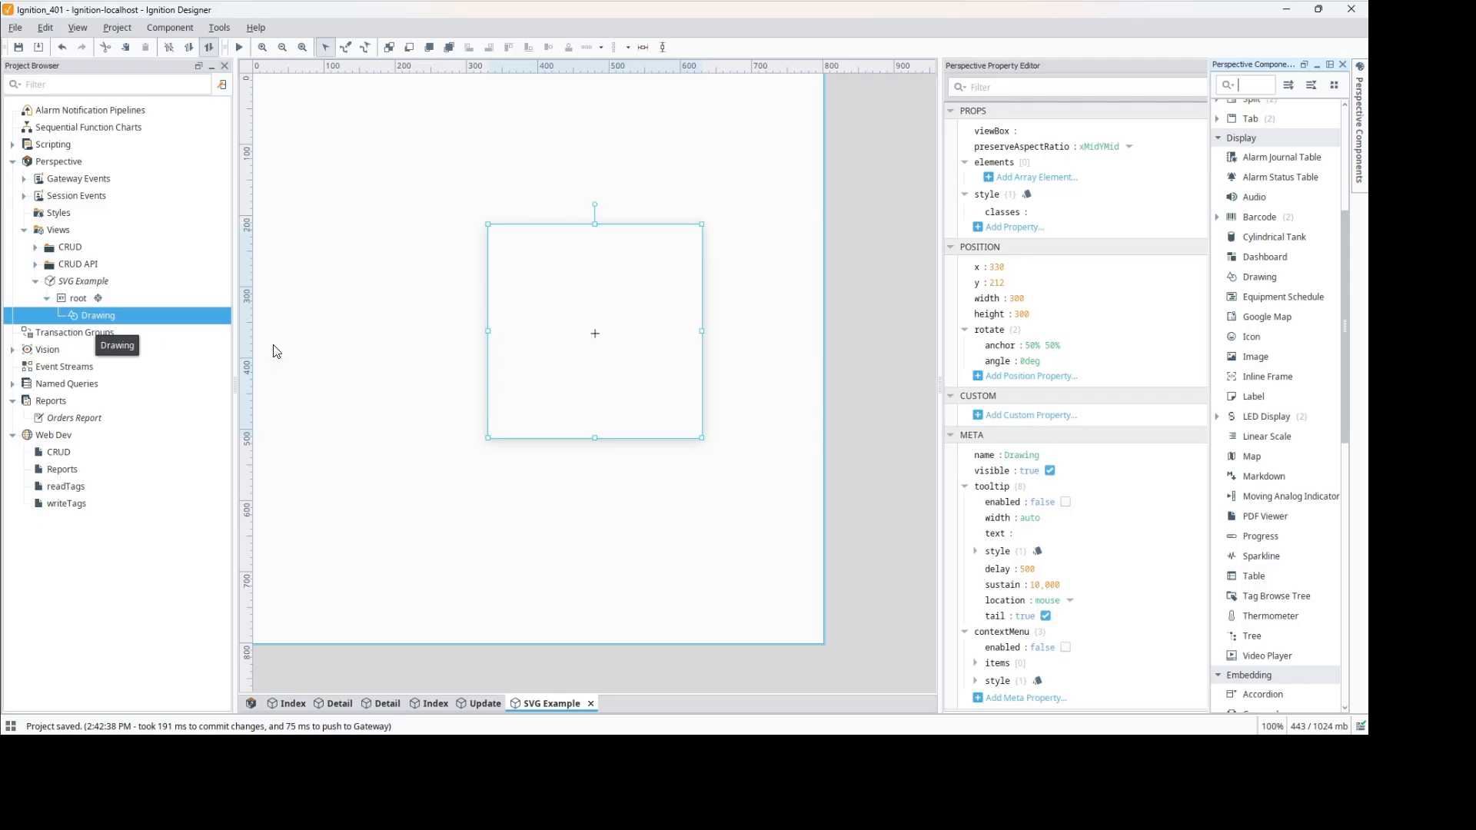
Step: Open the Drawing component for editing and draw a six-sided polygon about 337 by 337 in the canvas middle
click(601, 290)
double_click(603, 296)
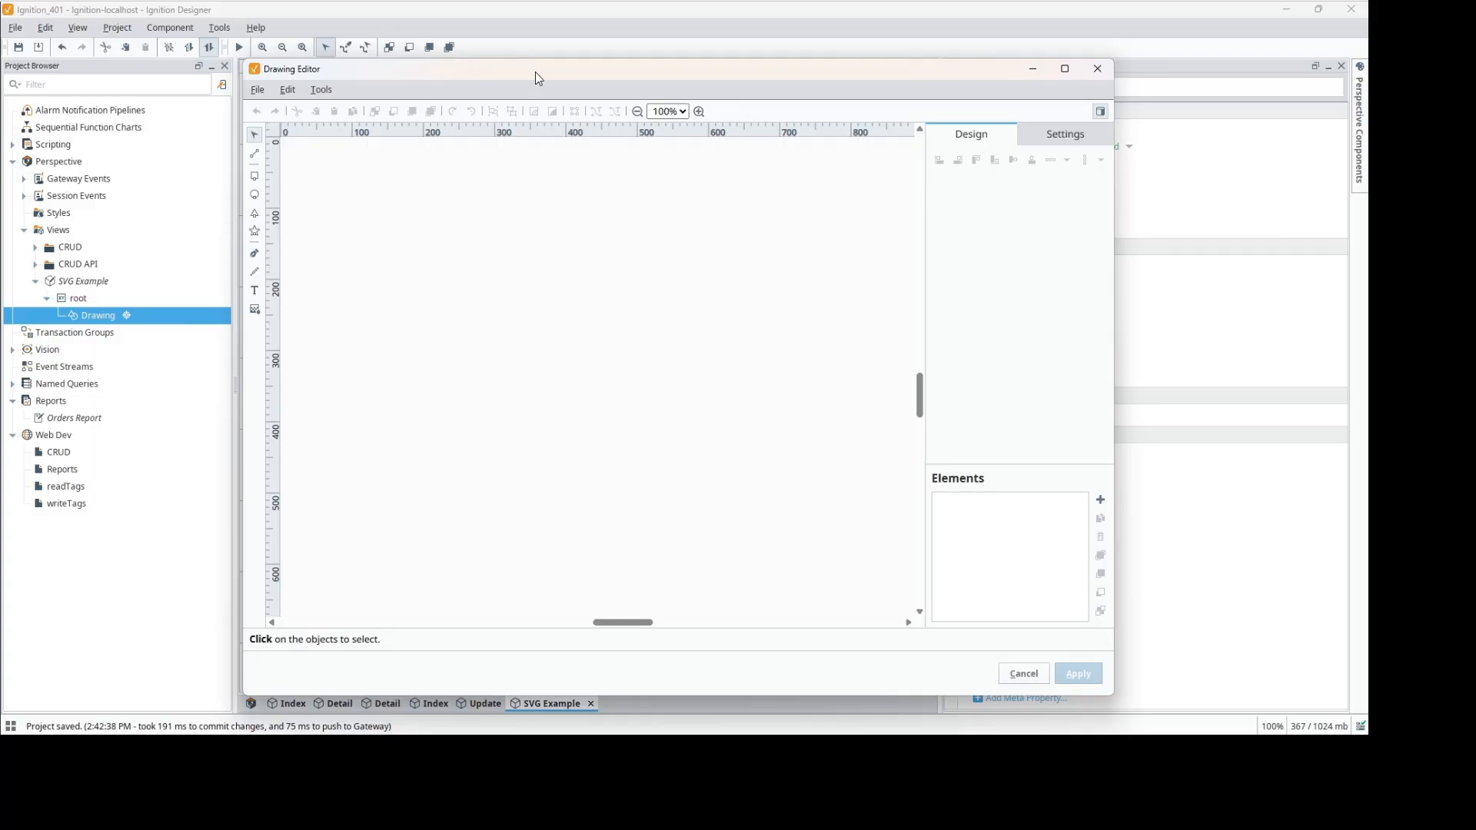
mouse_move(534, 71)
mouse_down()
mouse_move(493, 28)
mouse_move(489, 49)
mouse_up()
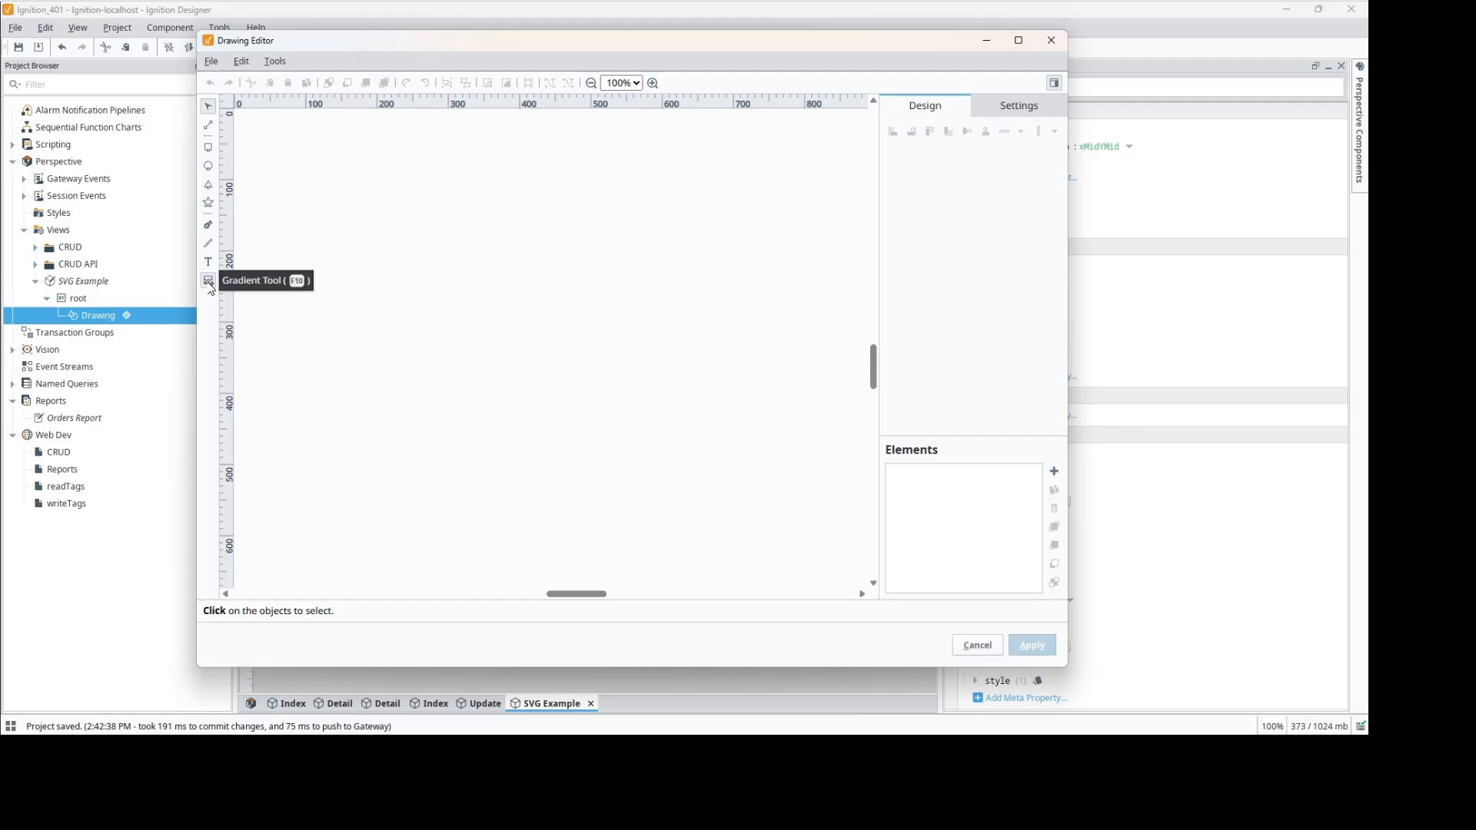
click(209, 186)
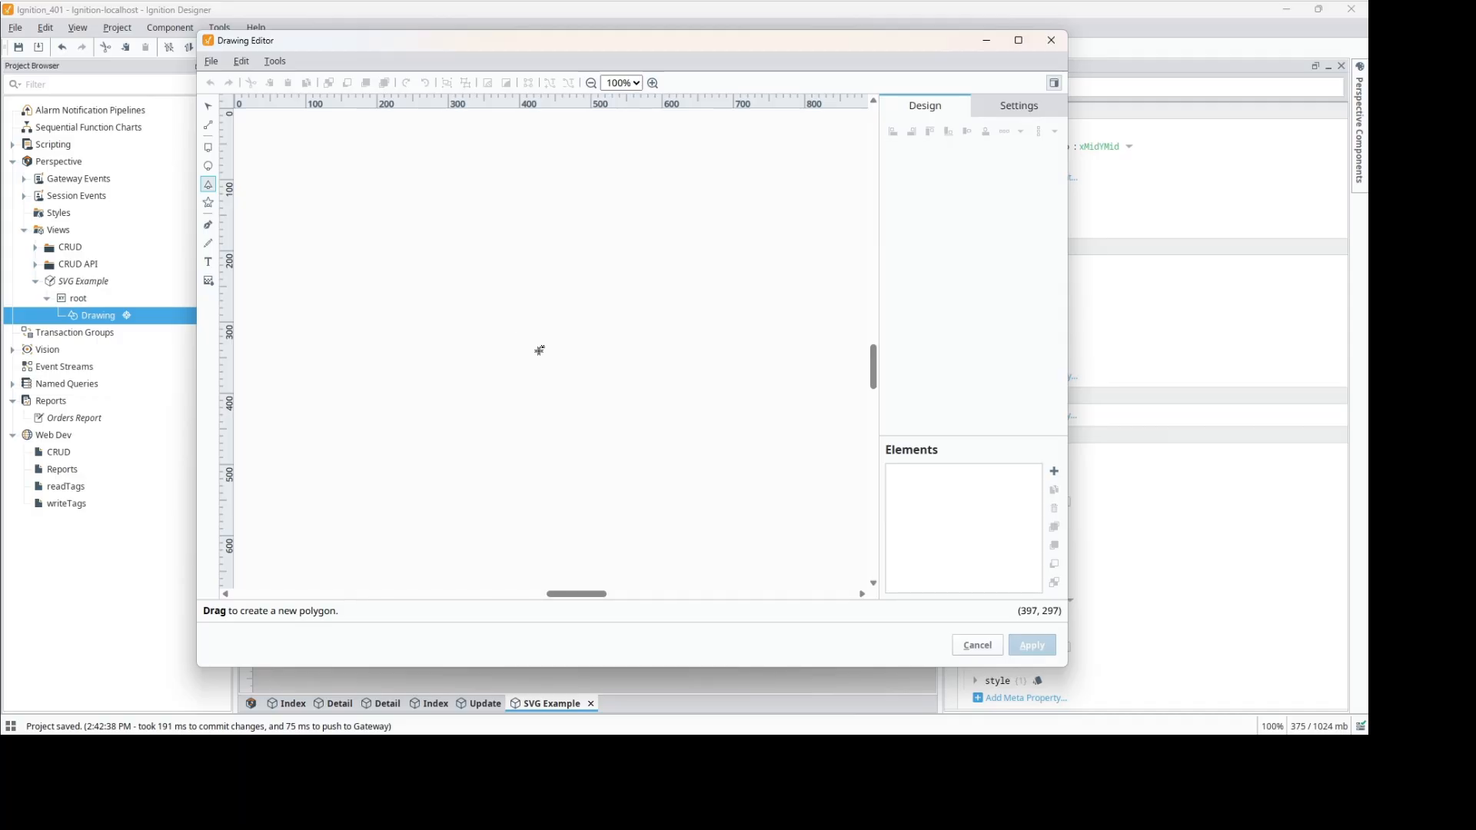
drag(554, 359, 655, 298)
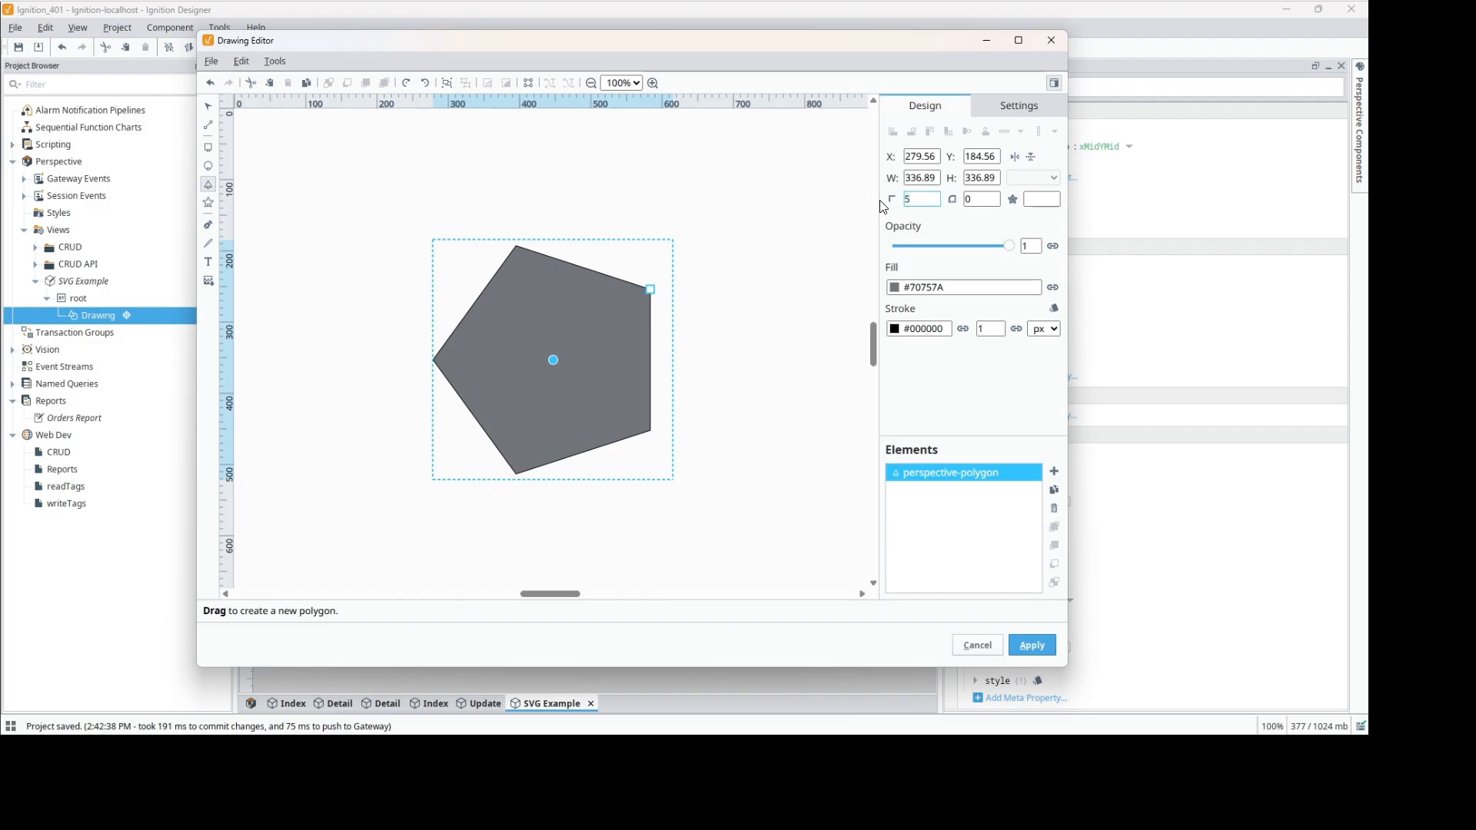
key(Up)
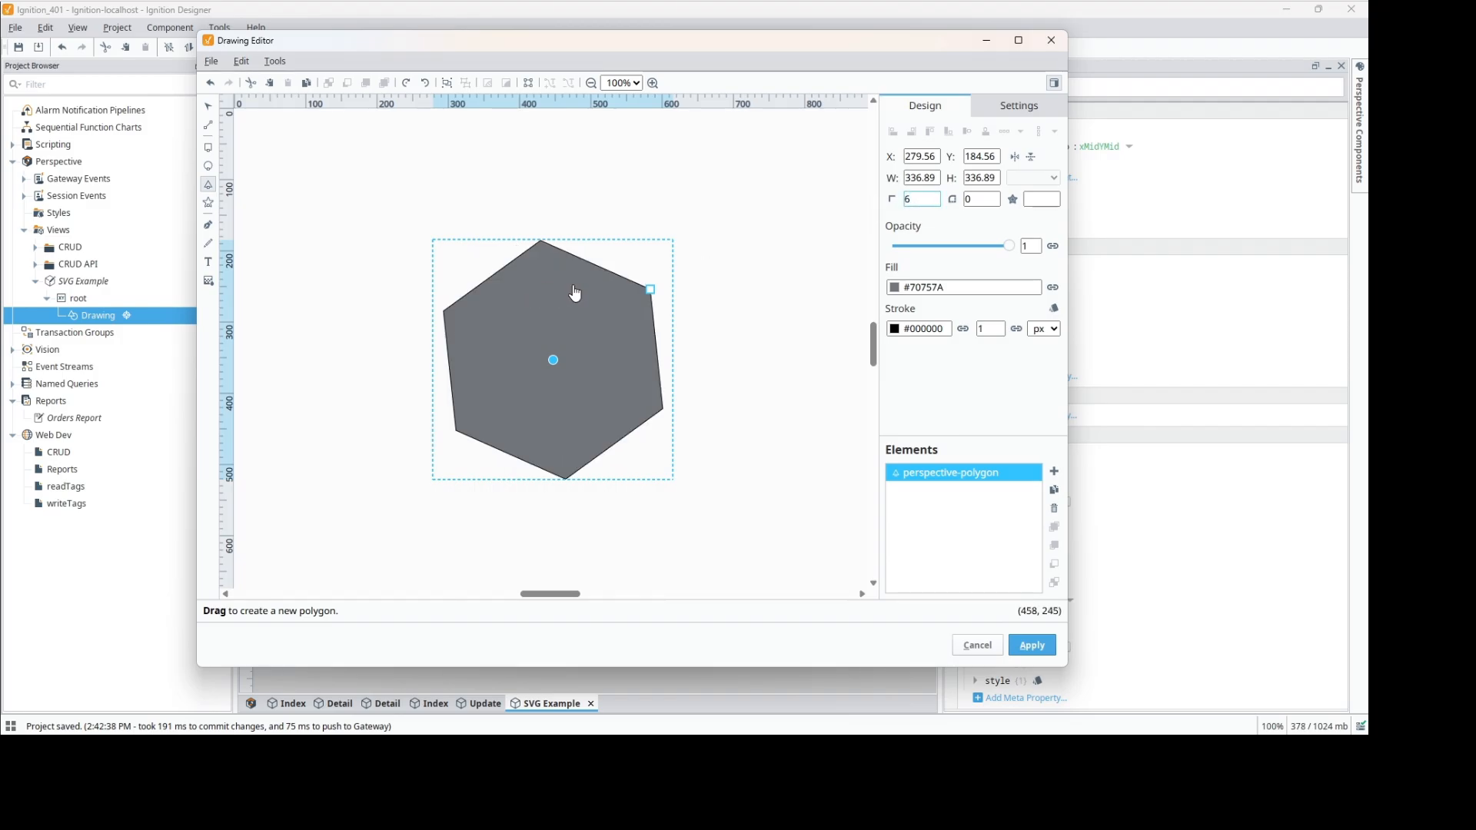
Step: Rotate the hexagon slightly clockwise so that one corner points straight up and its side edges are vertical
click(209, 112)
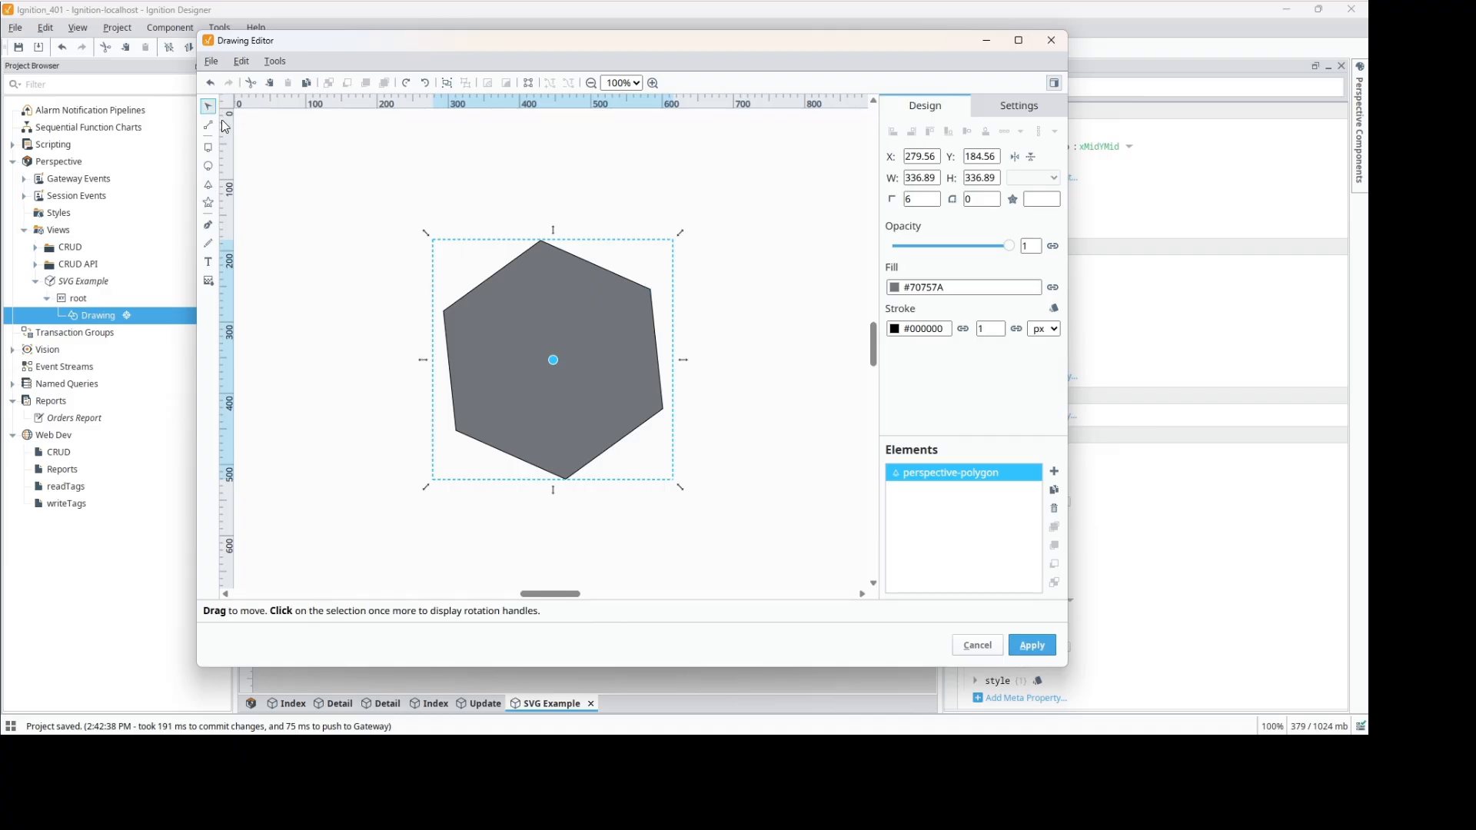
click(649, 407)
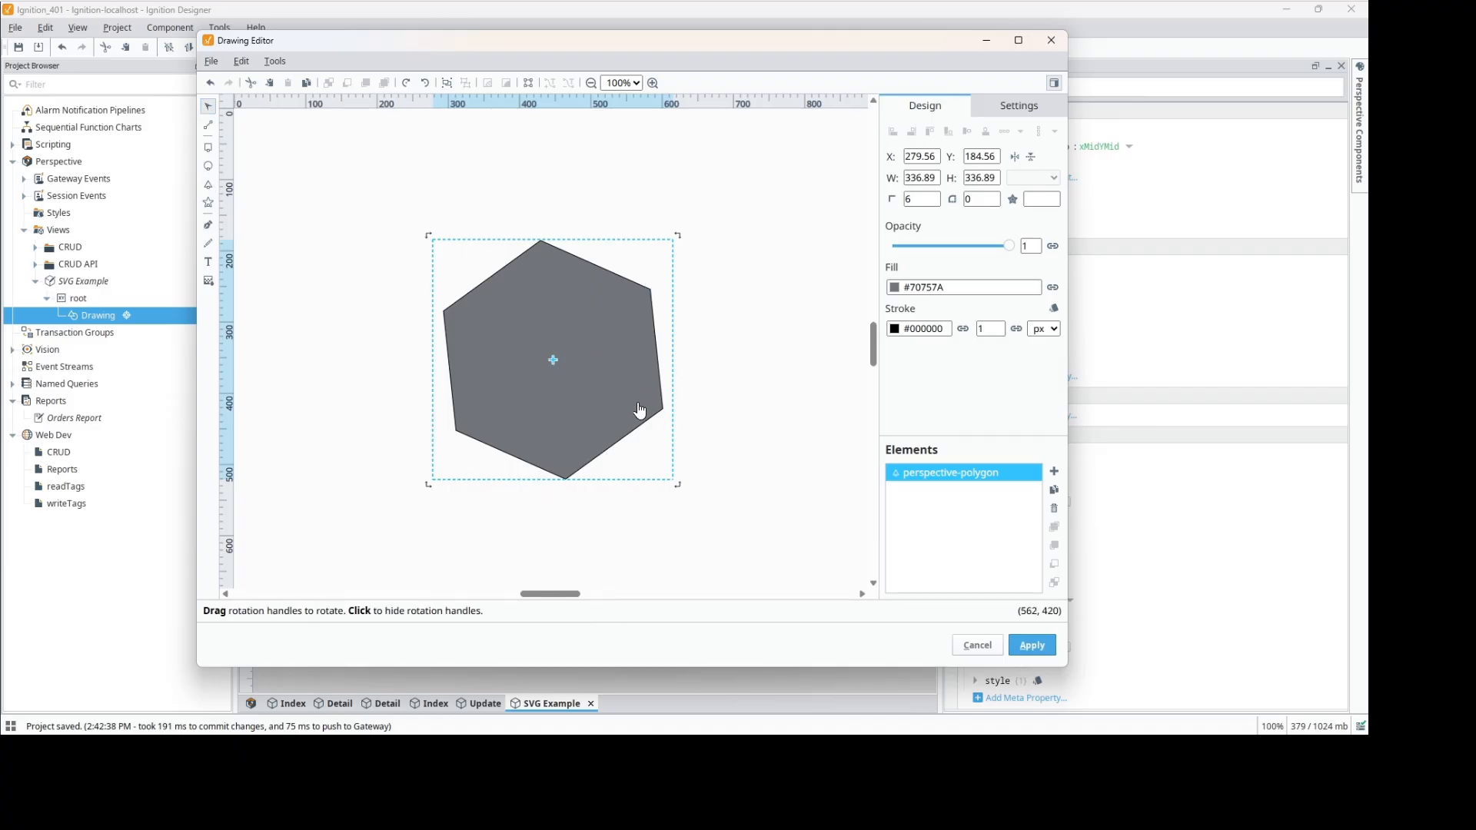
drag(672, 488, 650, 484)
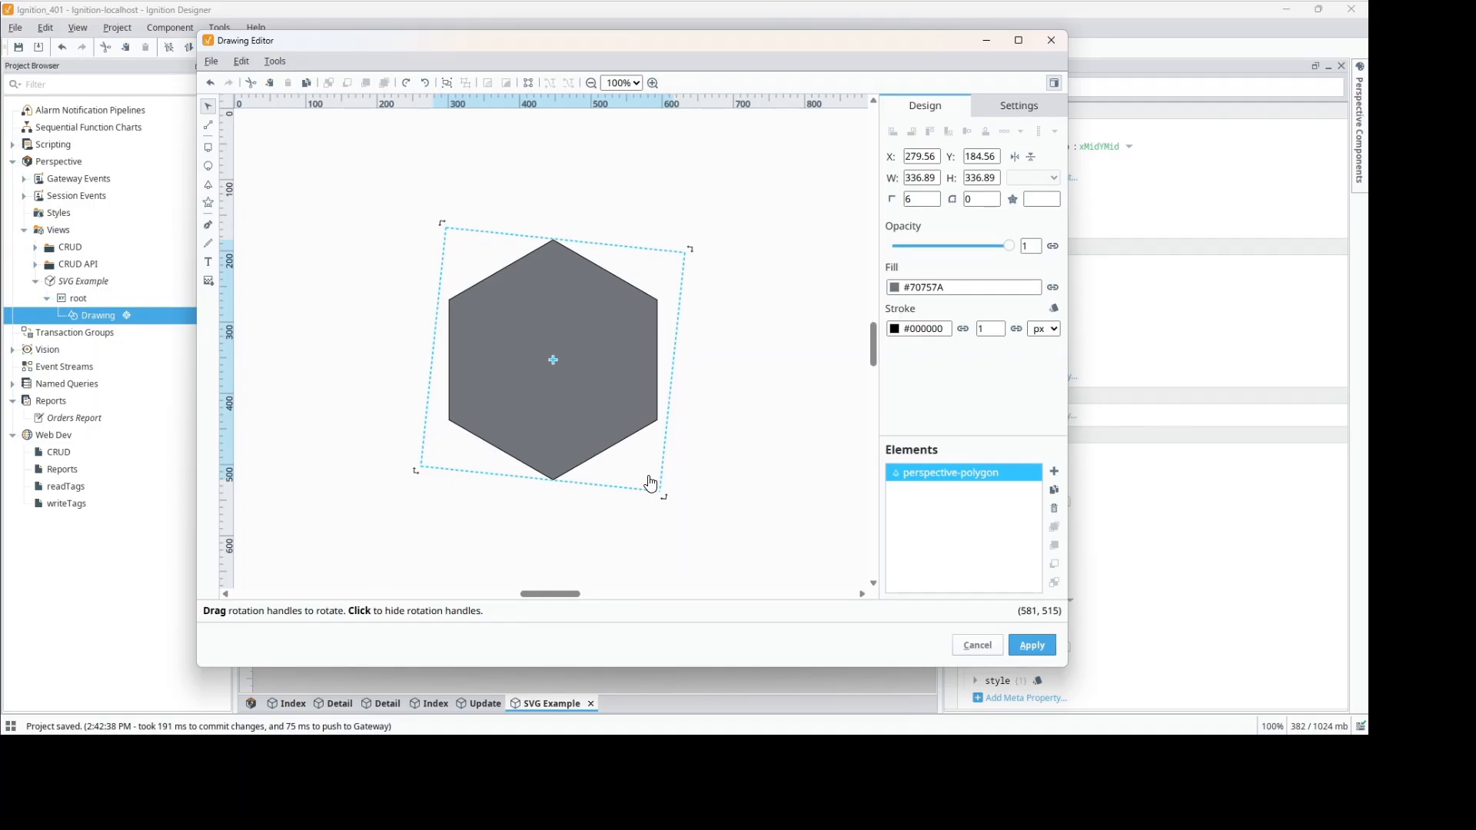
drag(650, 484, 649, 482)
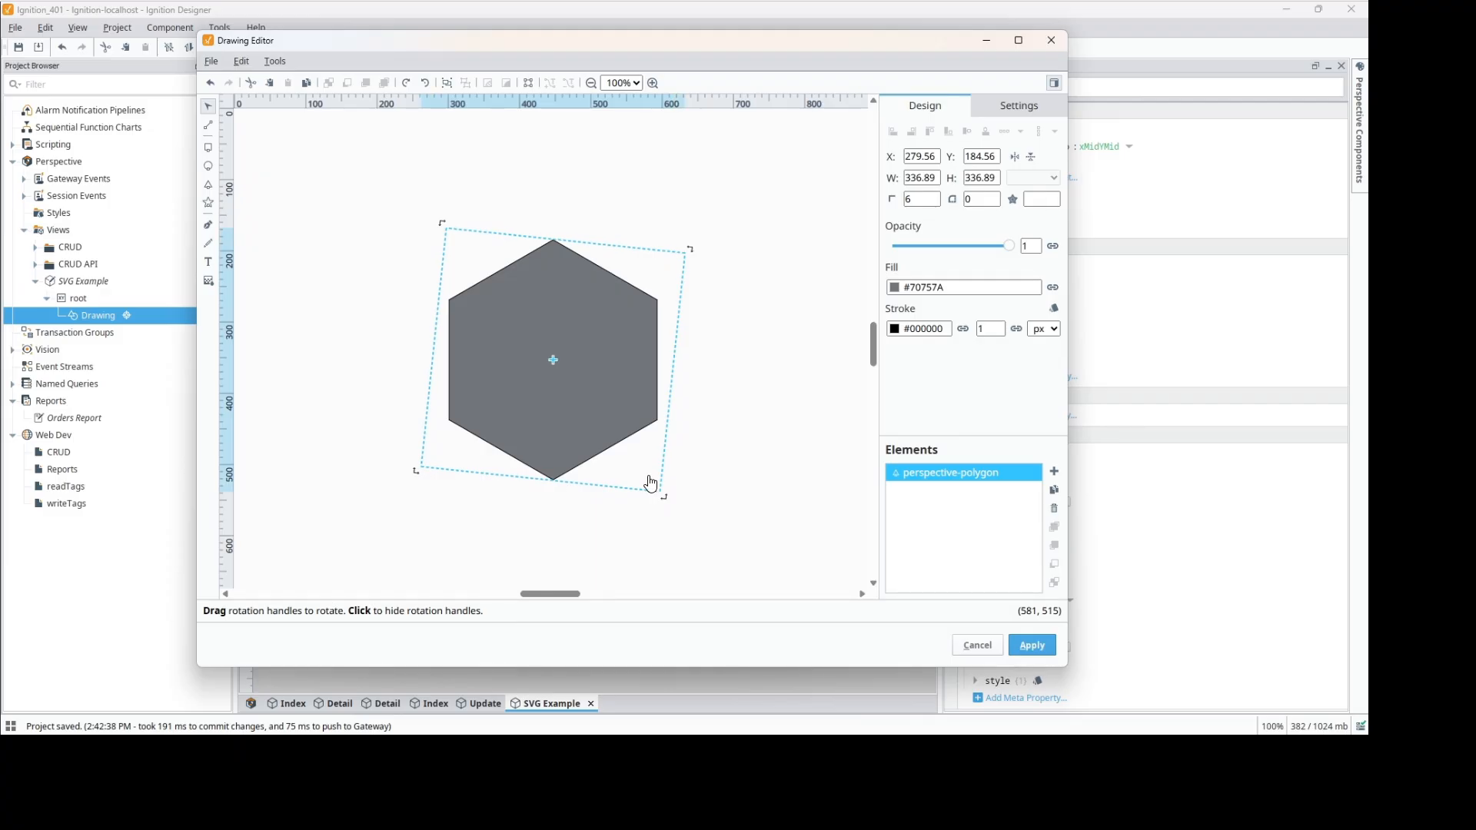
click(744, 314)
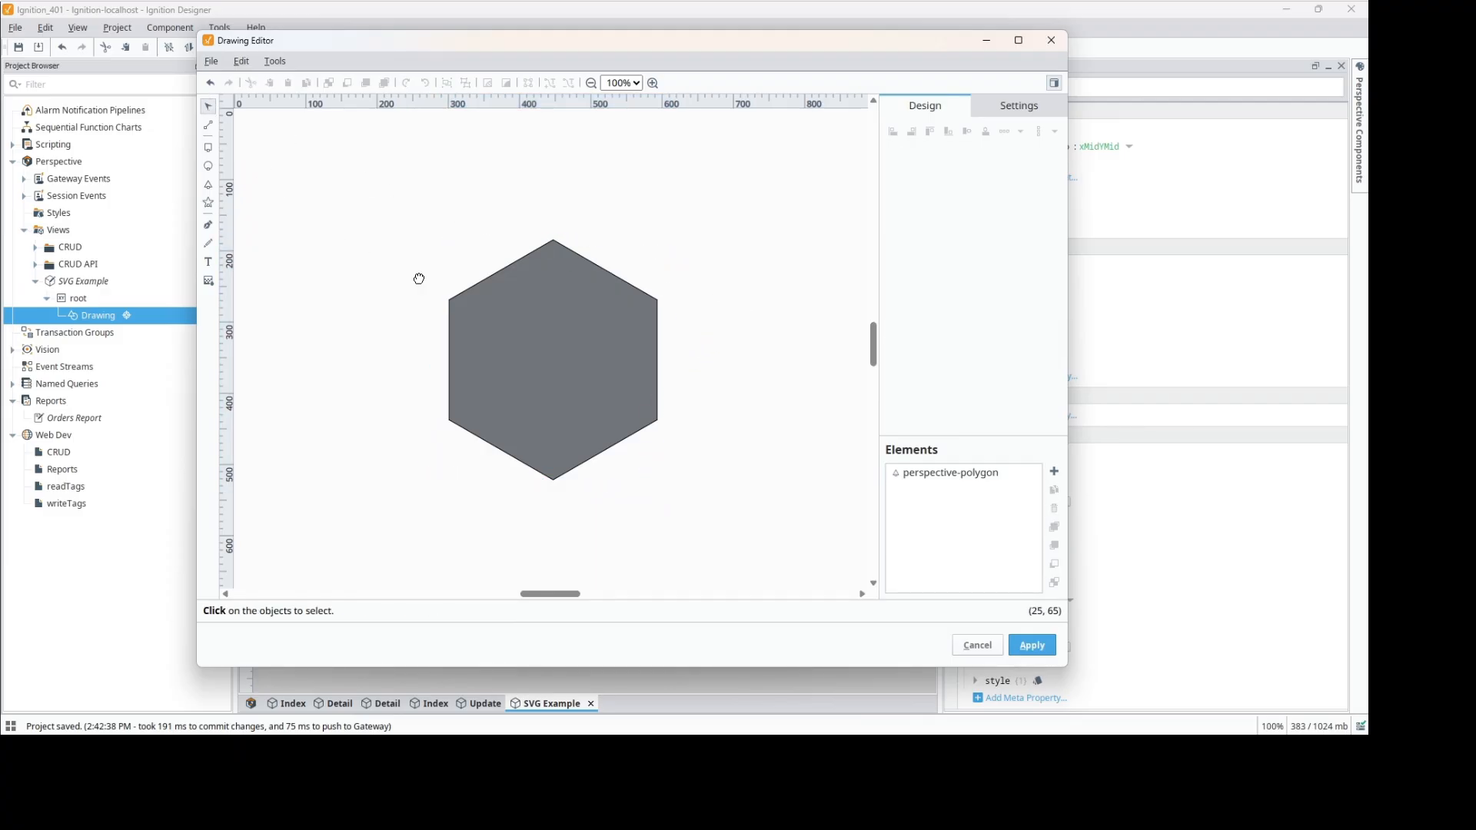
Step: Try a corner rounding of 5 on the hexagon, then set the rounding back to 0
click(552, 329)
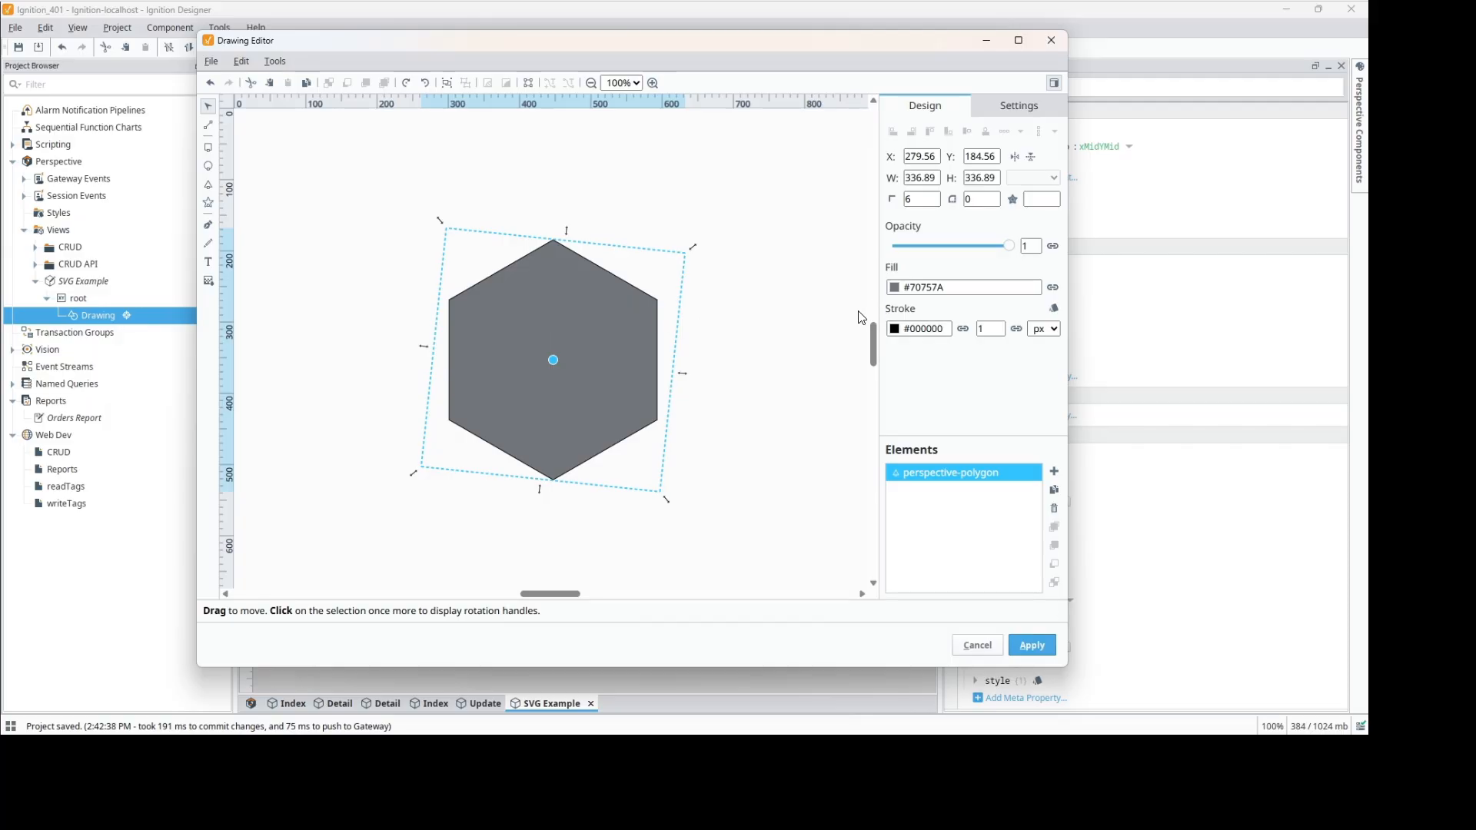
drag(877, 320, 789, 307)
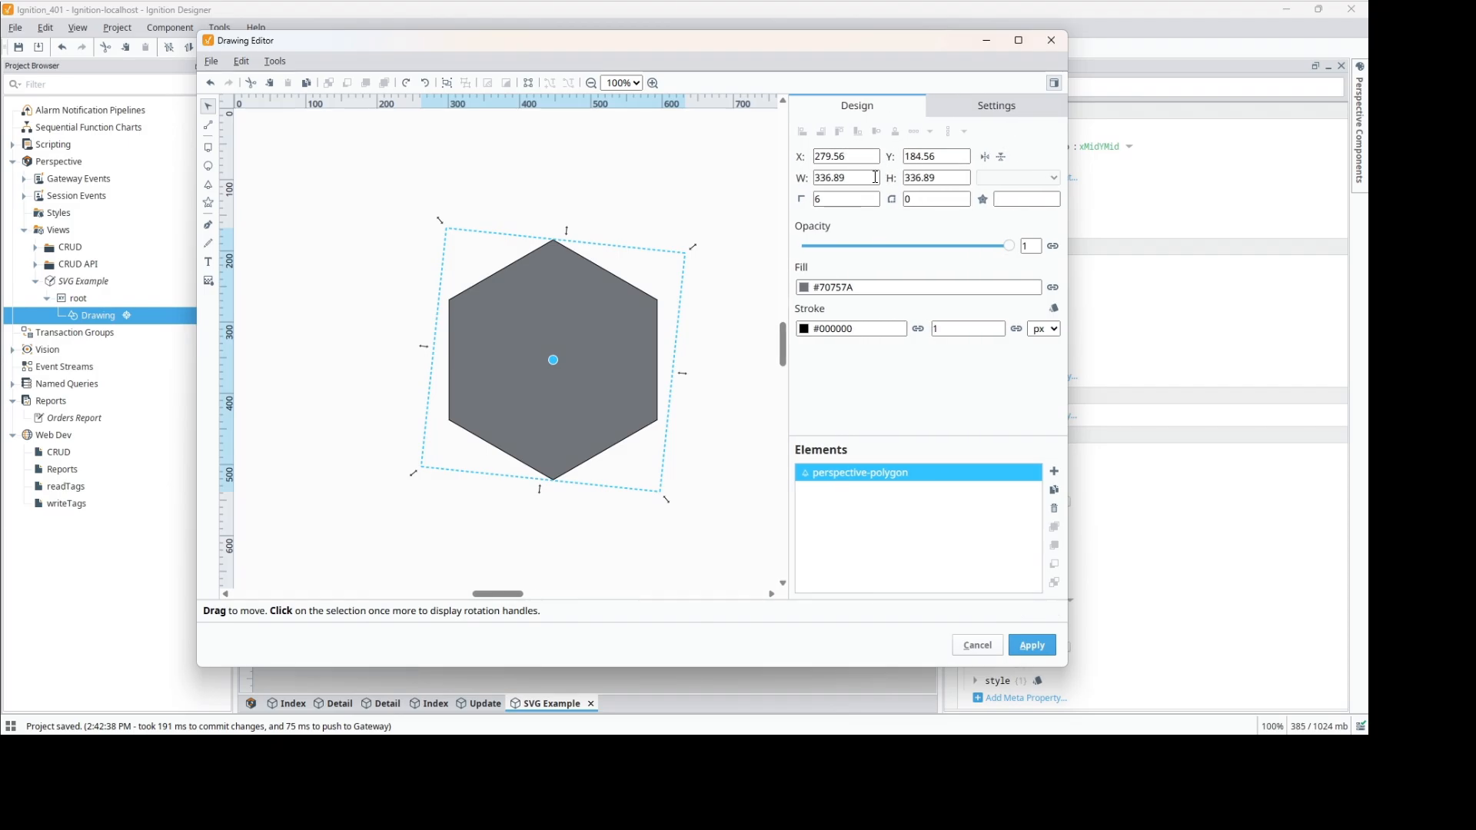
click(925, 201)
text(5)
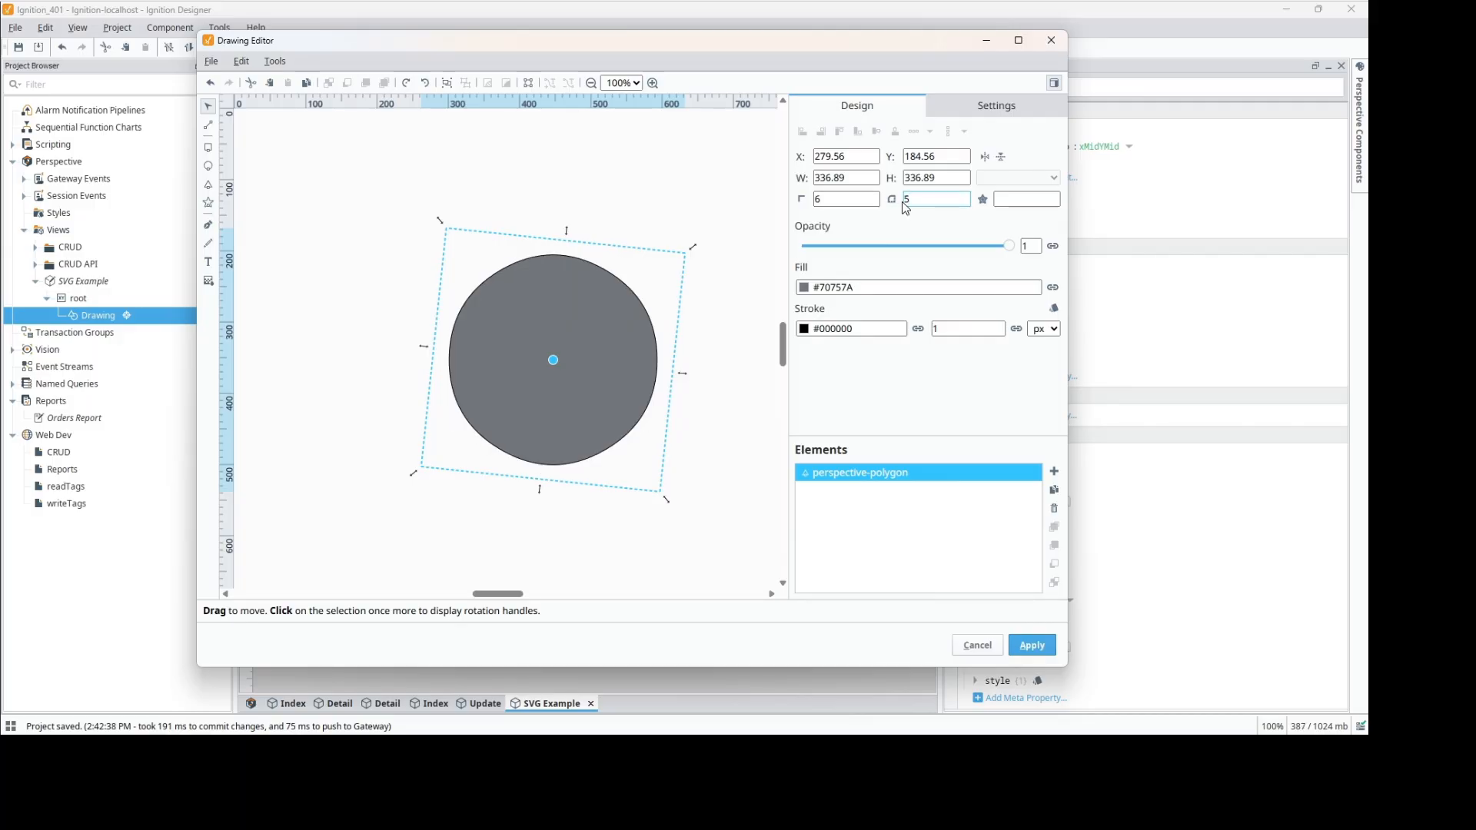
key(BackSpace)
key(BackSpace)
text(0)
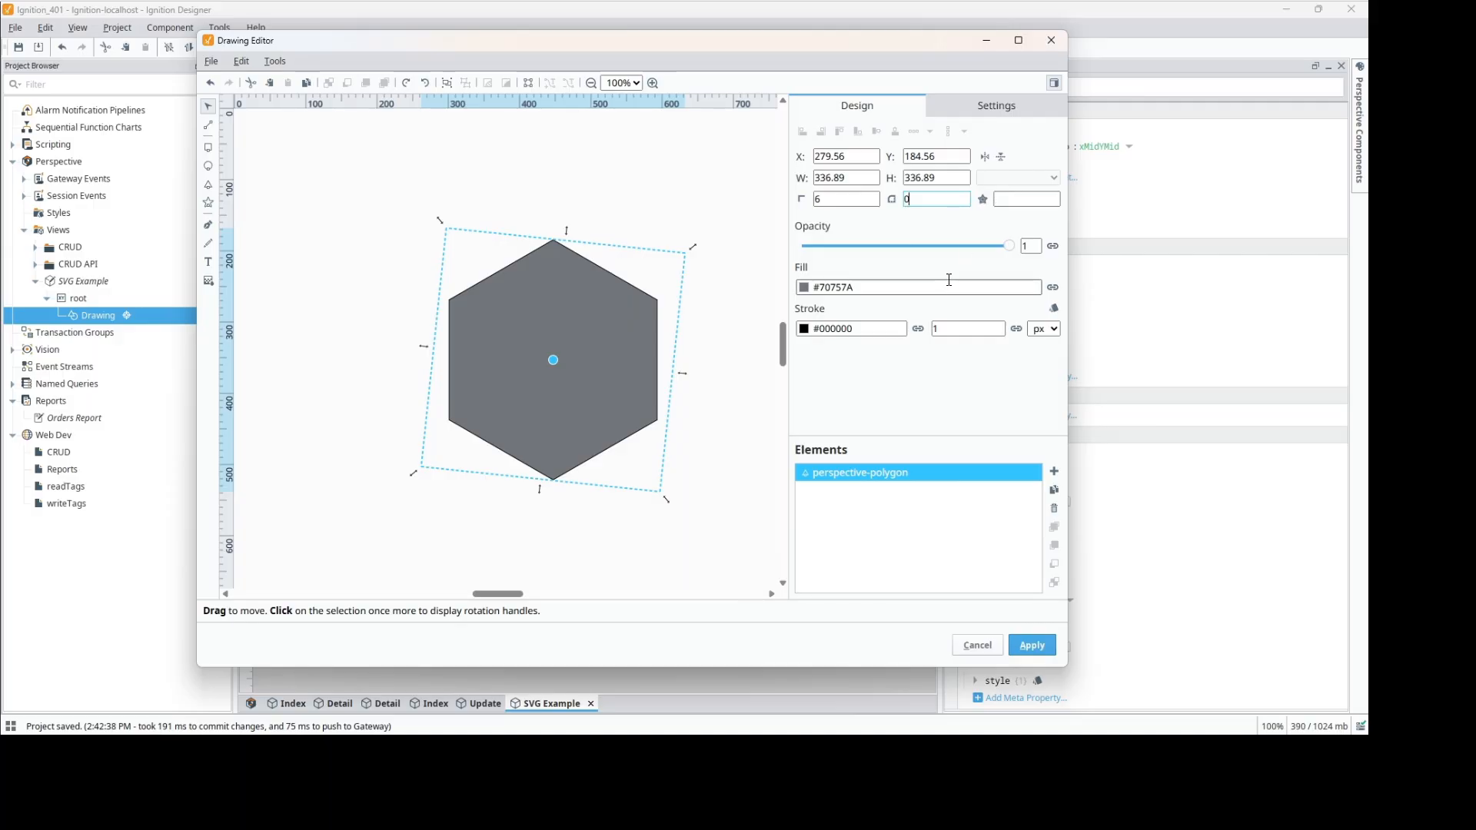
Step: Examine the drawing's viewbox, grid and guide settings, then return to the hexagon's design properties
click(987, 106)
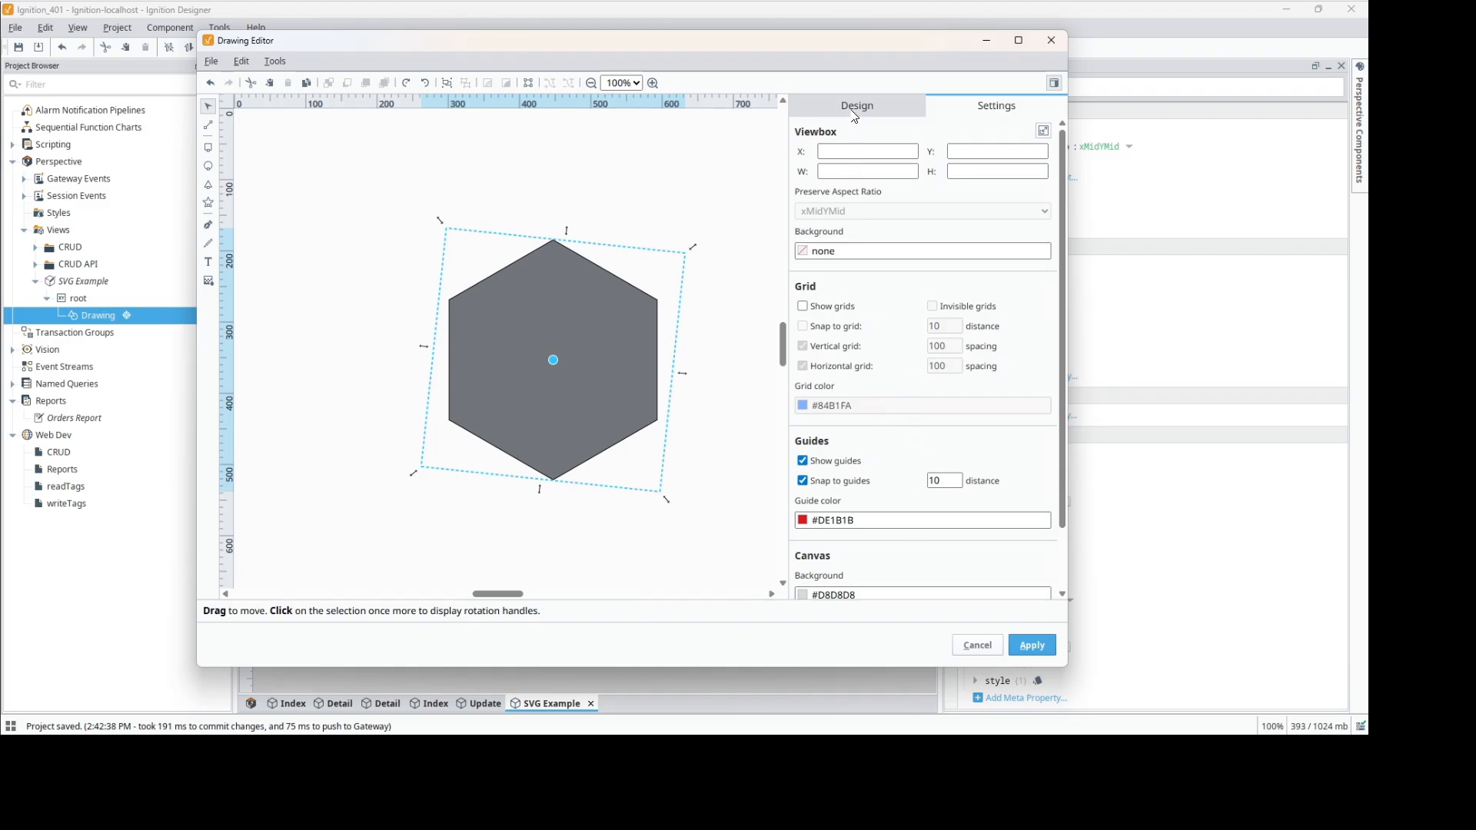
click(874, 116)
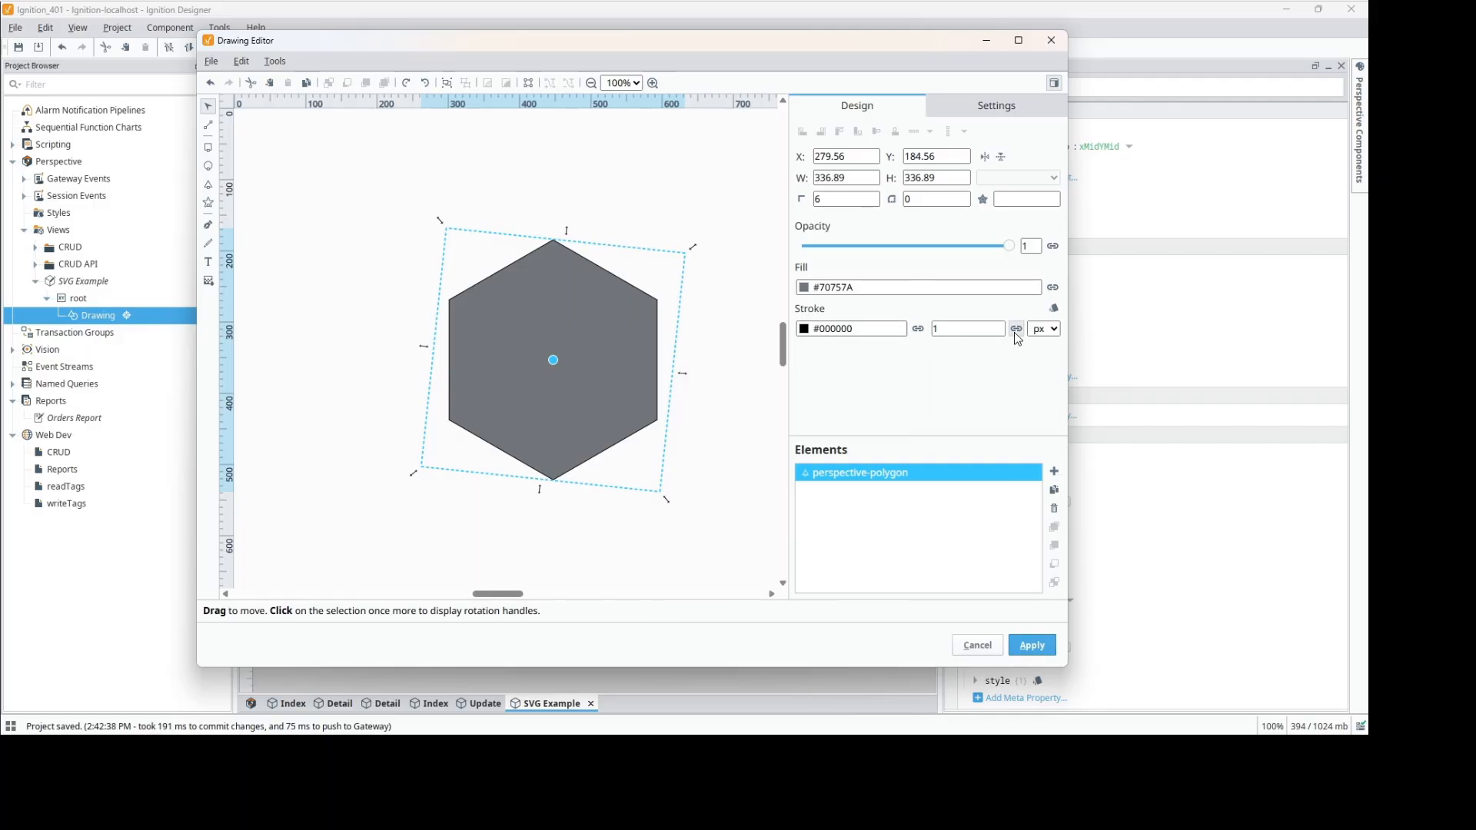
click(953, 330)
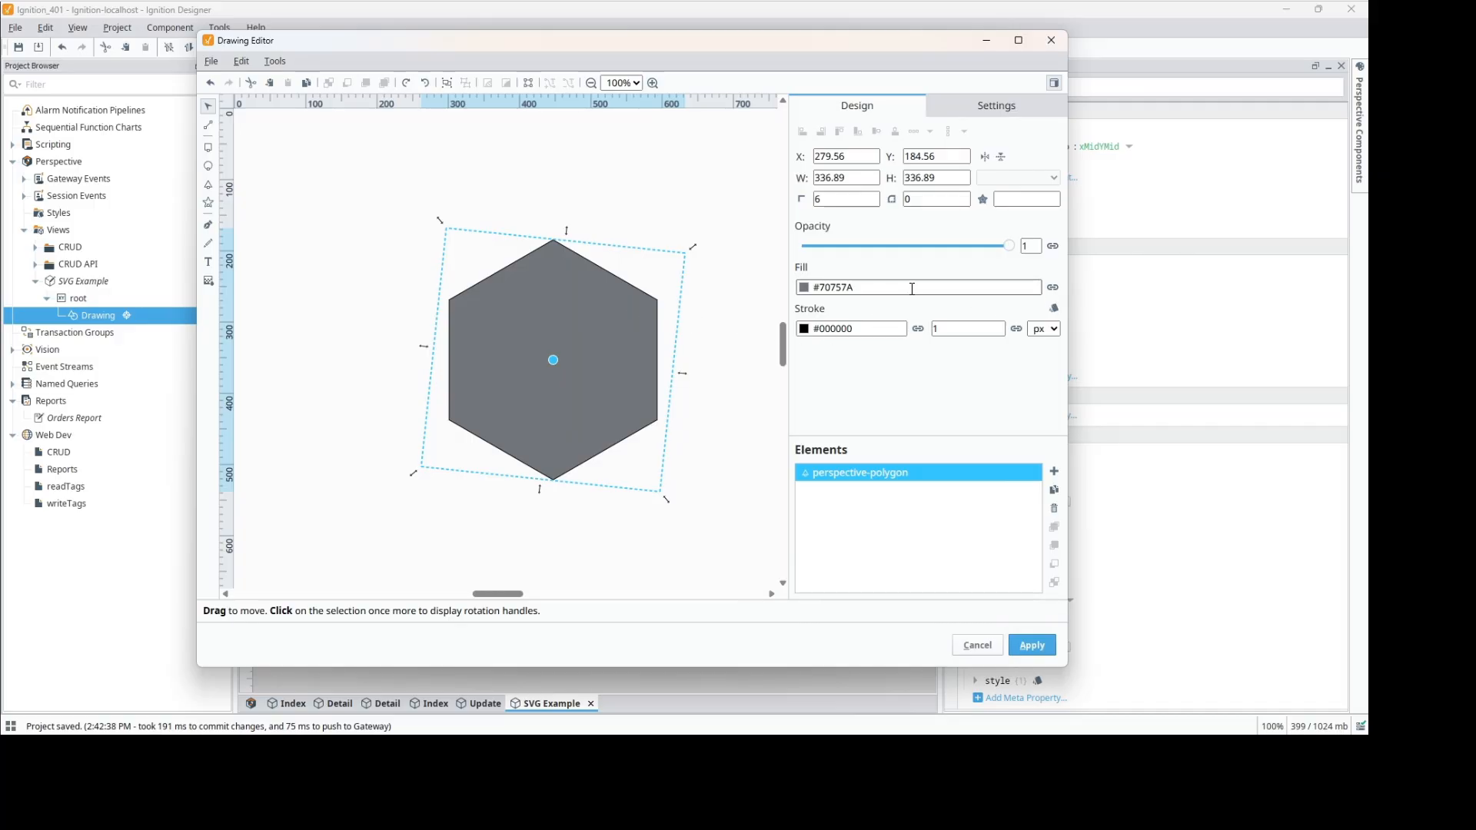
click(1053, 288)
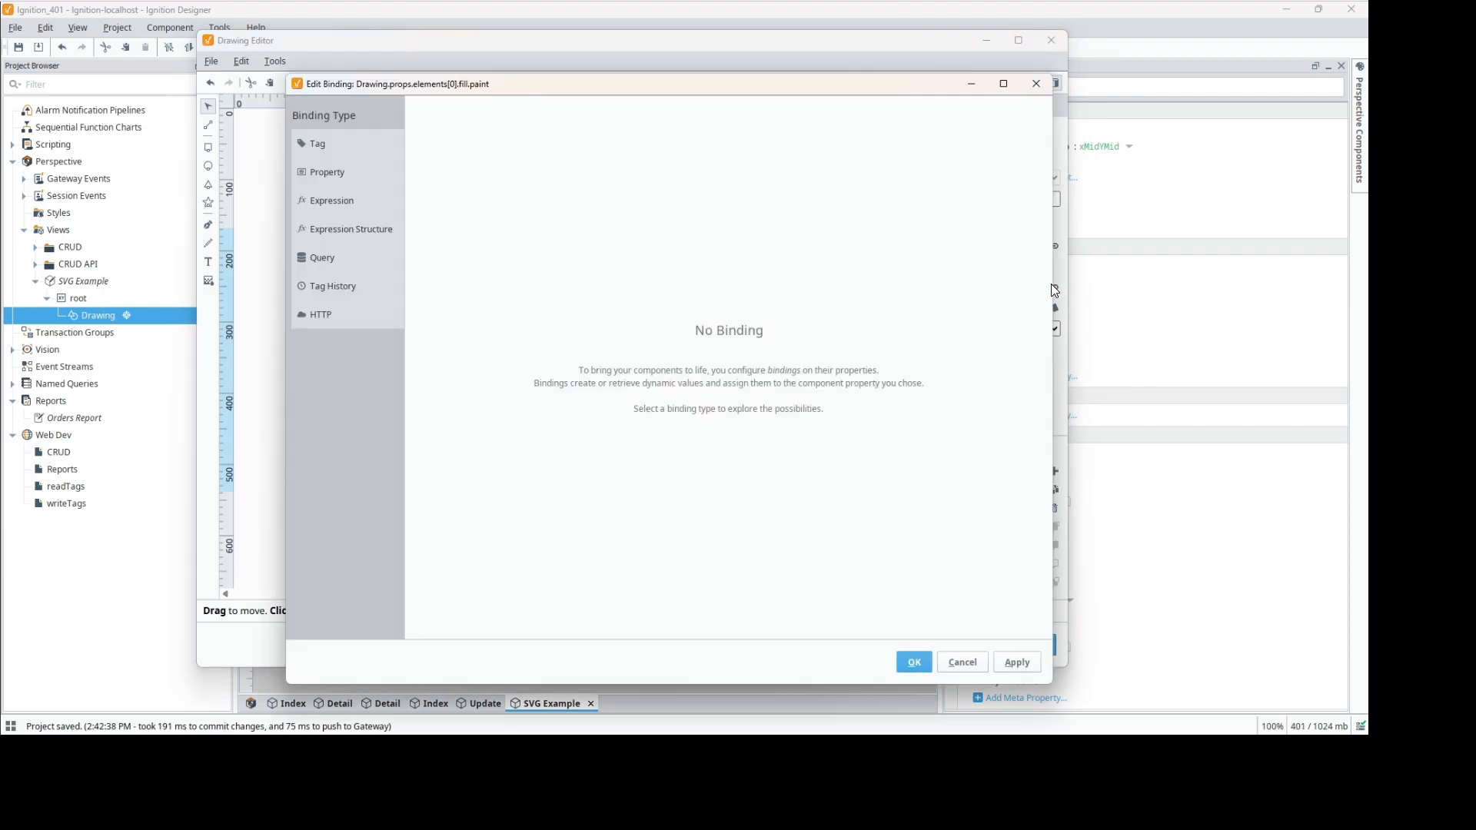
click(350, 207)
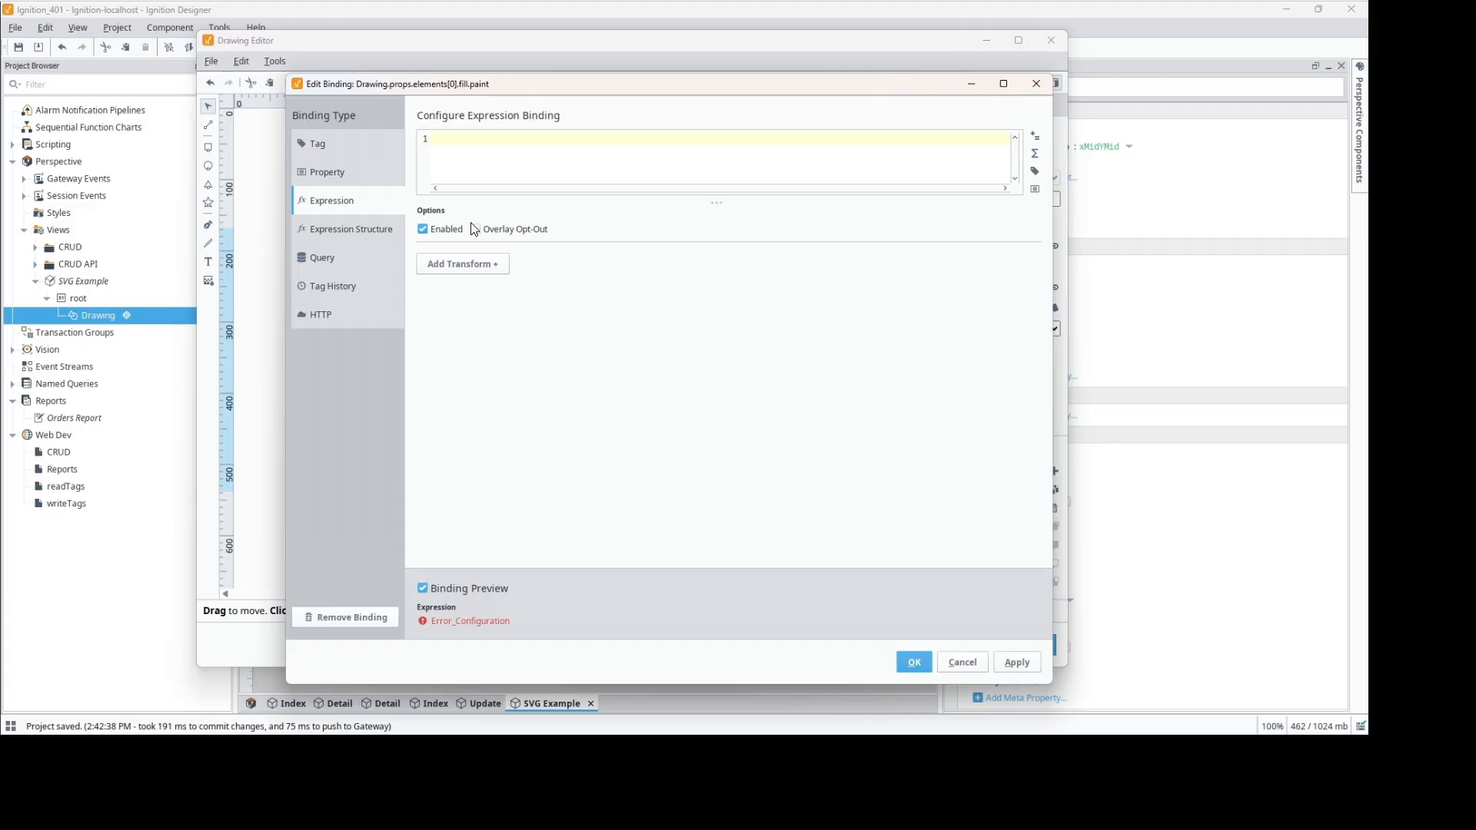
drag(716, 203, 709, 321)
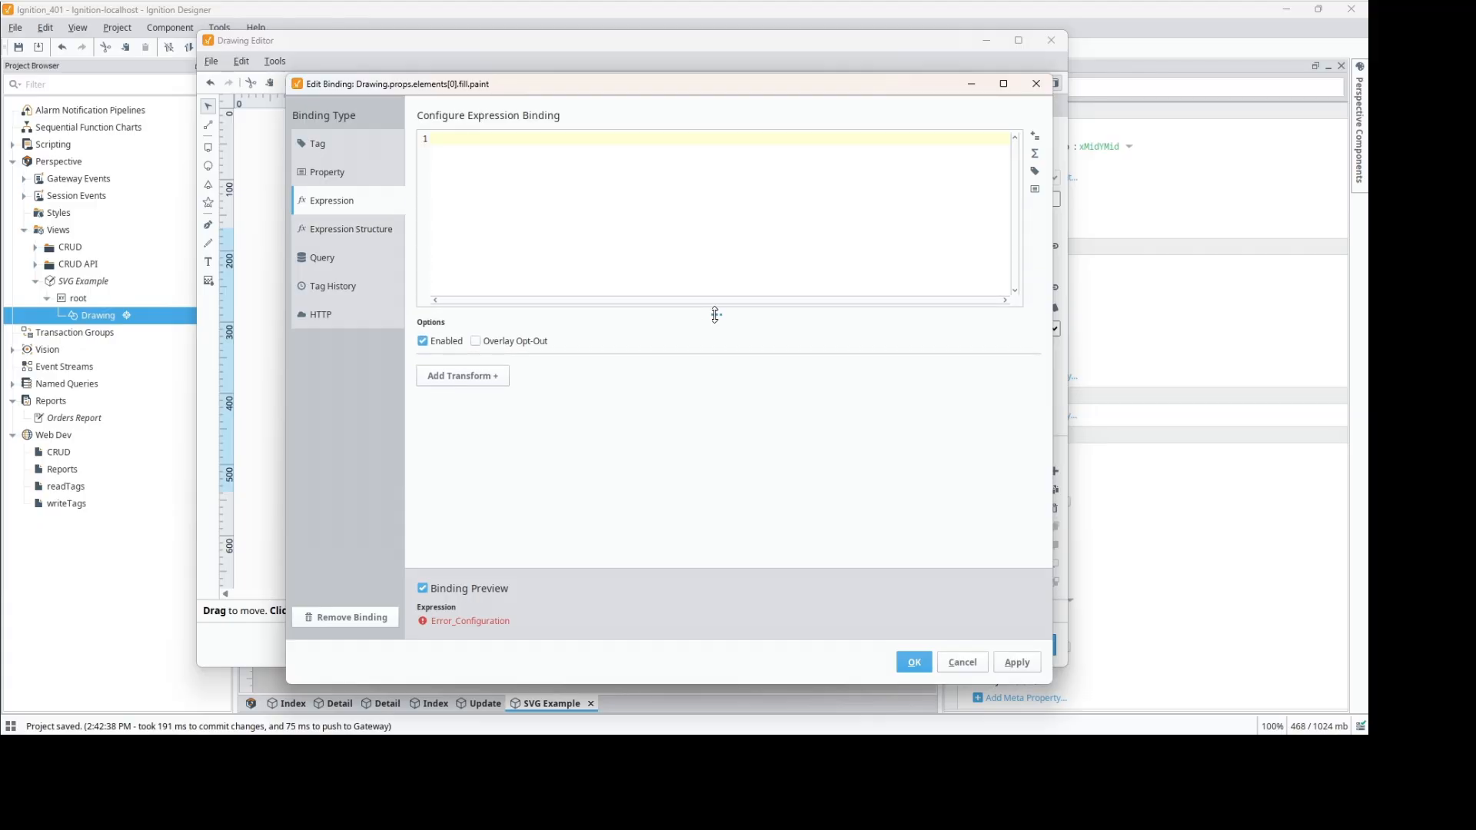
click(962, 662)
Step: Reset the Designer's panel layout and switch the Tag Browser to the default tag provider
click(78, 26)
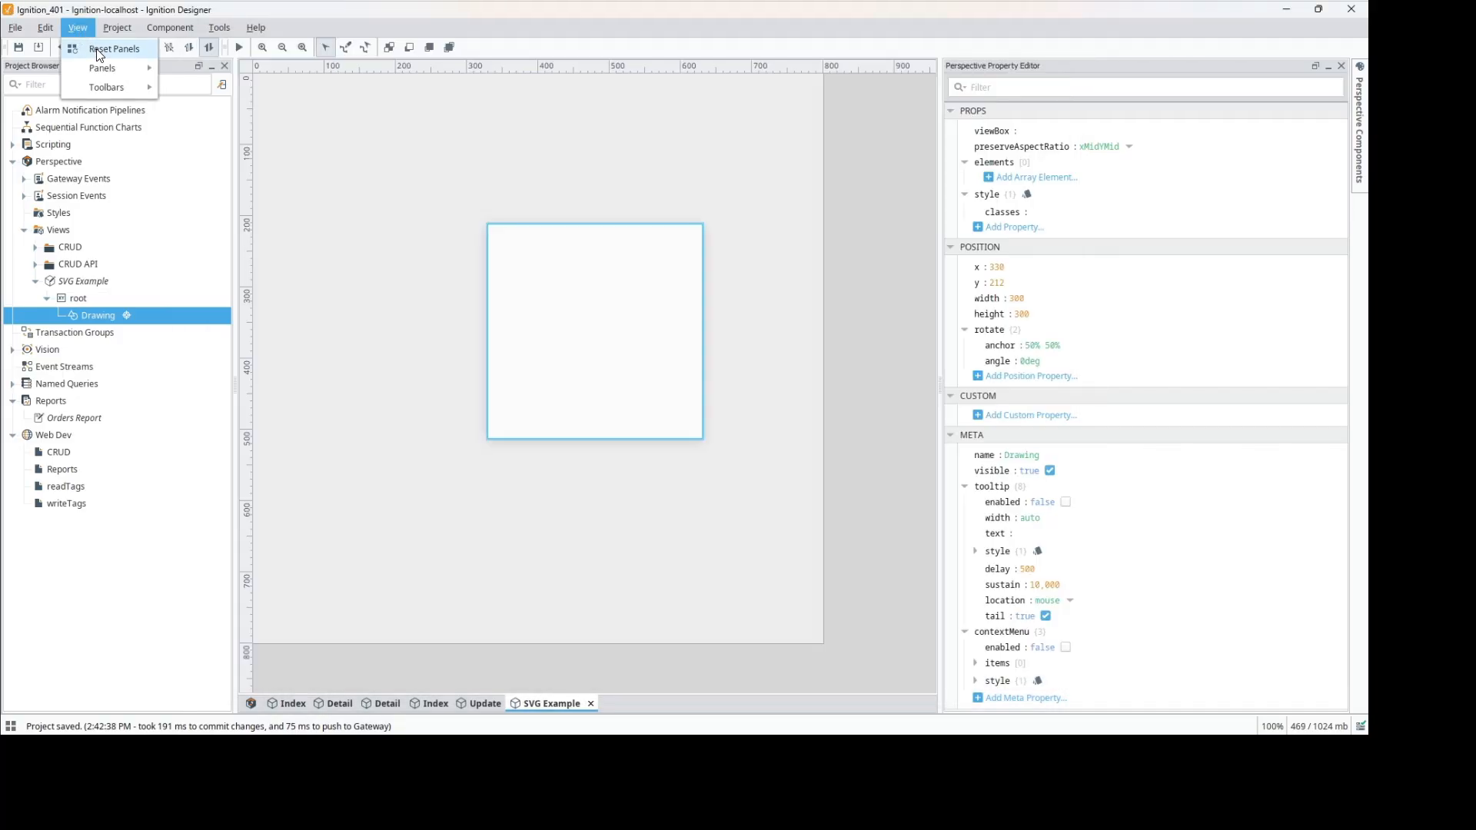
click(99, 50)
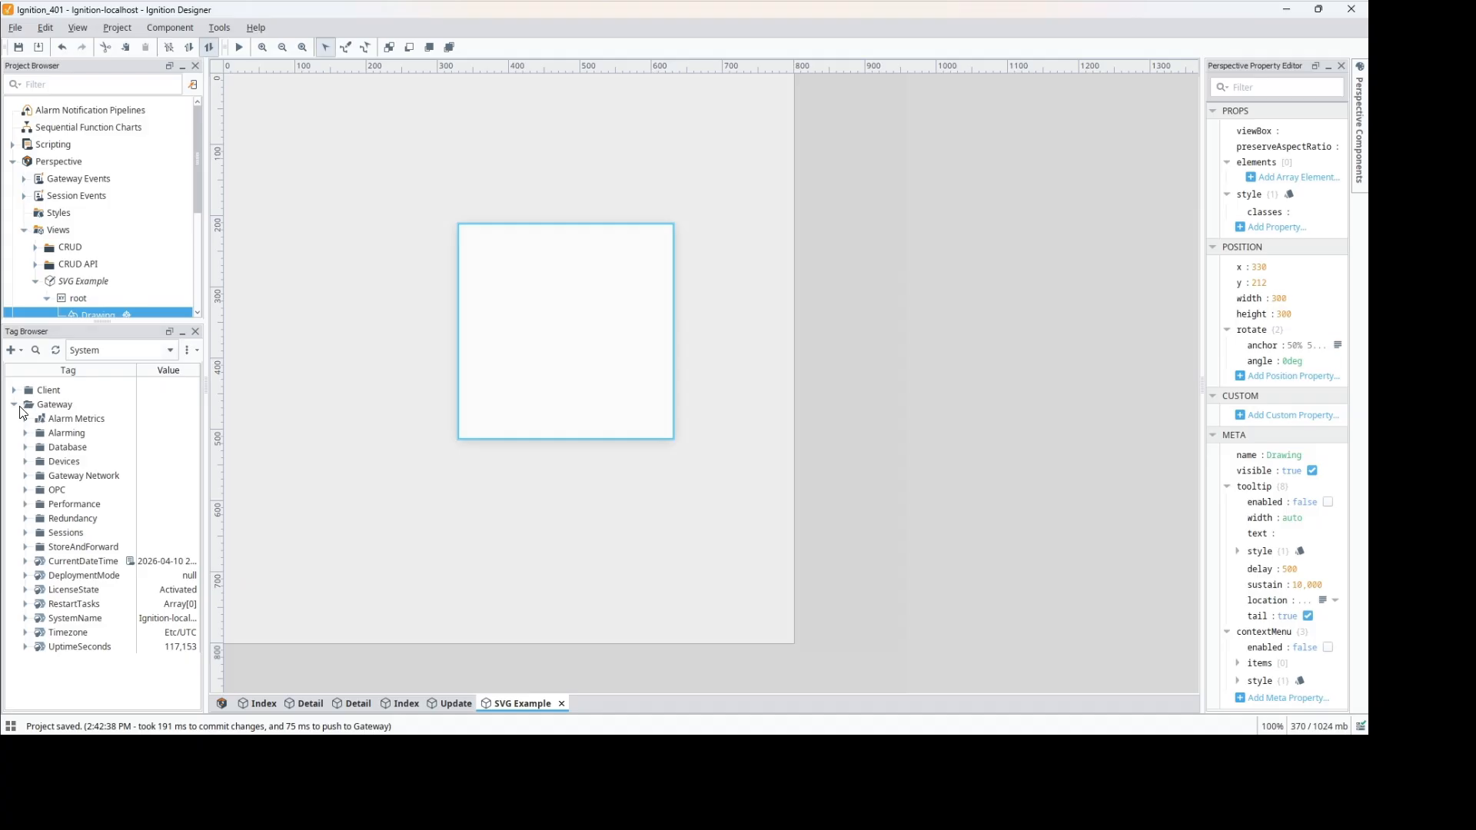
click(13, 404)
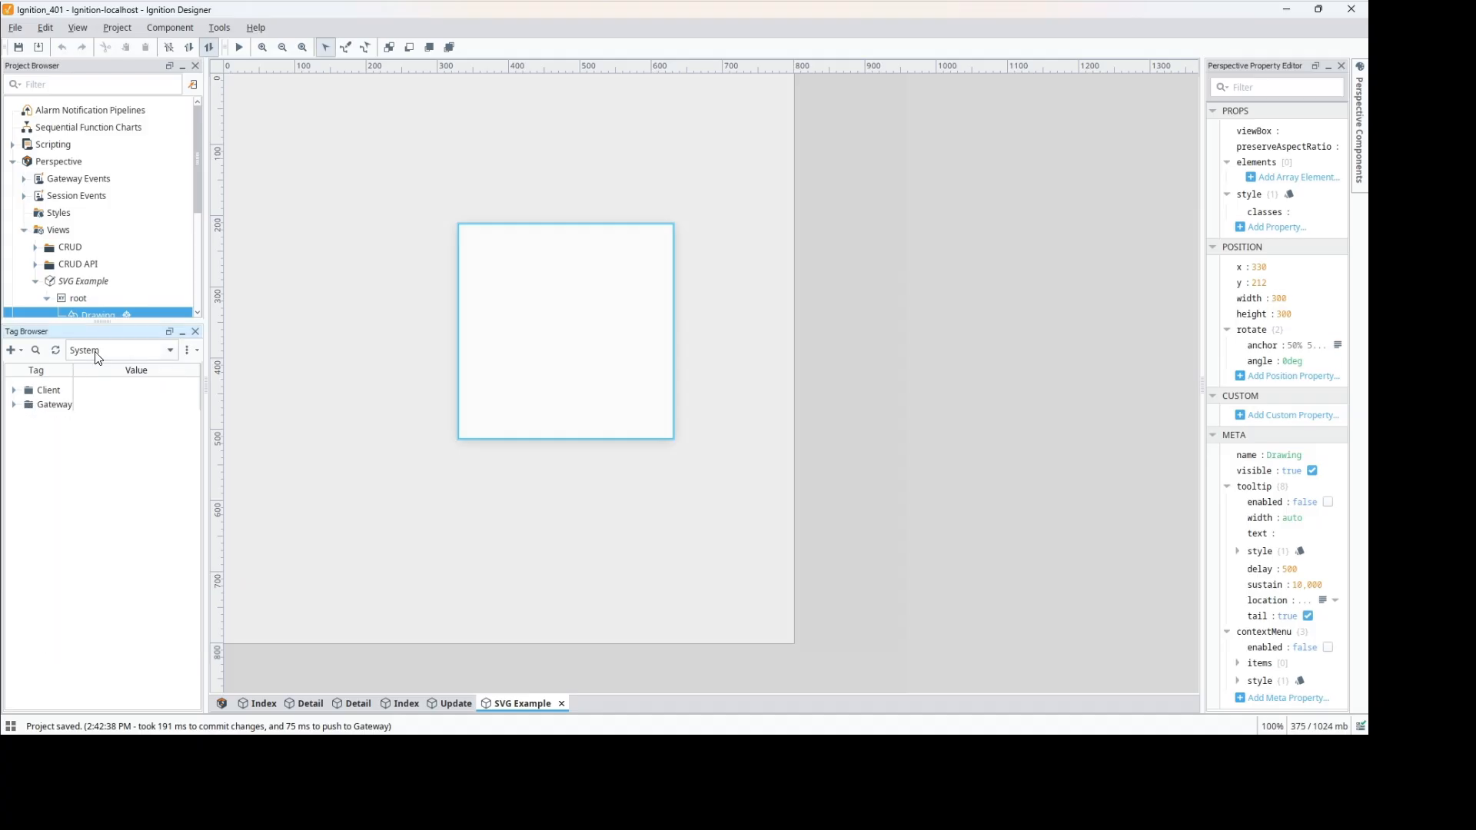
click(139, 358)
click(111, 425)
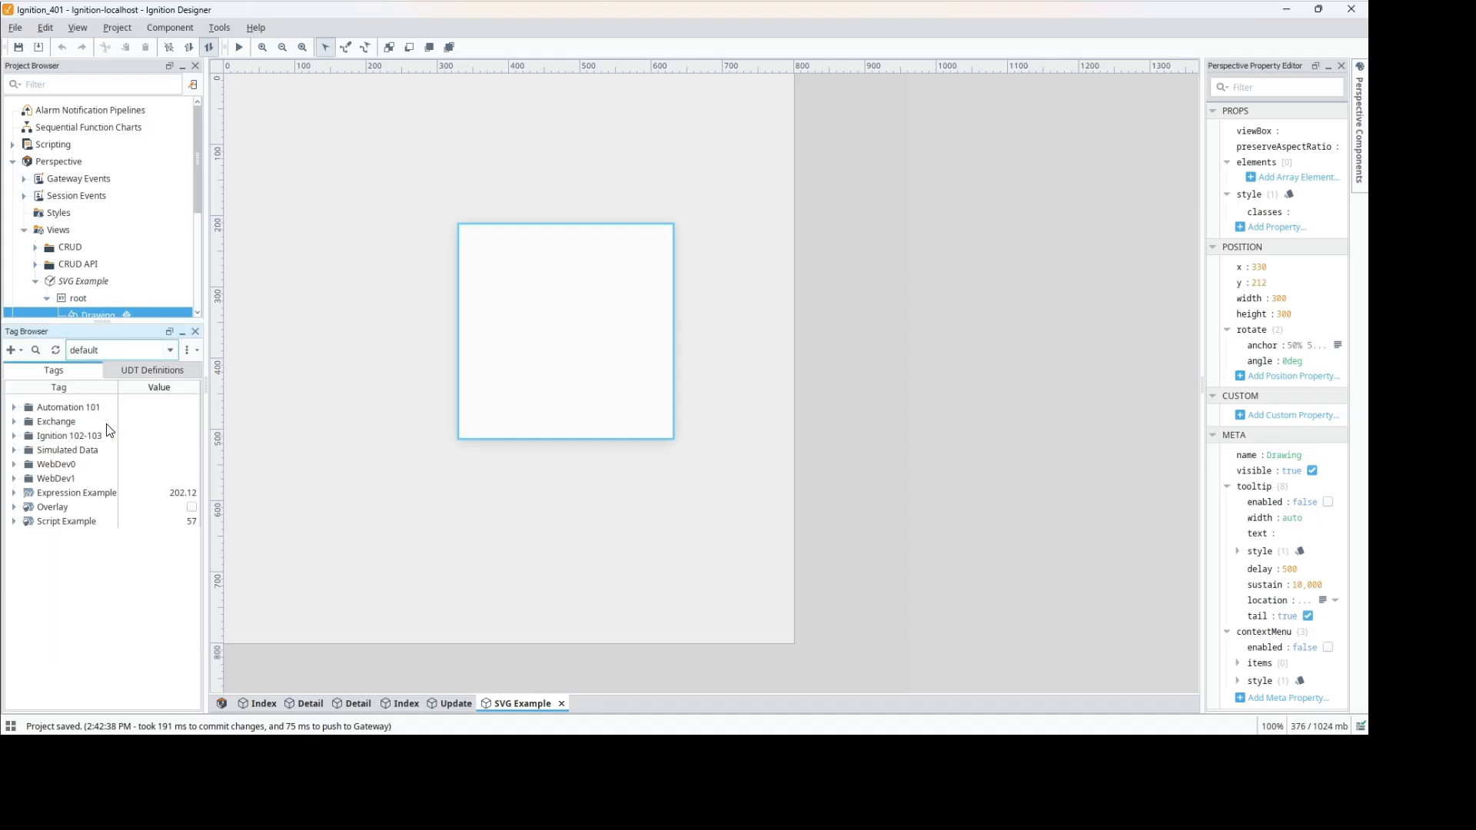
Step: Create an integer memory tag named SVG Color with a value of 0 in the default tag provider
right_click(56, 547)
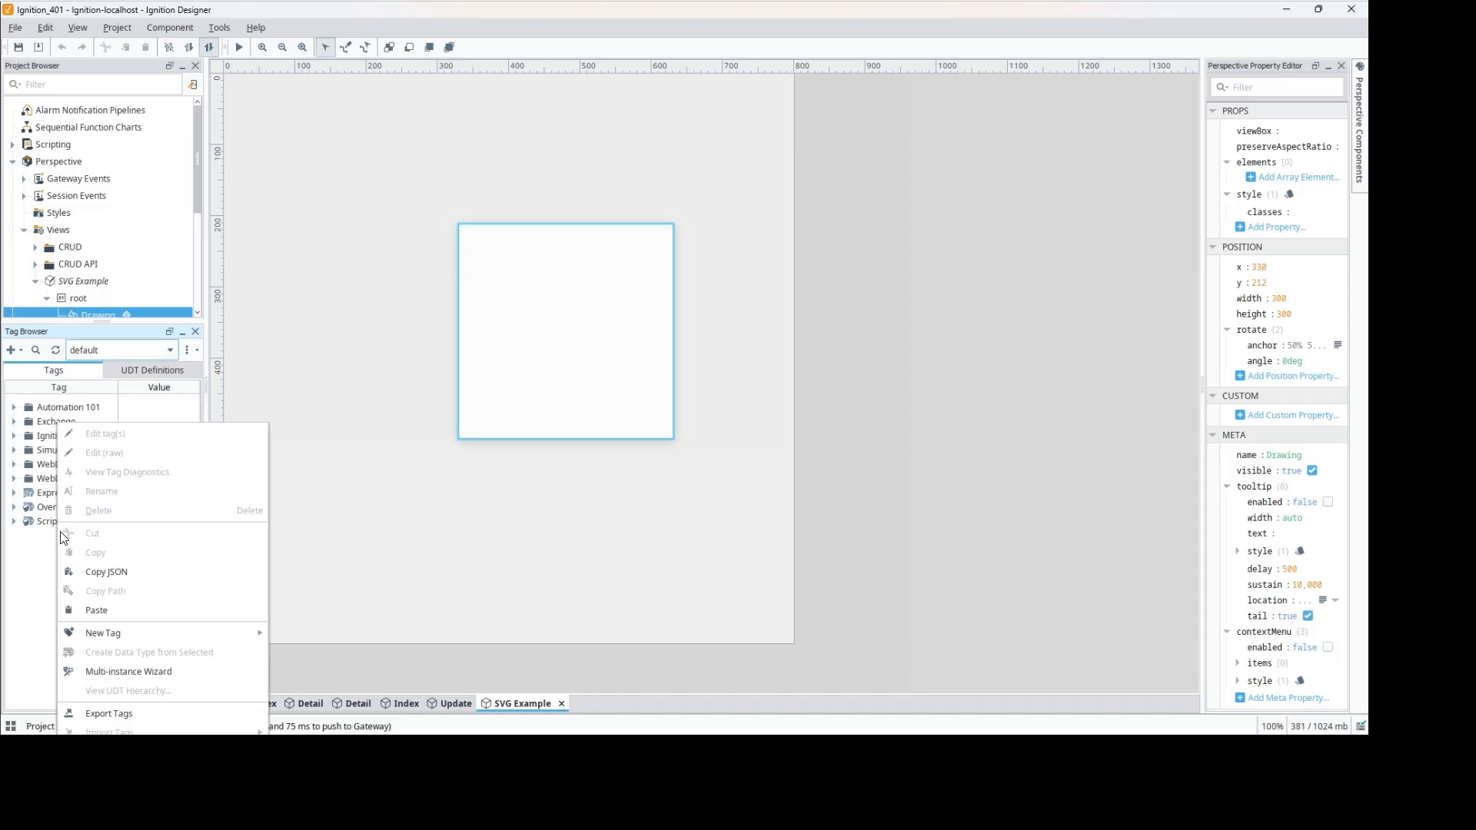
mouse_move(230, 634)
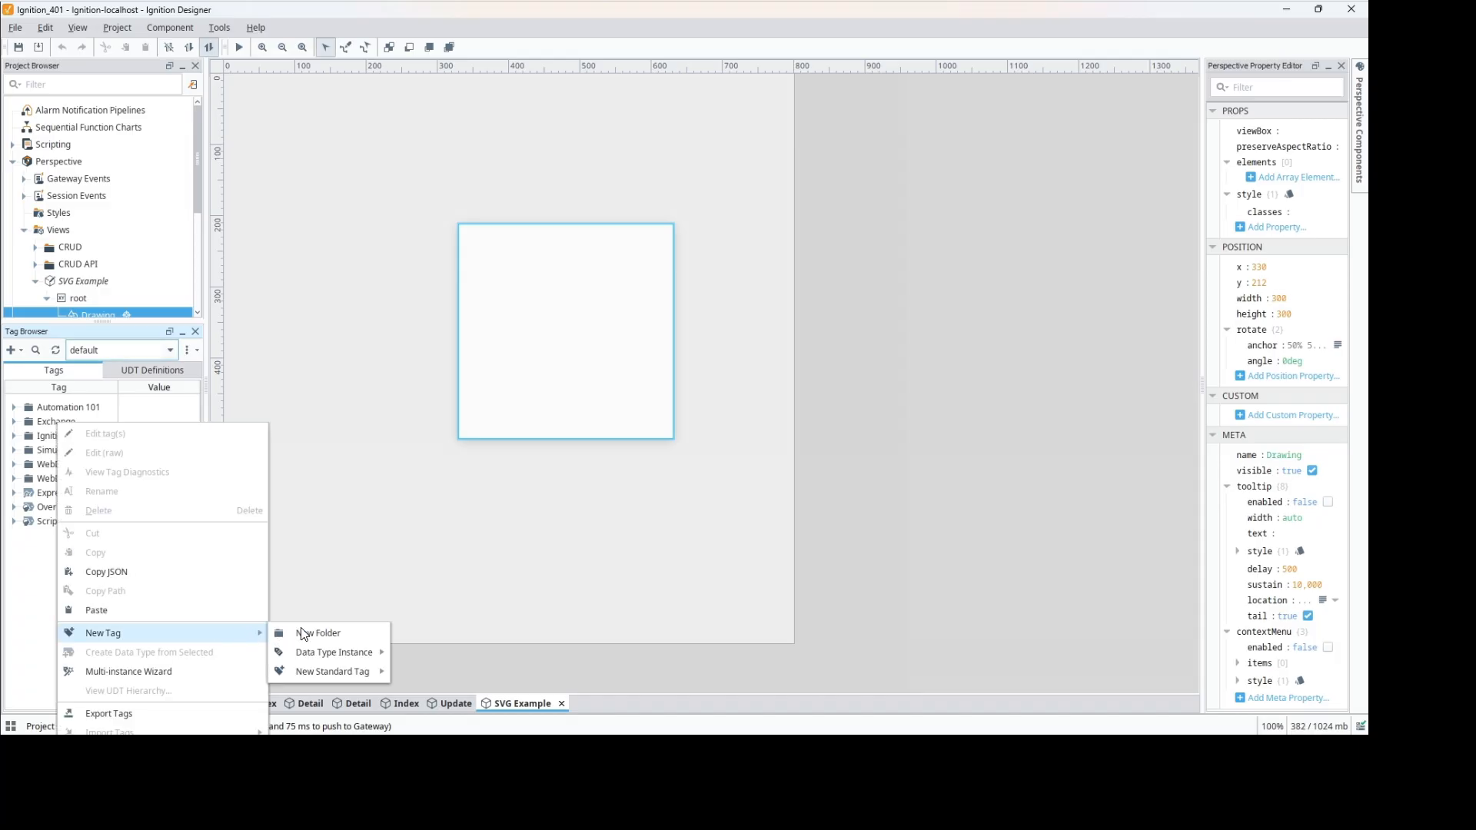
mouse_move(331, 671)
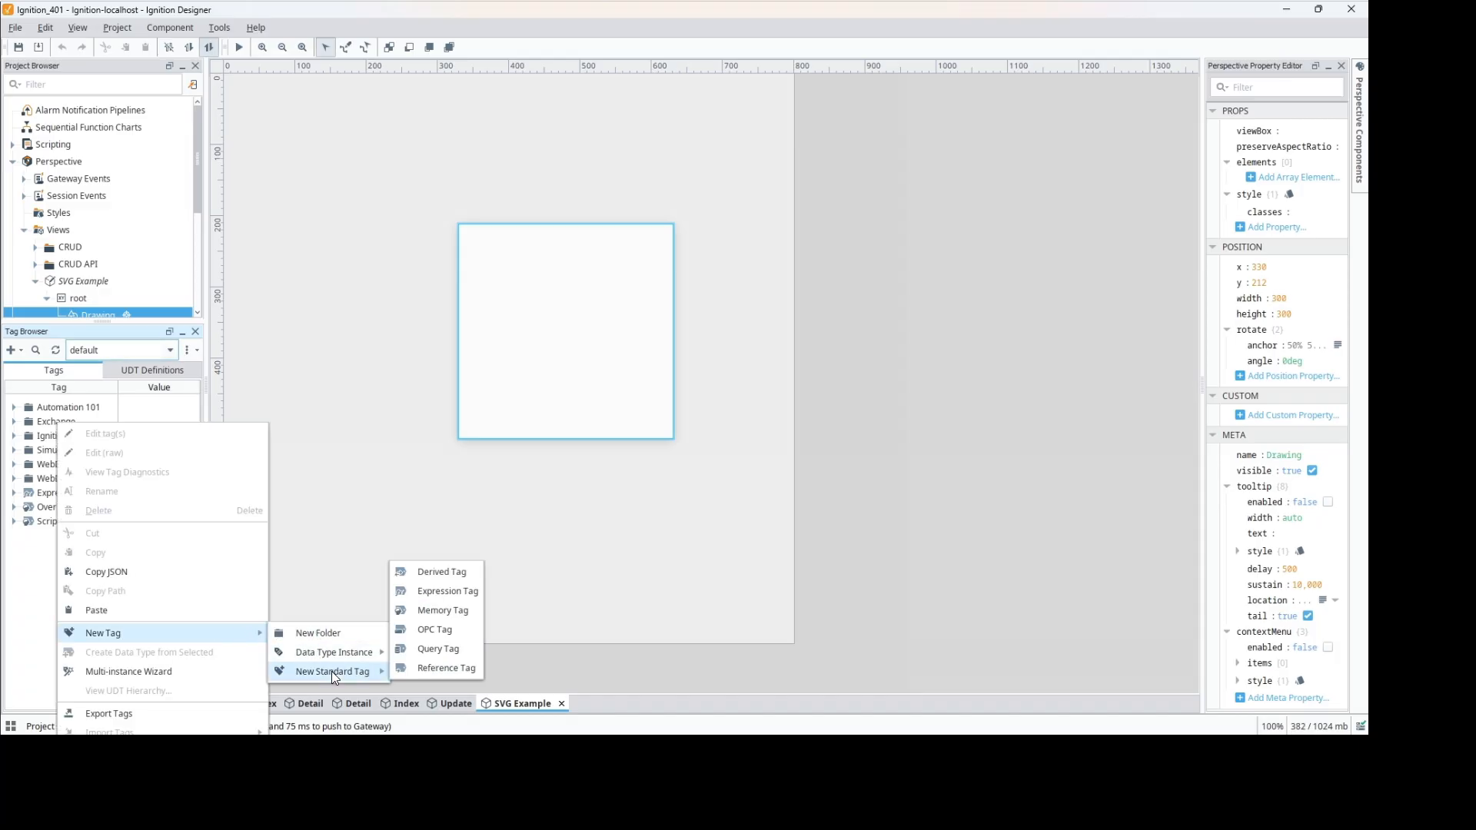
click(451, 613)
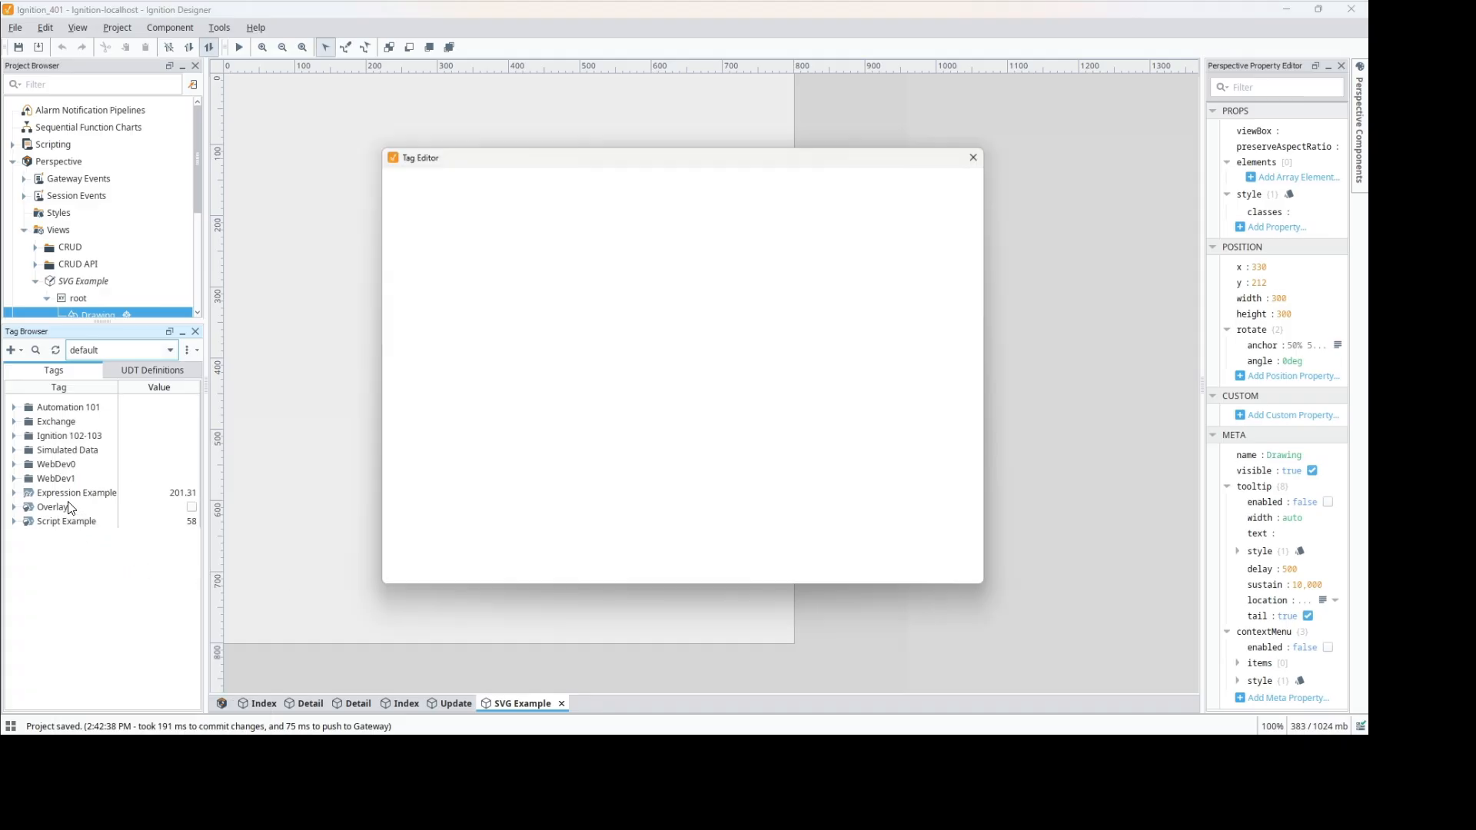
click(727, 289)
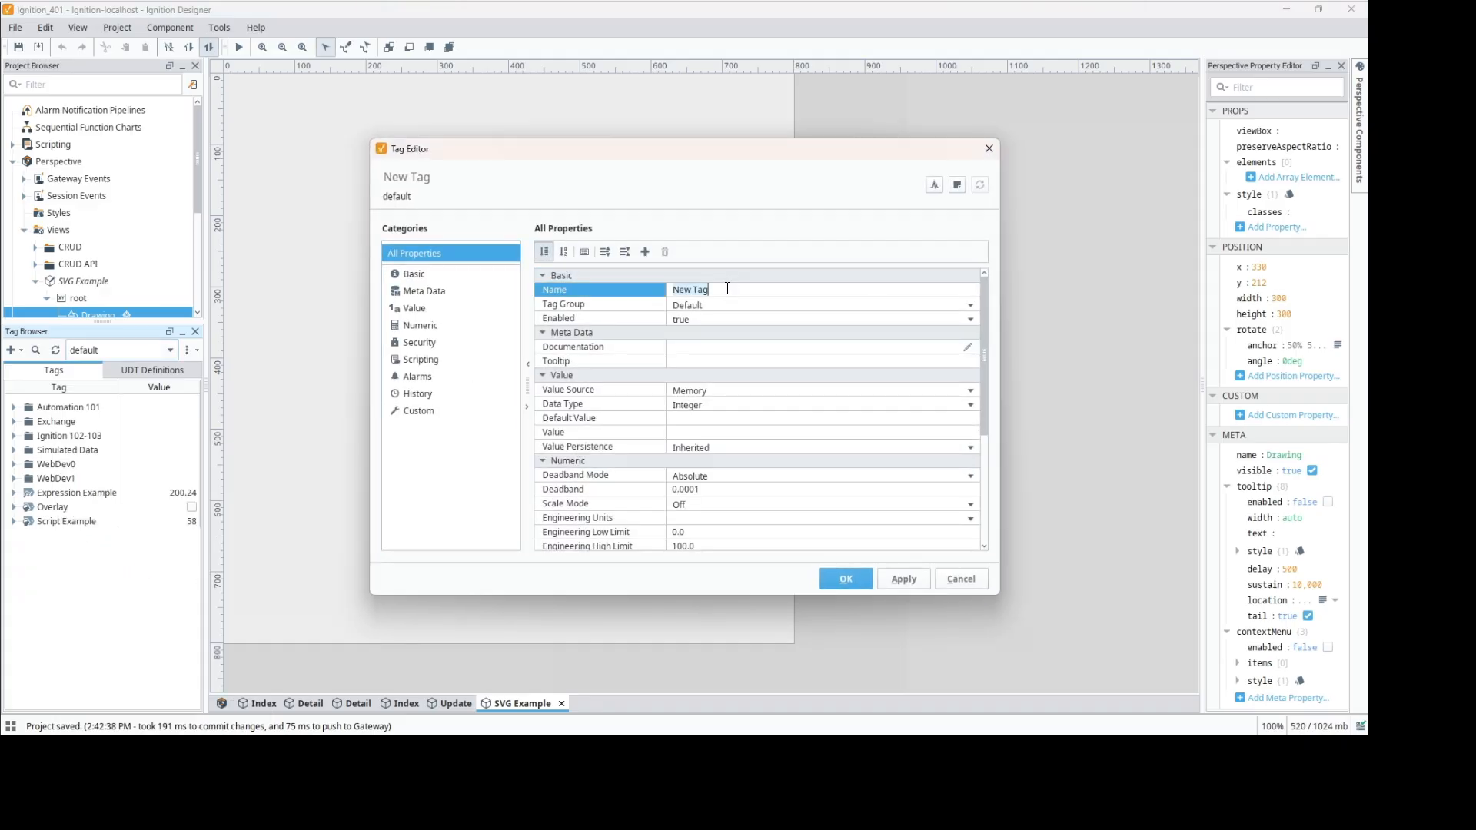
text(SCVG)
key(BackSpace)
key(BackSpace)
key(BackSpace)
text(VG Color)
click(855, 433)
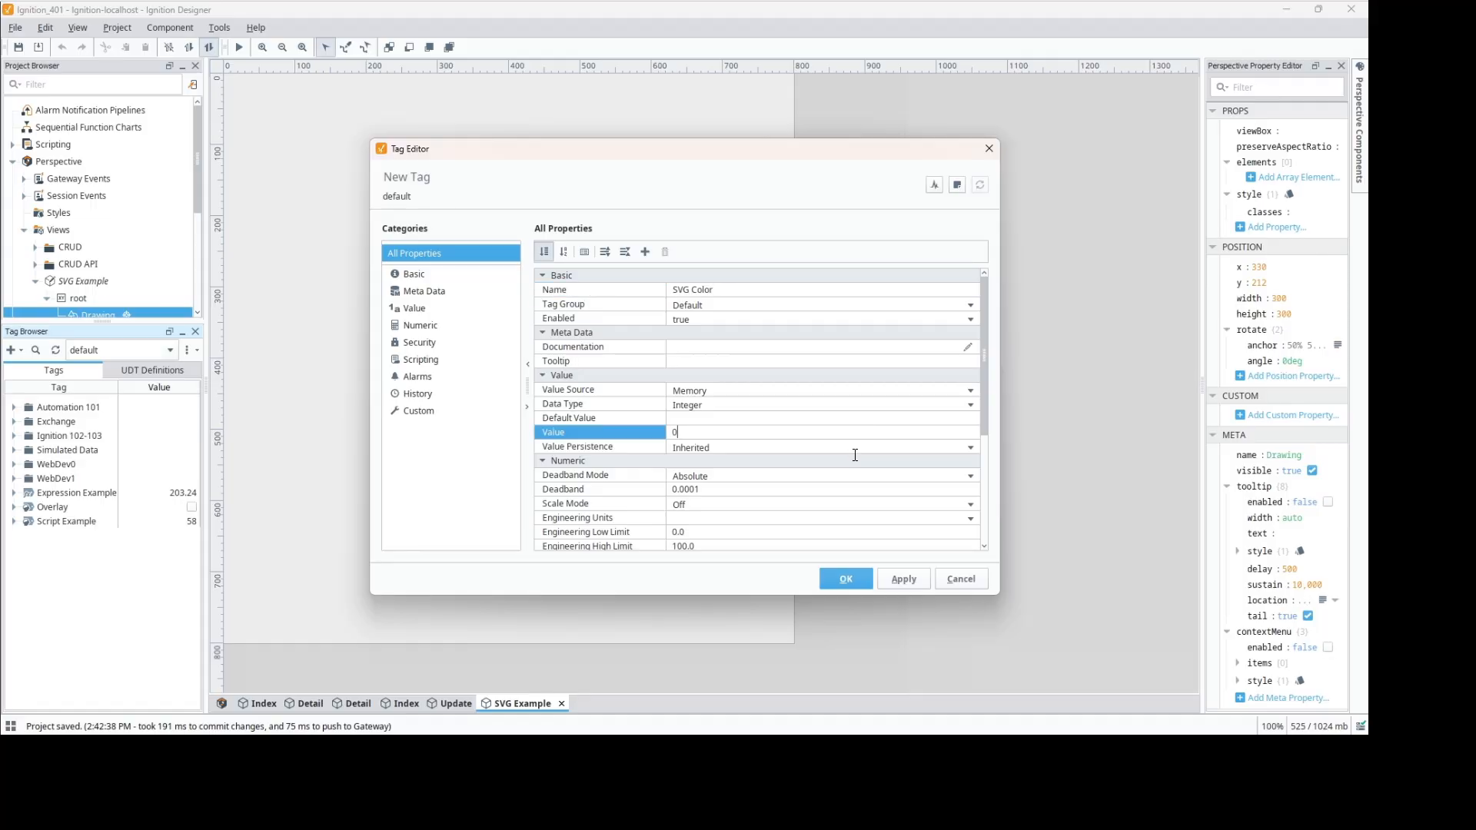
click(854, 579)
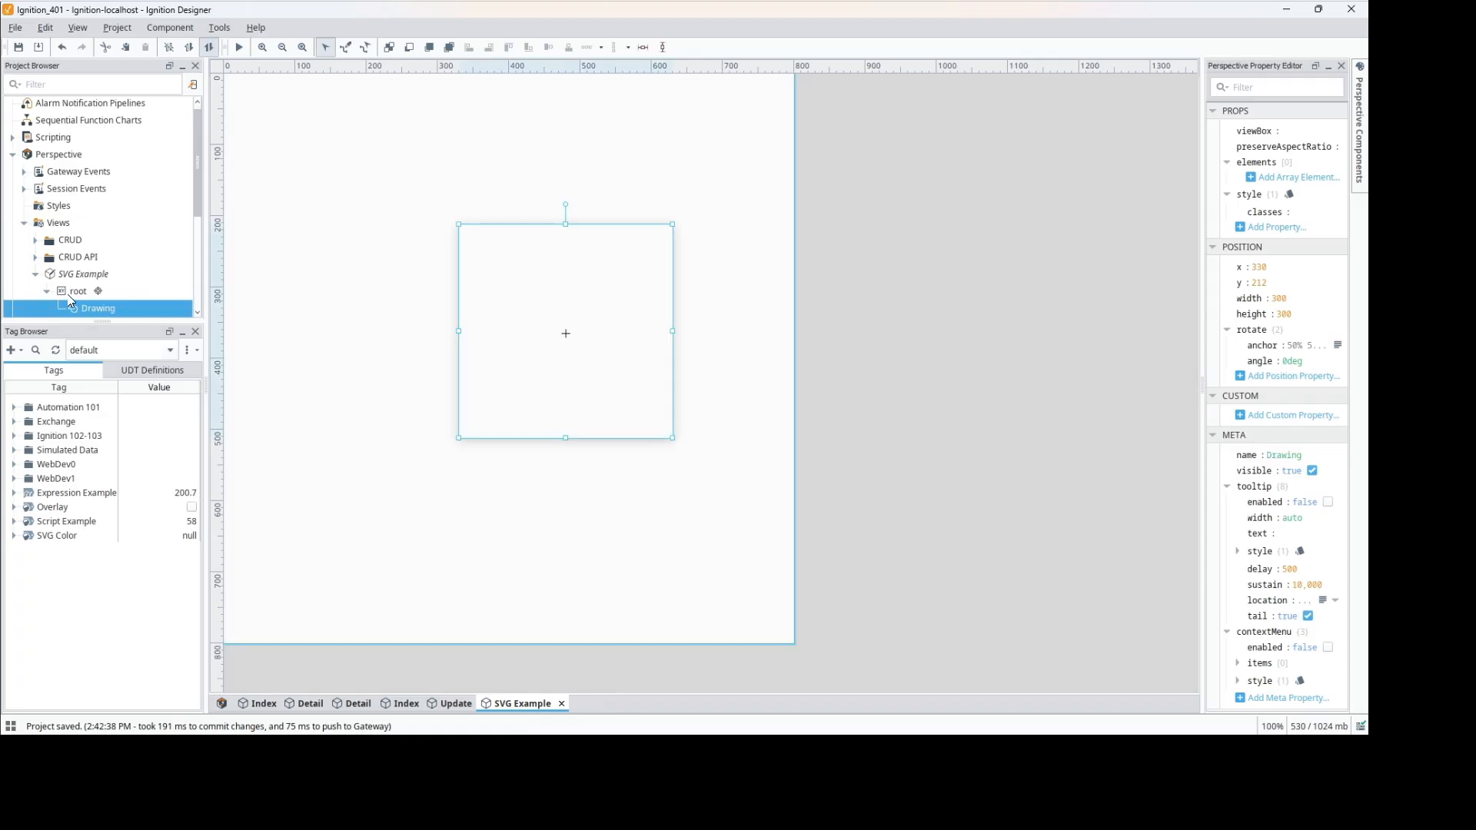
Step: Open the Drawing component in the drawing editor, applying the edits already made to the existing drawing
double_click(527, 334)
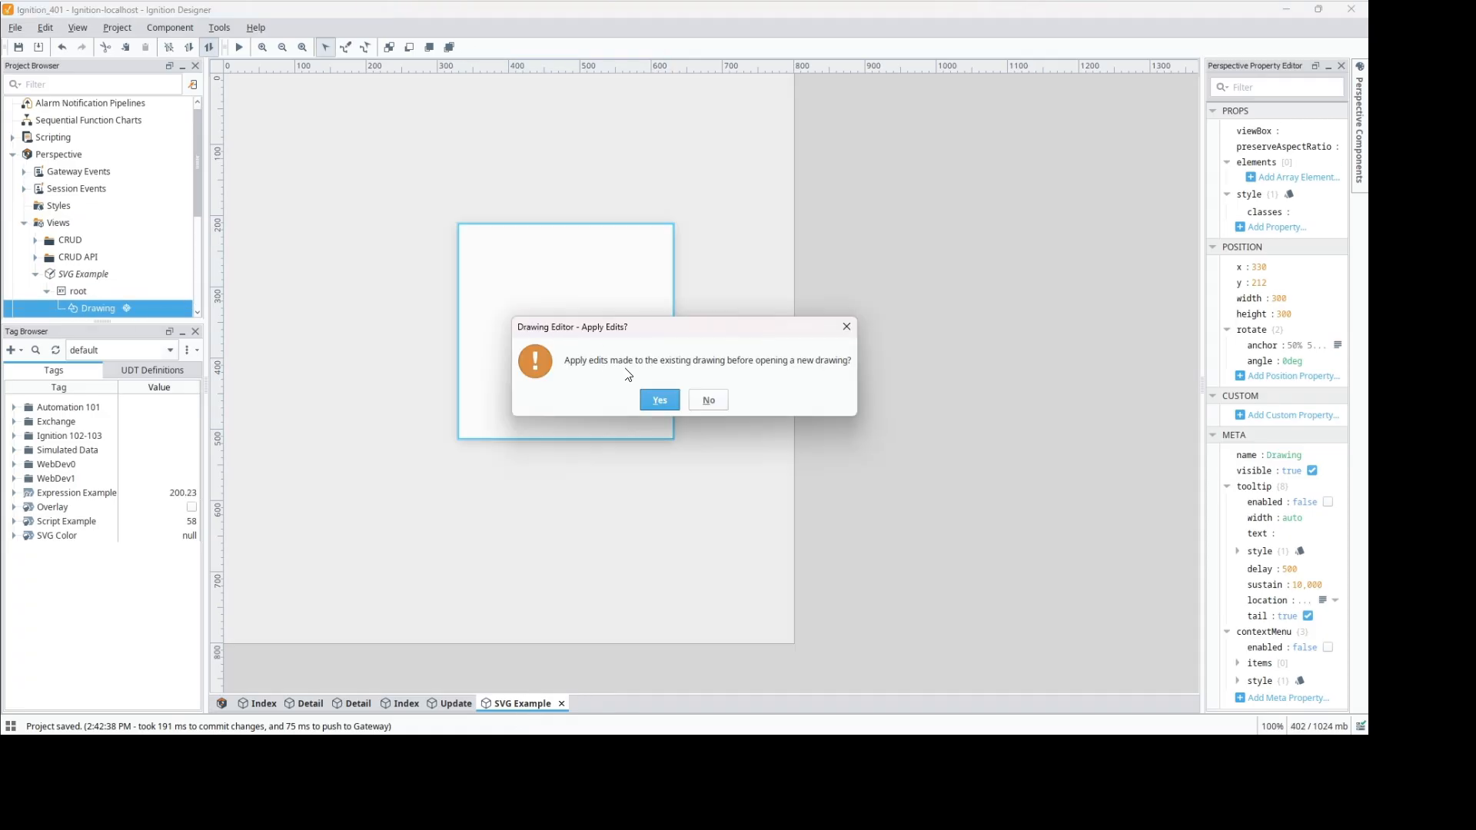
click(664, 405)
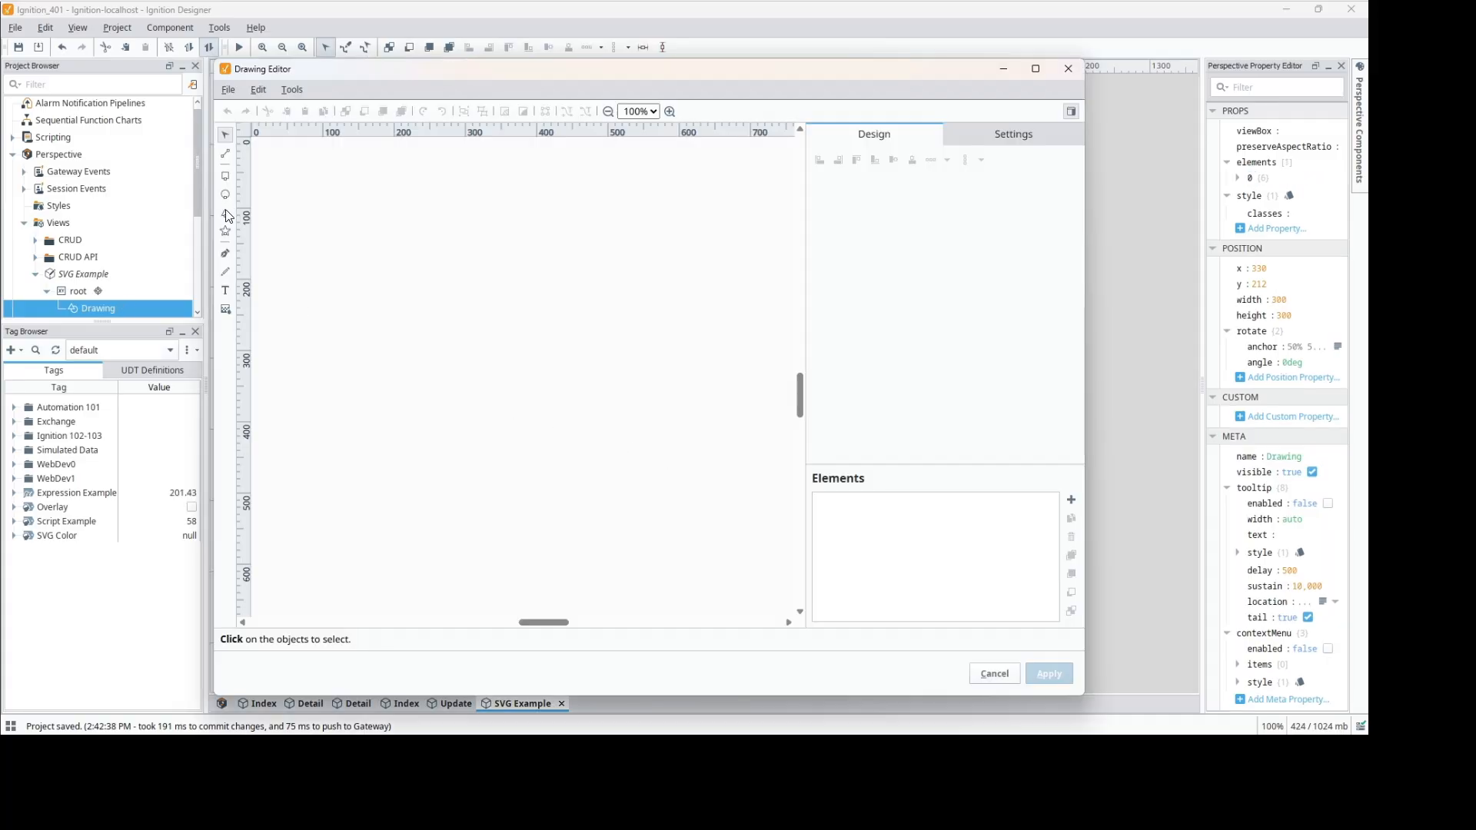
scroll(485, 275, down, 5)
scroll(485, 276, down, 10)
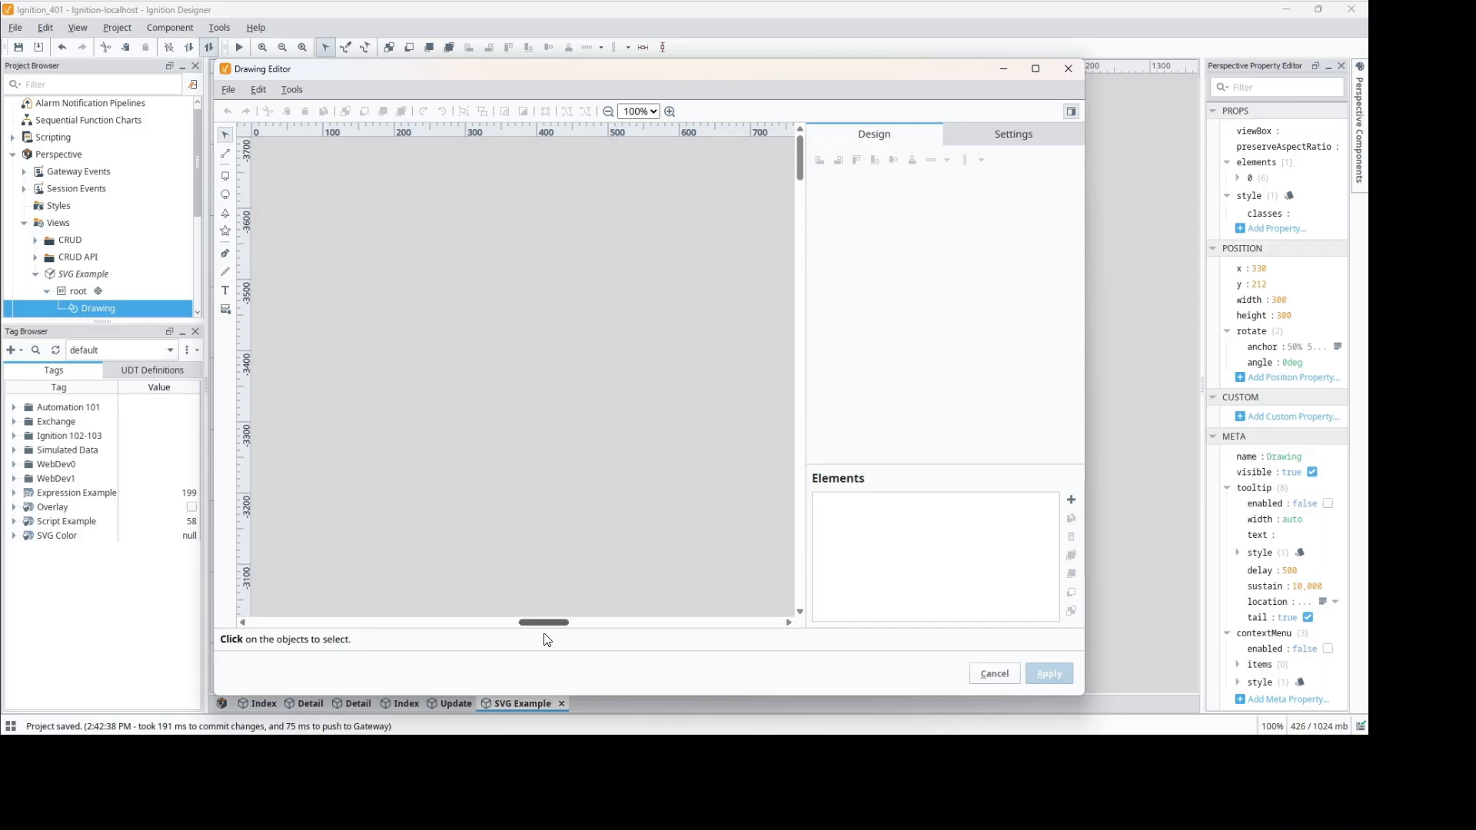
drag(543, 621, 289, 607)
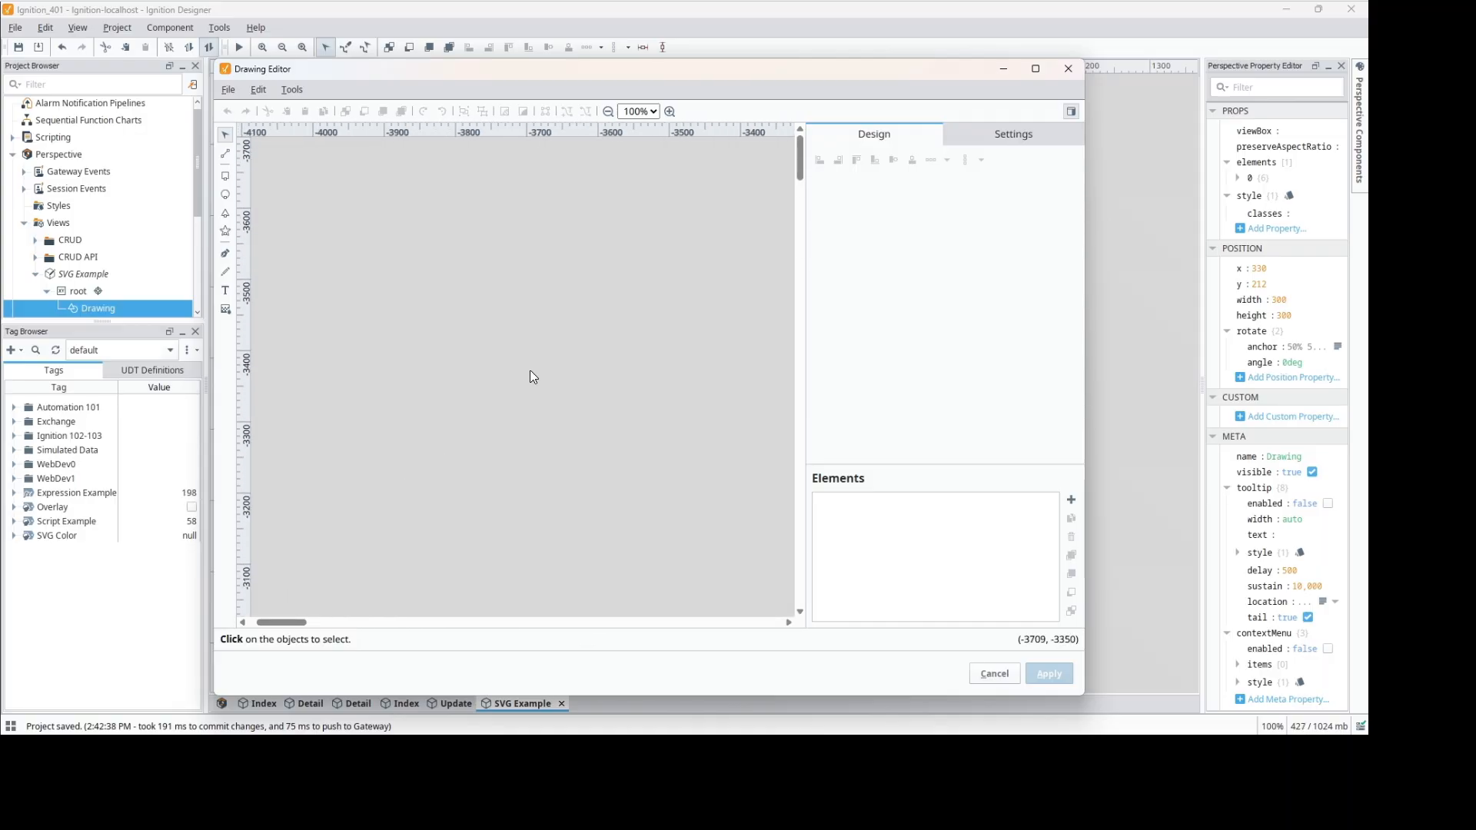
scroll(529, 371, down, 11)
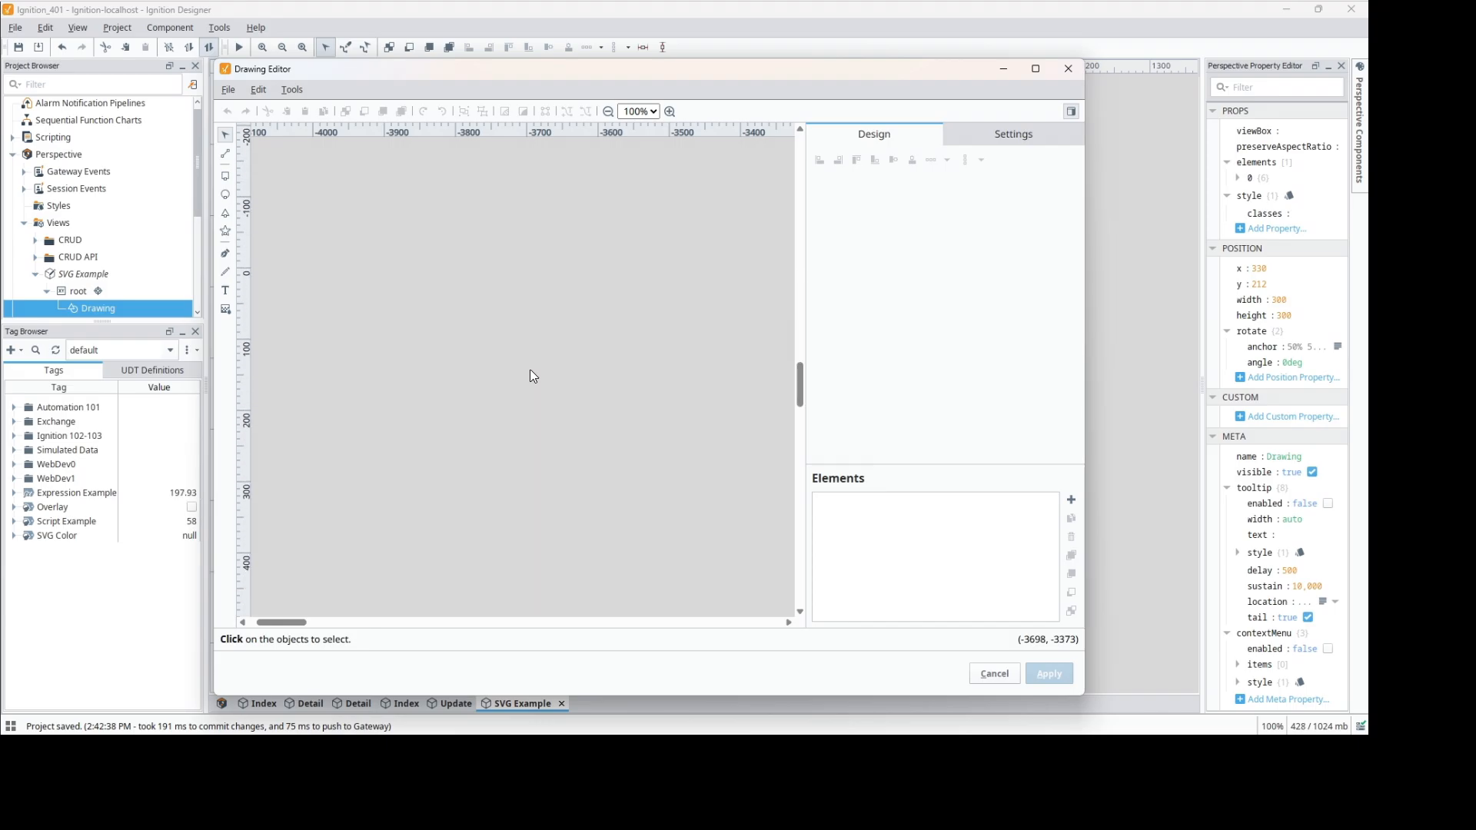
scroll(529, 375, up, 12)
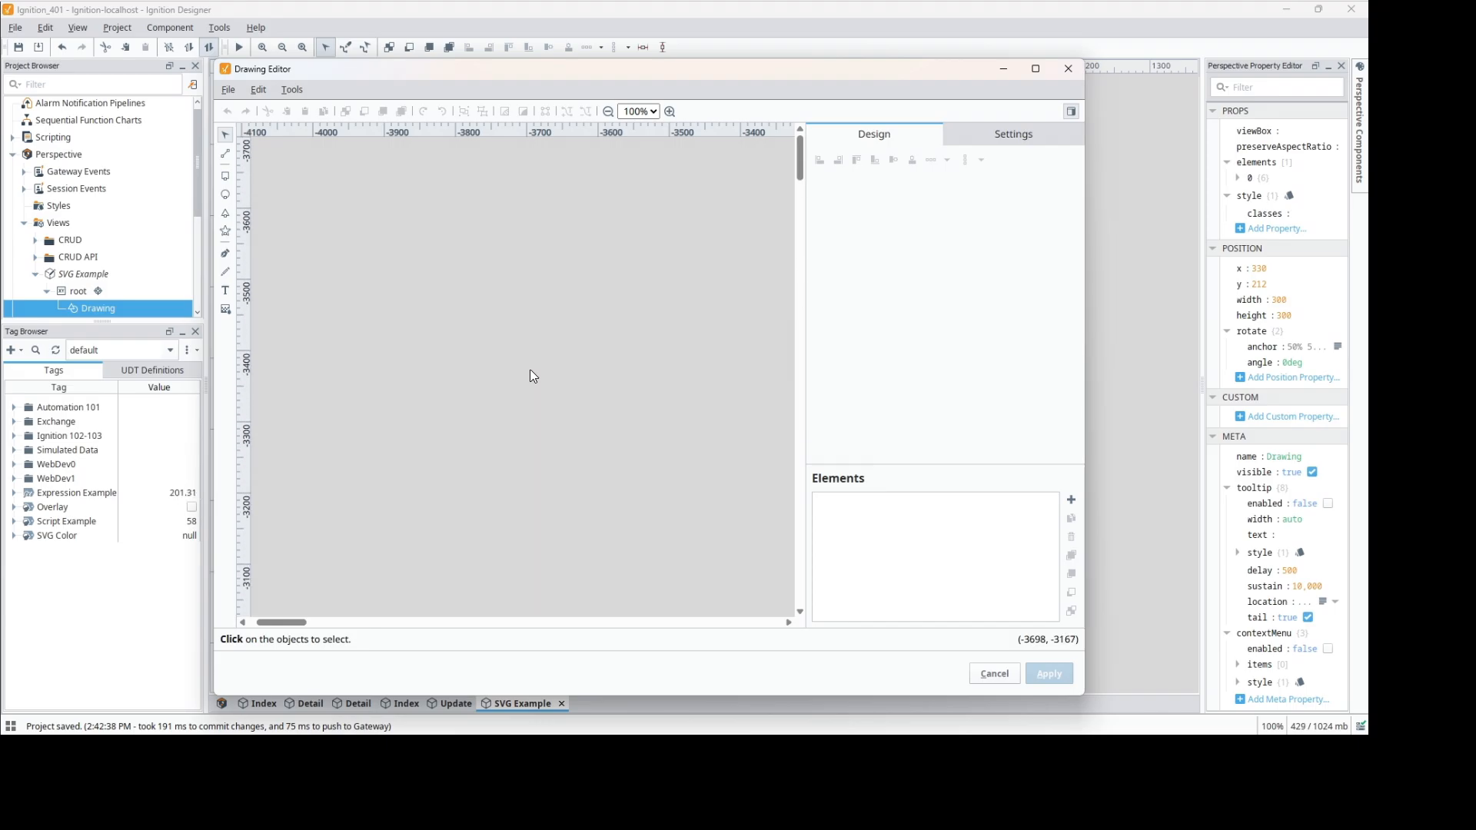
Step: Draw a polygon about 300 px wide and high in the drawing editor and set its corner count to 6
click(225, 213)
drag(443, 261, 539, 315)
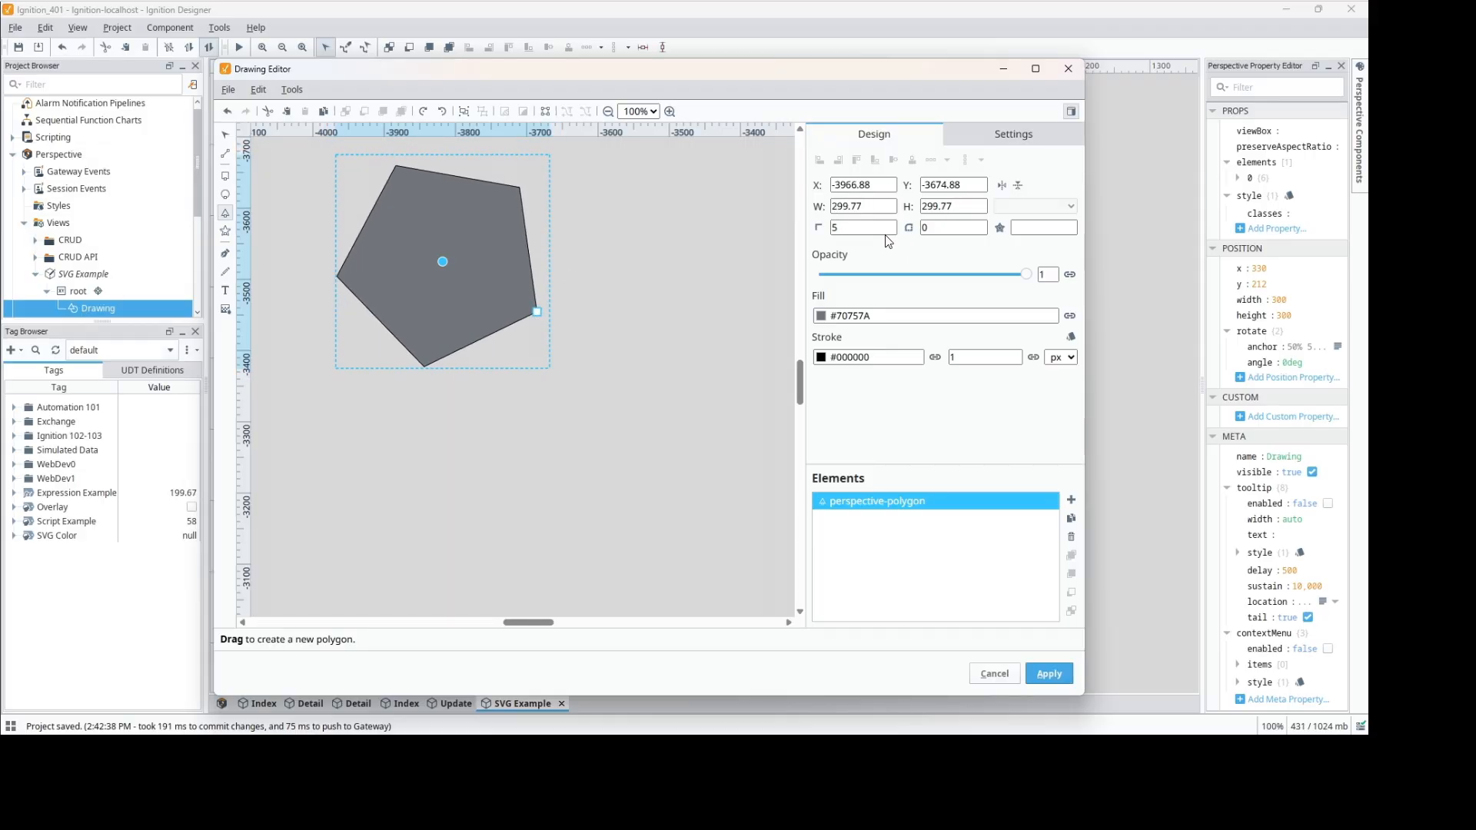
click(858, 229)
key(Up)
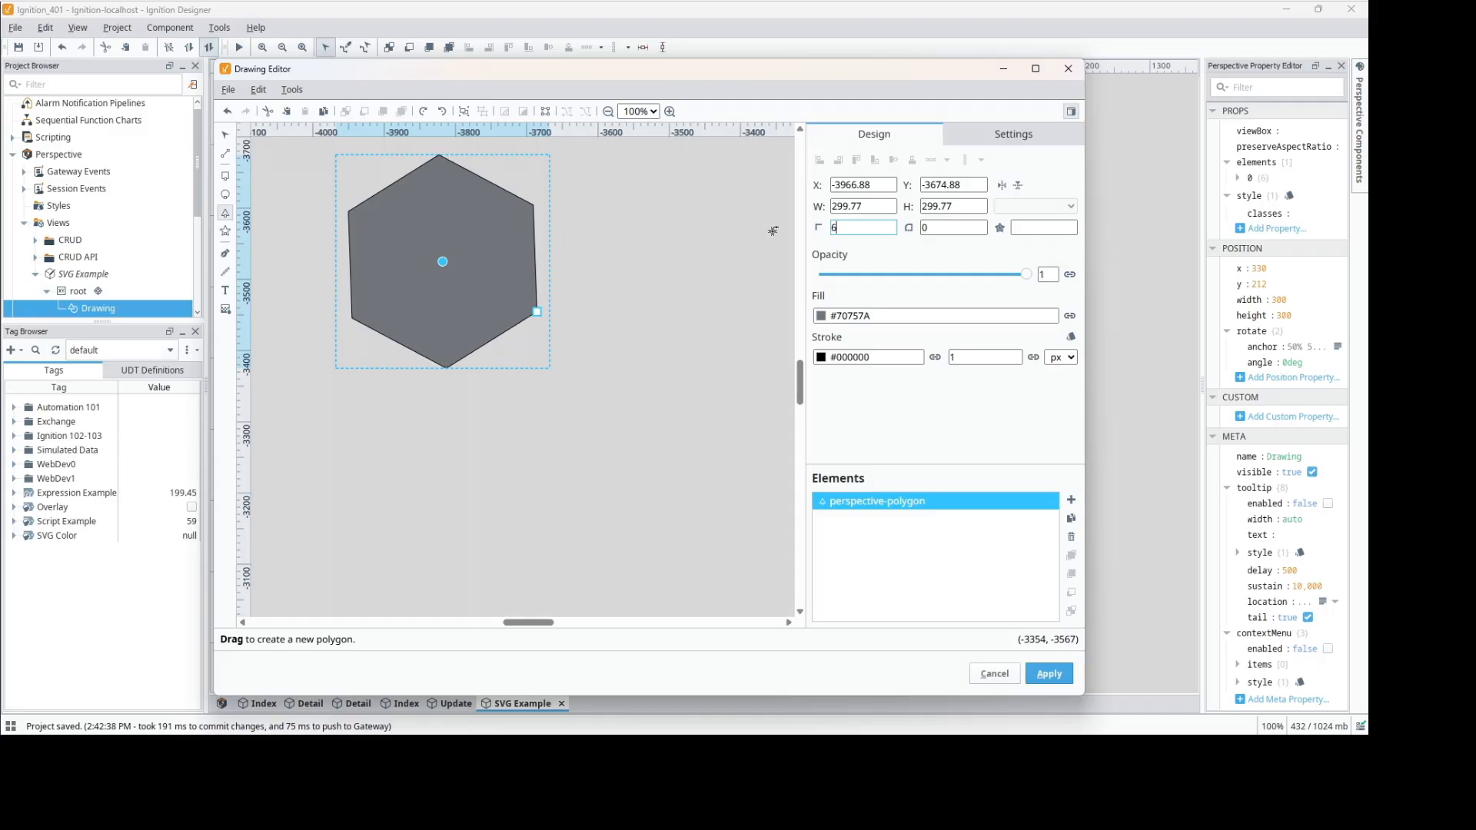
Step: Rotate the hexagon slightly so that two of its sides stand vertical
click(226, 136)
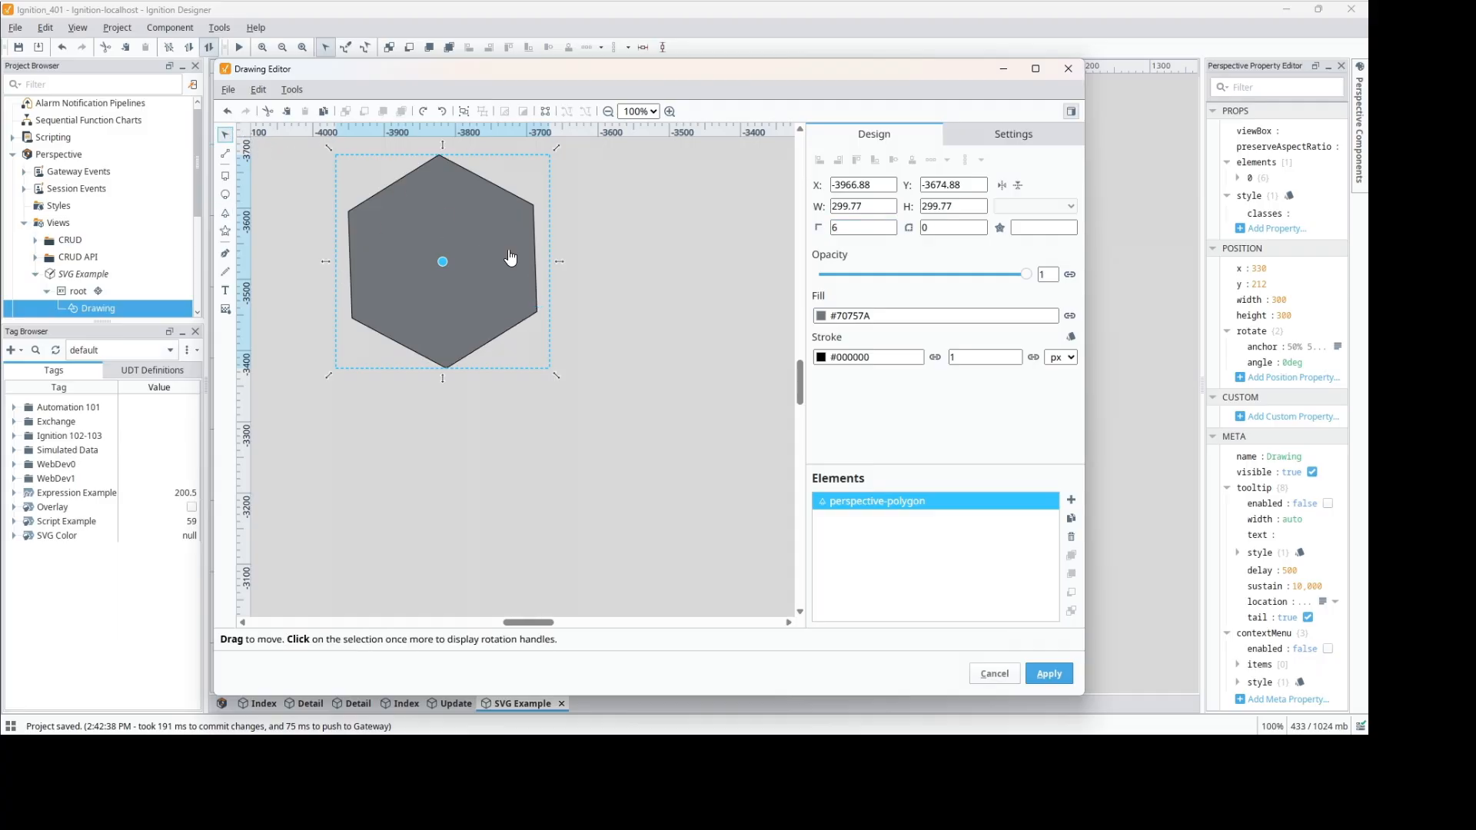
click(510, 257)
drag(553, 379, 552, 380)
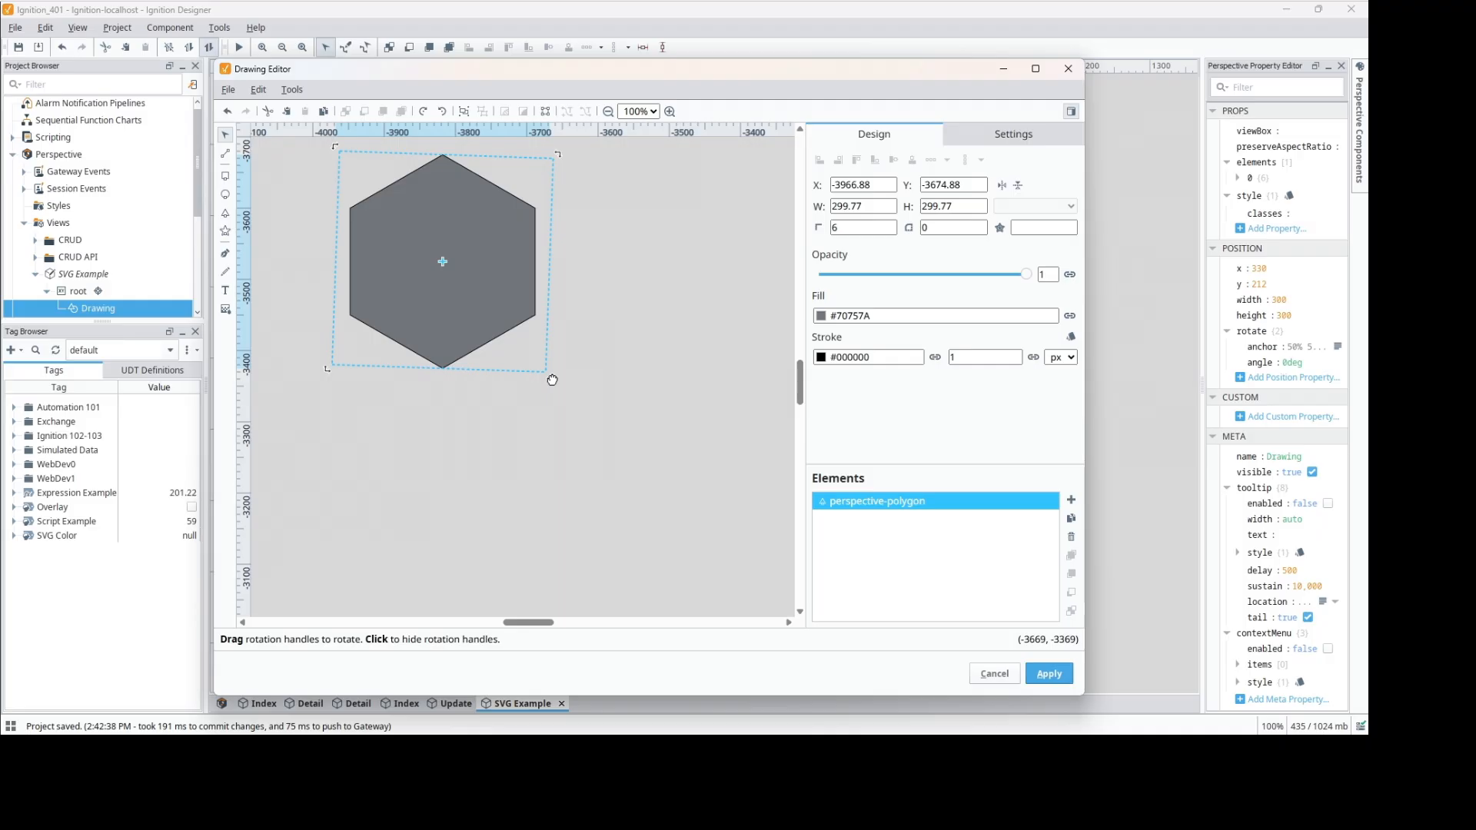
drag(552, 379, 550, 377)
drag(546, 376, 546, 377)
click(484, 250)
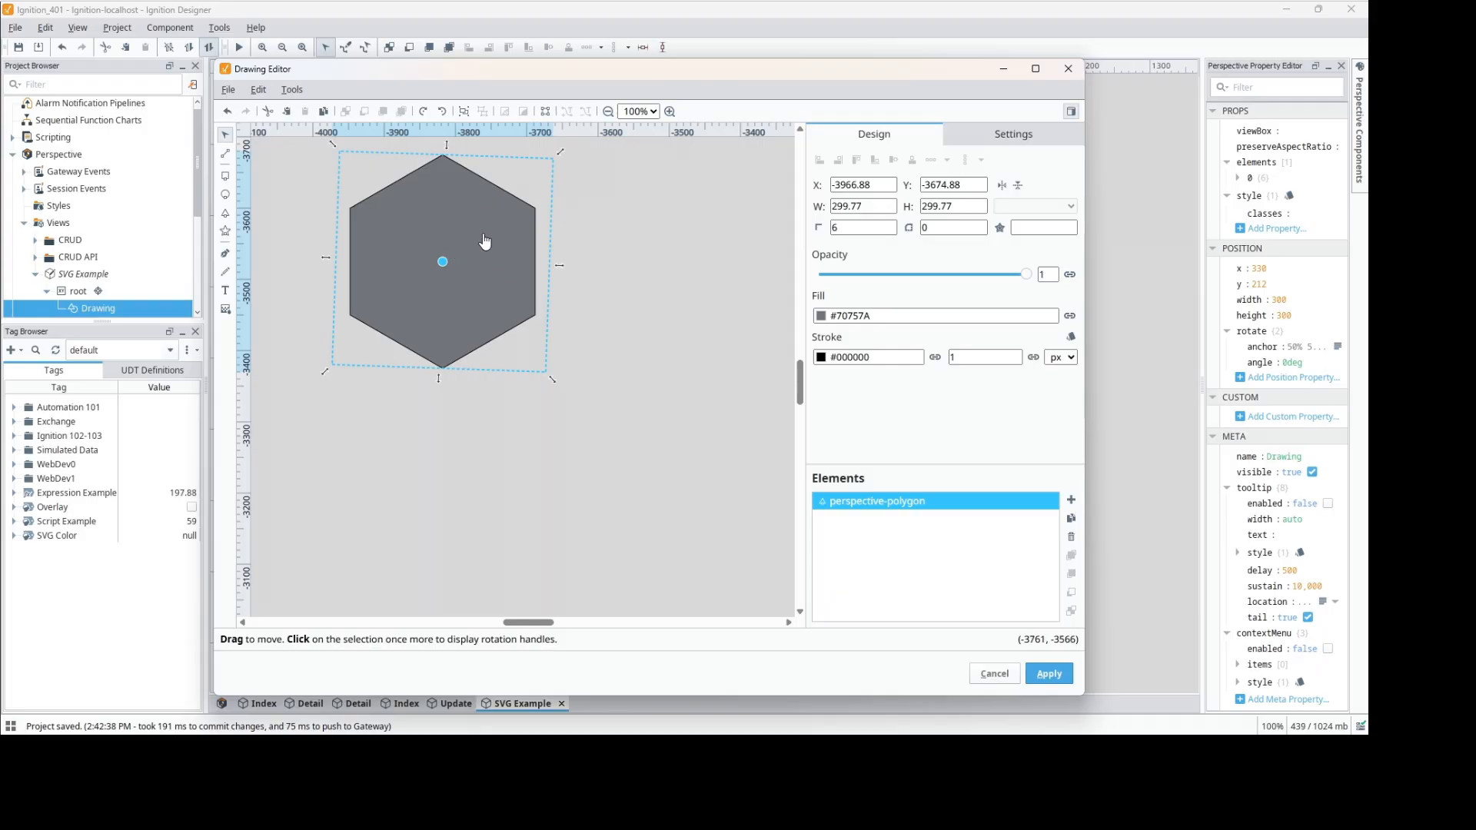
Step: Nudge the hexagon about 19 px to the right and about 14 px down
key(Right)
key(Right)
key(Right)
key(Right)
key(Right)
key(Right)
key(Right)
key(Right)
key(Right)
key(Right)
key(Right)
key(Right)
key(Right)
key(Right)
key(Right)
key(Right)
key(Right)
key(Right)
key(Right)
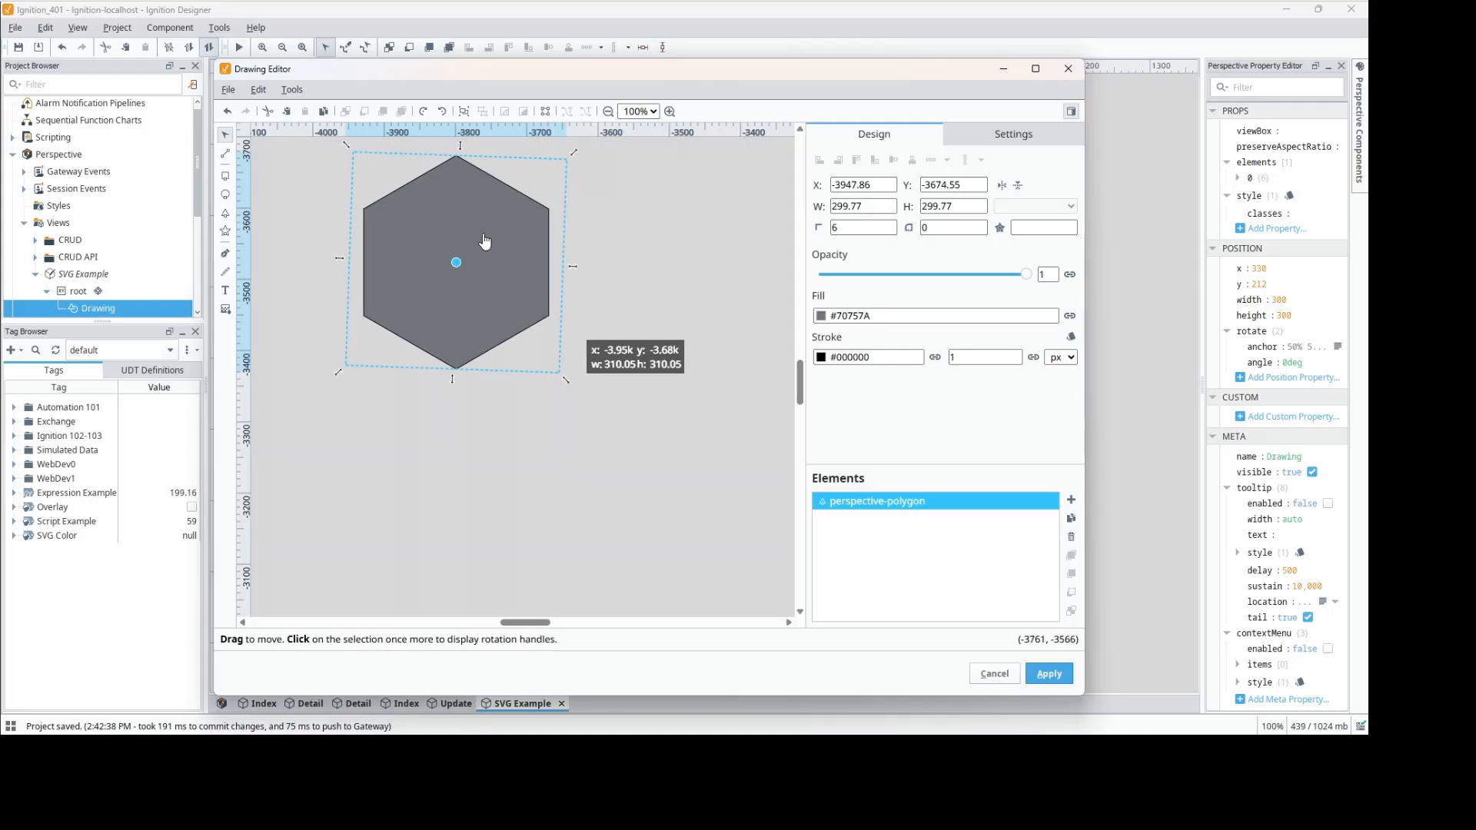
key(Down)
key(Down)
key(Down)
key(Down)
key(Down)
key(Down)
key(Down)
key(Down)
key(Down)
key(Down)
key(Down)
key(Down)
key(Down)
key(Down)
key(Down)
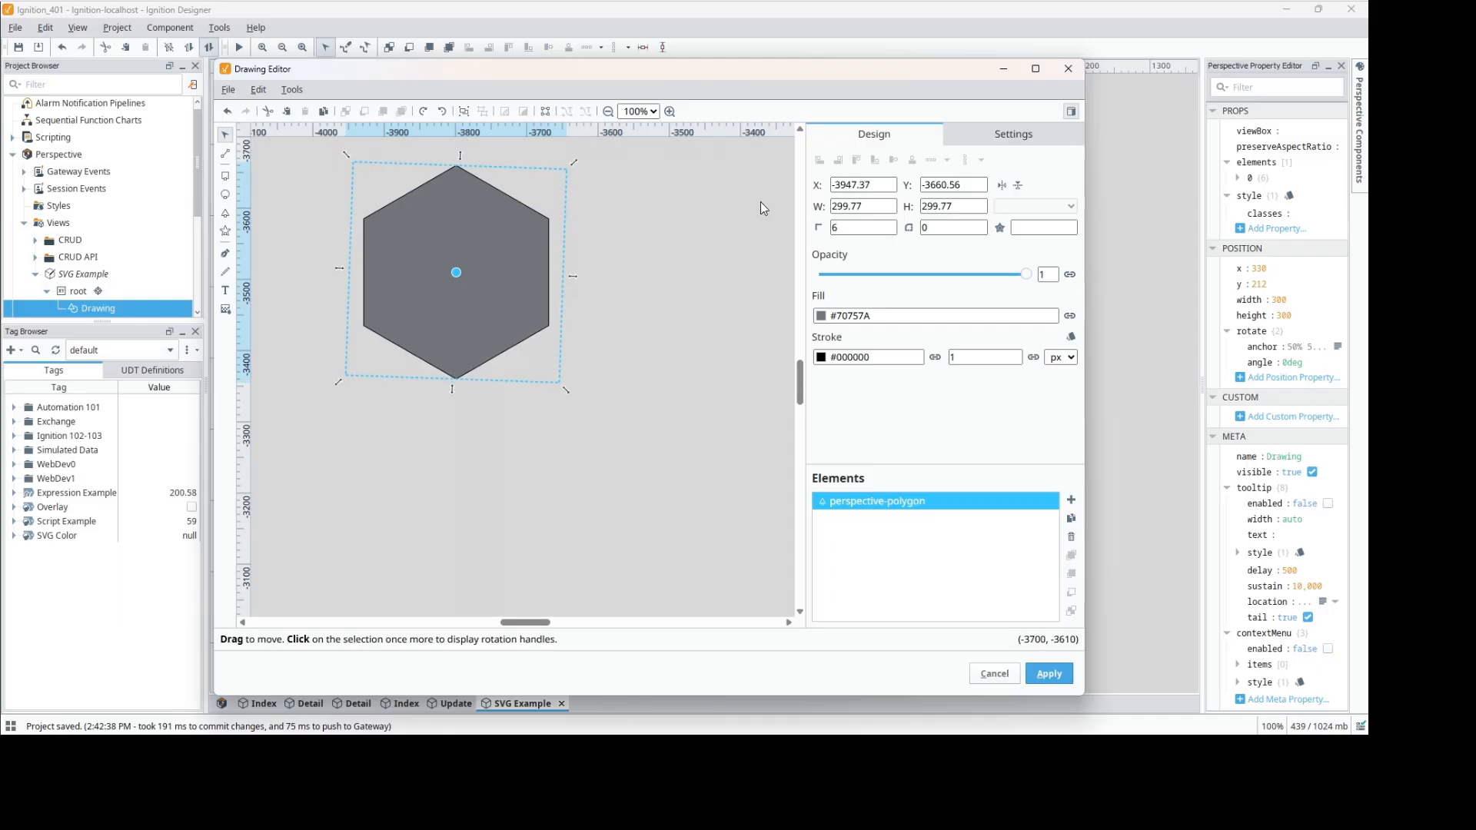
Step: Set the hexagon's X and Y position to 0 to bring it to the drawing's canvas
click(876, 184)
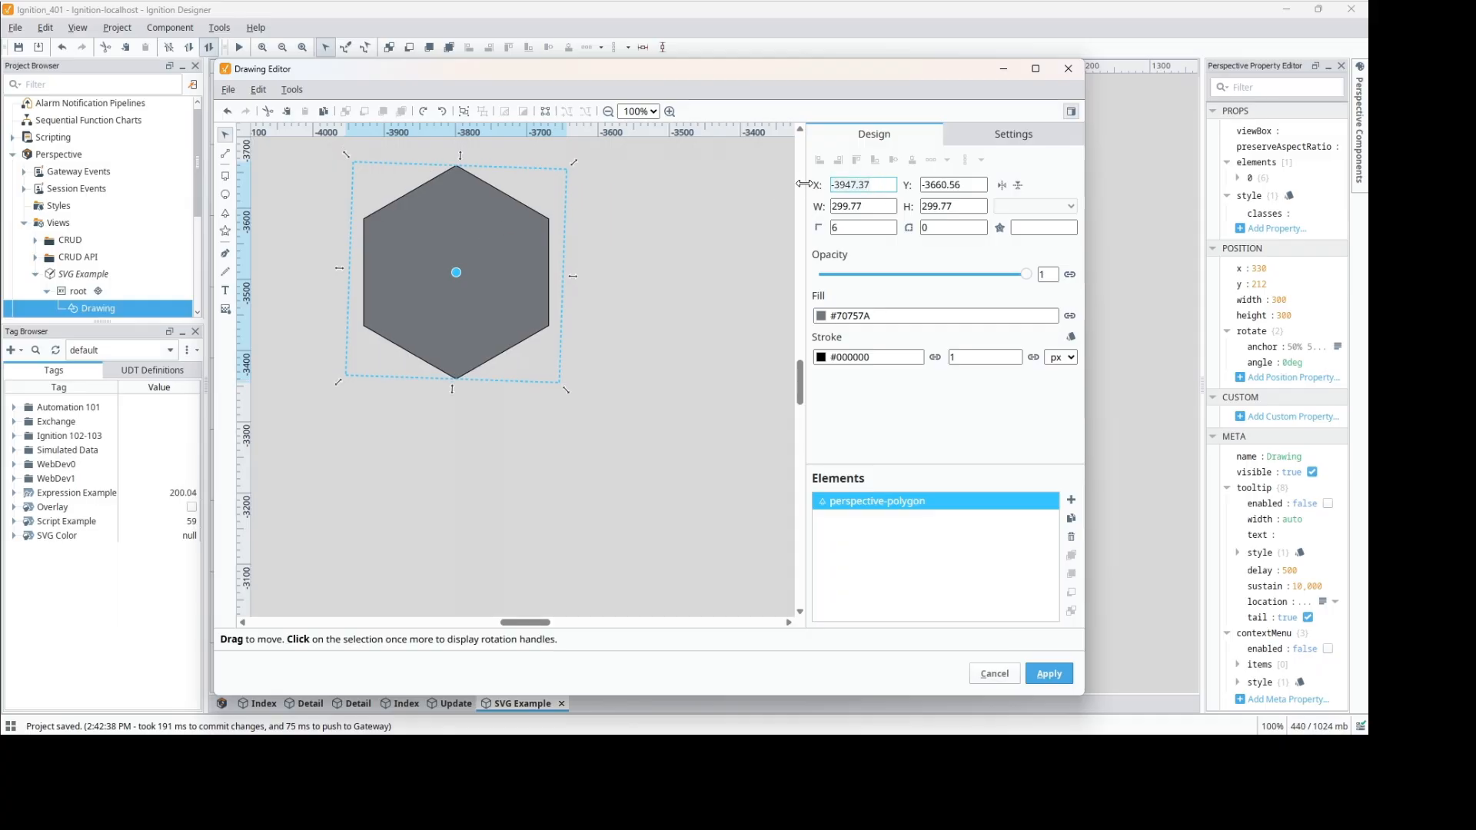
text(0)
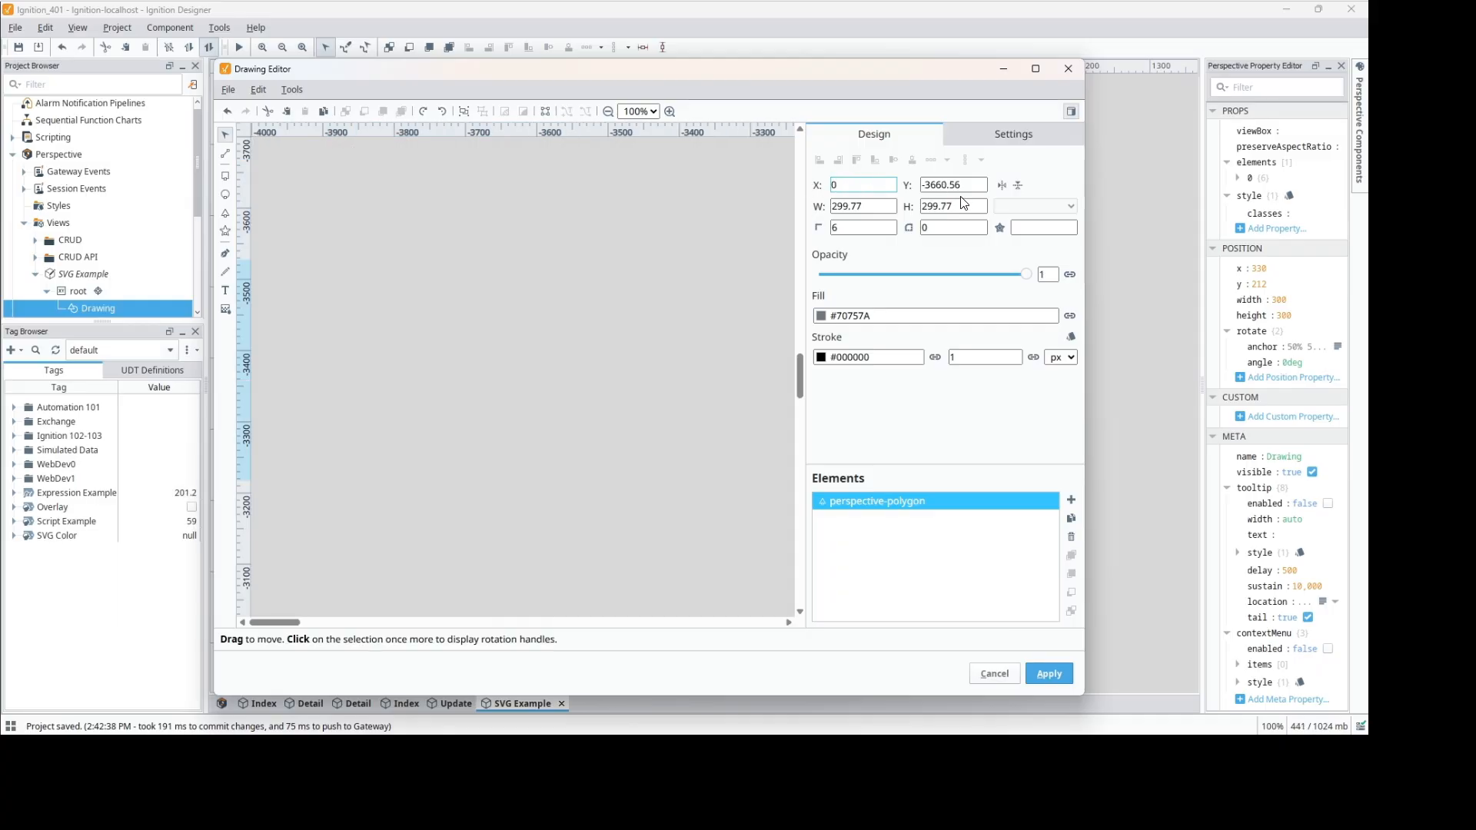
key(Tab)
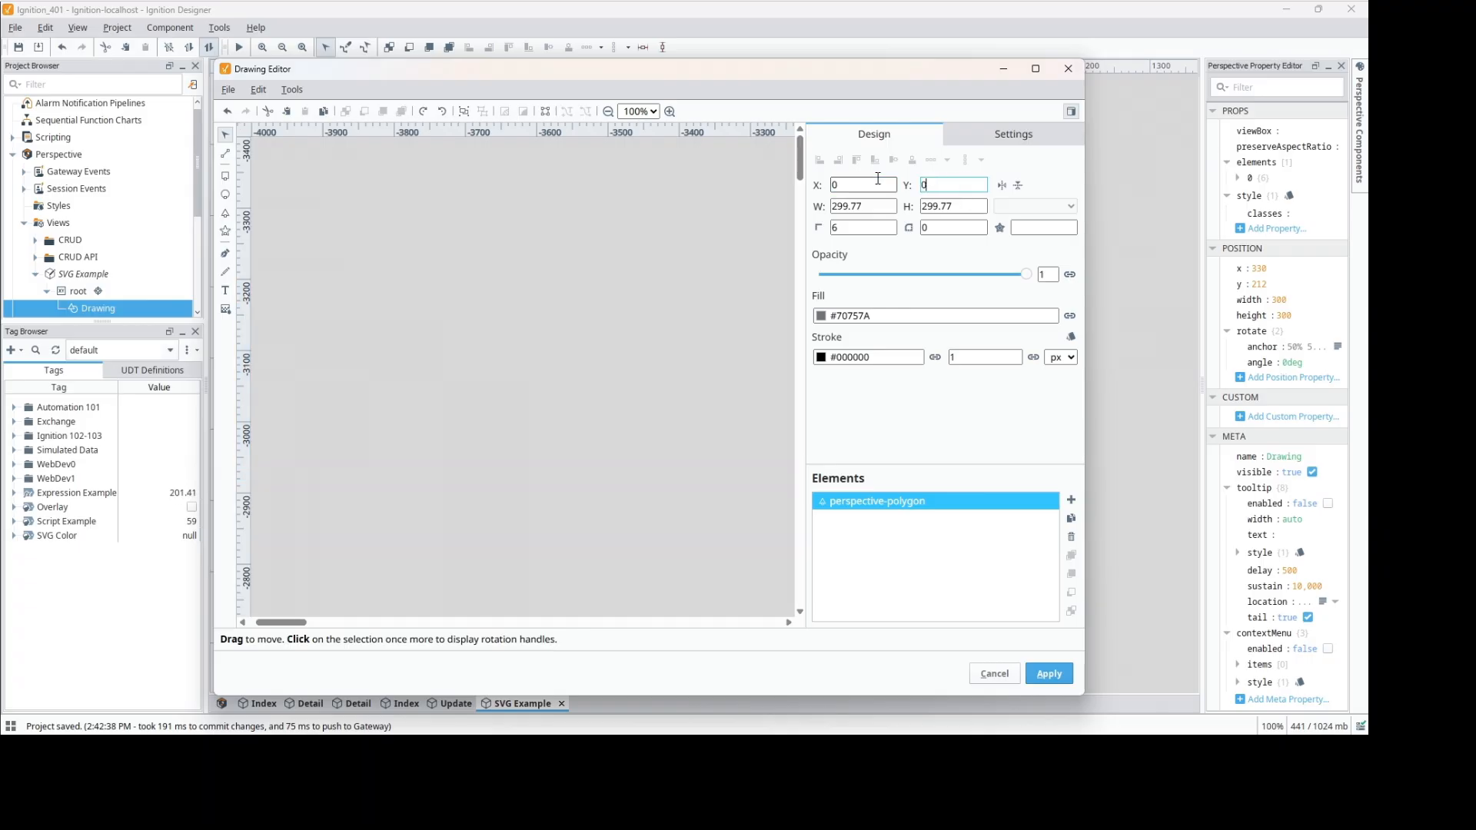
text(0)
key(Tab)
drag(800, 160, 771, 364)
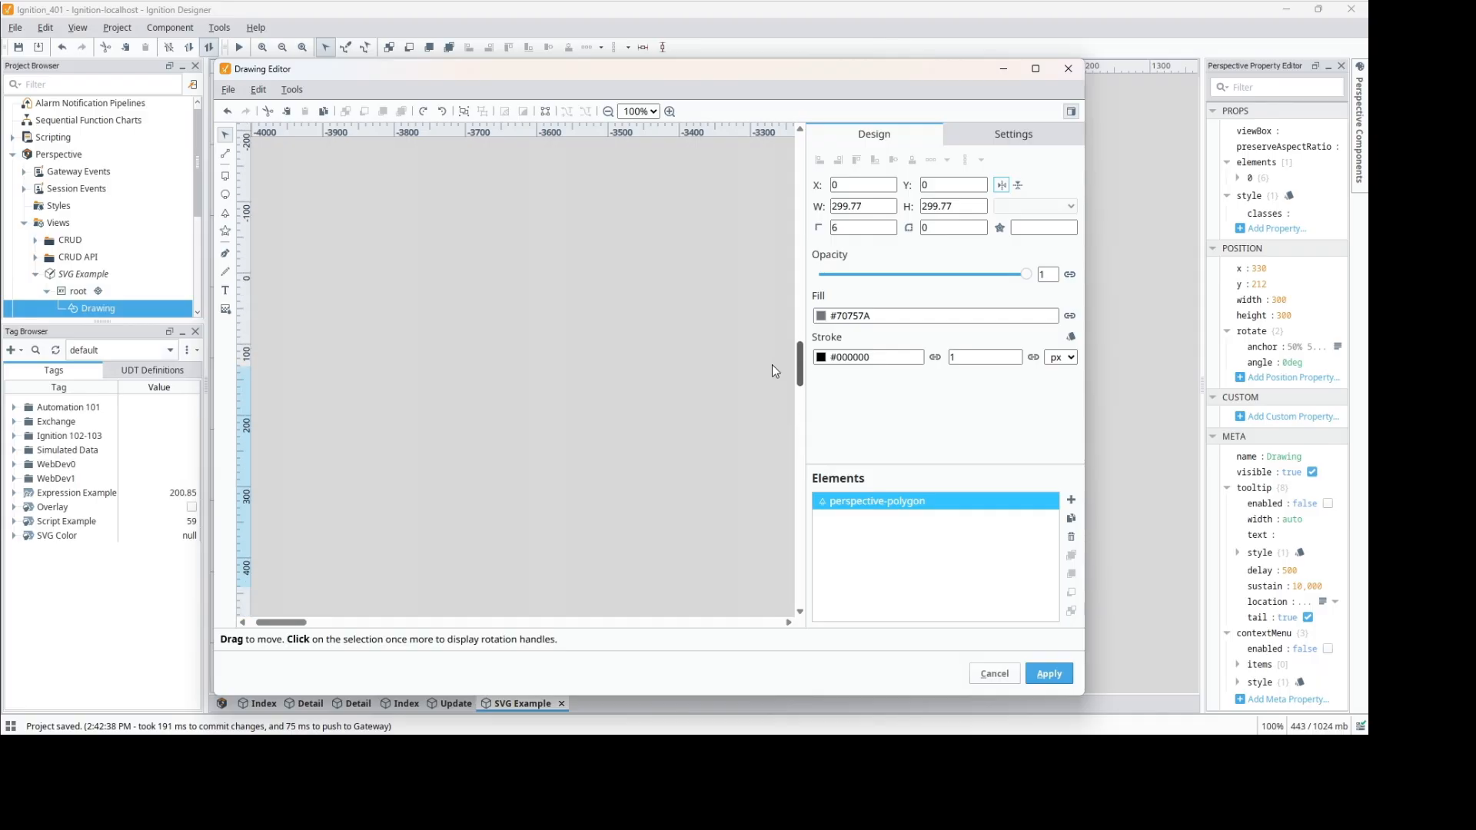
drag(280, 623, 529, 639)
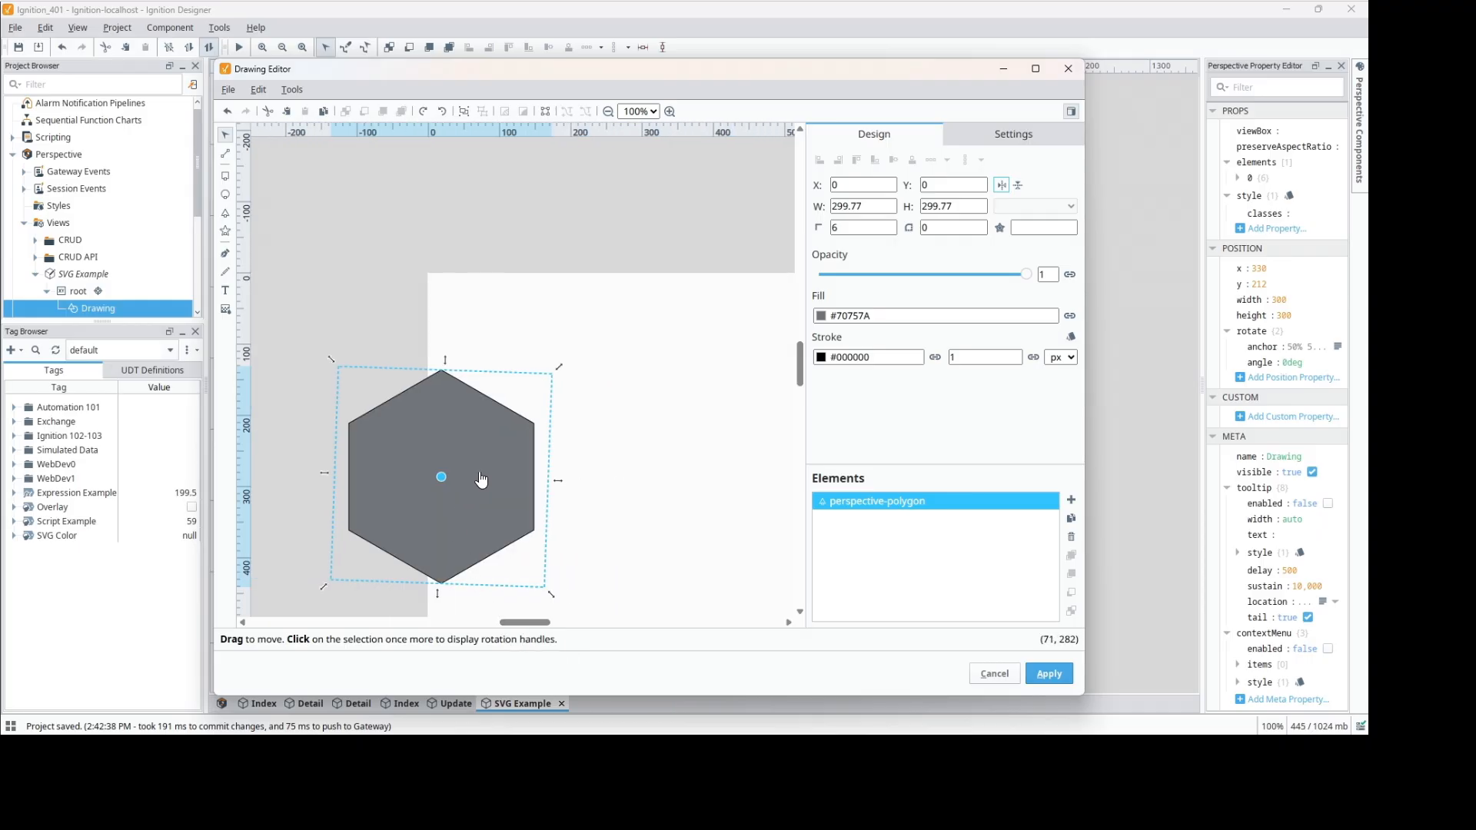
Step: Move the hexagon inside the canvas's left edge, to X about 140 and Y about -6
drag(481, 481, 481, 480)
scroll(481, 469, down, 5)
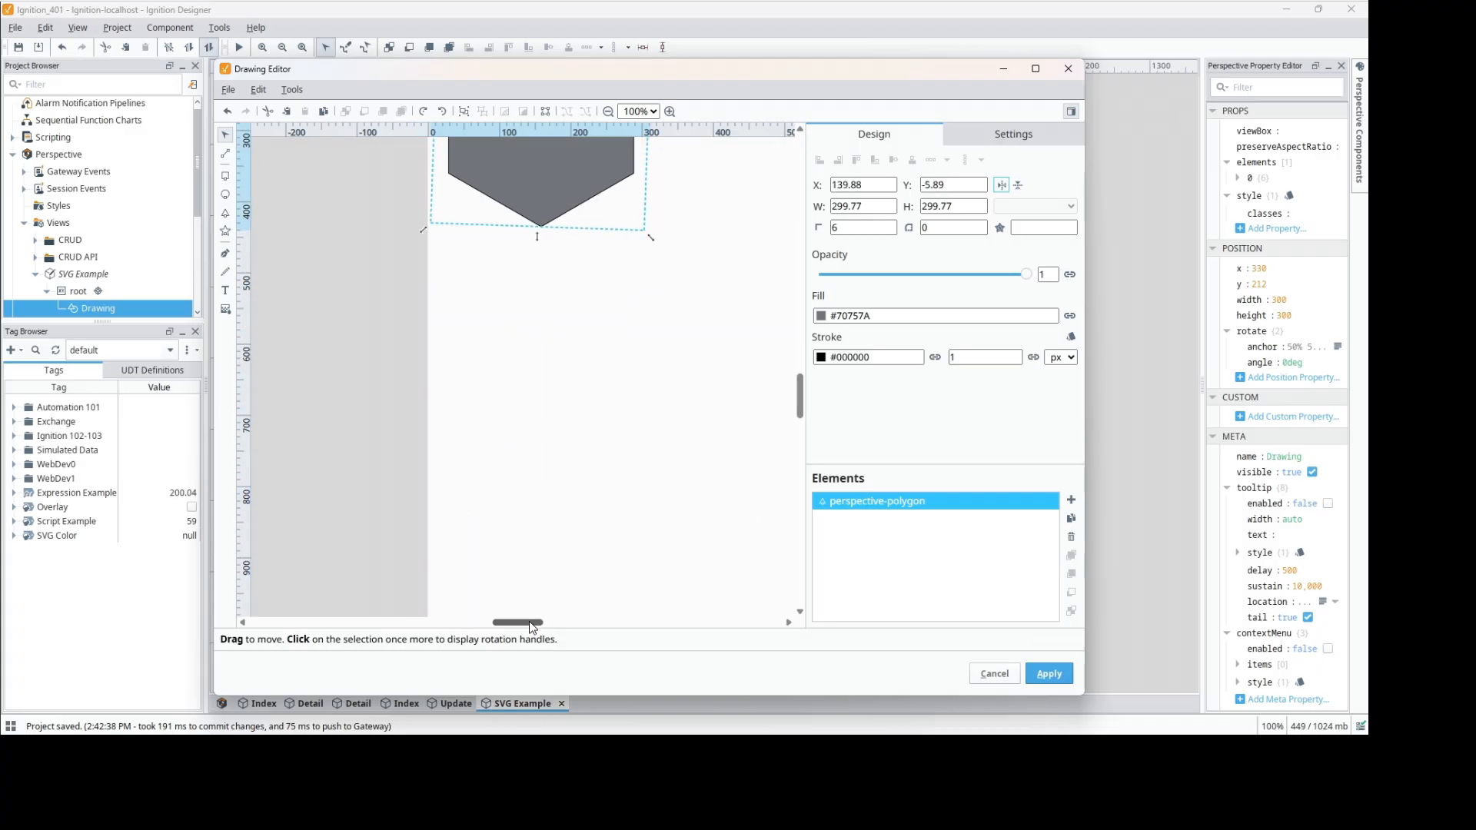
mouse_move(521, 622)
mouse_down()
mouse_move(583, 614)
mouse_move(513, 611)
mouse_move(561, 596)
mouse_up()
scroll(561, 596, up, 15)
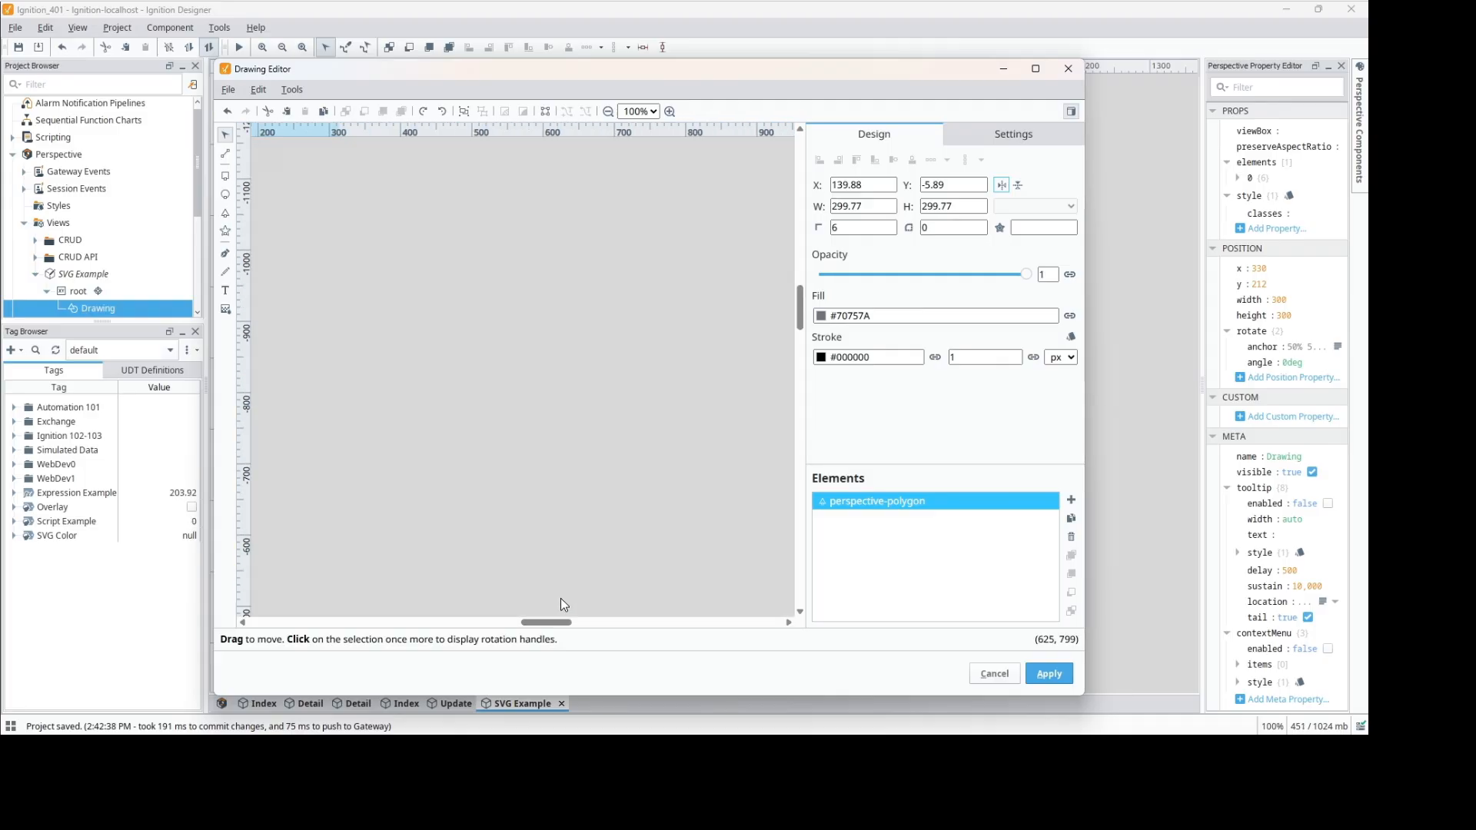
scroll(560, 597, down, 15)
scroll(557, 624, up, 4)
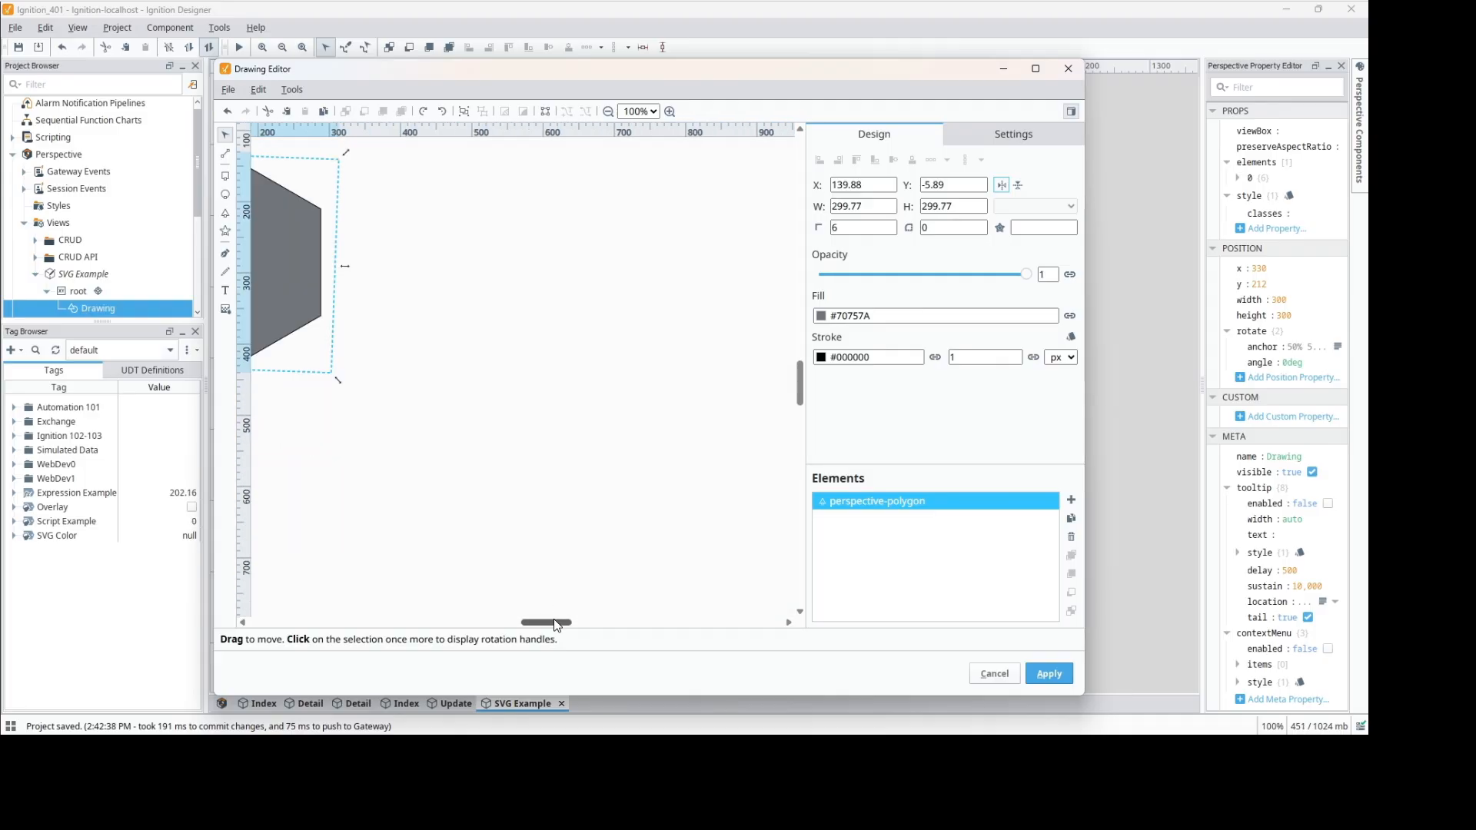
drag(552, 623, 523, 587)
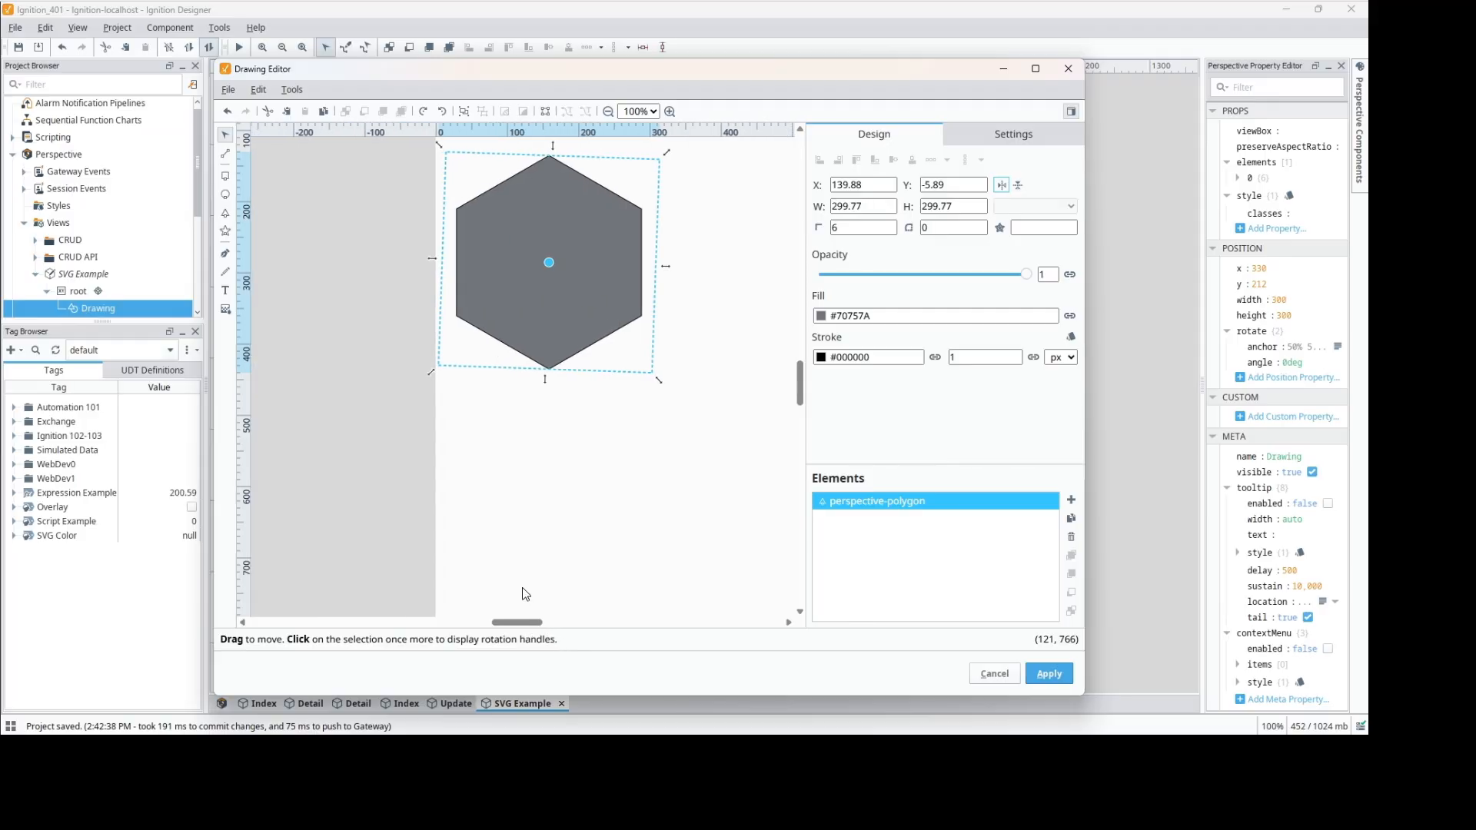
drag(799, 386, 796, 376)
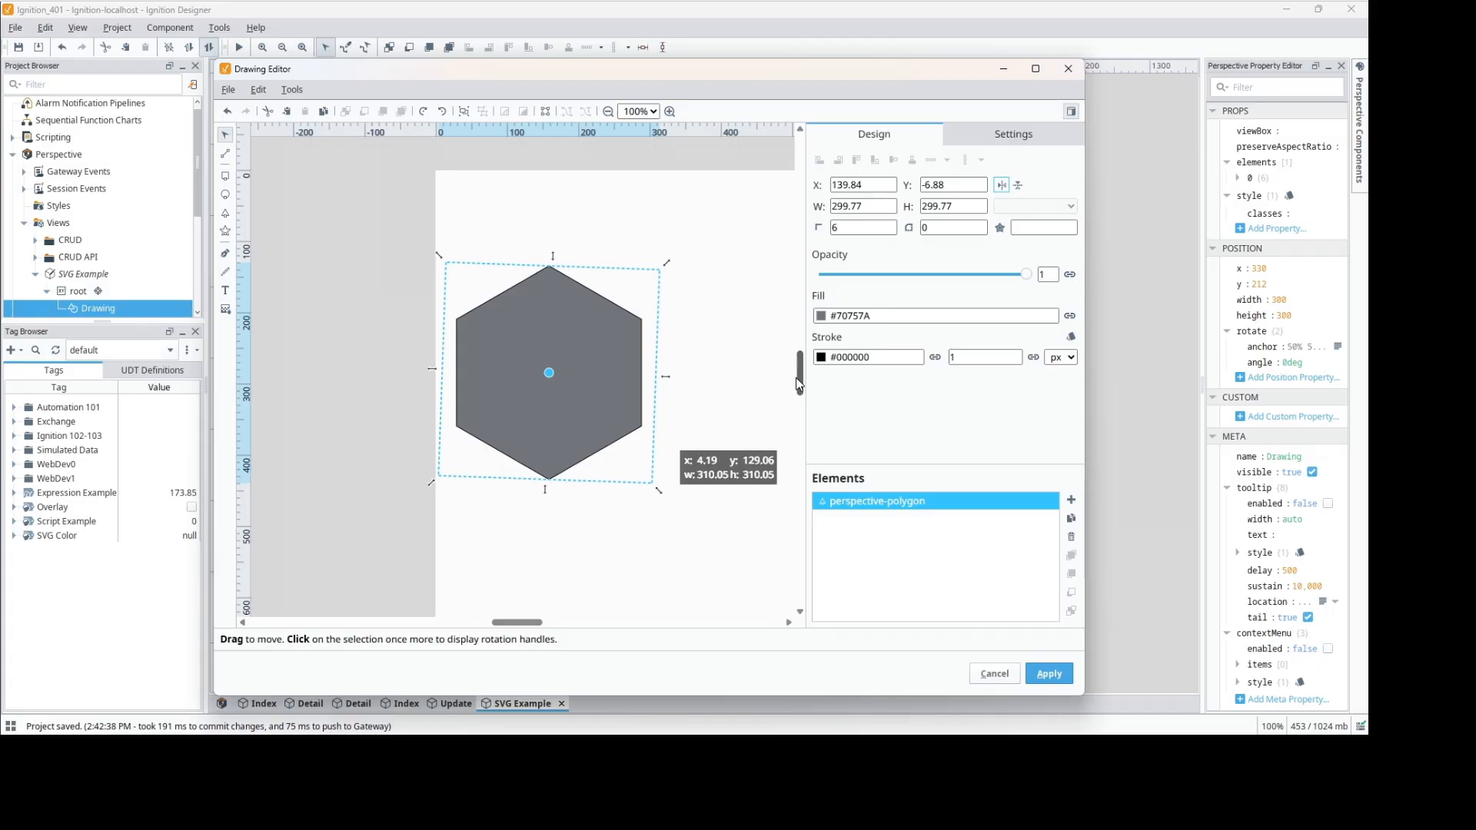
Step: Nudge the hexagon up to the canvas's top edge, to Y about -130
key(Up)
key(Up)
key(Up)
key(Up)
key(Up)
key(Up)
key(Up)
key(Up)
key(Up)
key(Up)
key(Up)
key(Up)
key(Up)
key(Up)
key(Up)
key(Up)
key(Up)
key(Up)
key(Up)
key(Up)
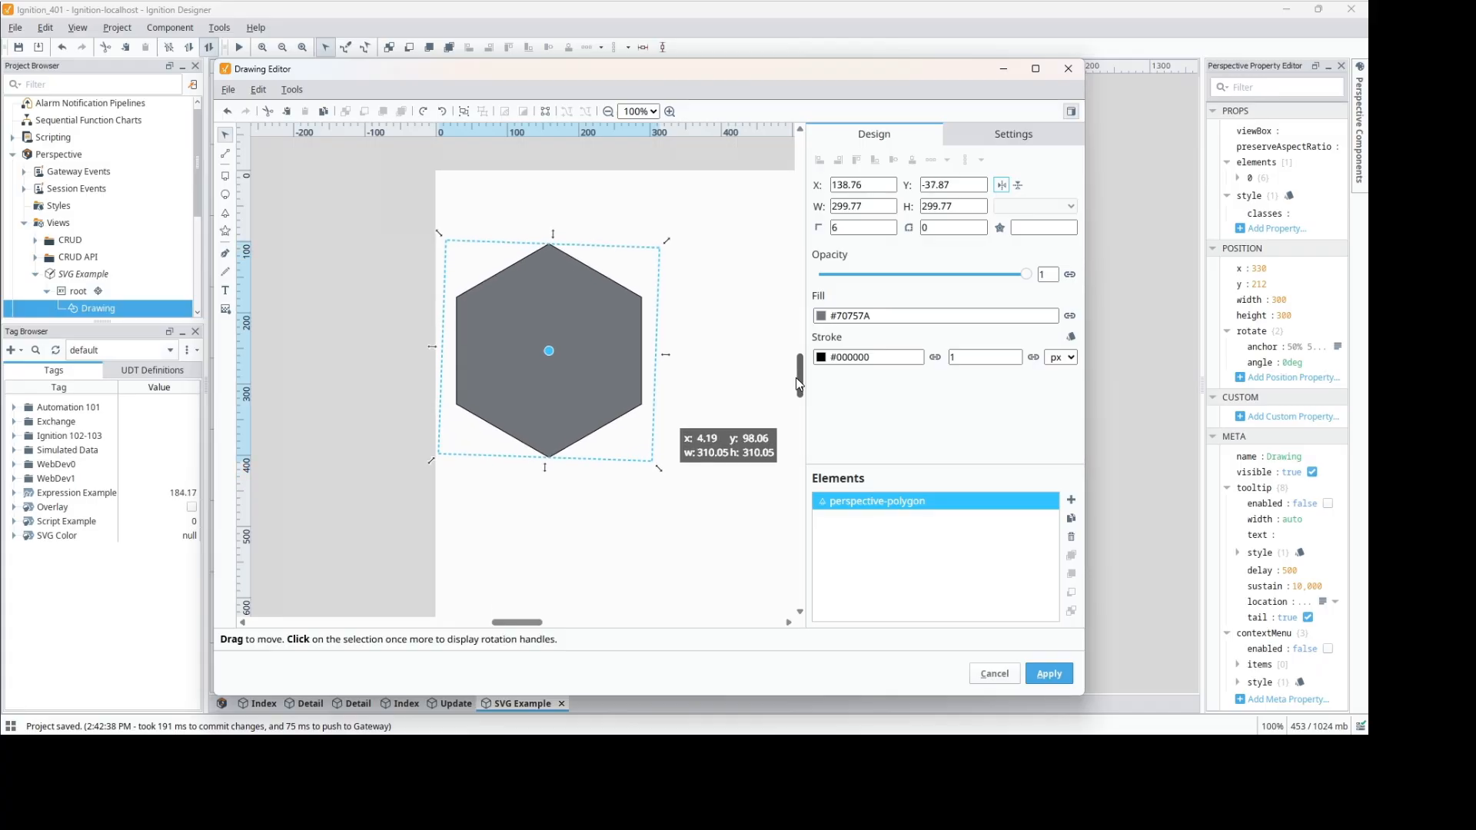
key(Up)
key(Up)
key(Up)
key(Up)
key(Up)
key(Up)
key(Up)
key(Up)
key(Up)
key(Up)
key(Up)
key(Up)
key(Up)
key(Up)
key(Up)
key(Up)
key(Up)
key(Up)
key(Up)
key(Up)
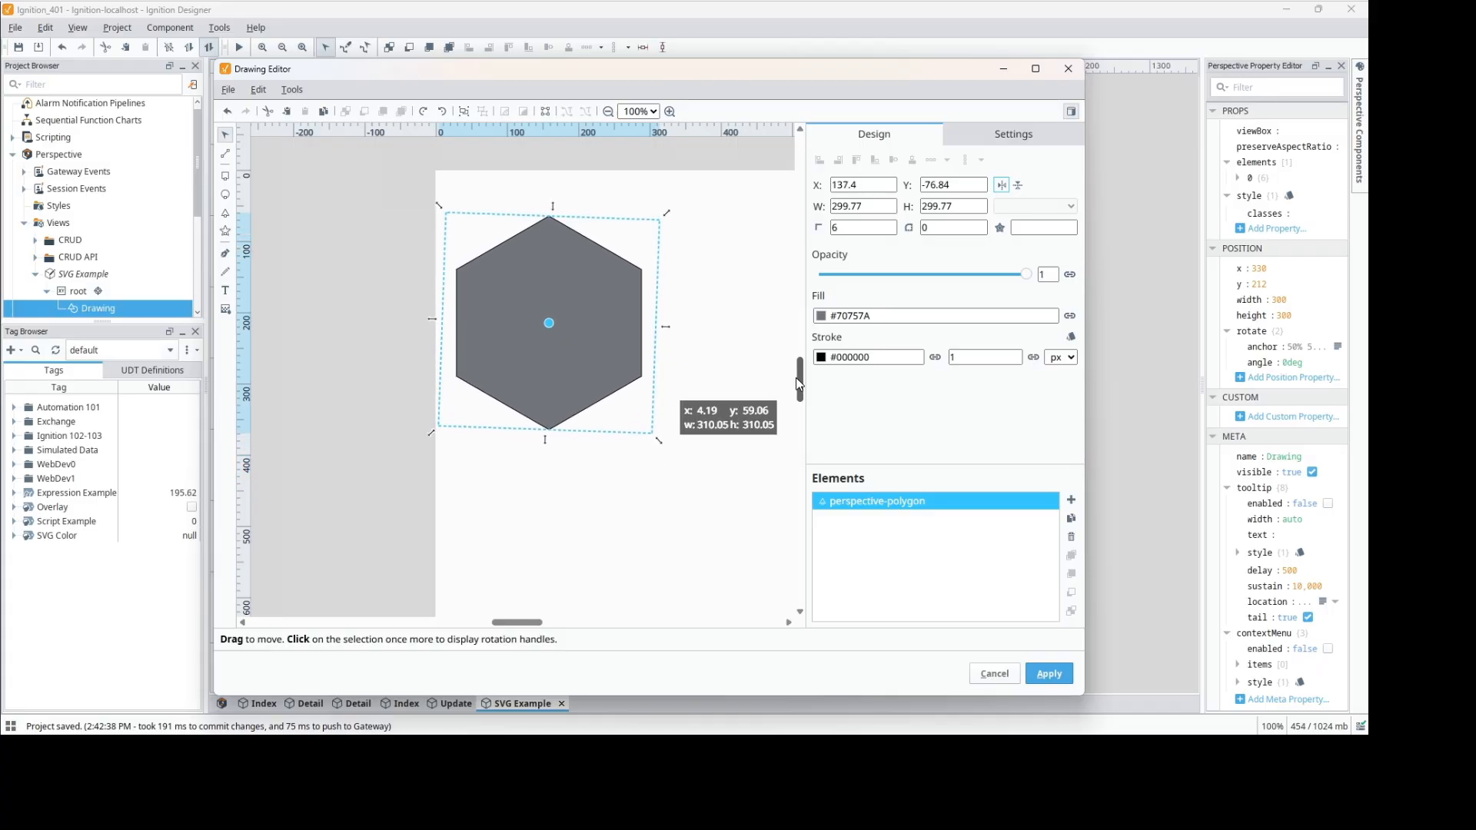
key(Up)
key(Up)
key(Up)
key(Up)
key(Up)
key(Up)
key(Up)
key(Up)
key(Up)
key(Up)
key(Up)
key(Up)
key(Up)
key(Up)
key(Up)
key(Up)
key(Up)
key(Up)
key(Up)
key(Up)
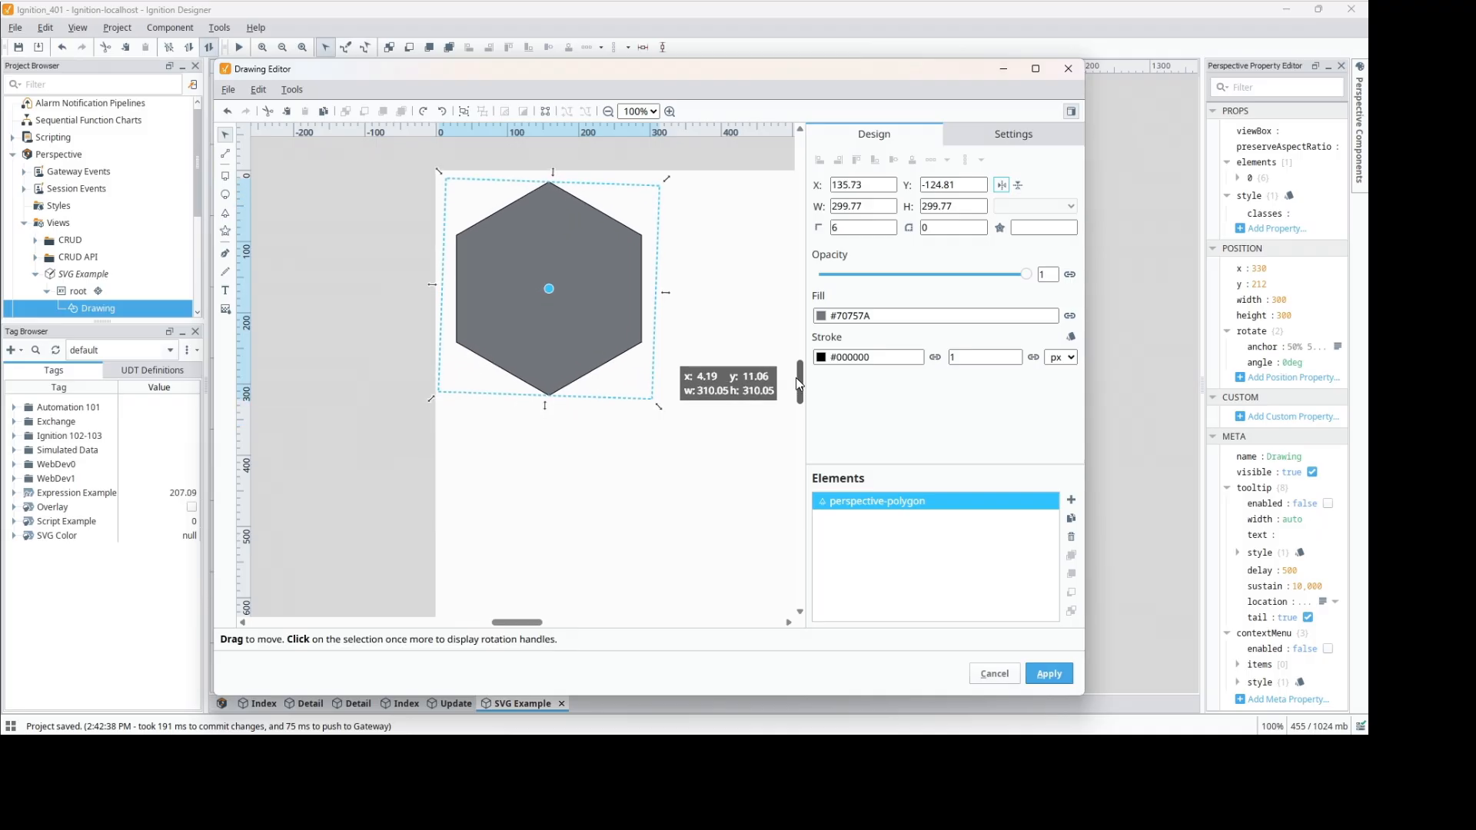
key(Up)
key(Up)
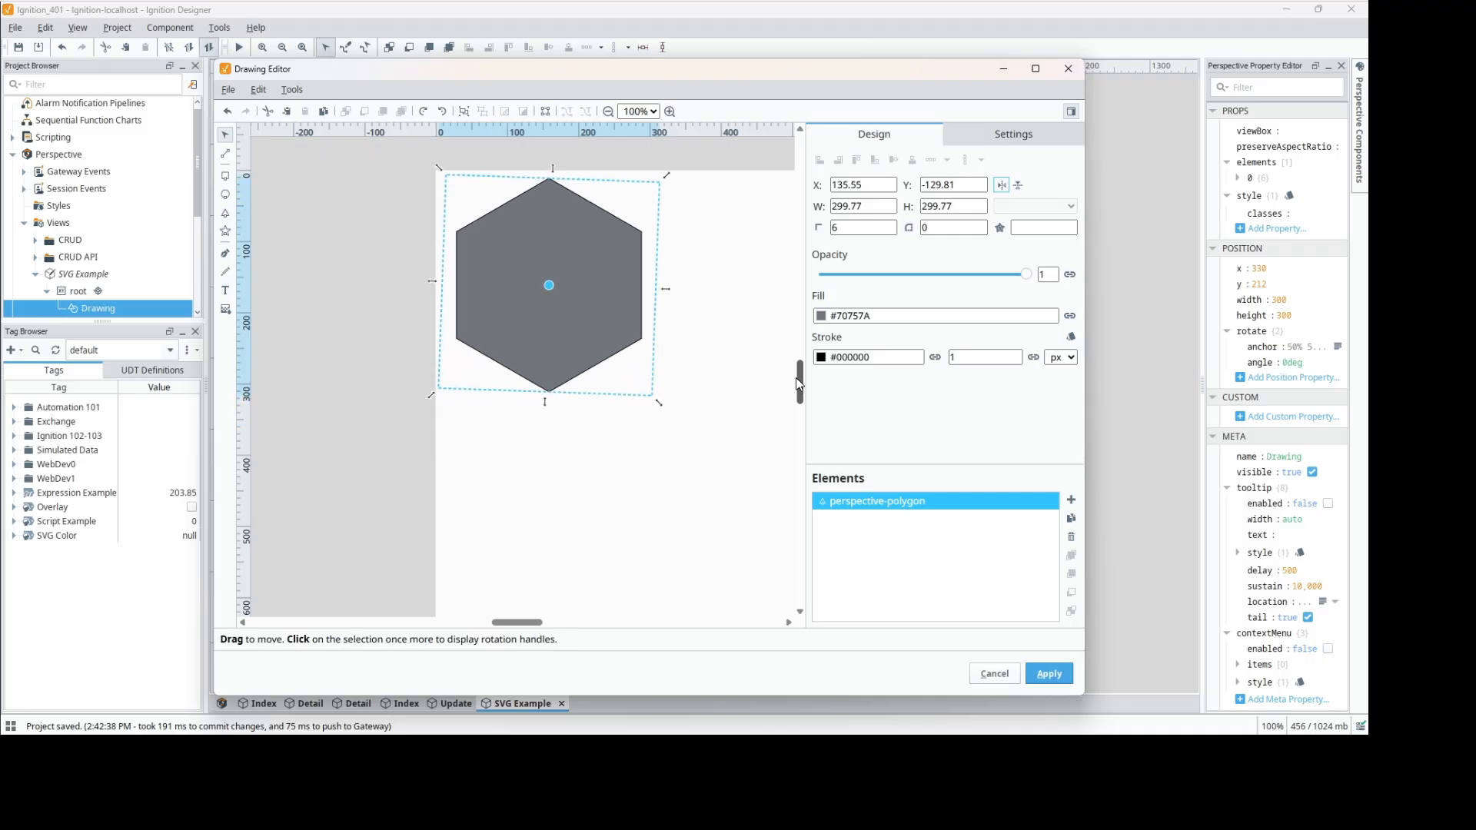
Step: Create an expression binding on the hexagon's fill, starting with if( and the [default]SVG Color tag reference
click(1070, 317)
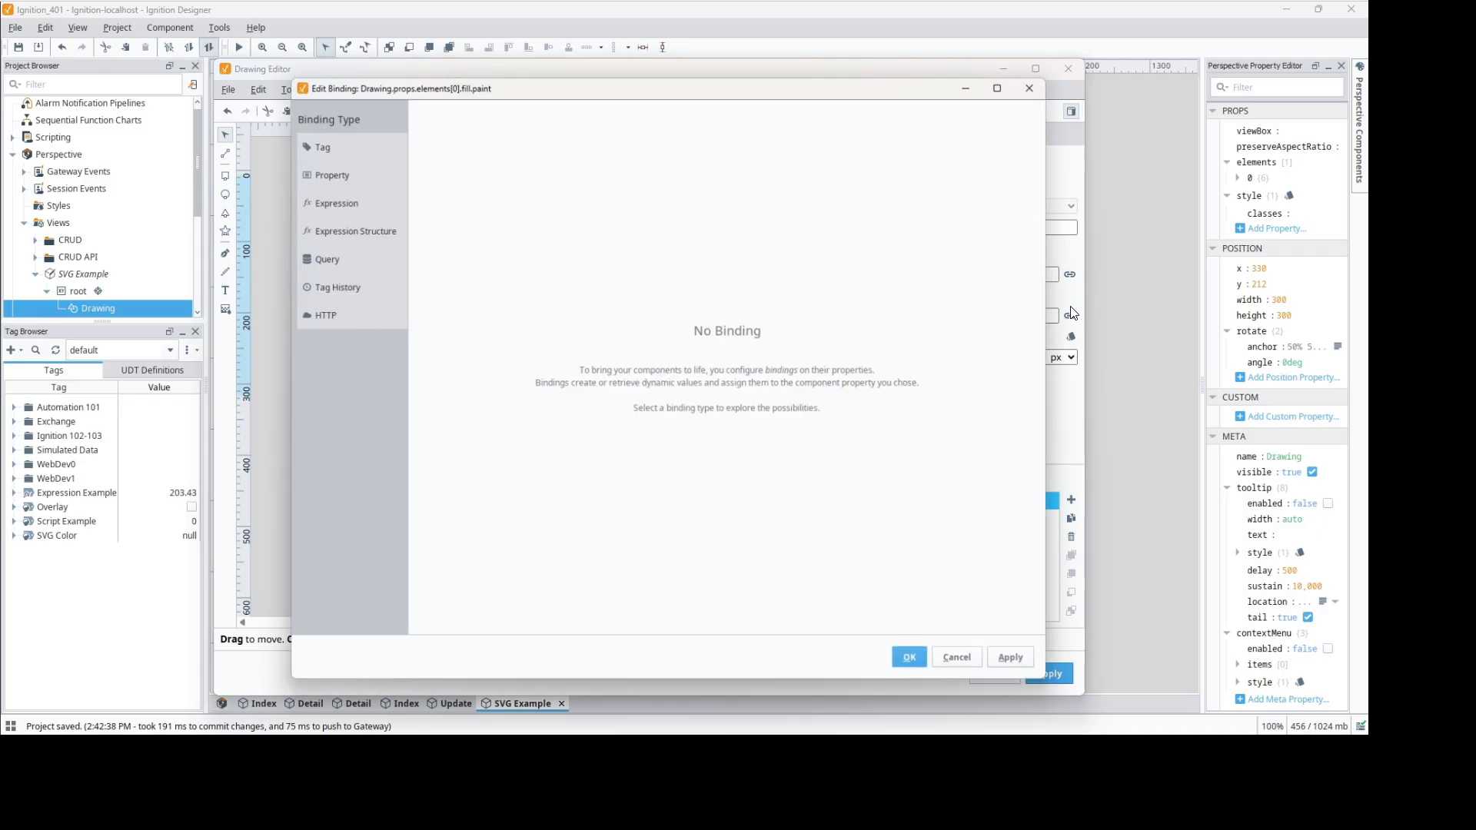
click(343, 206)
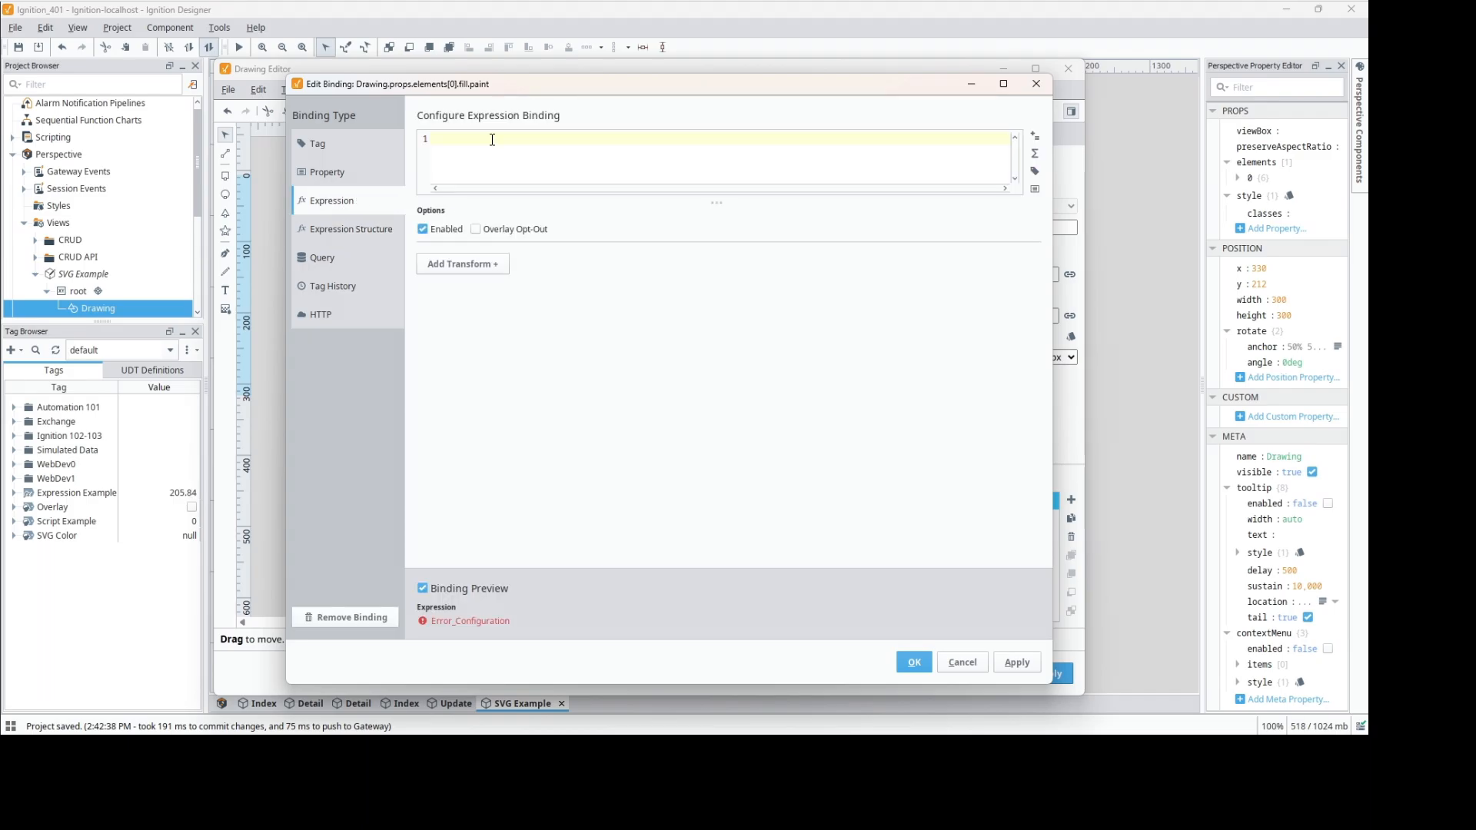
text(if()
click(1035, 172)
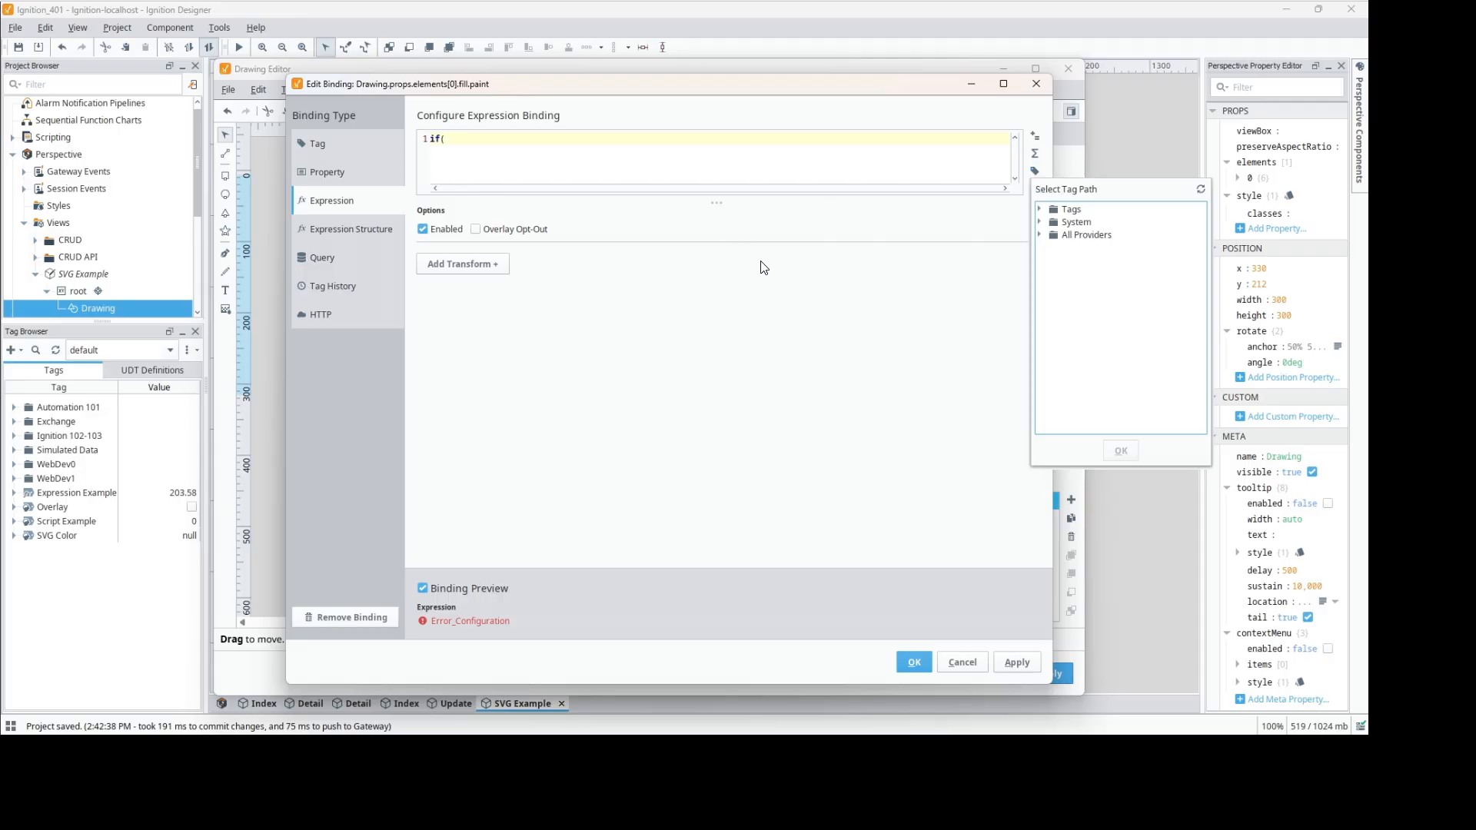
click(1039, 210)
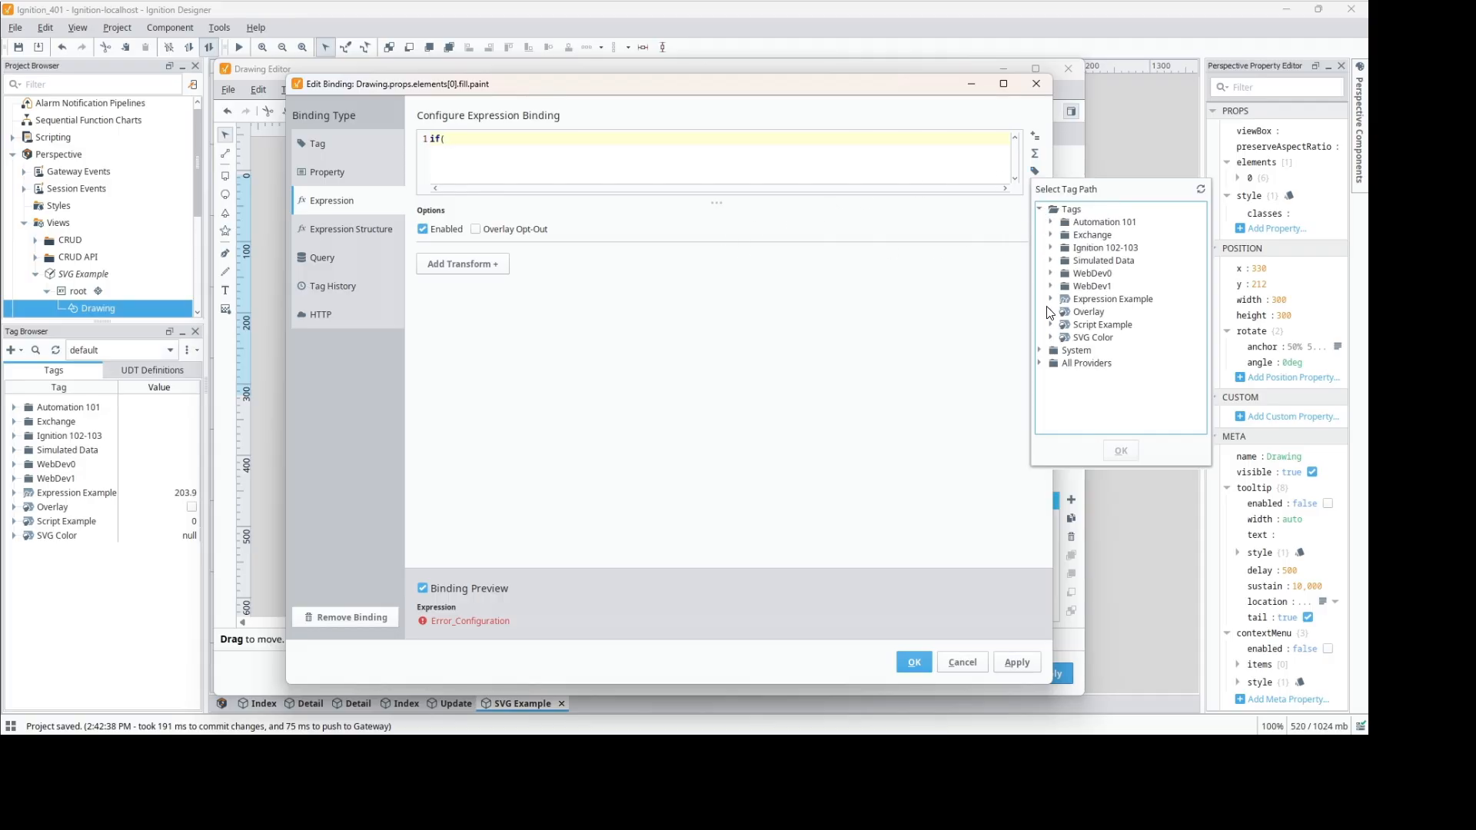
click(1122, 451)
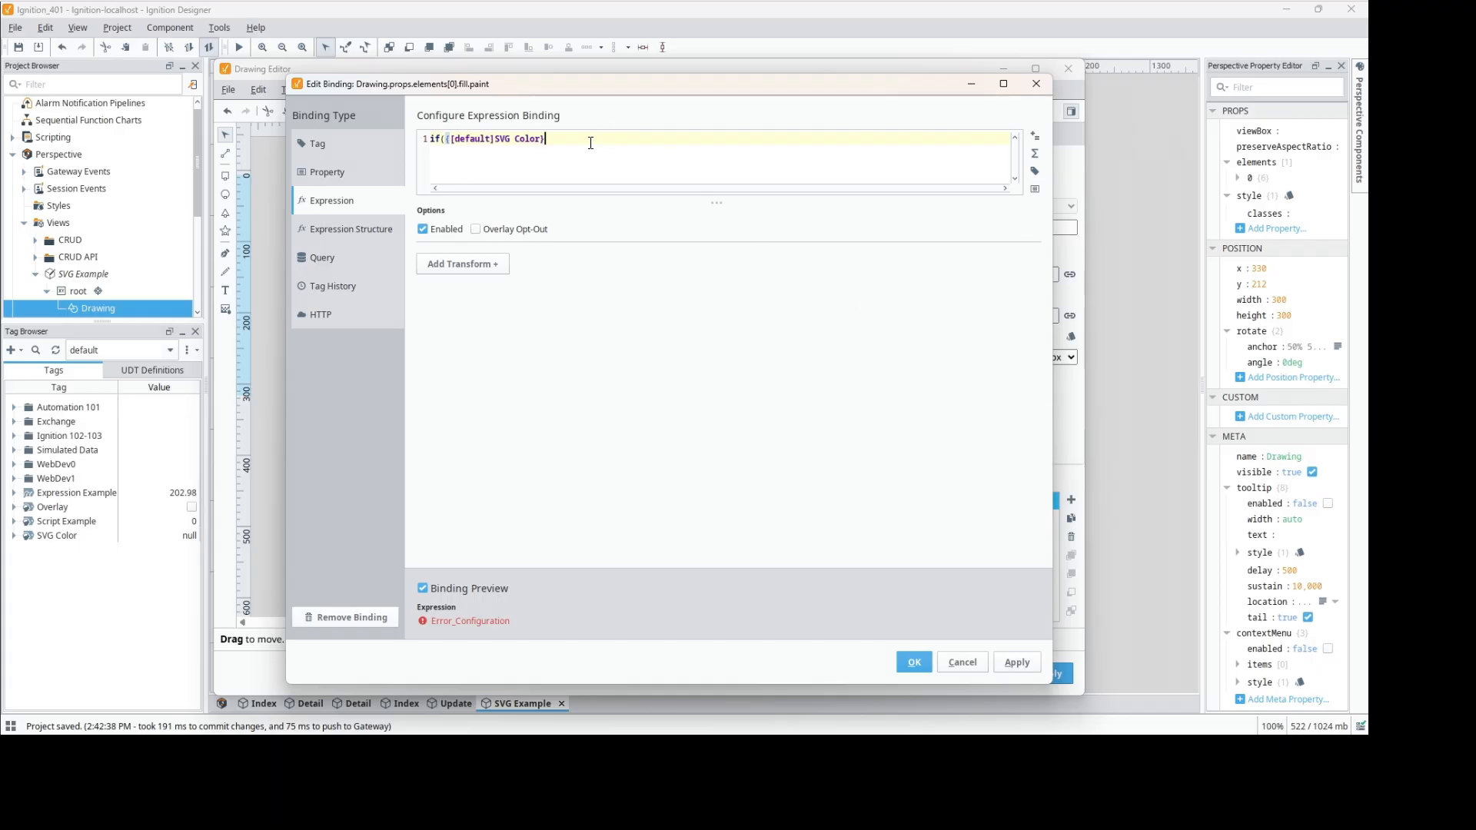
Step: Complete the expression's first condition as <100 with the result "#00FF00"
text(<100)
text(,")
text(#00FF00)
text(", )
text(if)
key(BackSpace)
key(BackSpace)
Step: Add a nested if that reuses the SVG Color tag reference with <200 and returns "#FF00FF"
drag(567, 140, 448, 143)
key(ctrl+c)
click(645, 139)
key(ctrl+v)
click(734, 139)
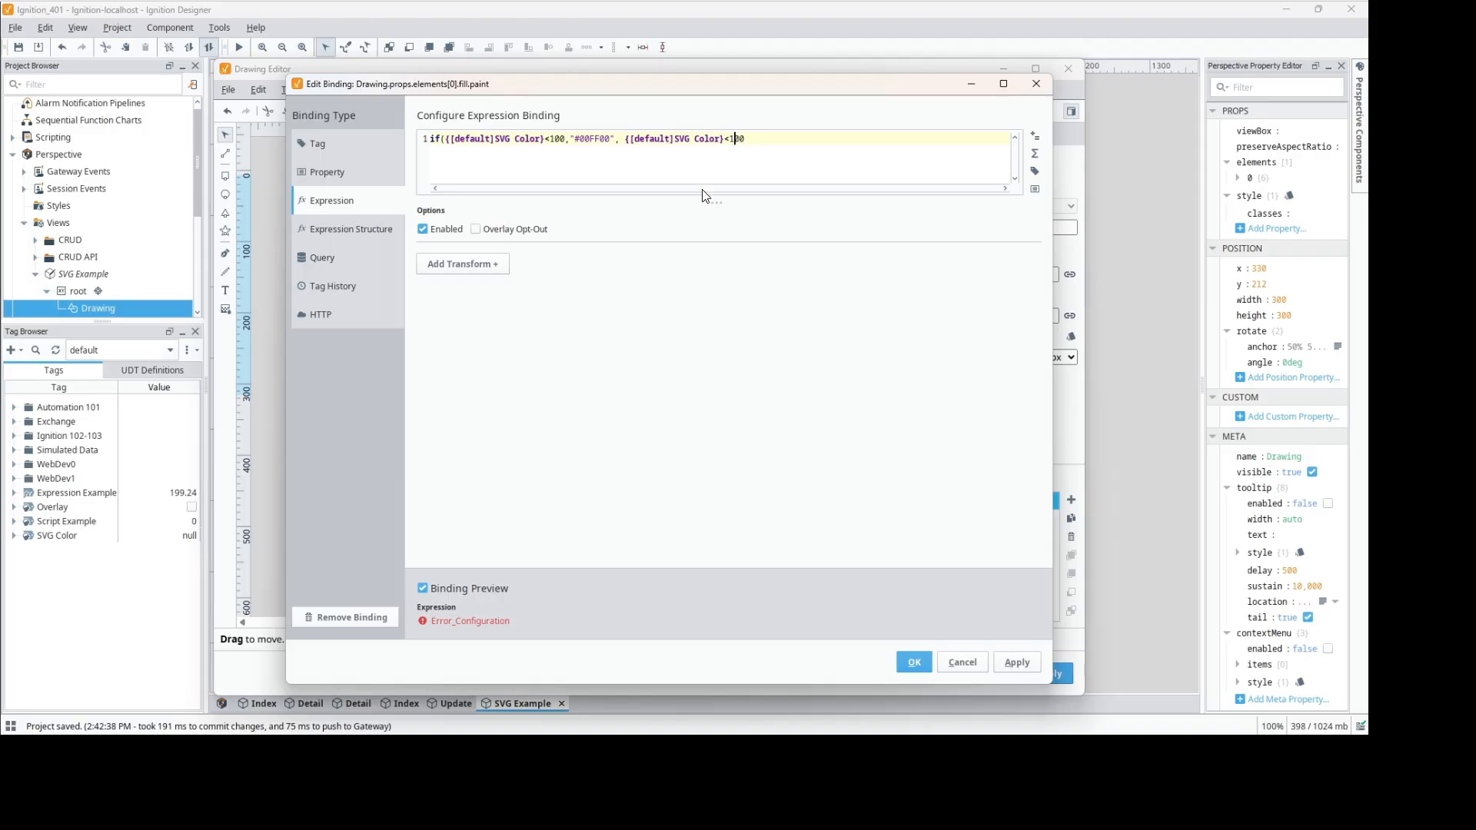
click(771, 140)
text(,"#FF00FF")
click(624, 138)
text(if()
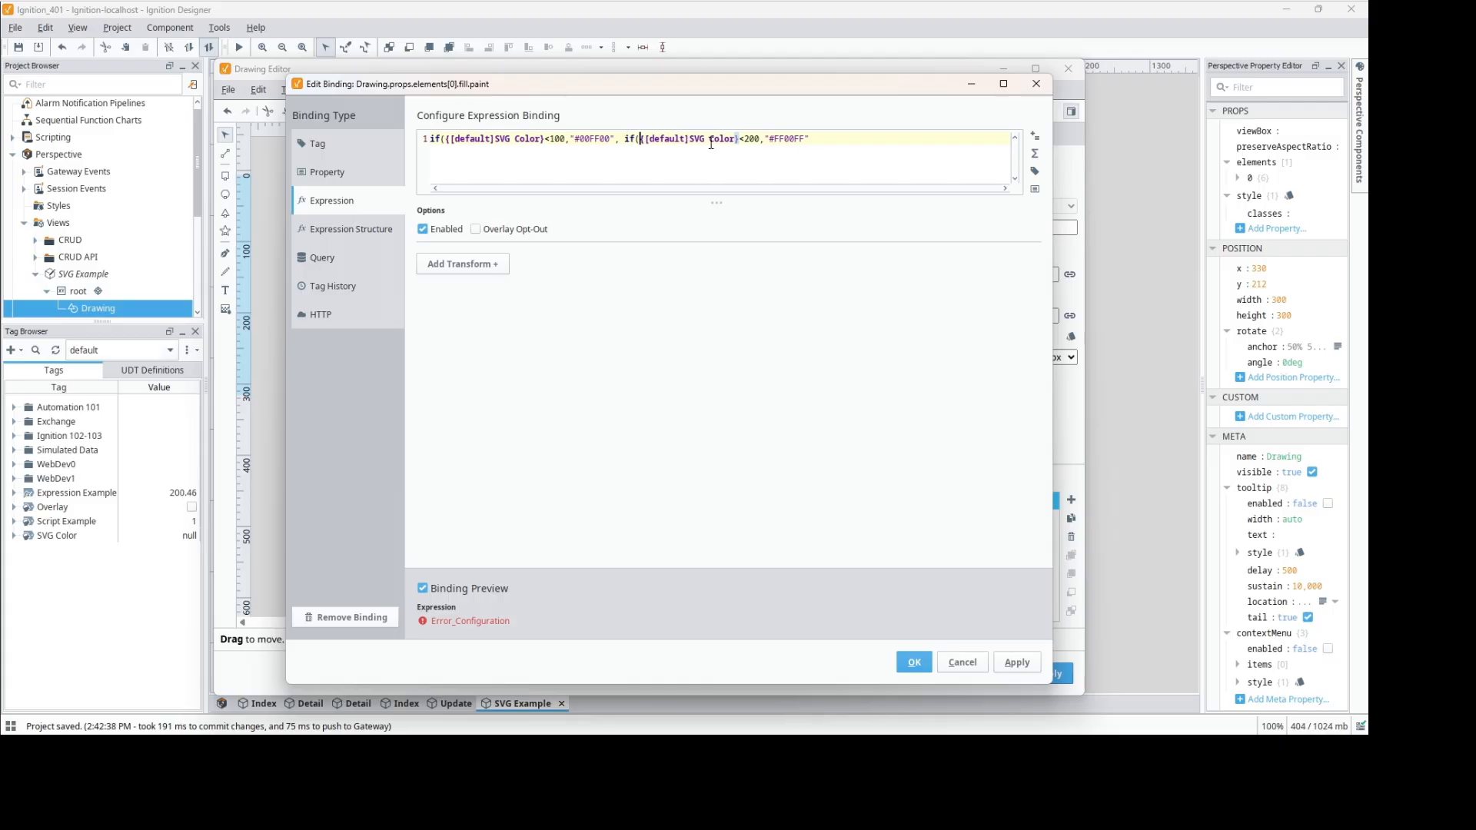
Step: Finish the expression with "#FF0000" as the fallback colour, close both if functions, and inspect the binding preview
click(834, 138)
text("#FF0000")))
mouse_move(421, 618)
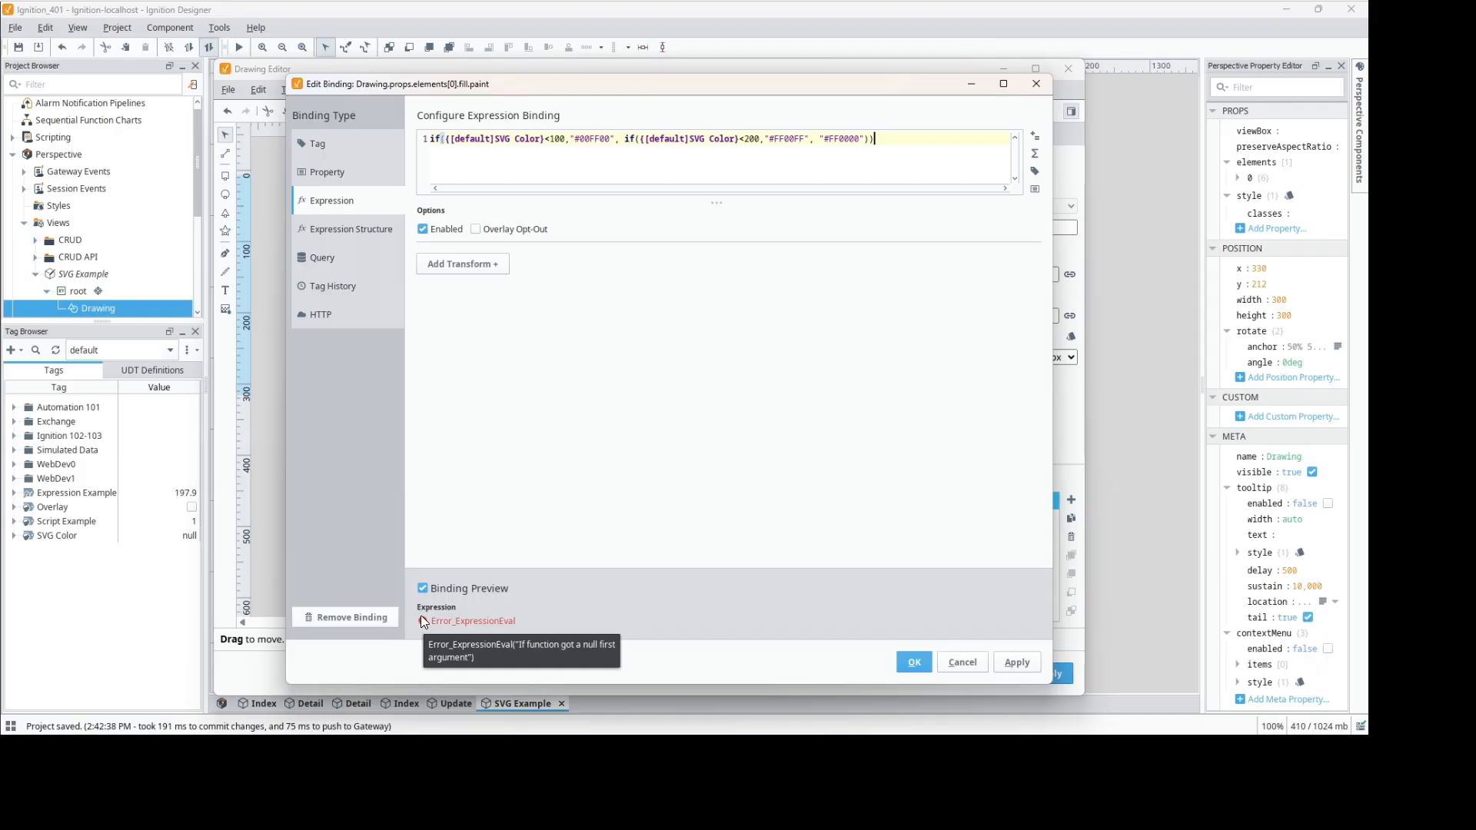
Step: Accept the hexagon's fill binding and set the SVG Color tag's value to 0
click(916, 664)
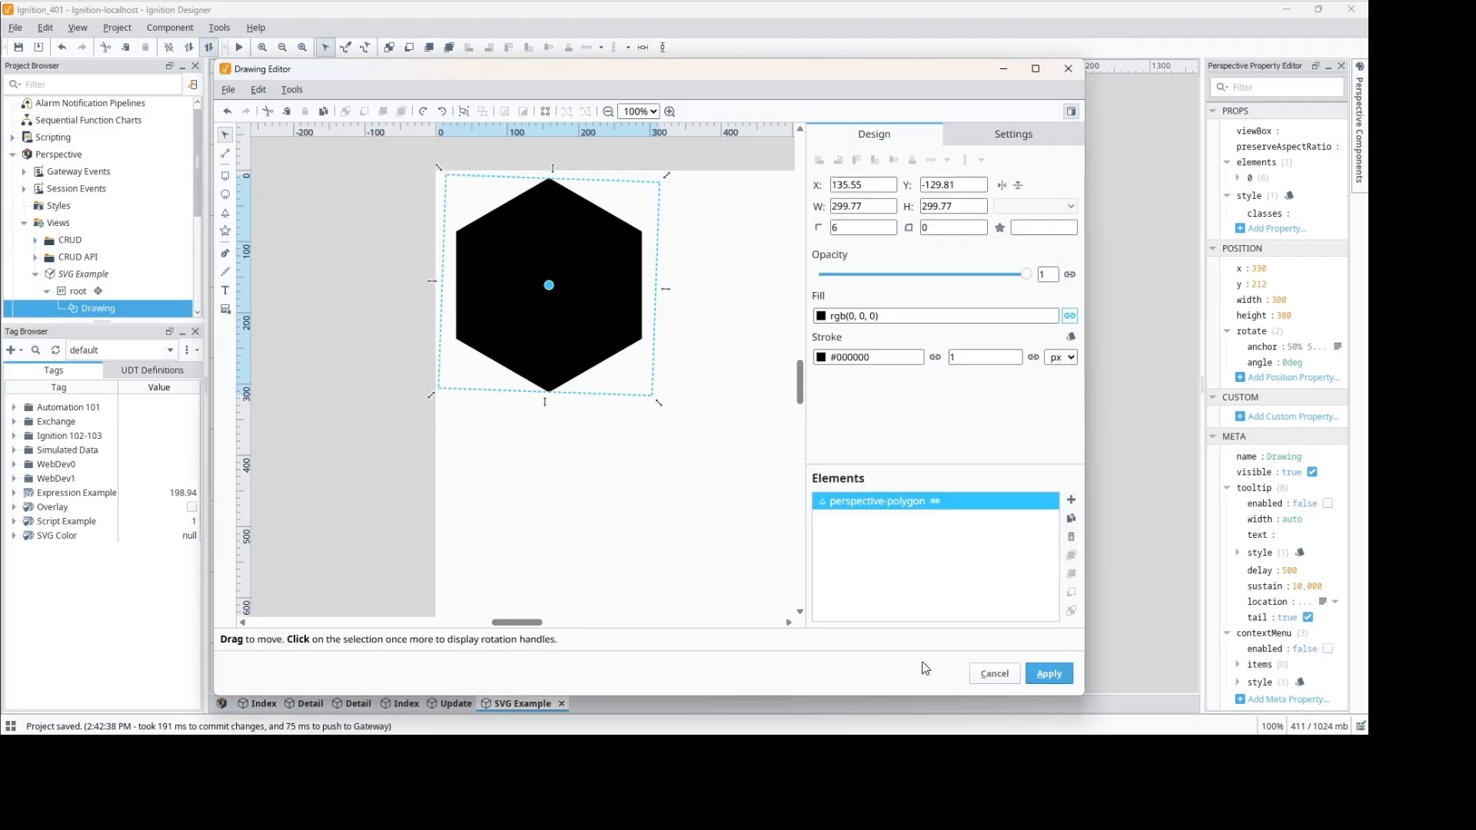
double_click(149, 538)
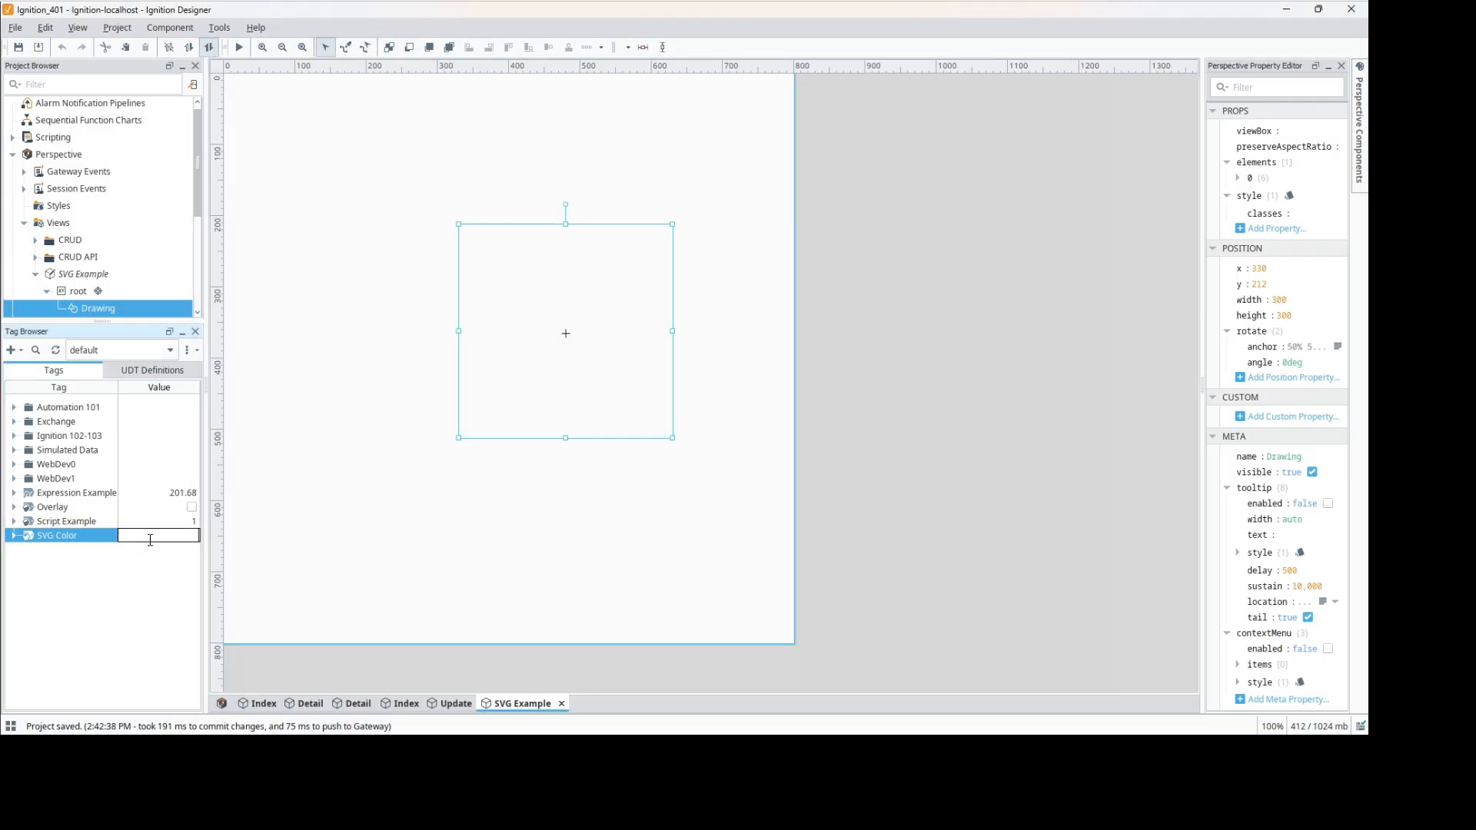
text(0)
key(Return)
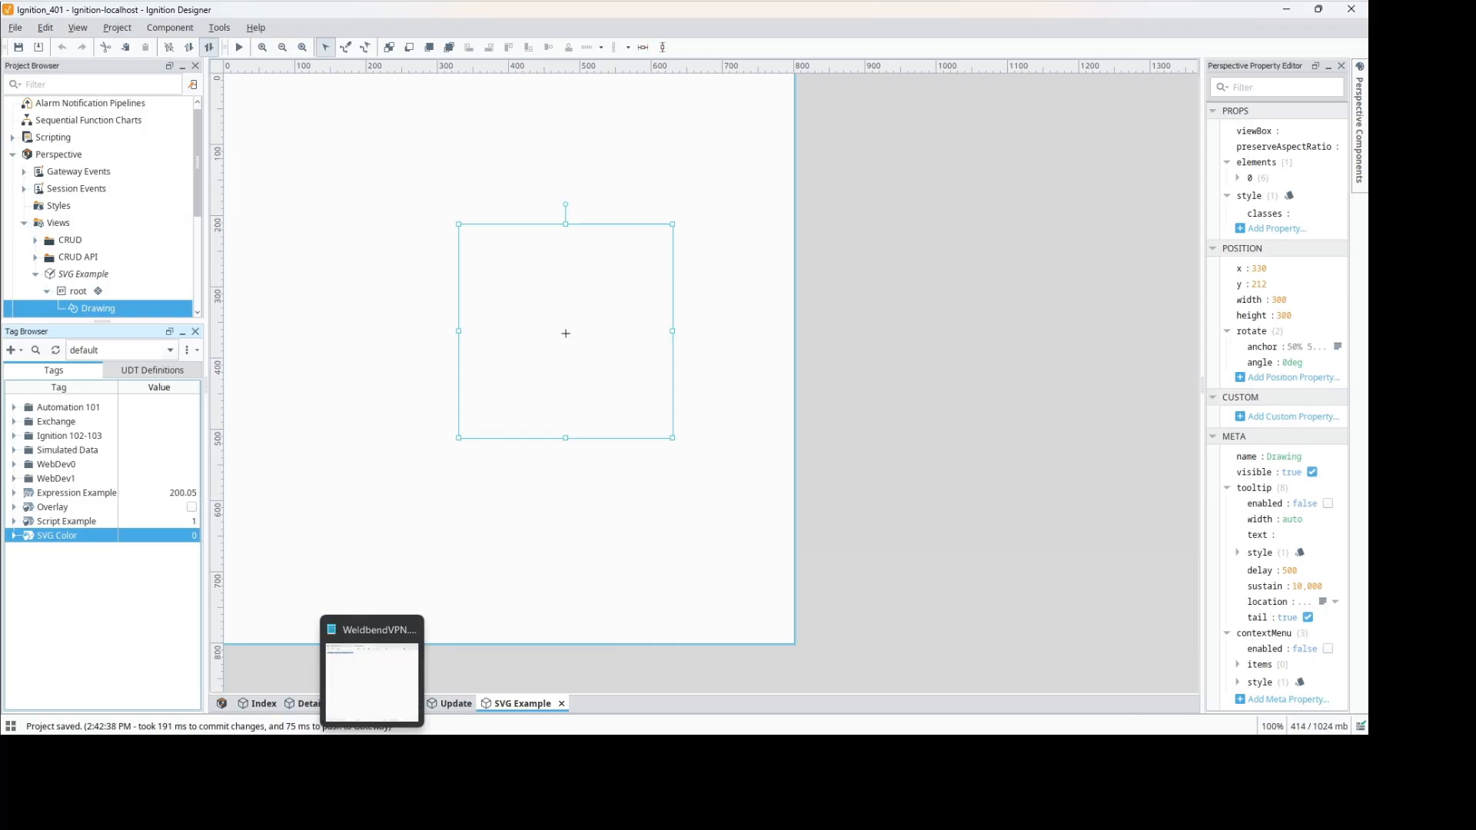
Step: Return to the Drawing Editor and check the hexagon's fill binding without changing it
mouse_move(403, 752)
click(511, 694)
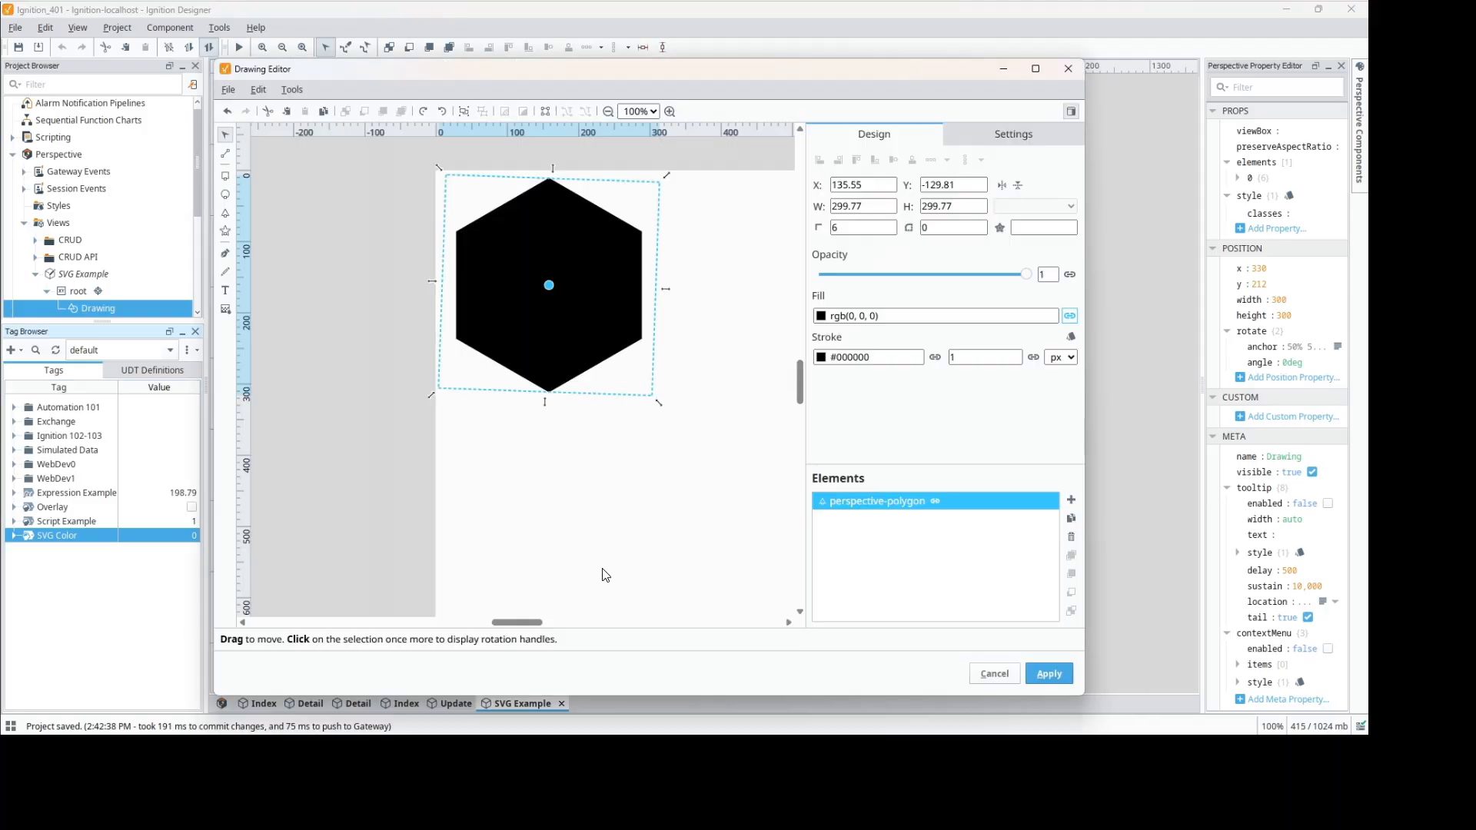
click(1069, 315)
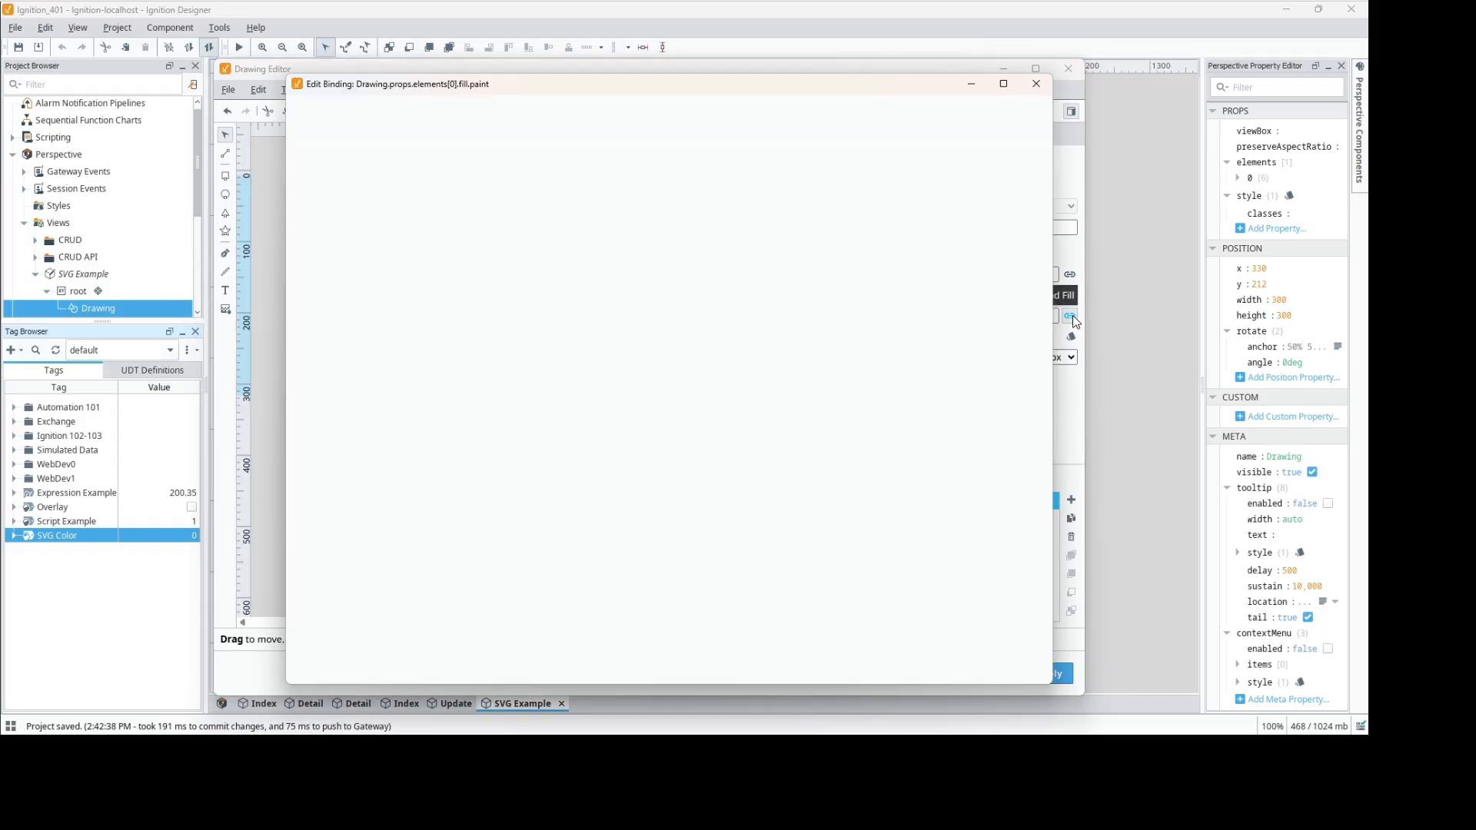
click(1040, 88)
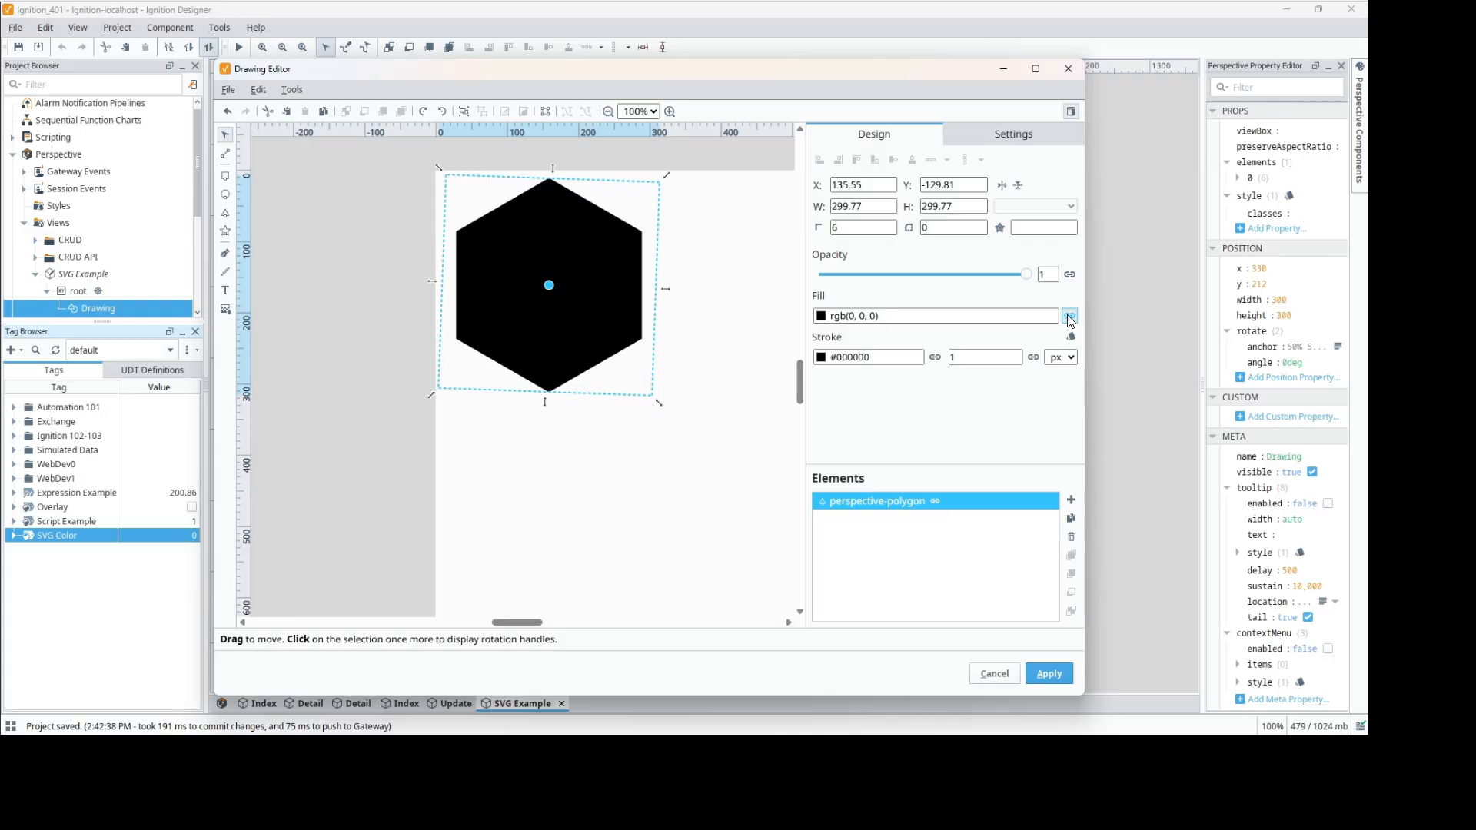
click(1070, 317)
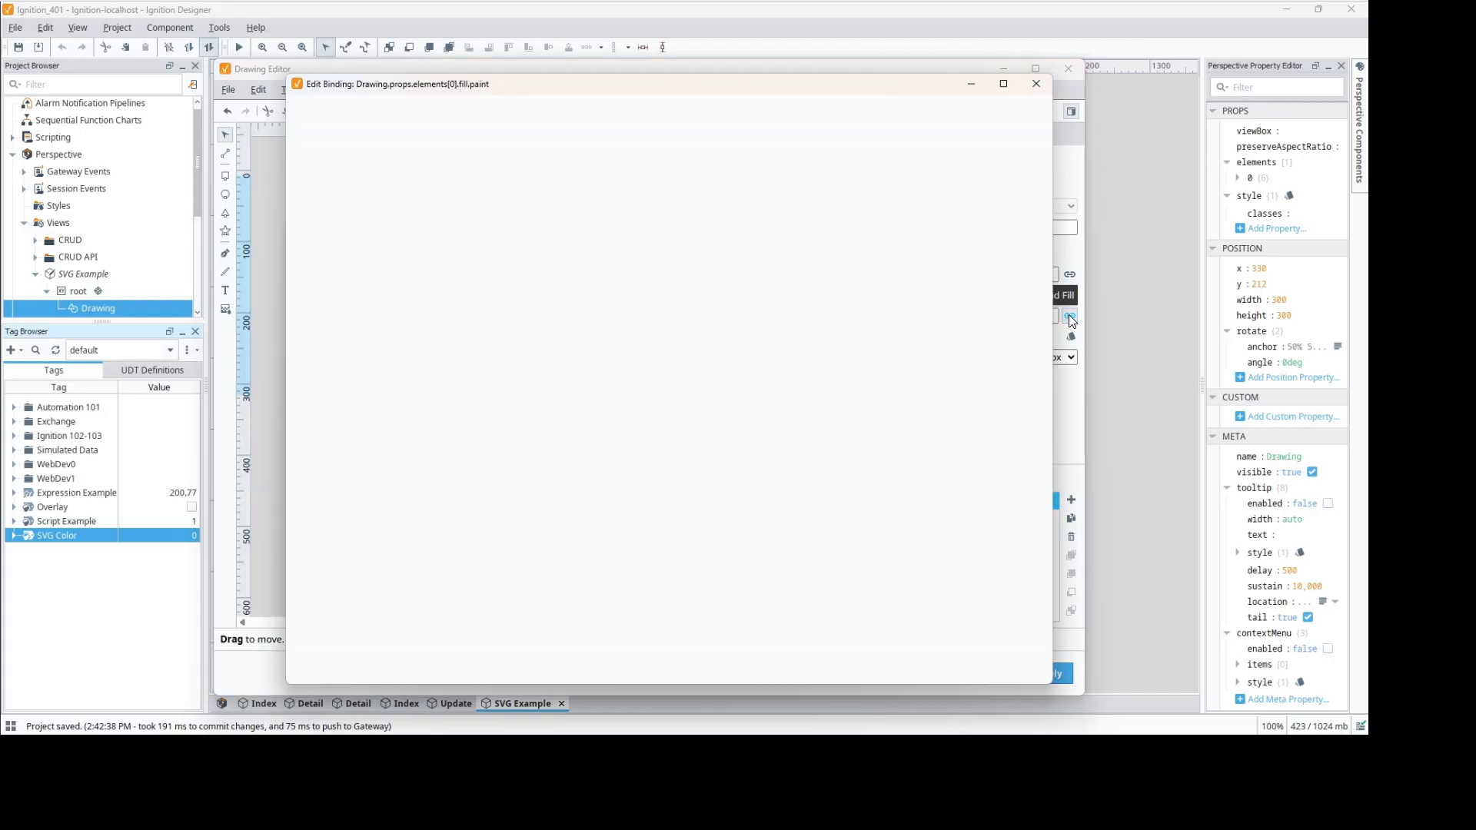
click(1036, 83)
Step: Apply the drawing changes and extend the Drawing component downward to a height of about 322
click(1060, 674)
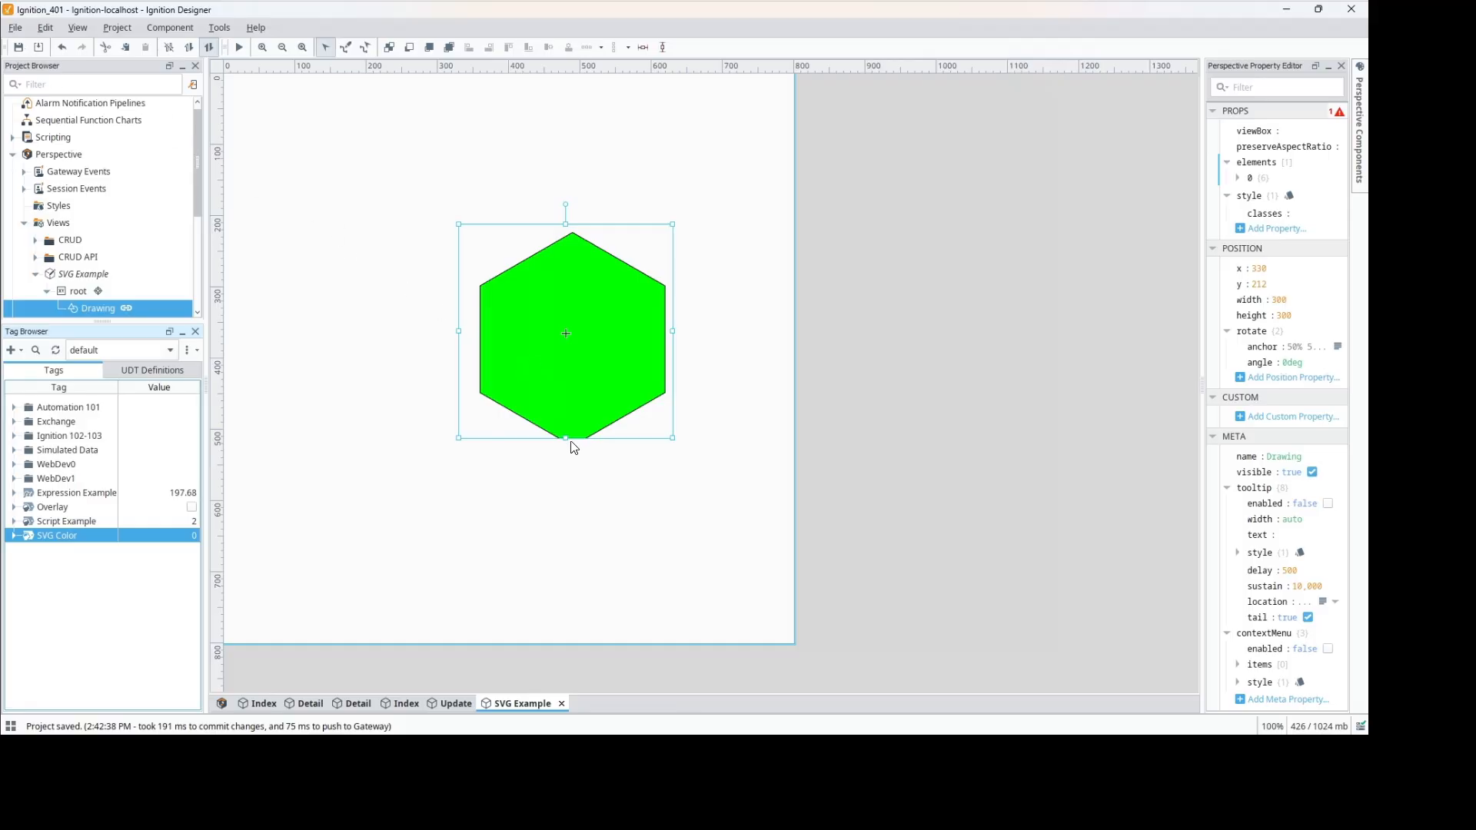
drag(566, 440, 567, 453)
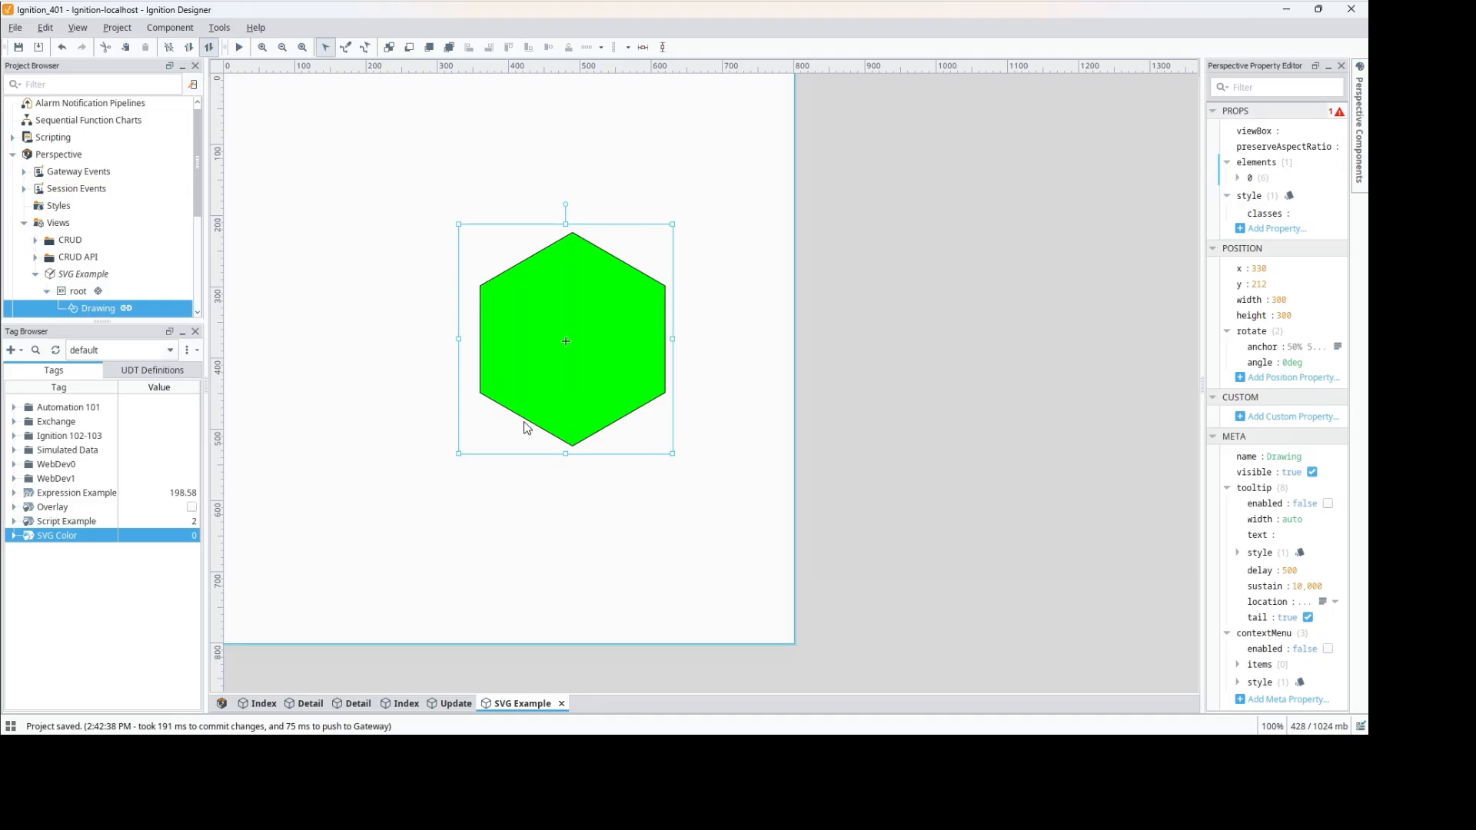
Step: Reopen the drawing to check the fill binding of perspective-polygon, and close the editor without changes
double_click(583, 373)
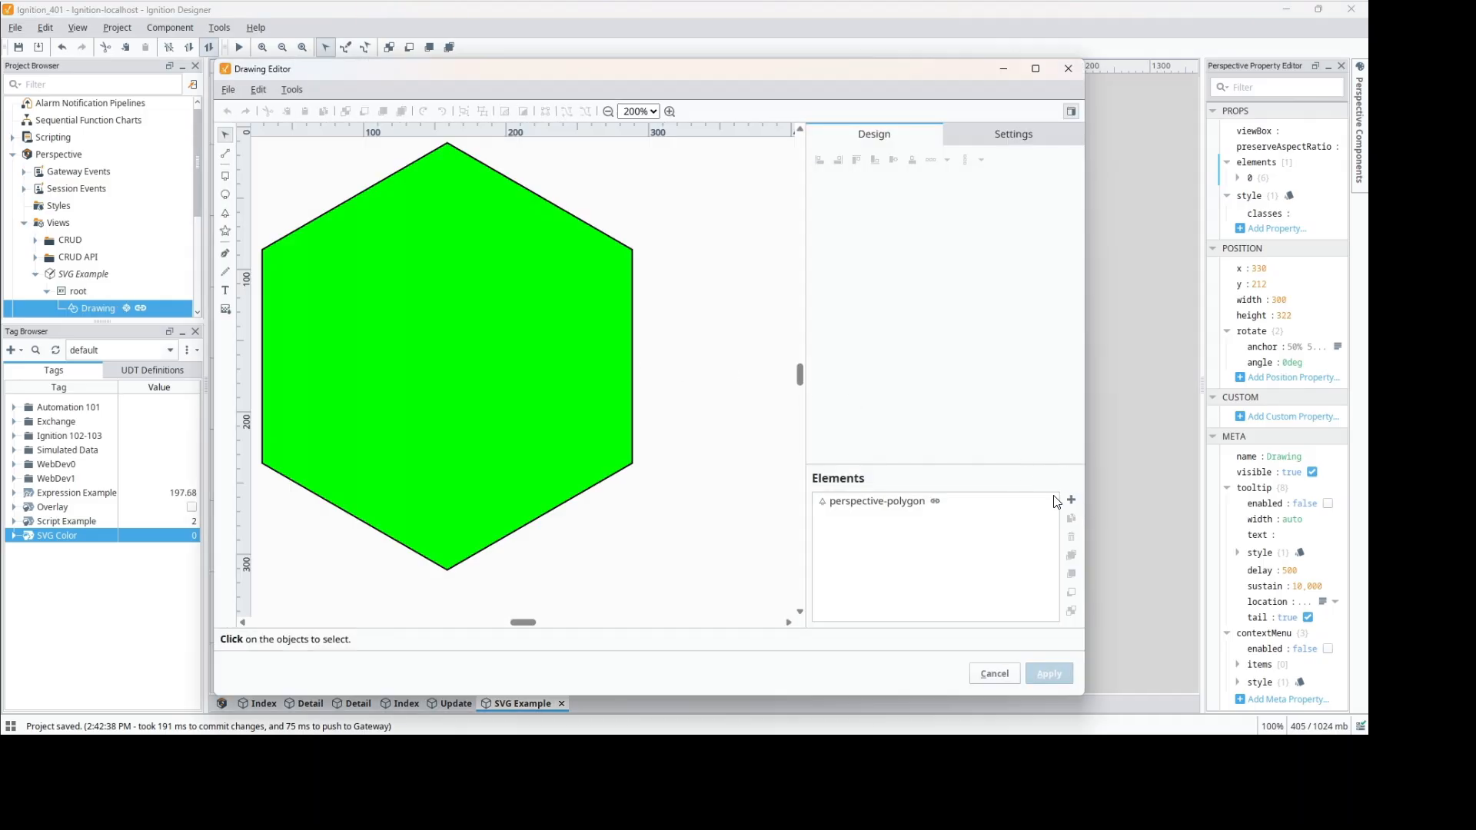
click(881, 498)
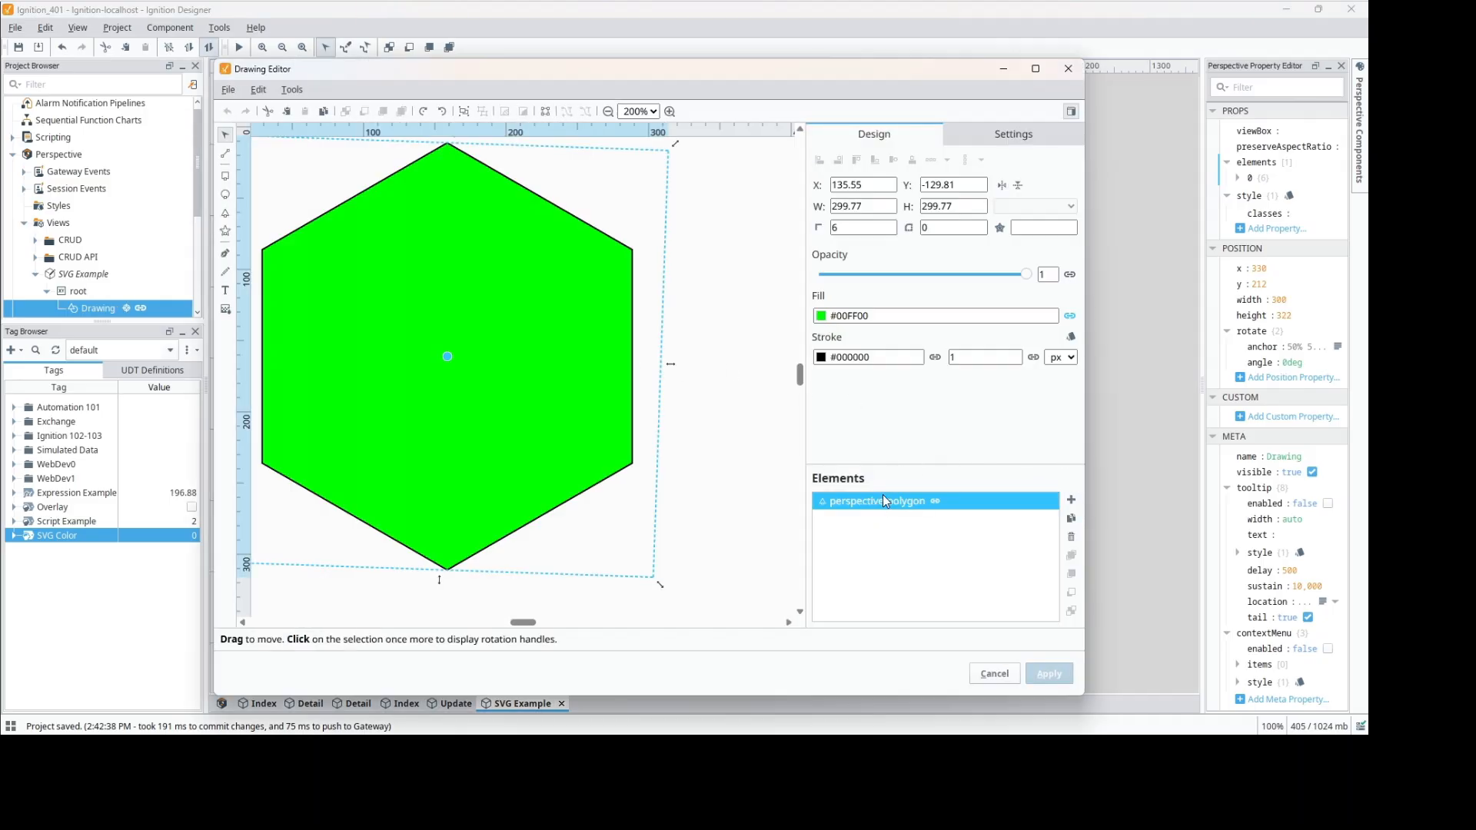
click(1069, 315)
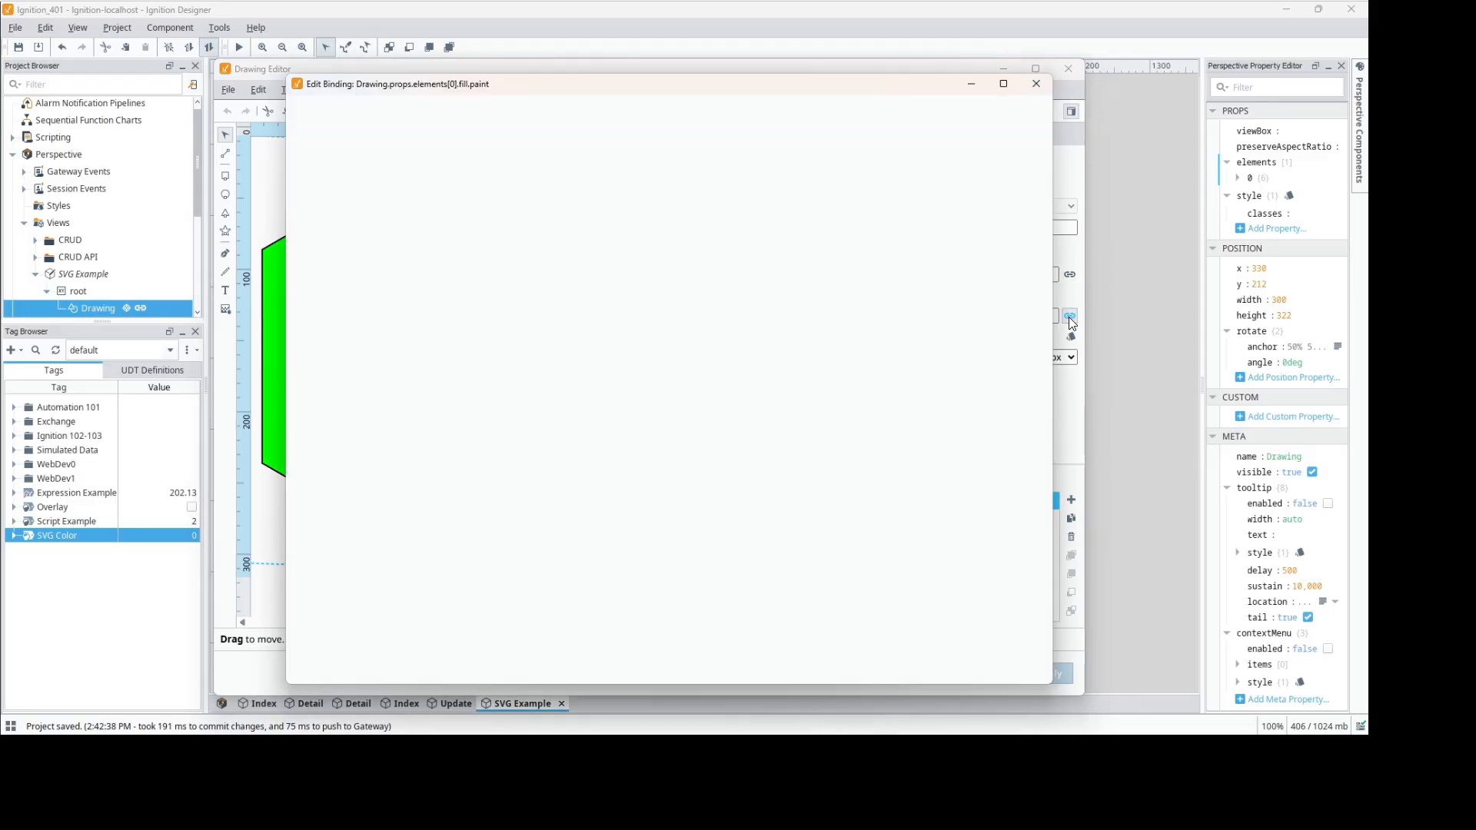
click(1042, 86)
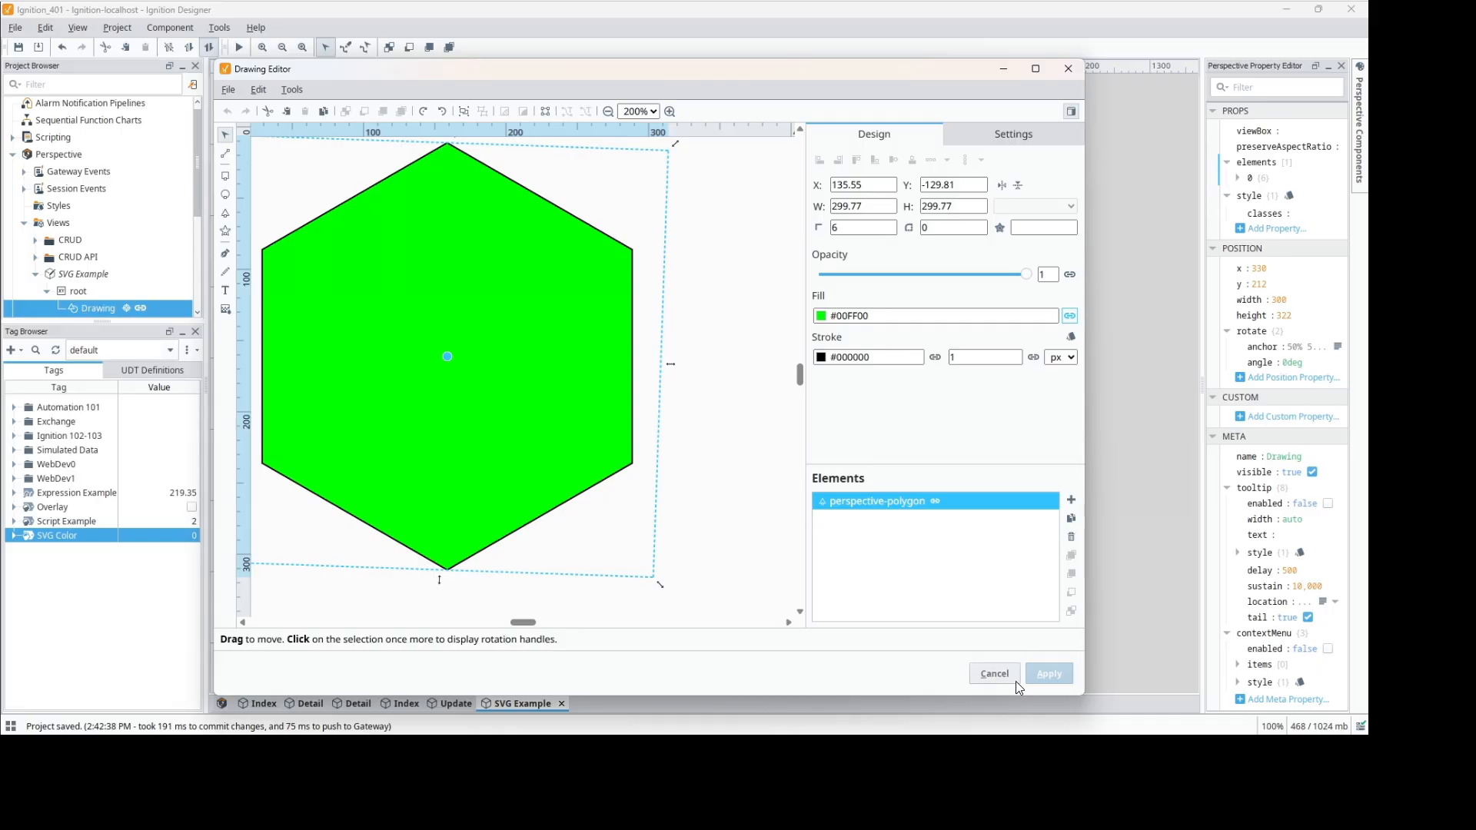
click(1067, 71)
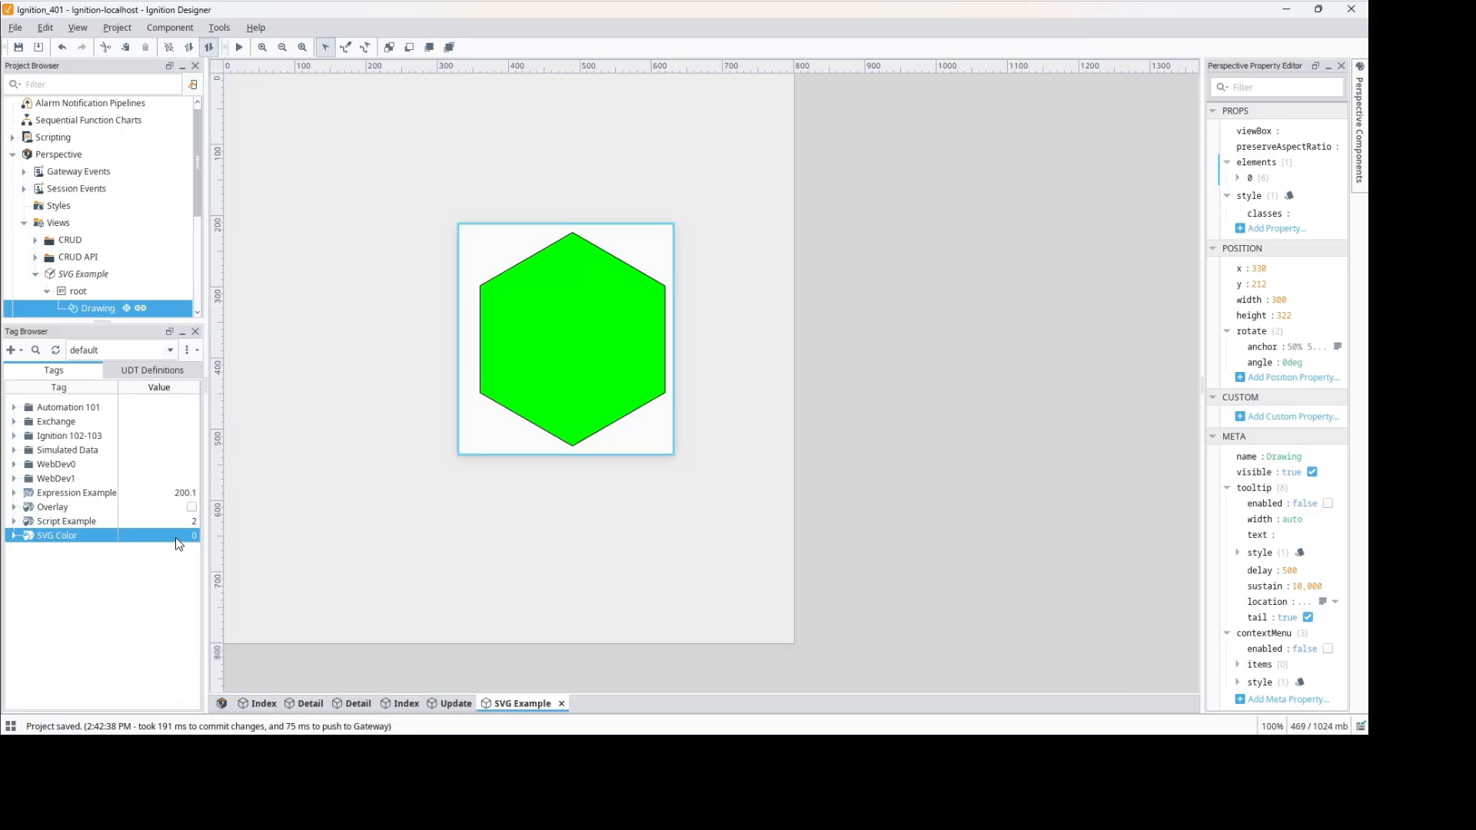
Step: Test the hexagon's colour binding by setting the SVG Color tag to 101 and finally to 201
double_click(175, 537)
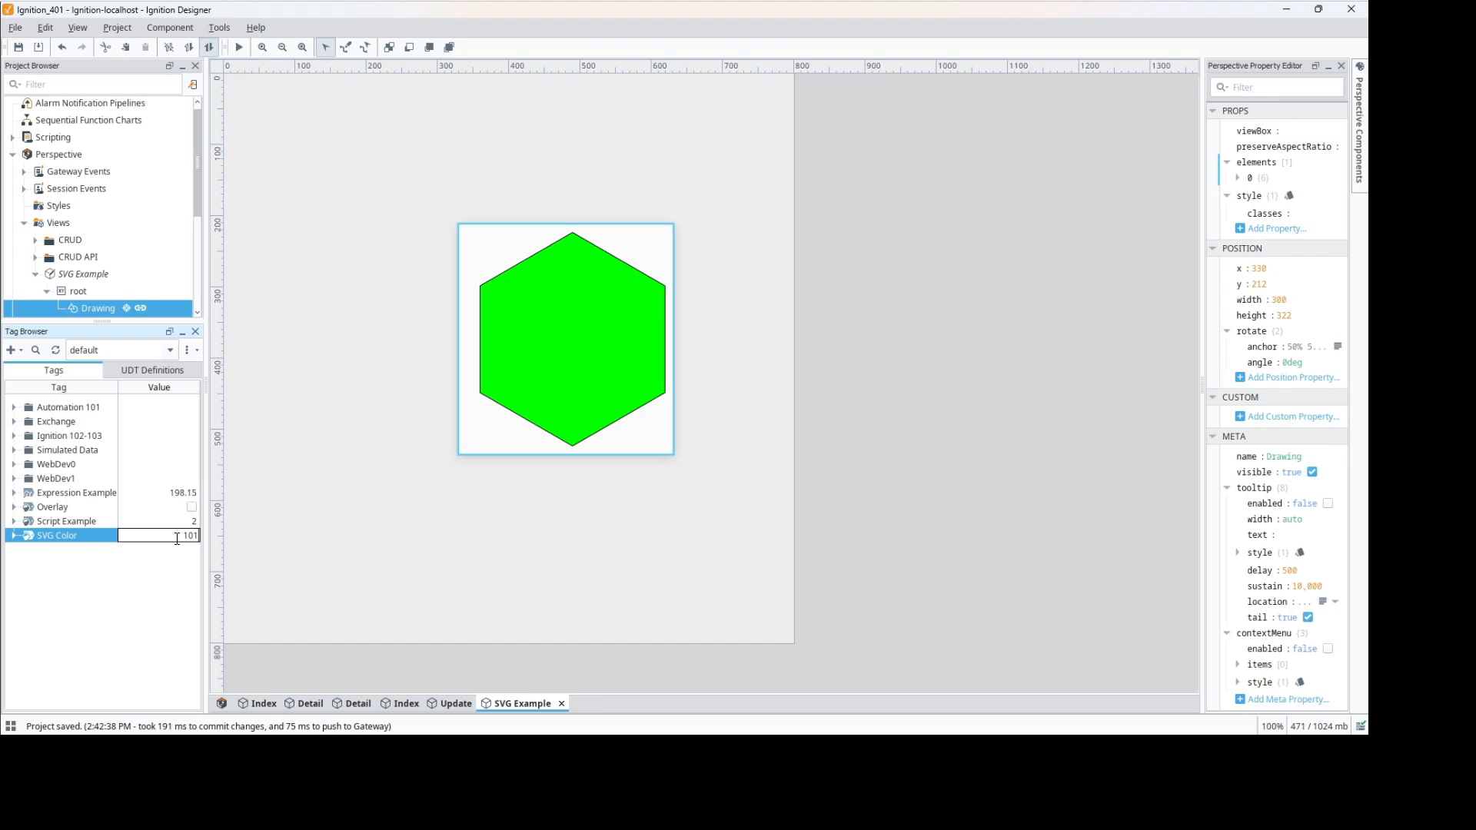
key(Return)
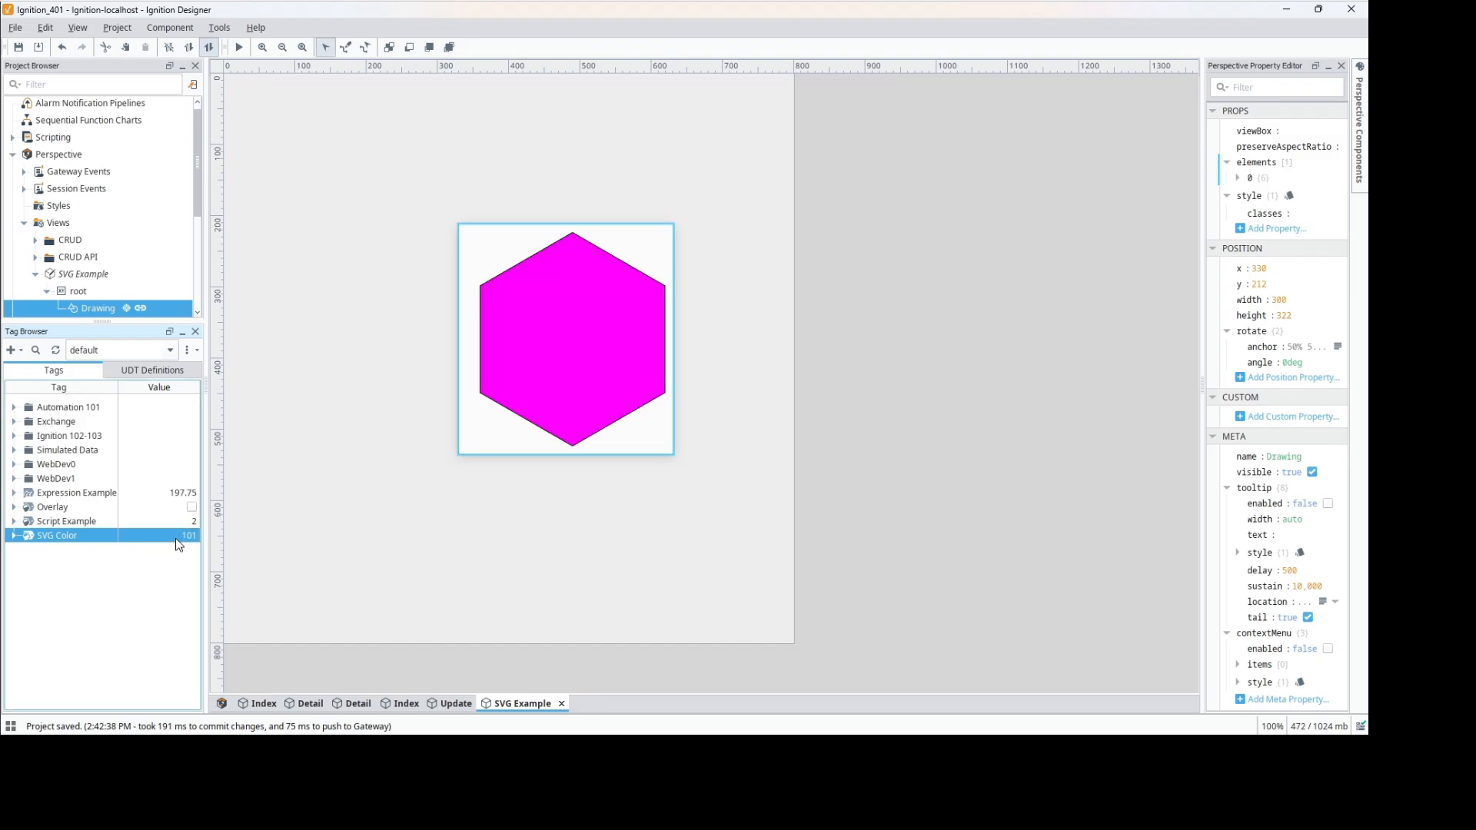
double_click(178, 531)
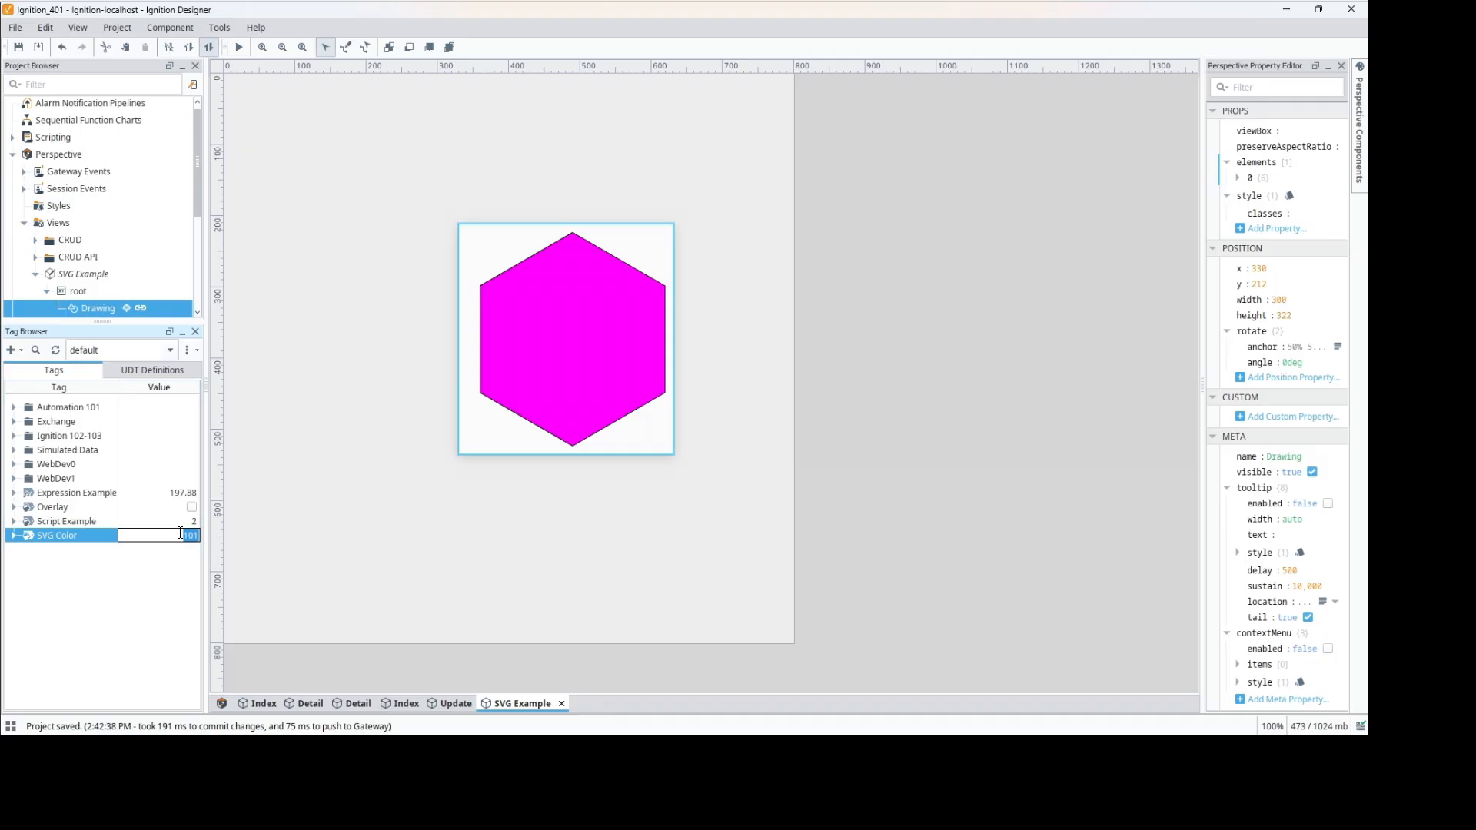
text(201)
key(Return)
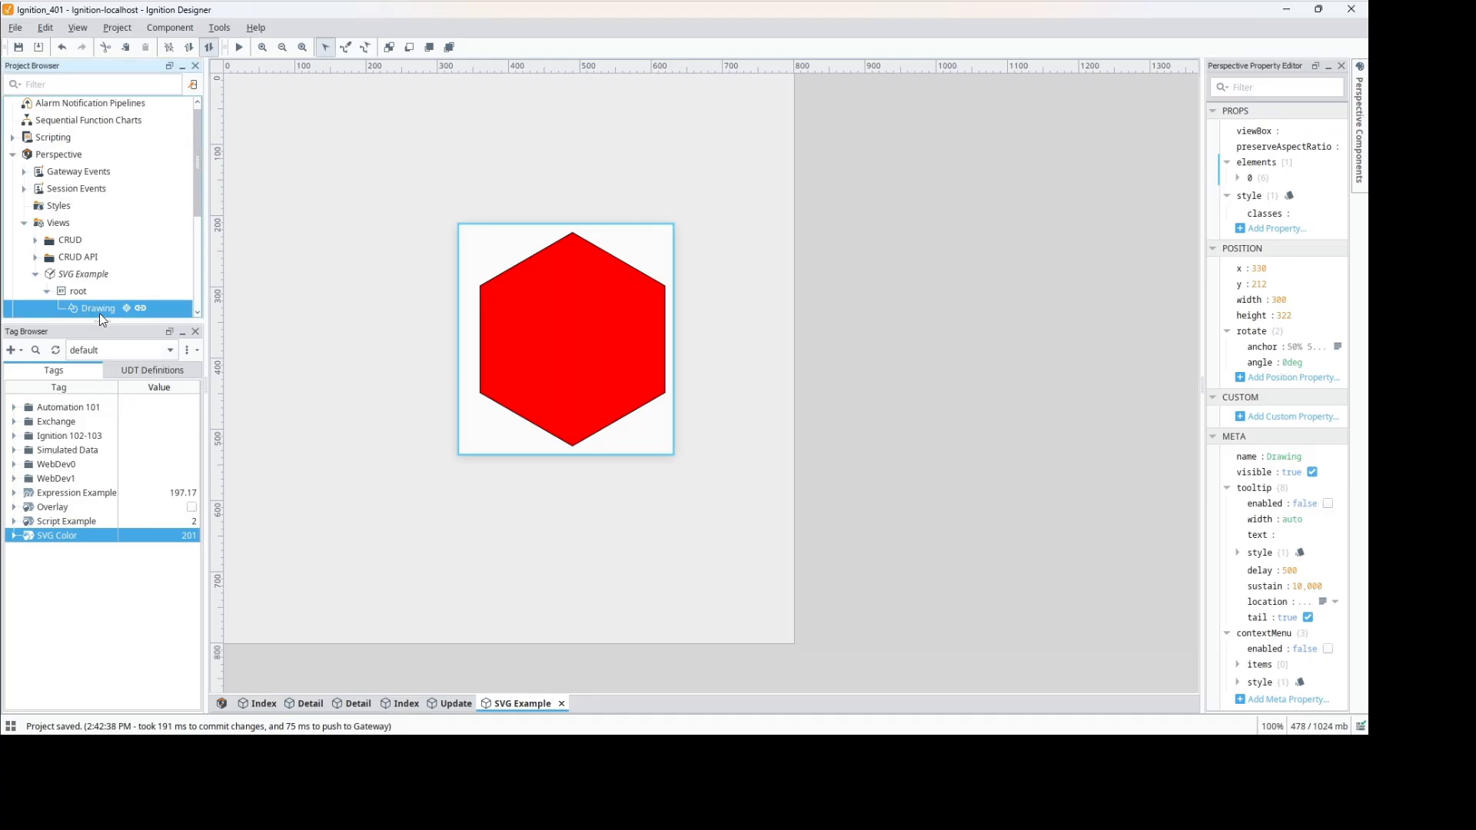
Step: Reopen the drawing for editing, select perspective-polygon, and show the drawing's viewbox settings
click(730, 332)
double_click(609, 342)
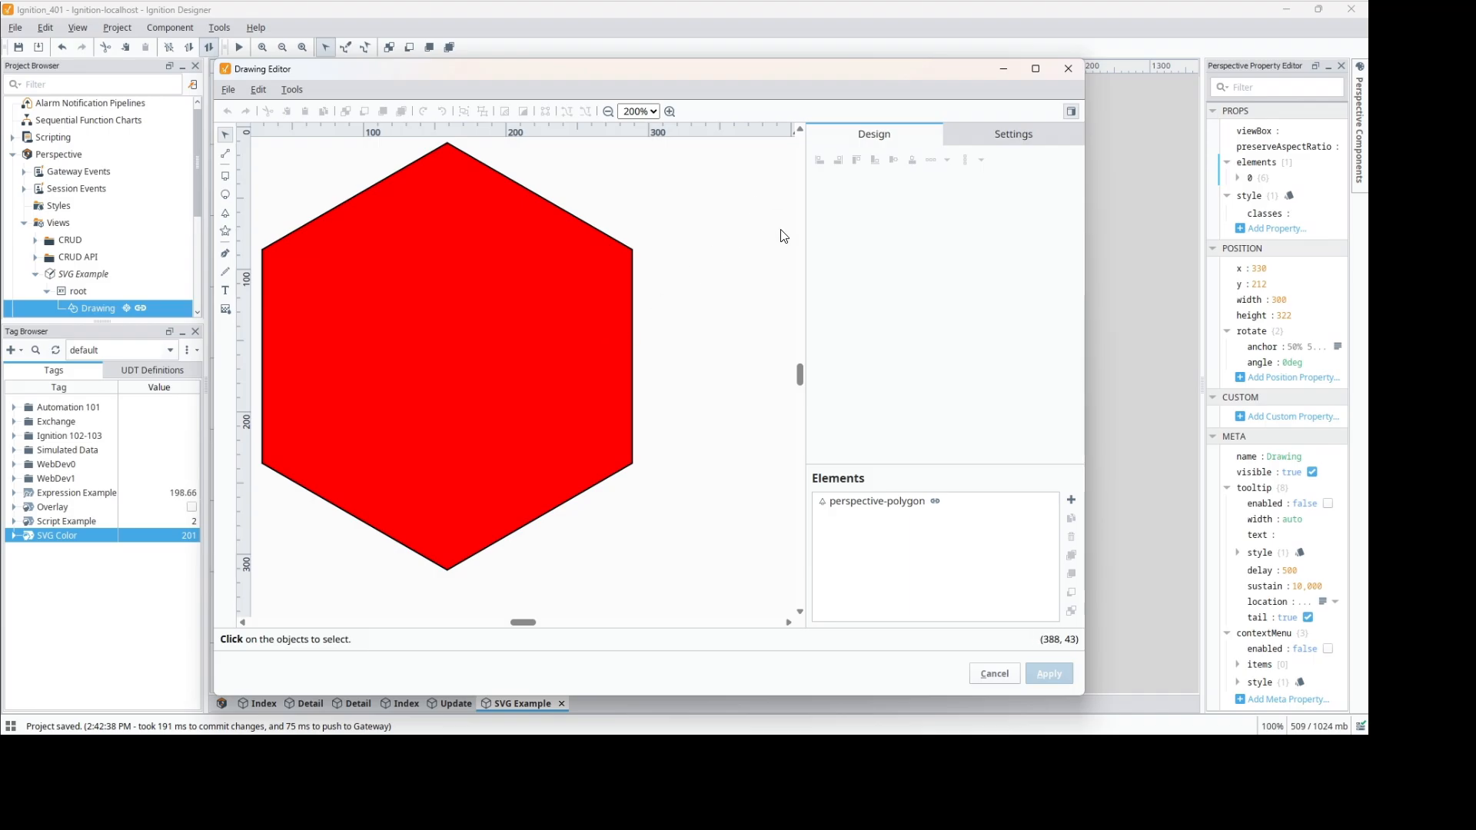
click(890, 501)
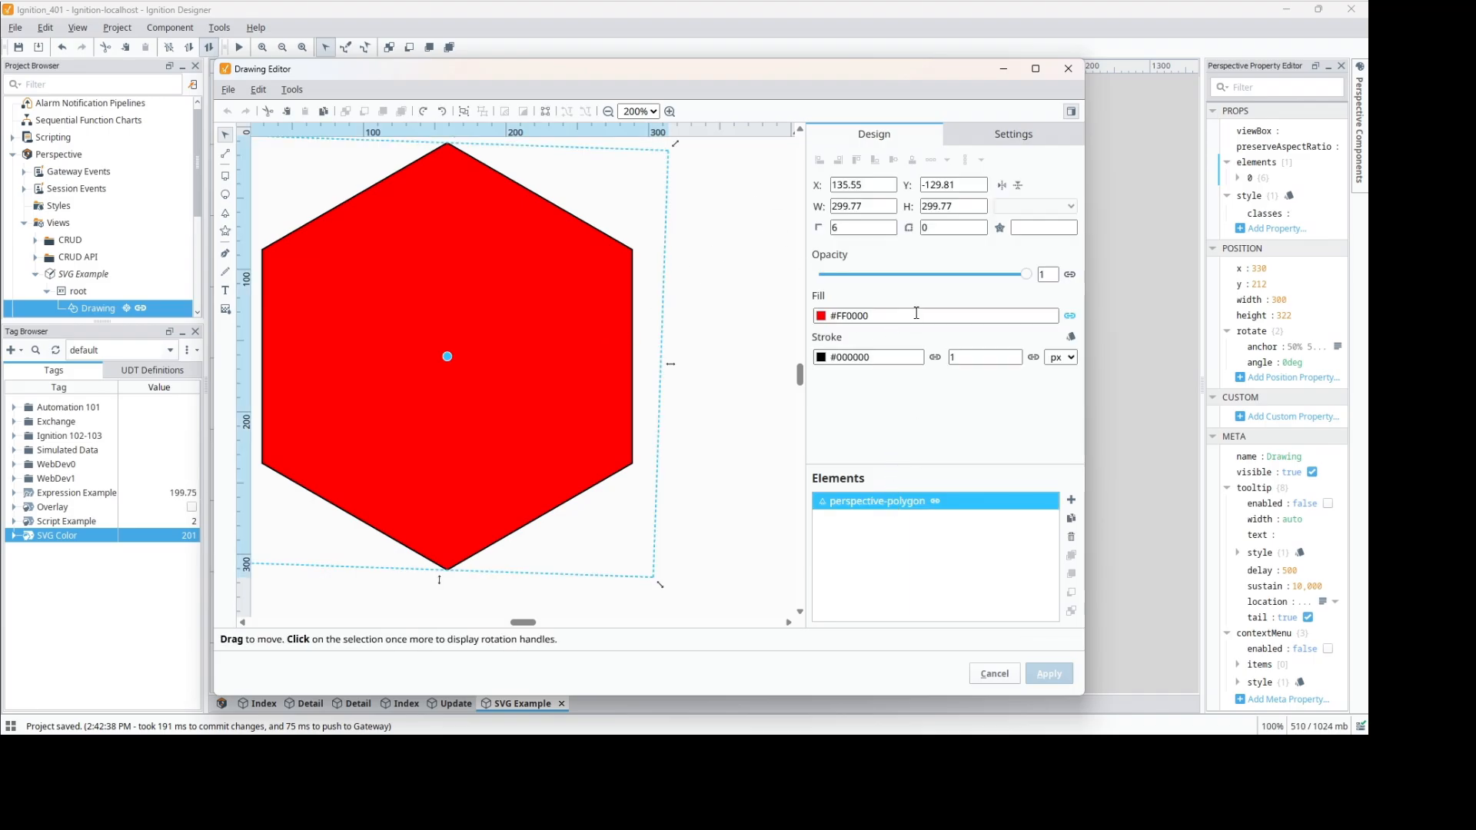
click(992, 138)
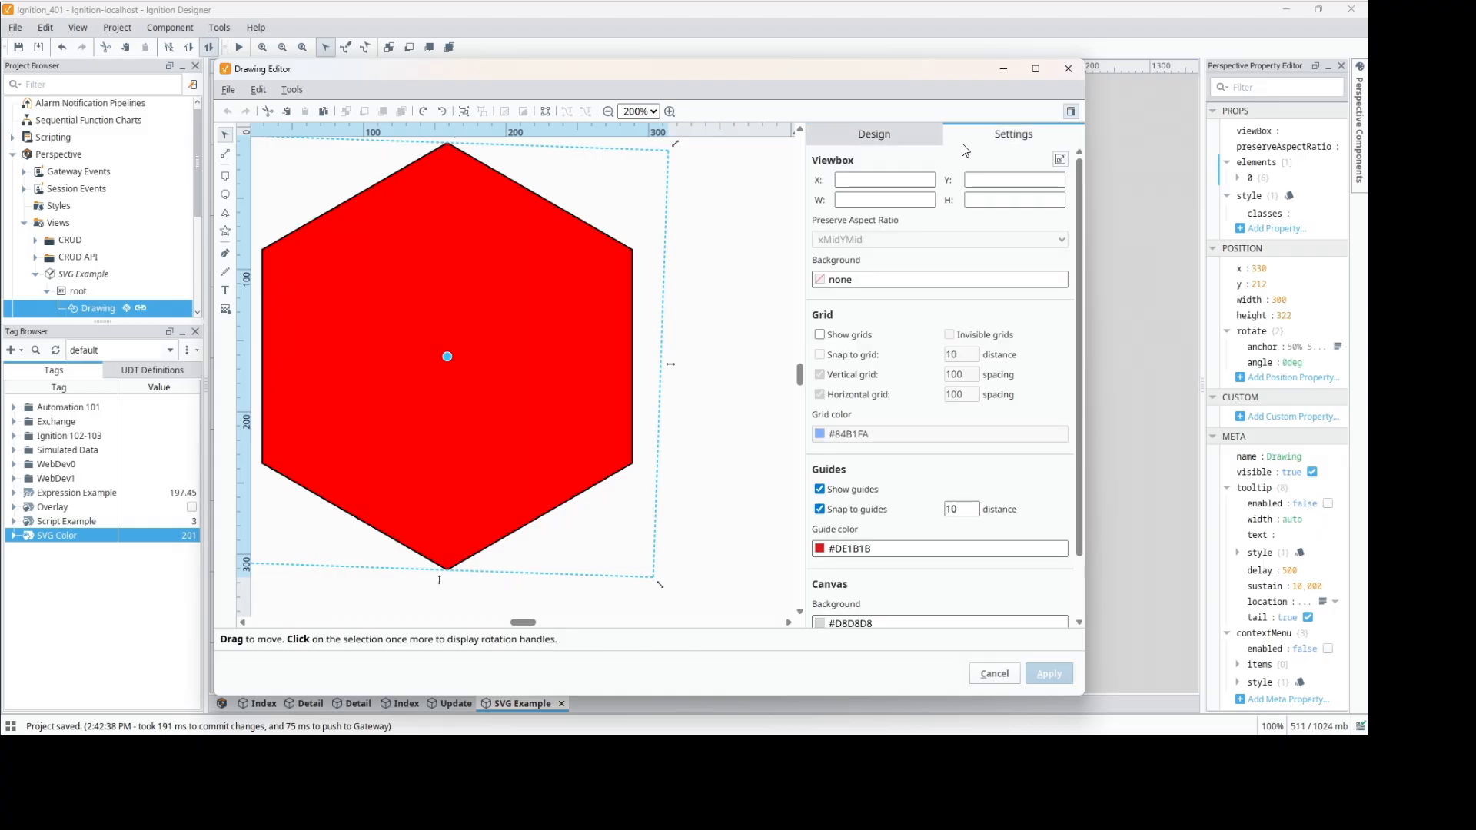
click(902, 181)
click(830, 128)
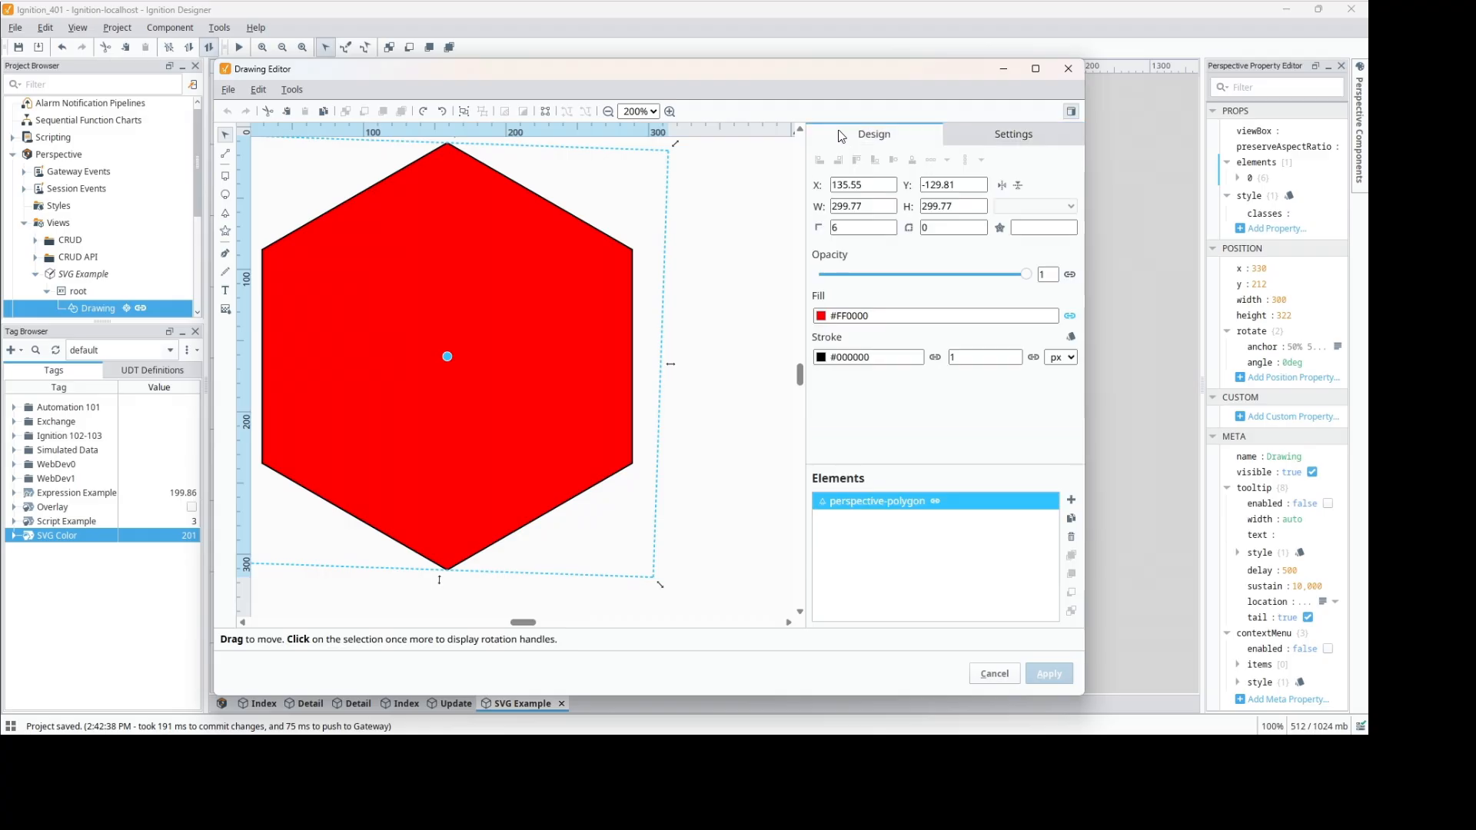
click(1008, 141)
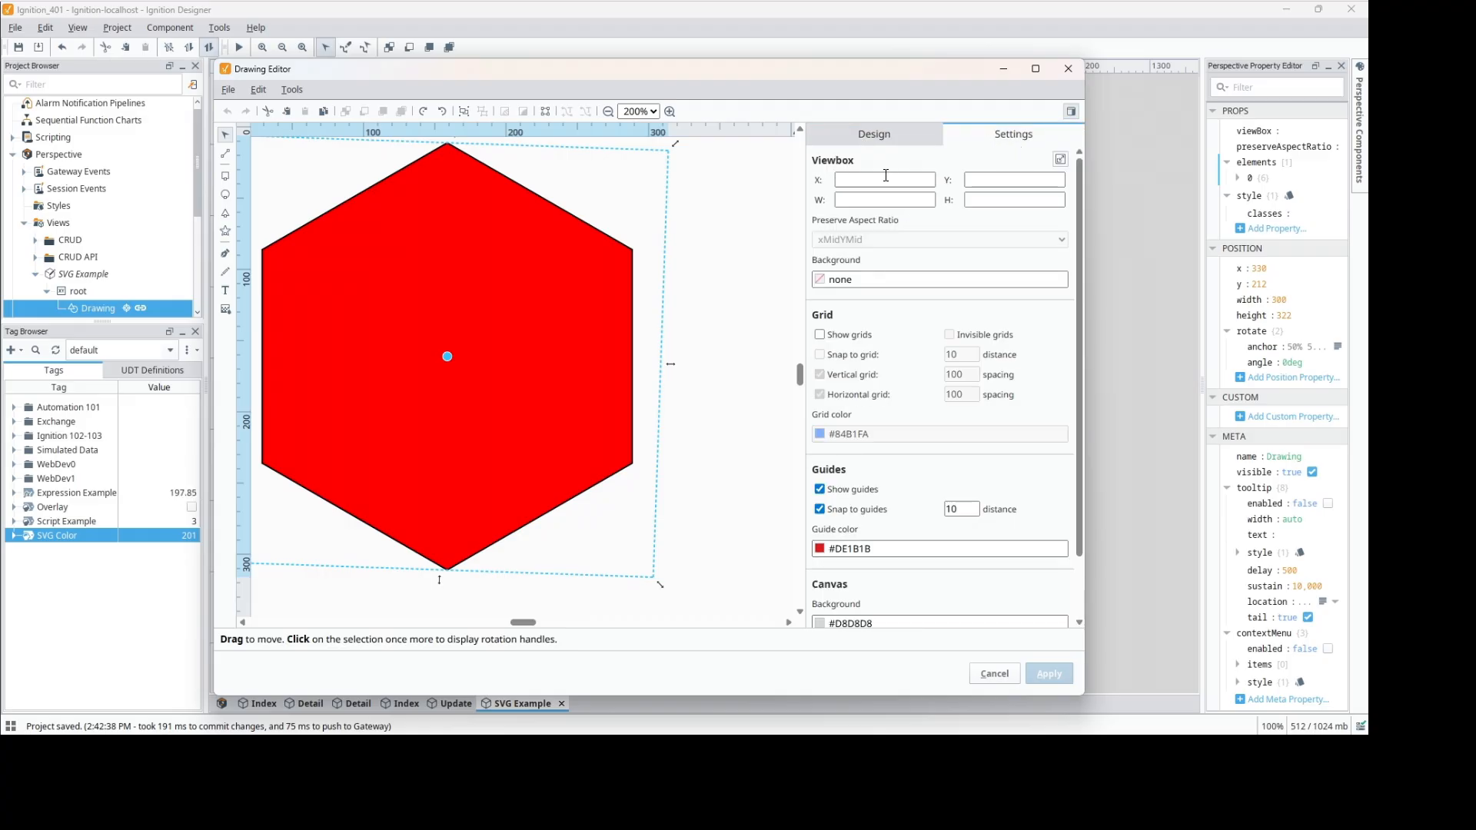
Step: Set the drawing's viewbox to X 300, Y 300, width 150 and height 150
text(300)
key(Tab)
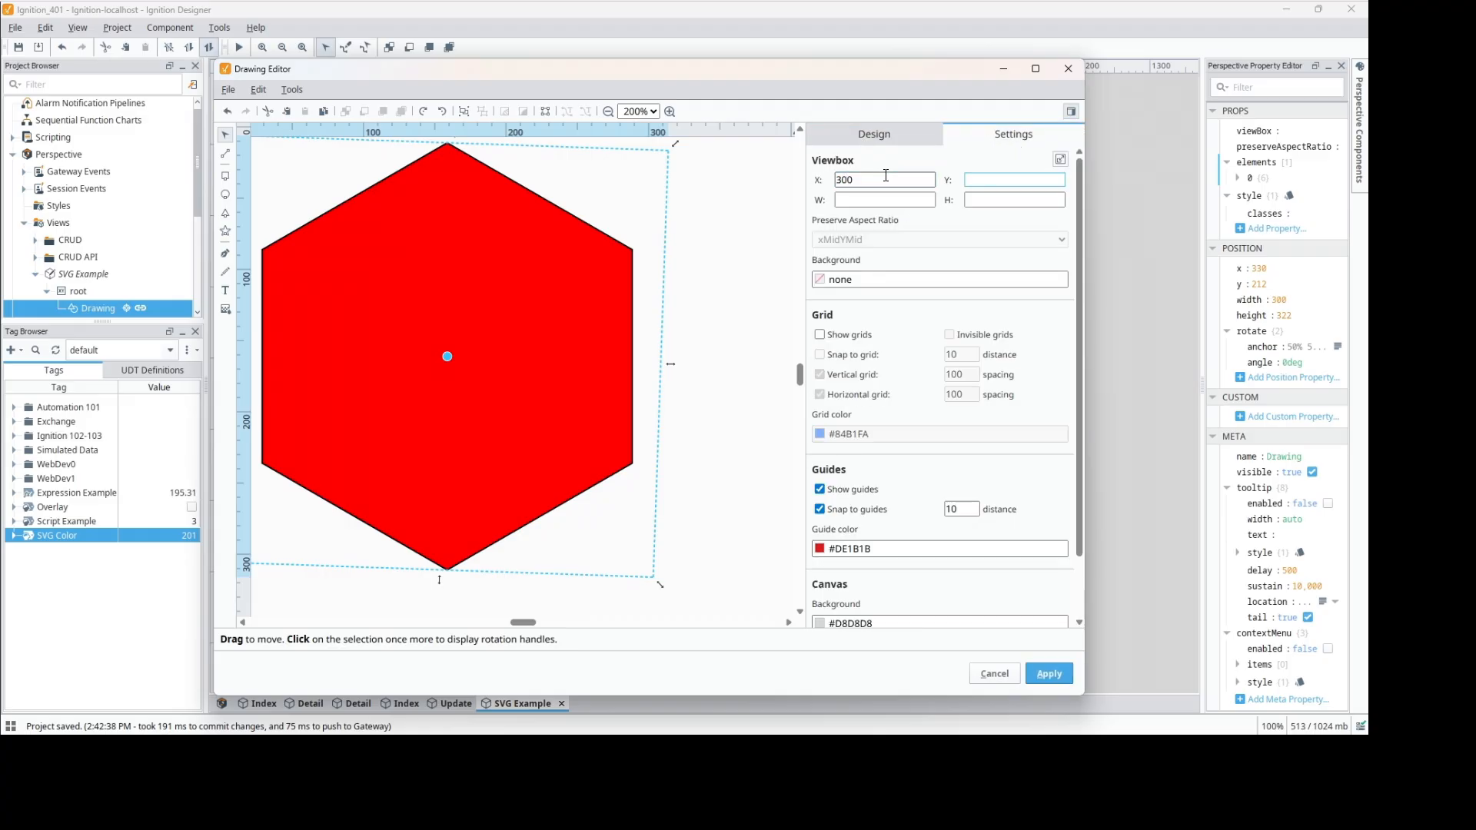
text(300)
key(Tab)
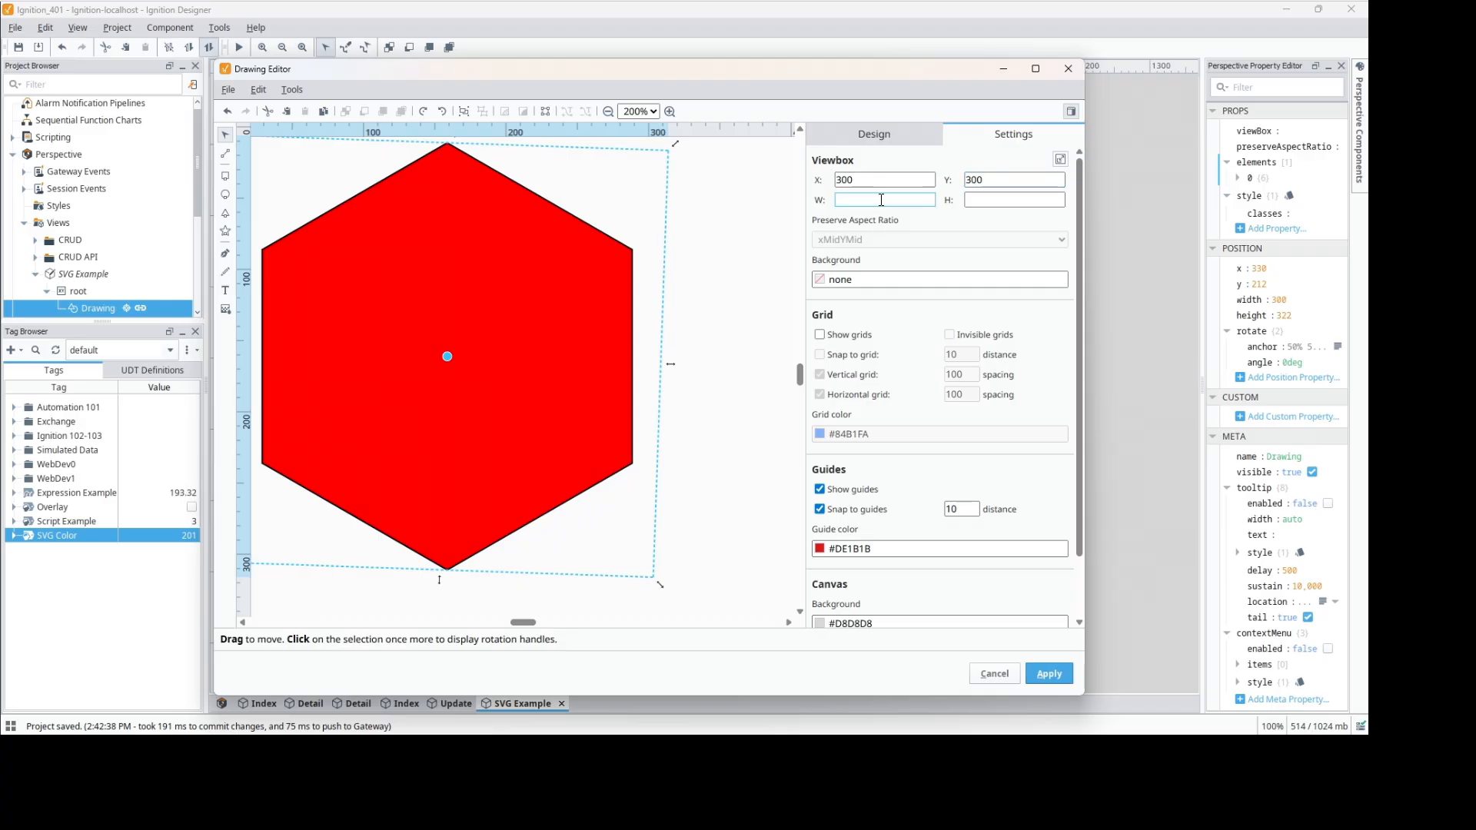
text(150)
key(Tab)
text(150)
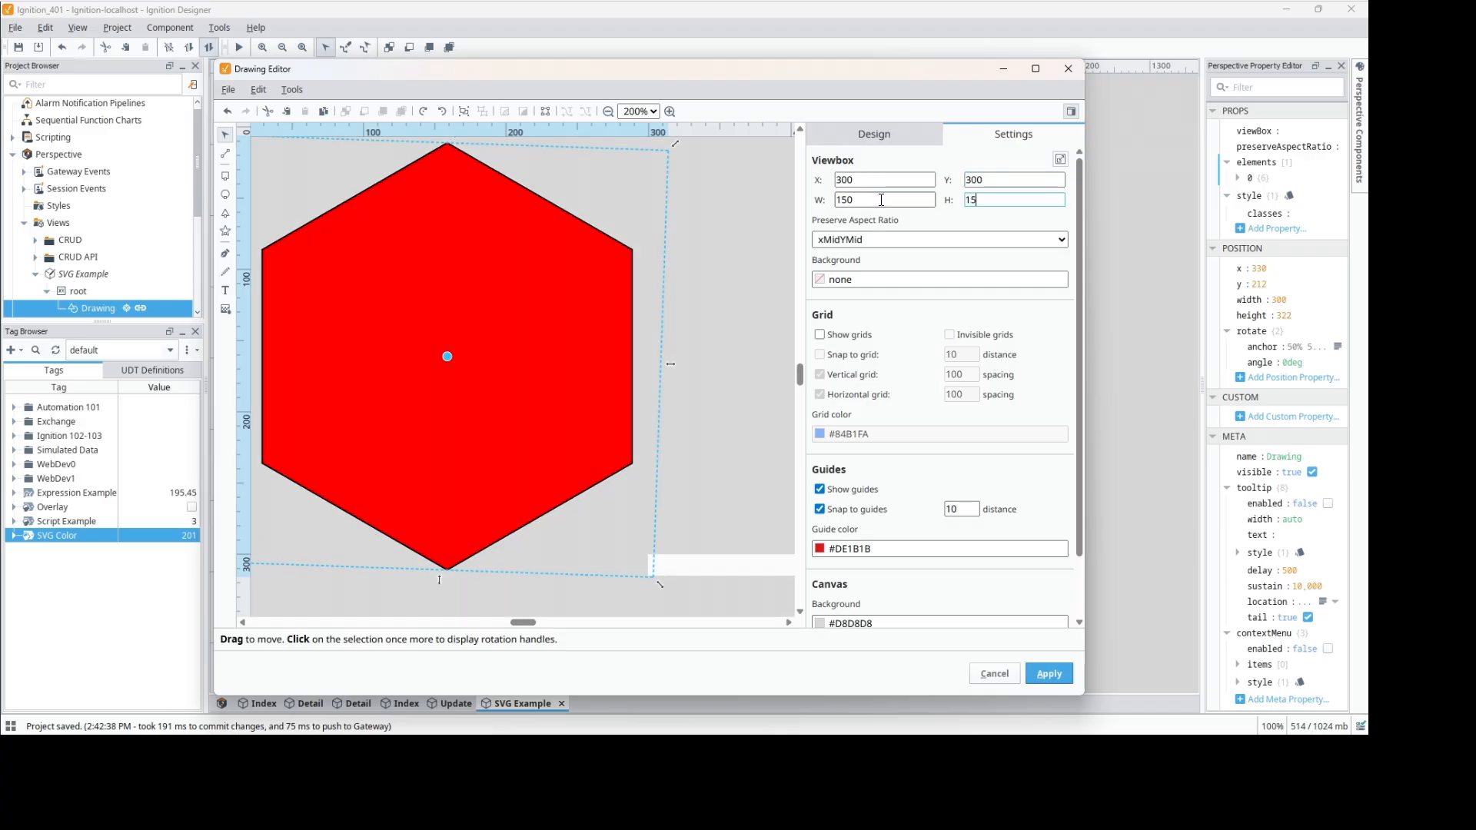
key(Tab)
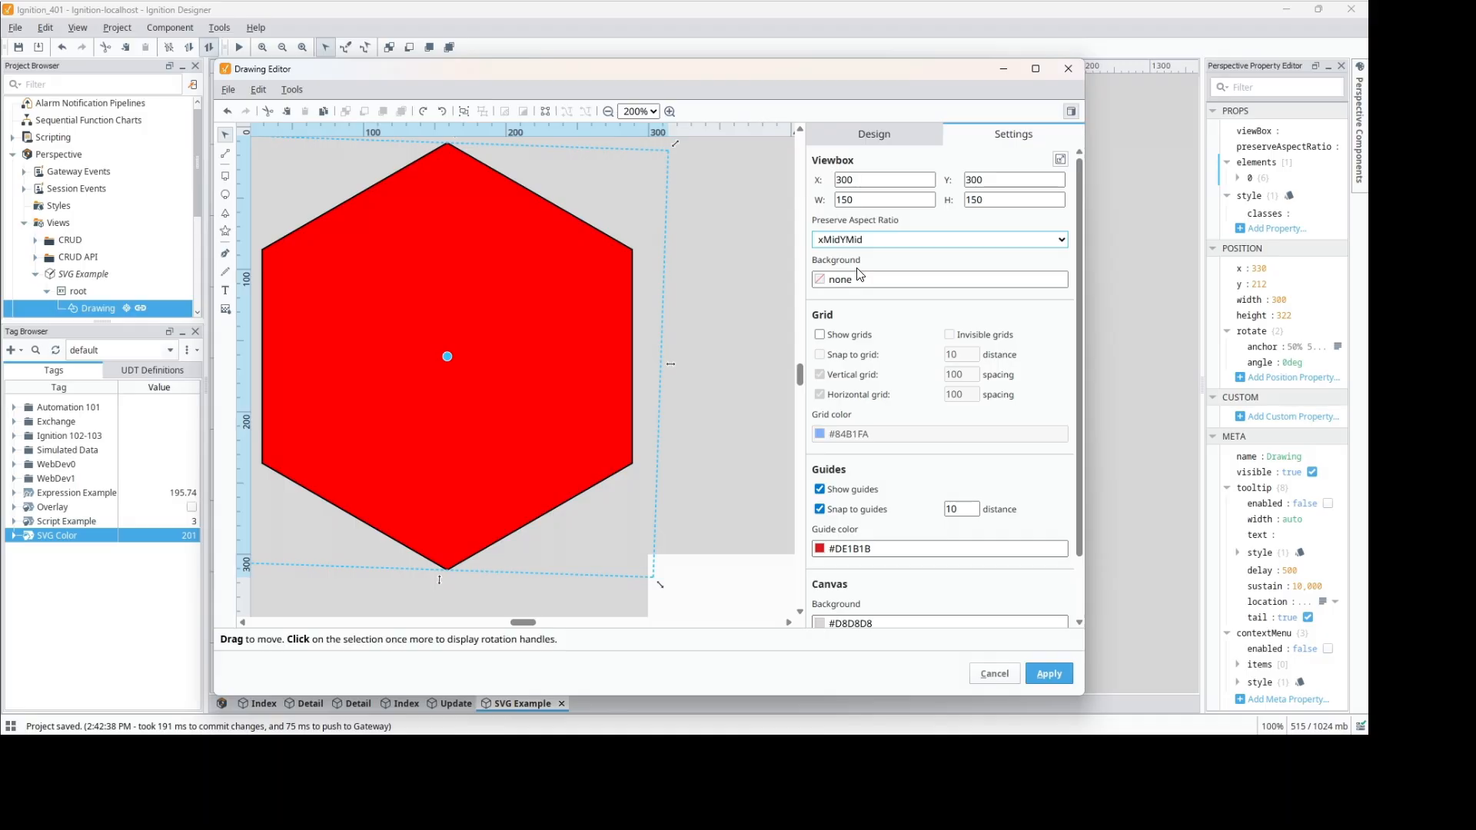
Step: Set the drawing's viewbox to X 0, Y 0, width 300 and height 300
double_click(878, 180)
text(0)
key(Tab)
text(0)
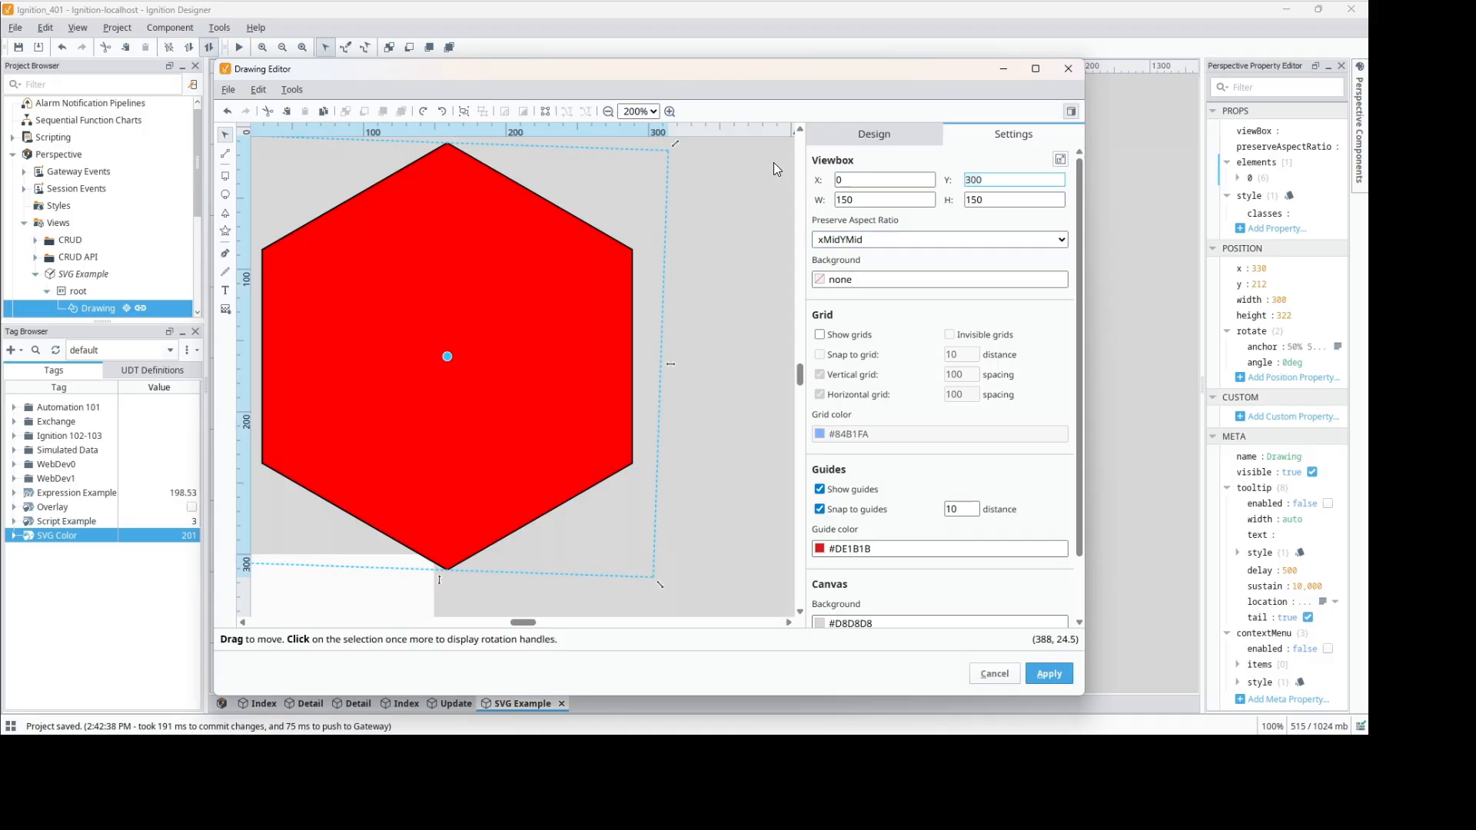
key(Tab)
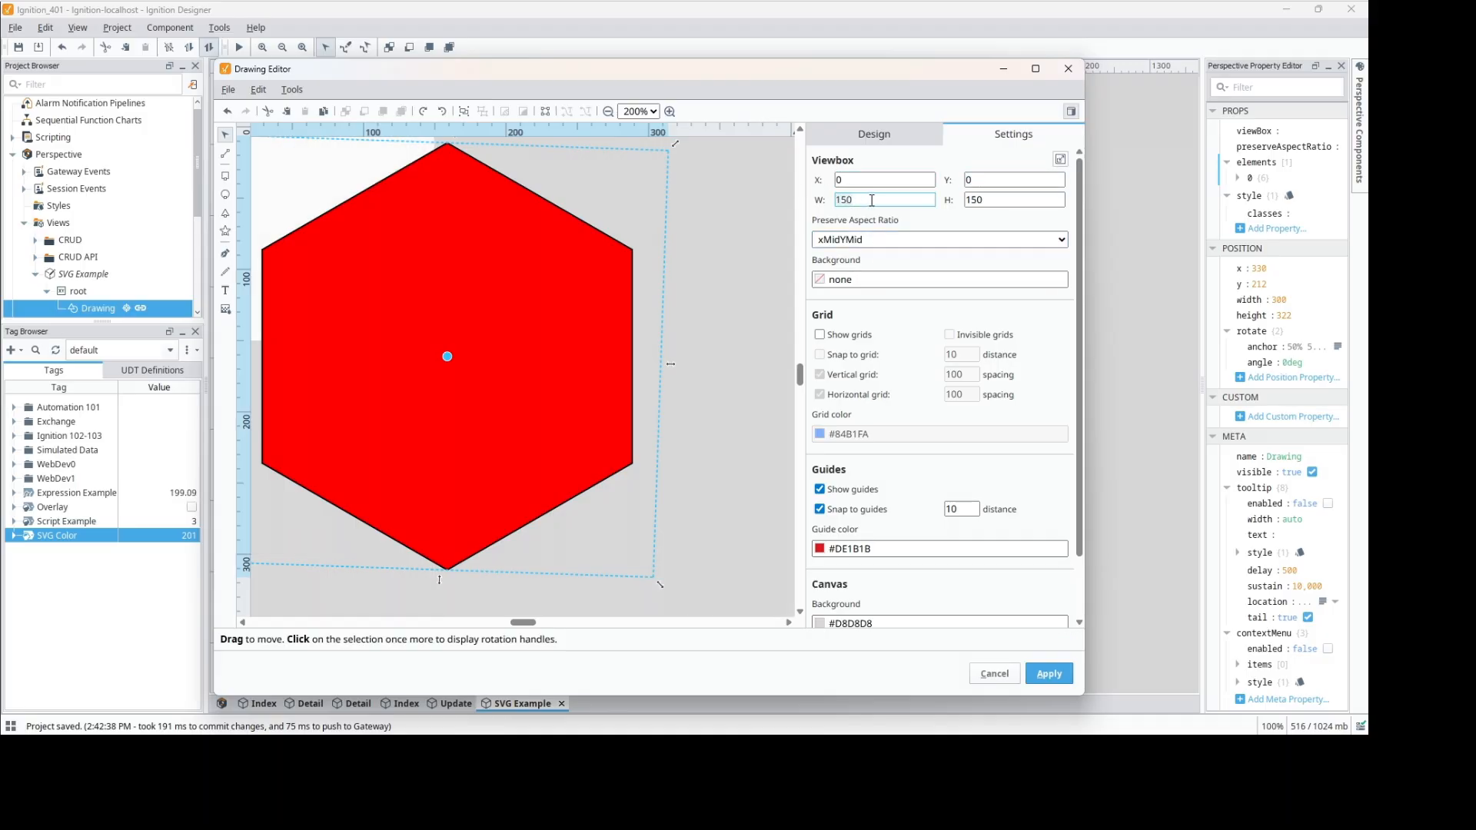
drag(869, 200, 807, 200)
text(300)
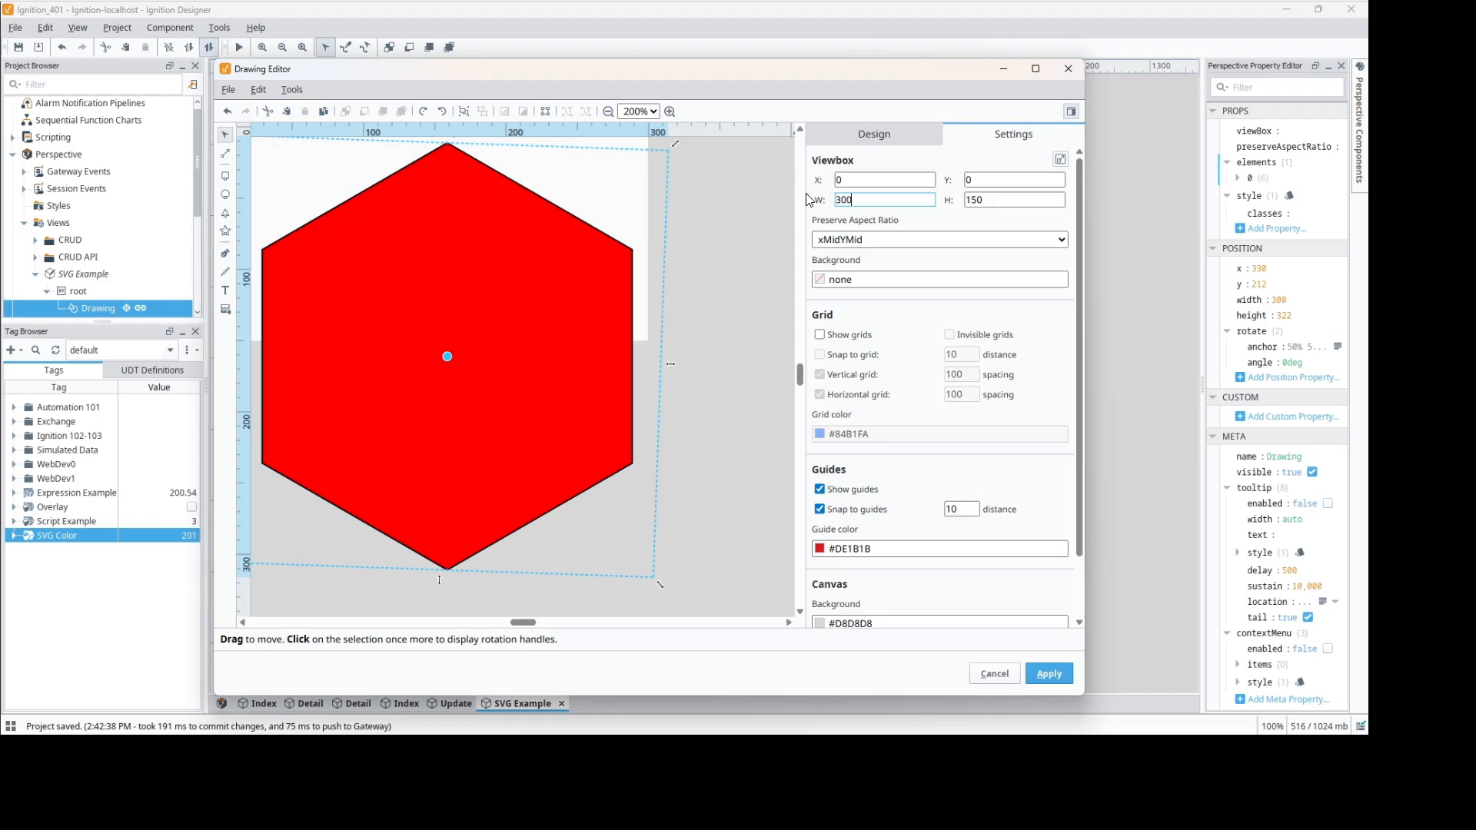
click(992, 196)
key(BackSpace)
key(BackSpace)
key(BackSpace)
text(300)
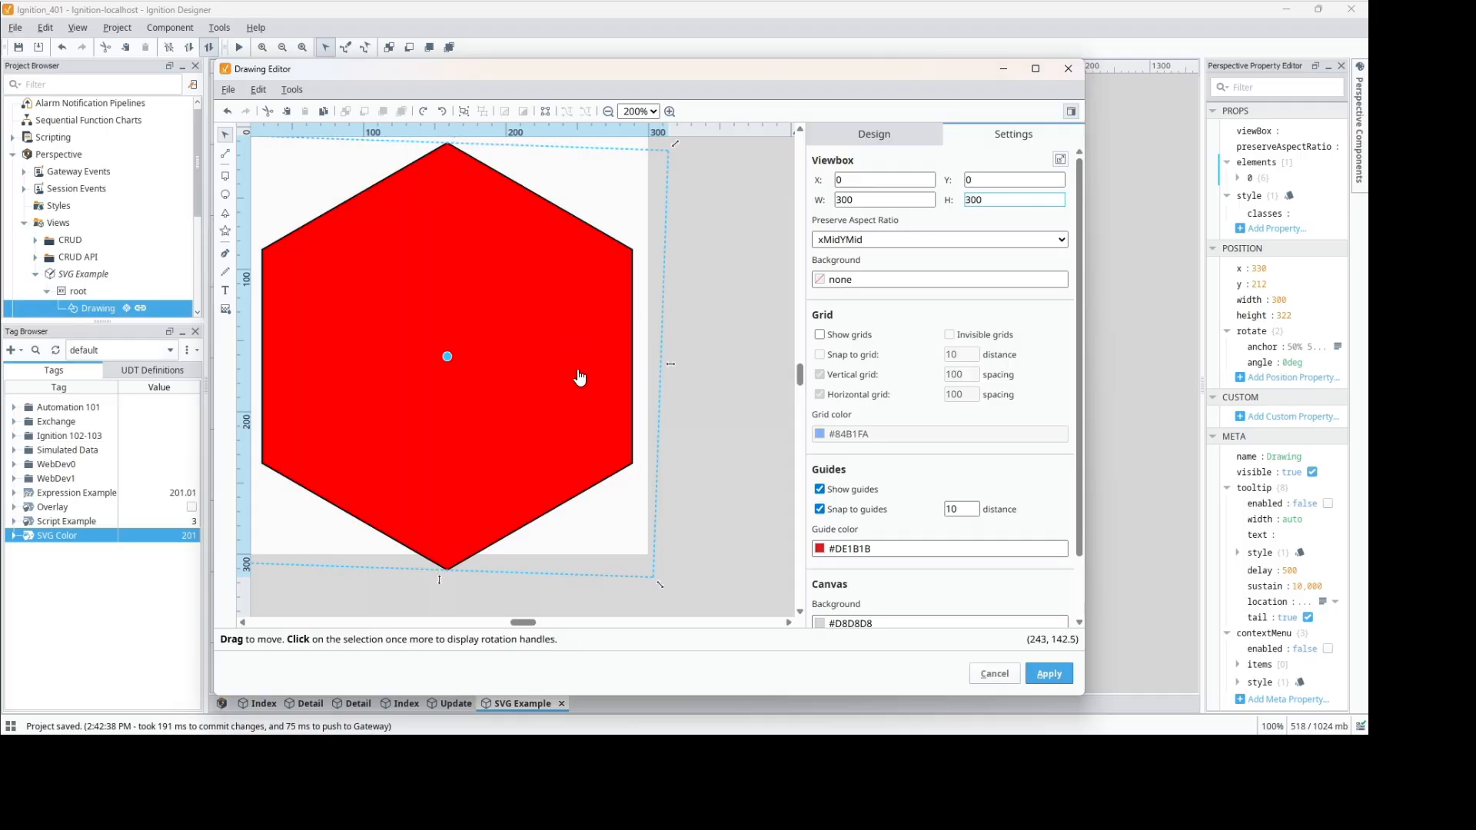
Step: Try to shrink the hexagon on the canvas using its corner and bottom resize handles
click(225, 137)
click(563, 401)
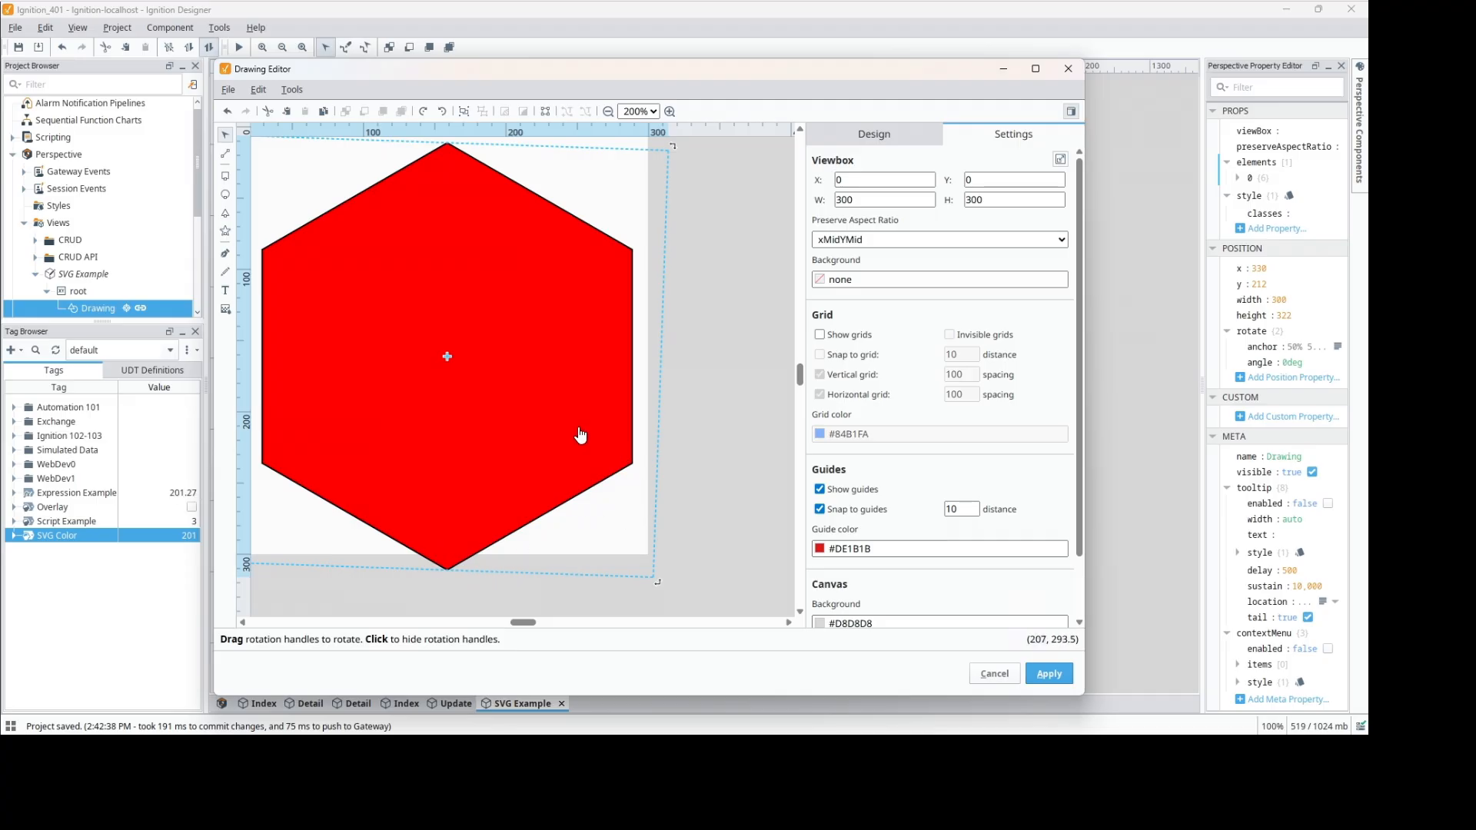
click(637, 560)
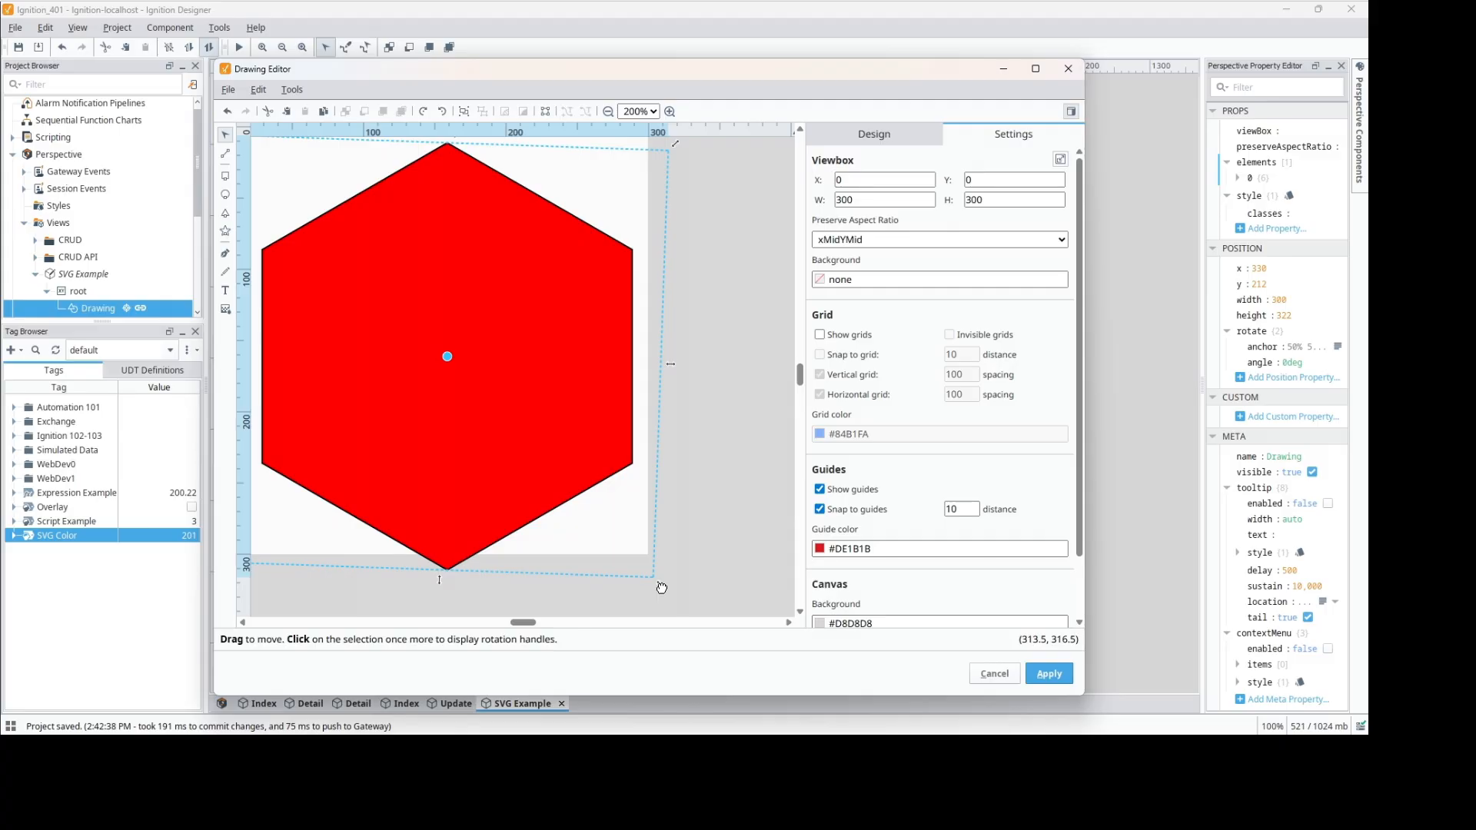
drag(657, 578, 544, 510)
drag(433, 575, 455, 481)
Step: Set the hexagon's width to 250 in its design properties
click(874, 136)
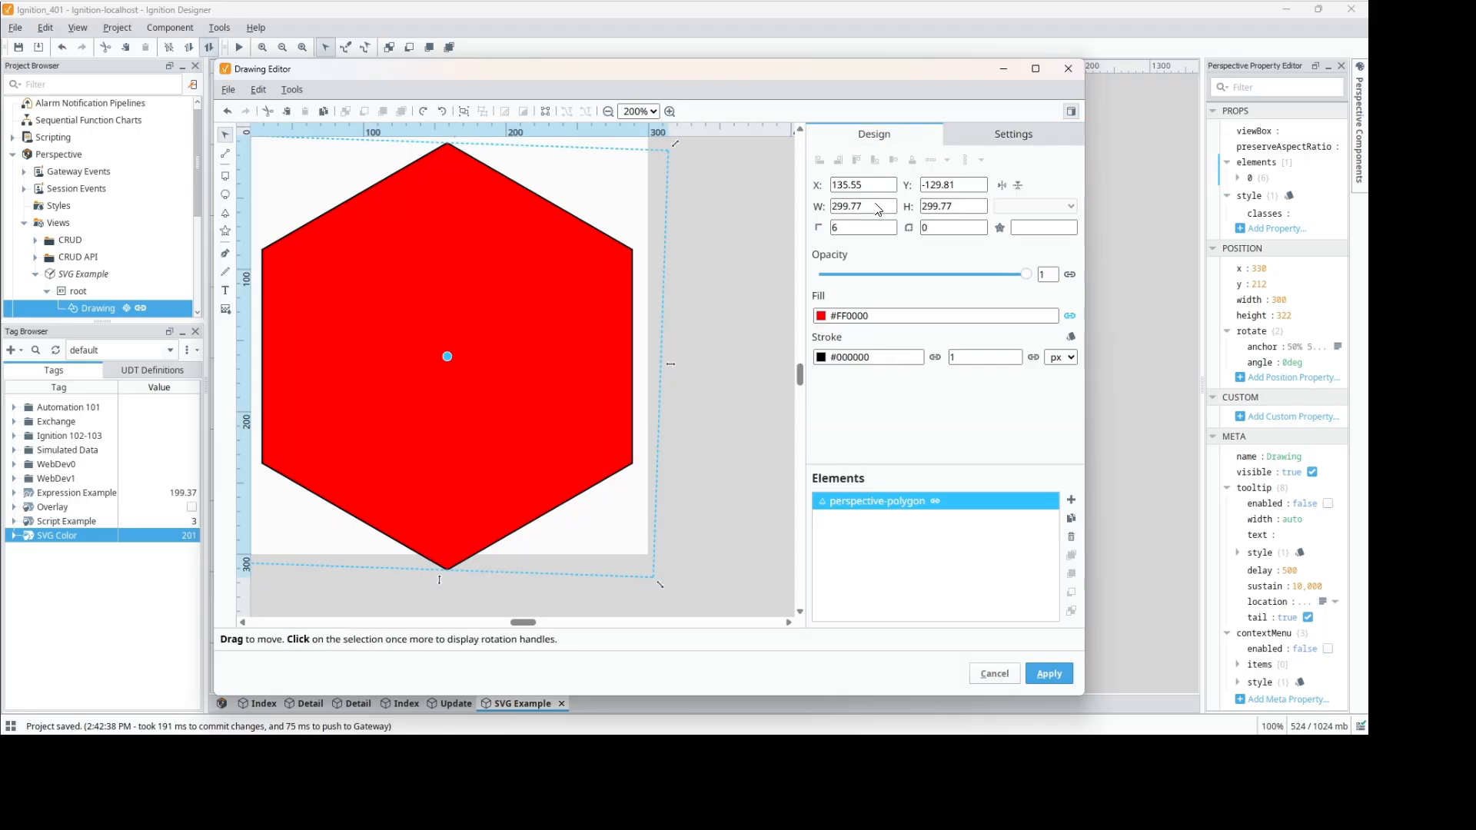
click(878, 207)
text(250)
key(Tab)
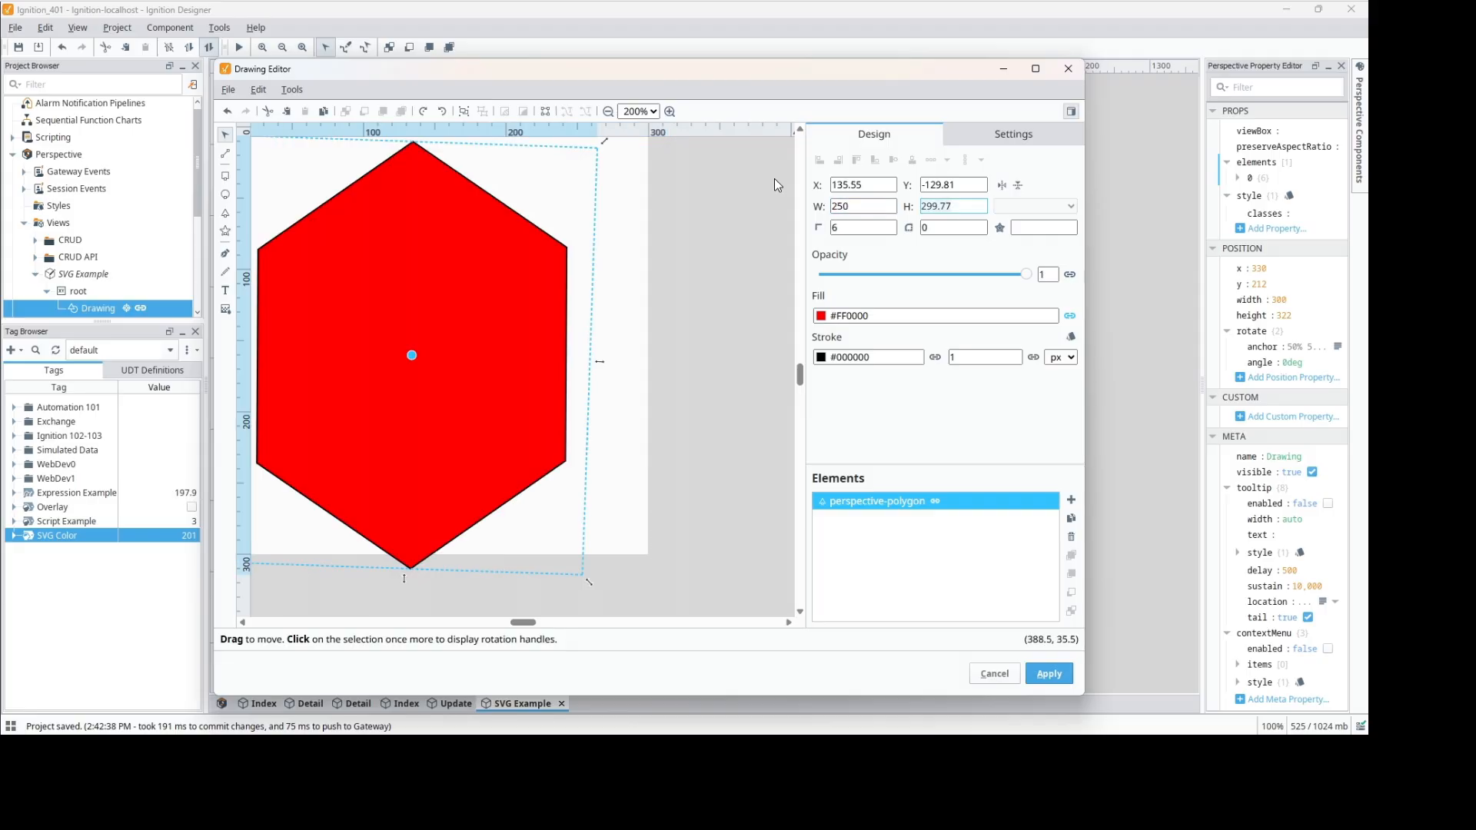
Step: Set the hexagon's height to 250 and apply the drawing changes
text(250)
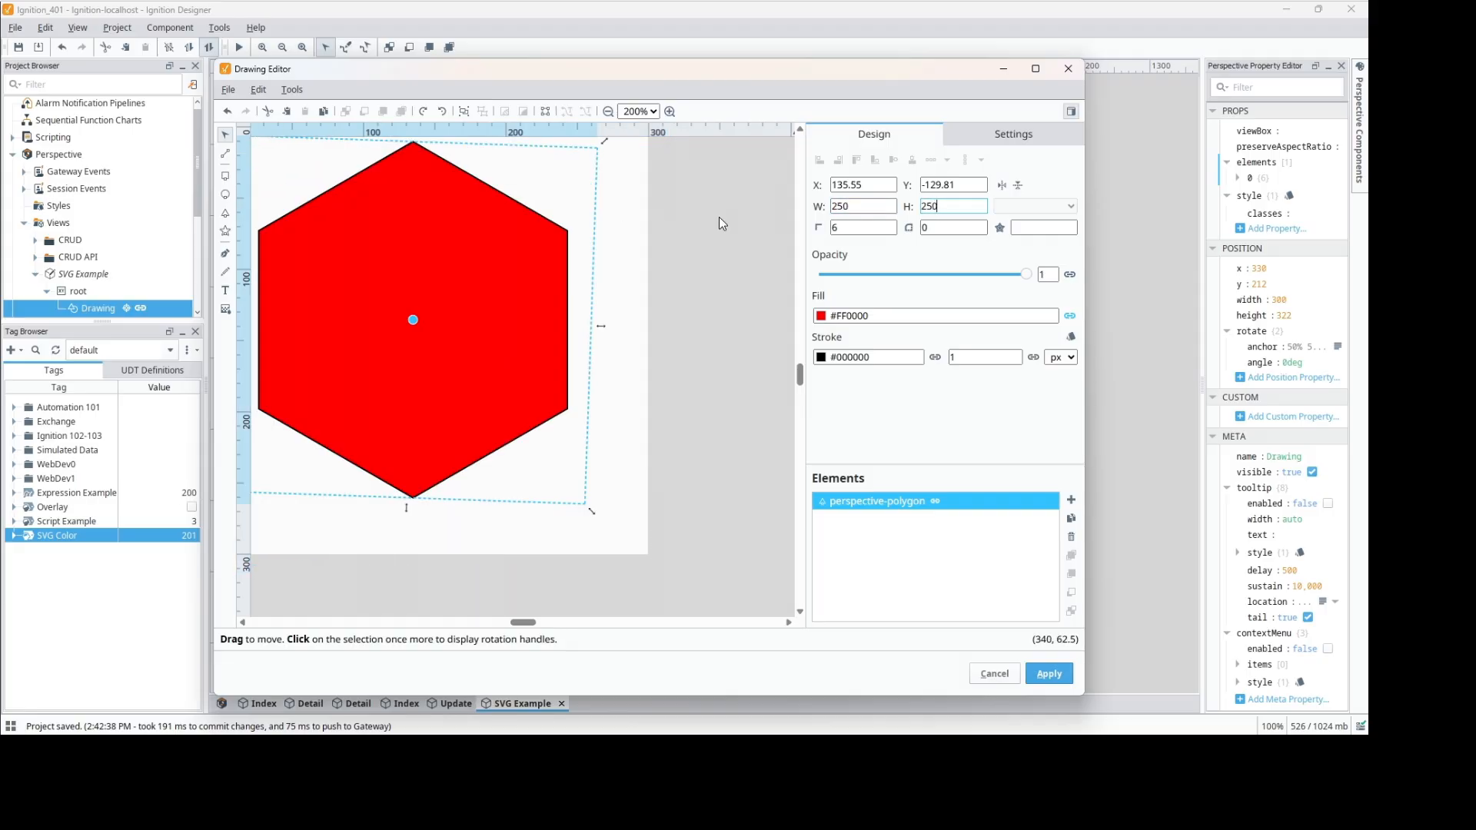
click(1012, 136)
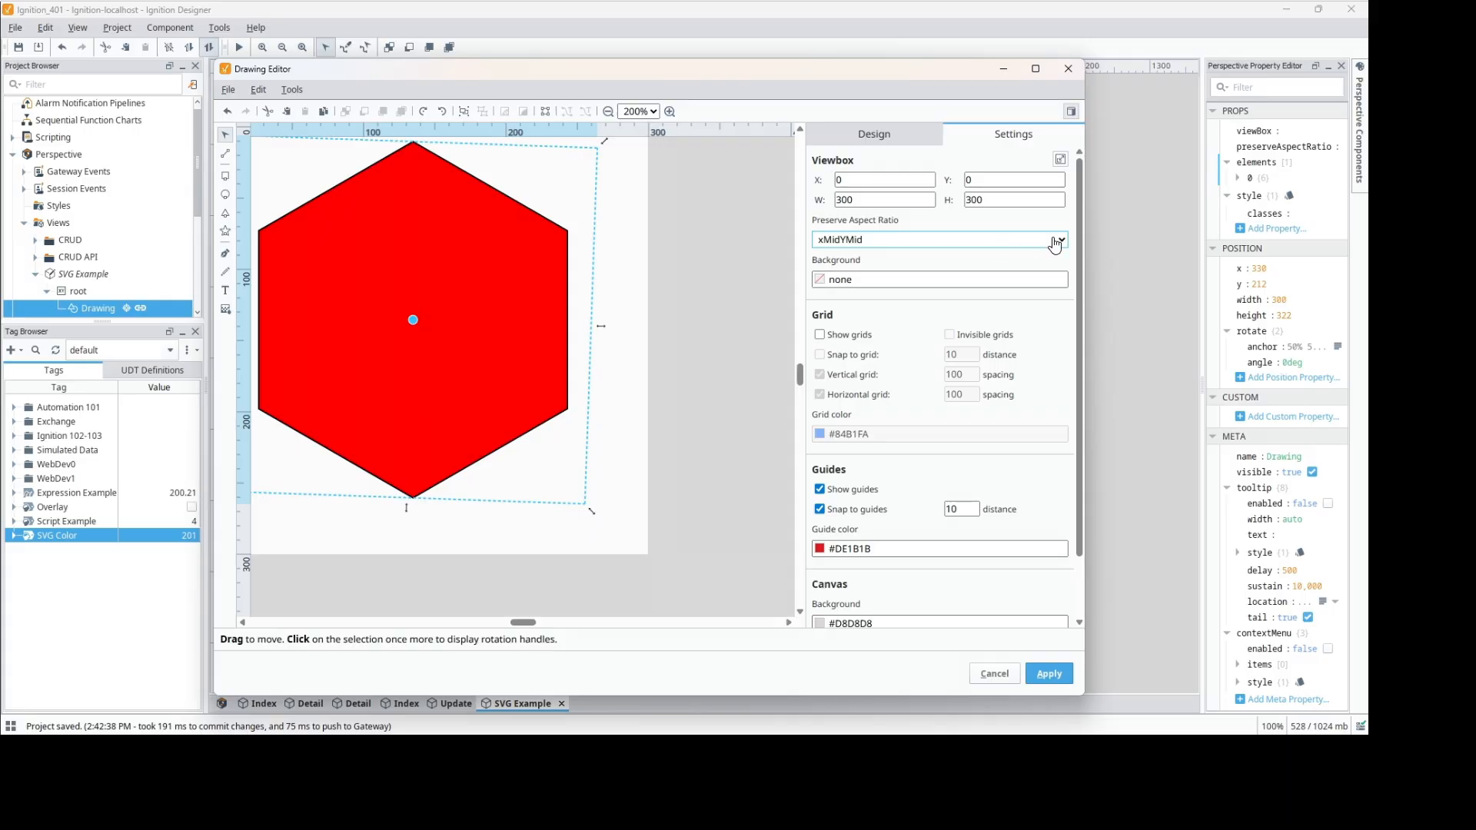
click(1009, 285)
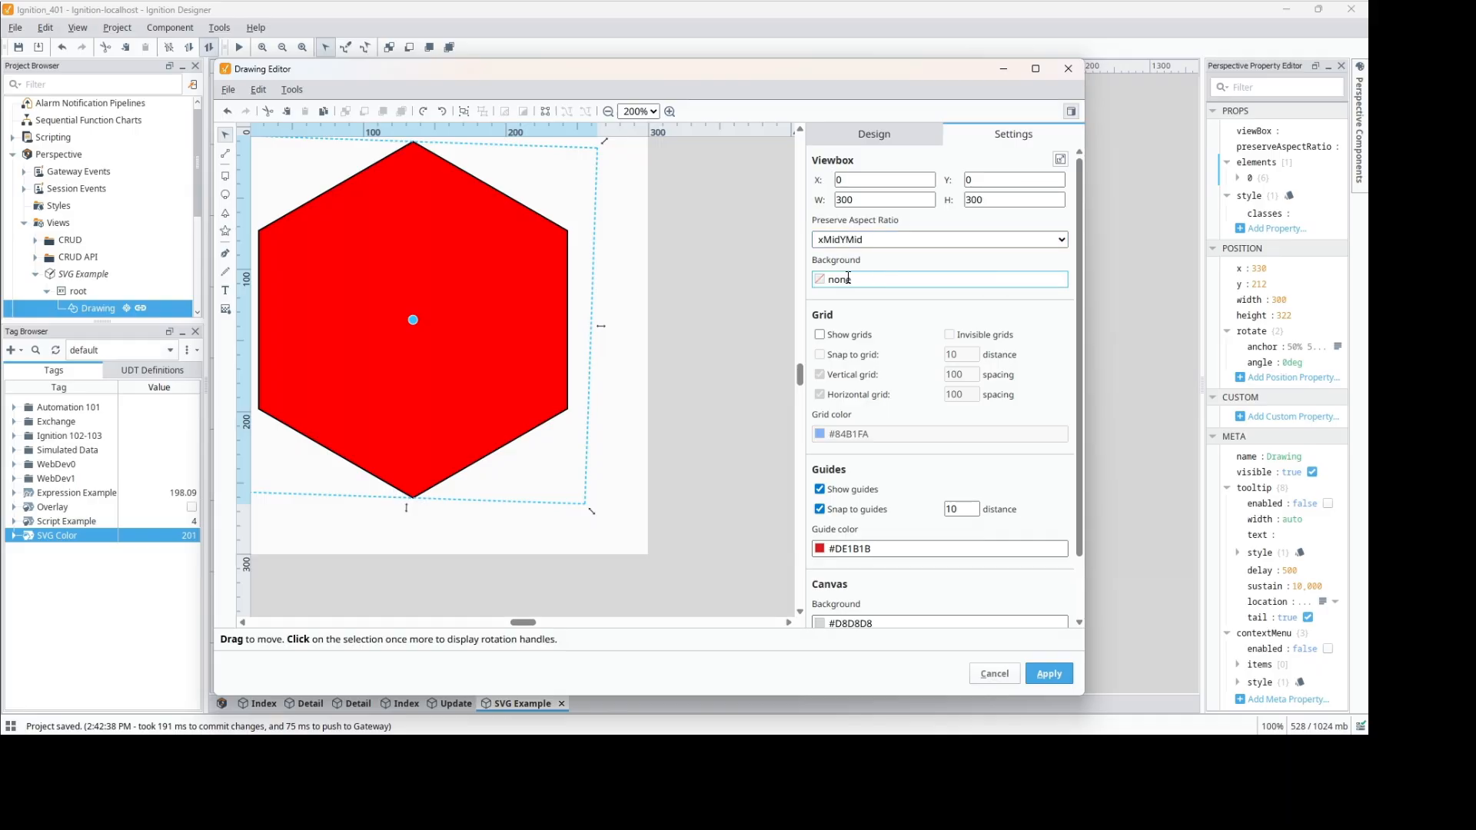
click(975, 245)
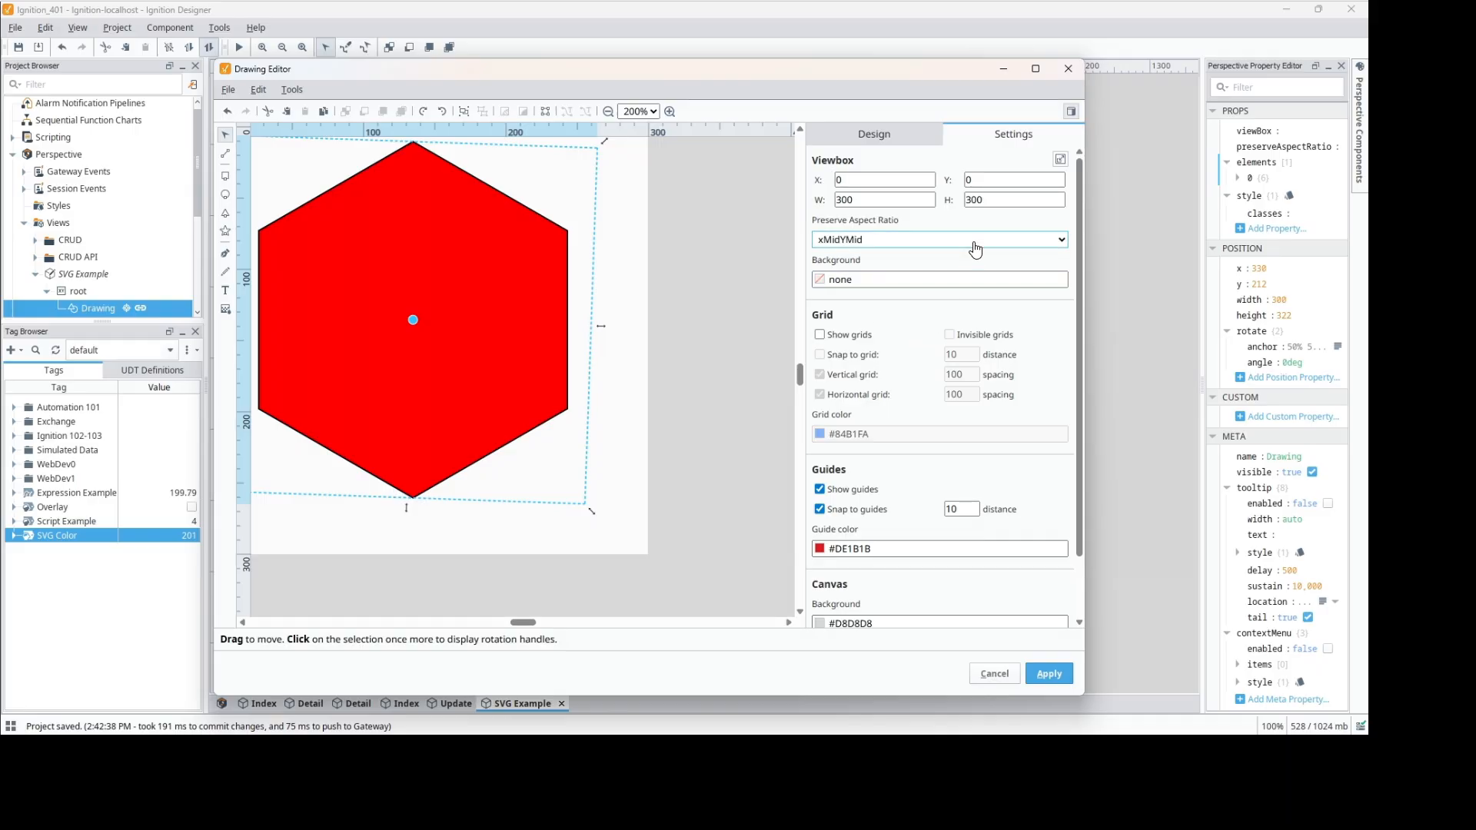
scroll(947, 355, down, 2)
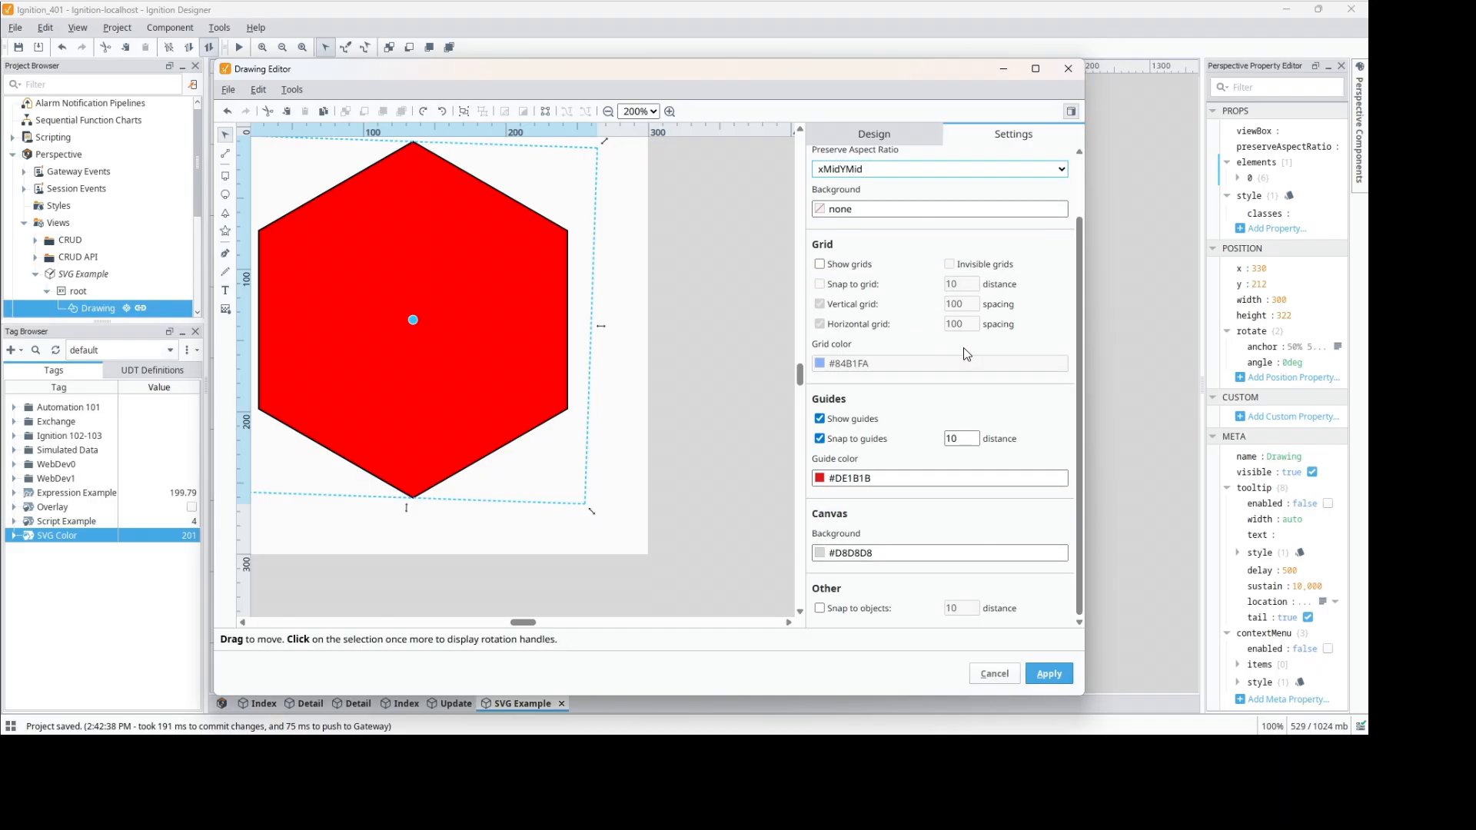
scroll(961, 344, up, 2)
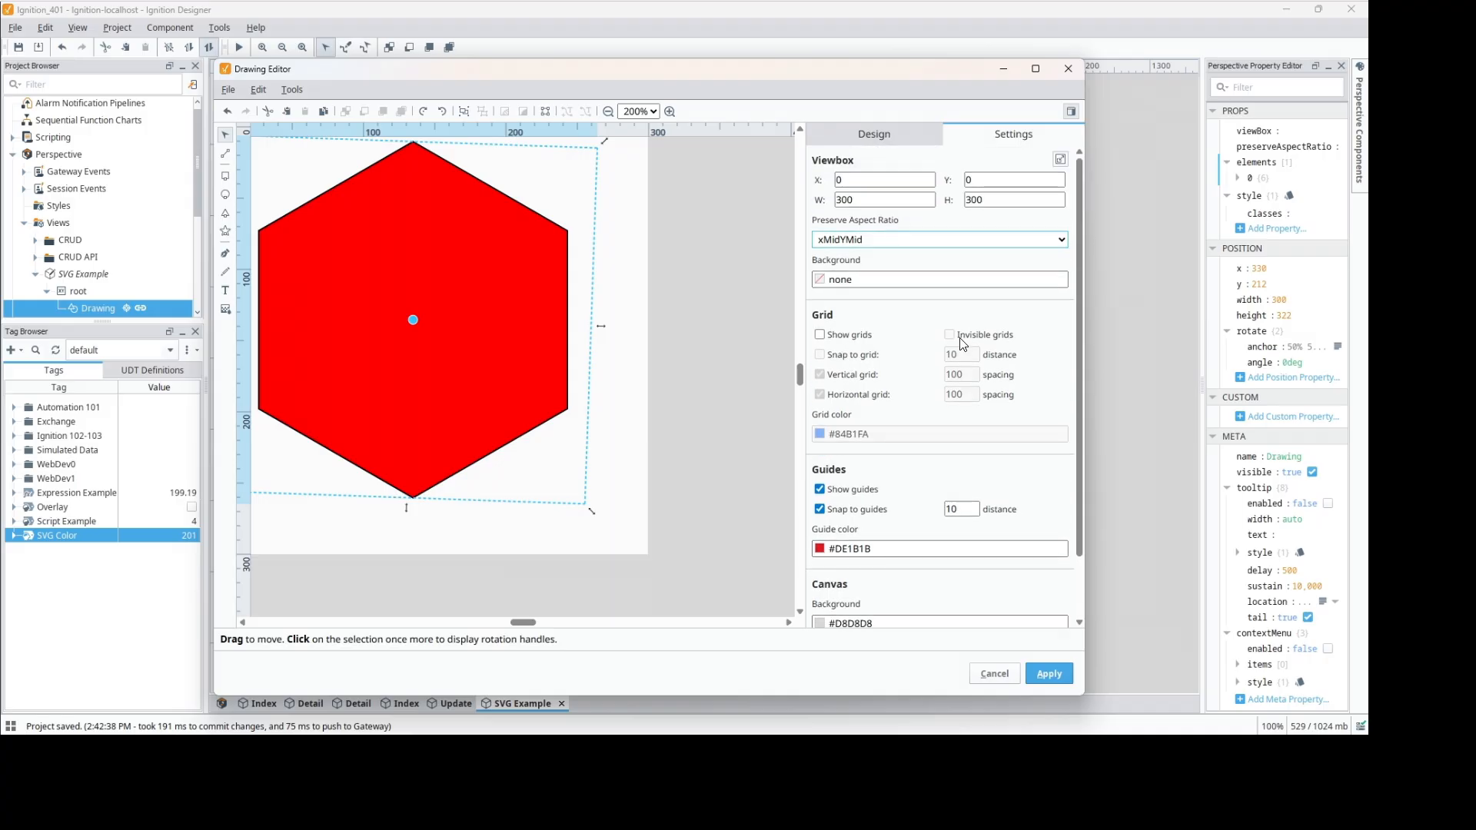
click(1045, 680)
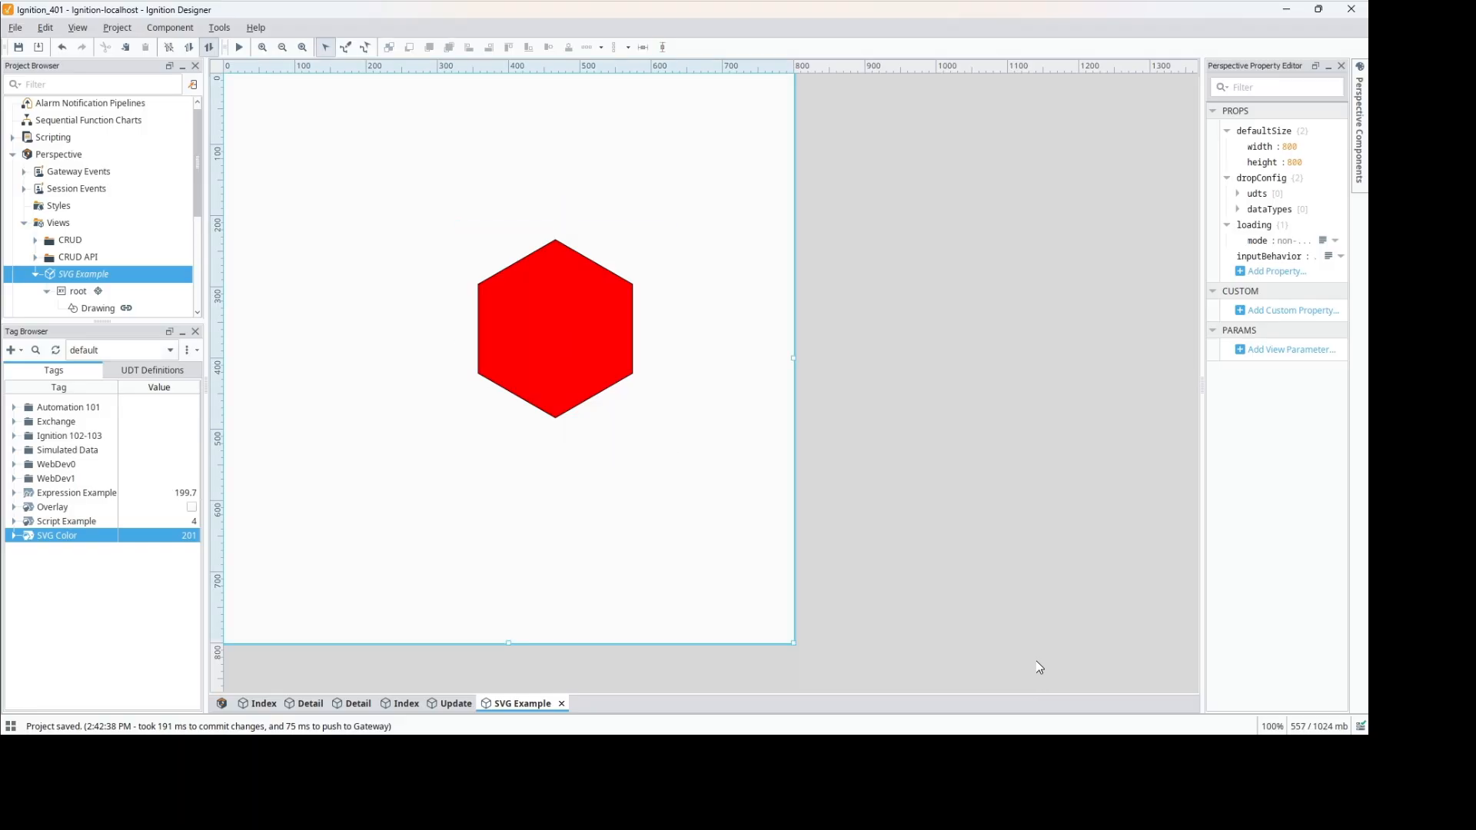
Step: Save the project and exit the Designer, saving any remaining changes
click(19, 49)
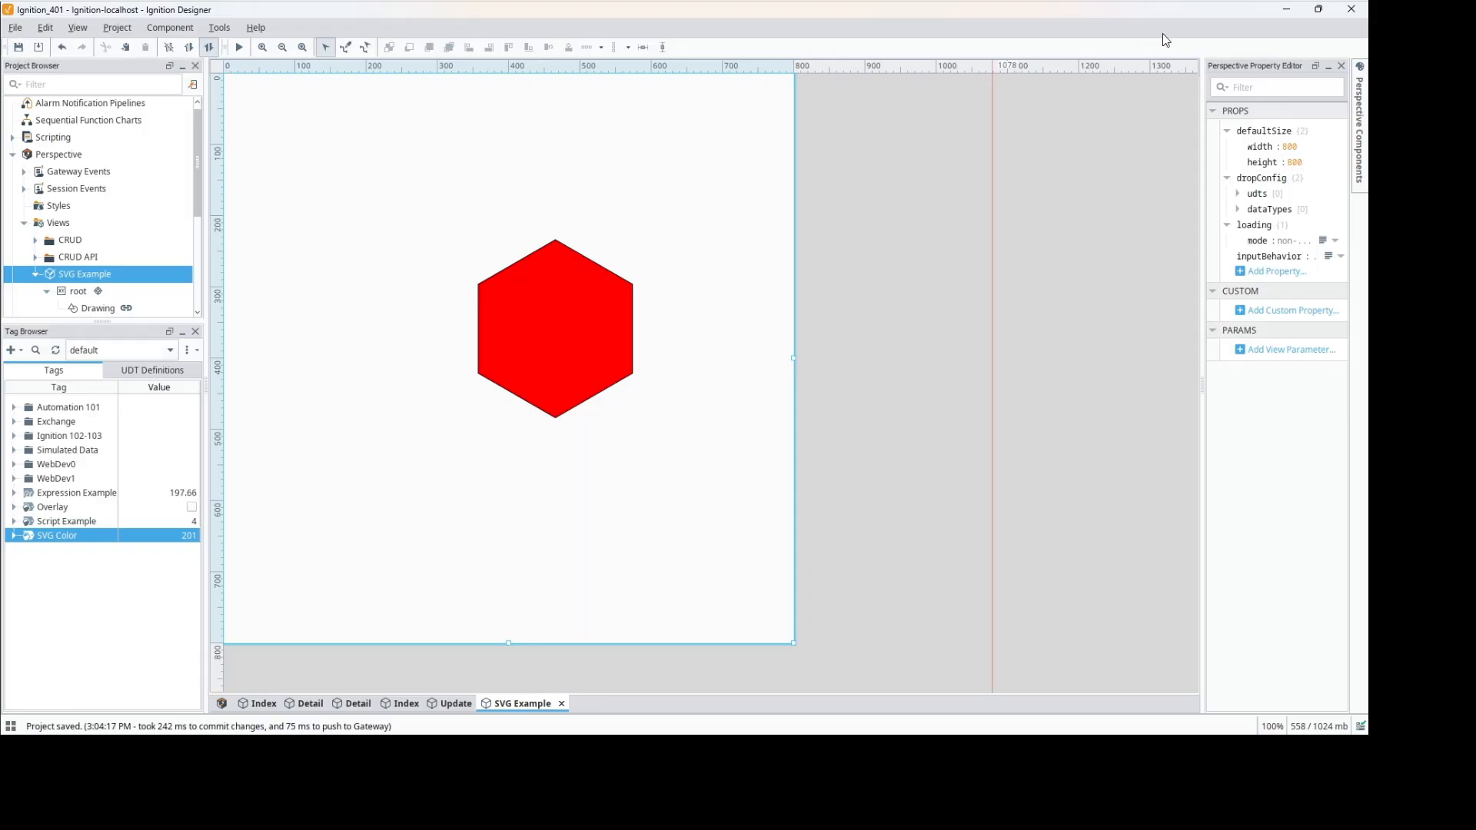
click(1344, 12)
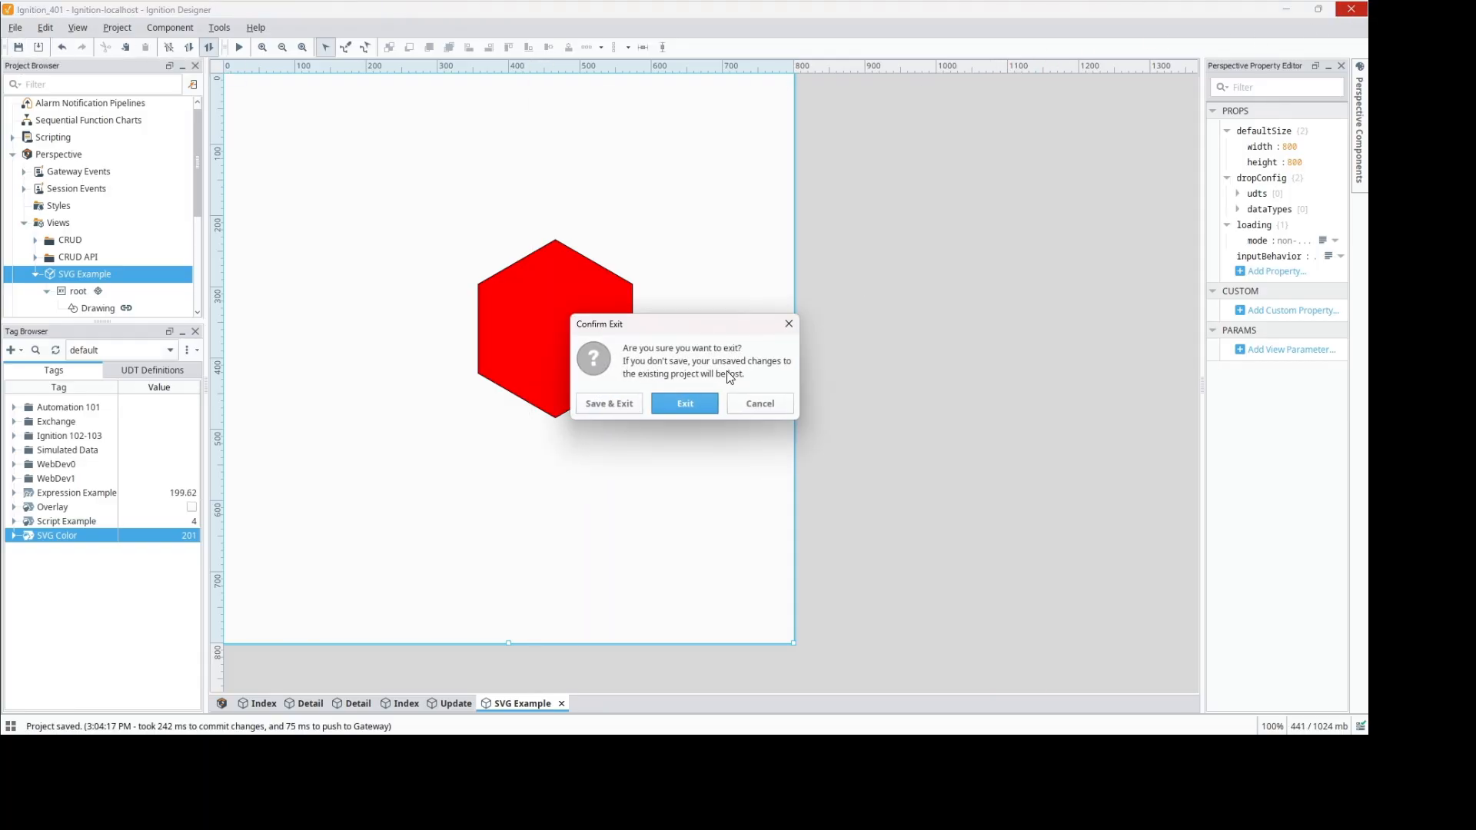
click(638, 408)
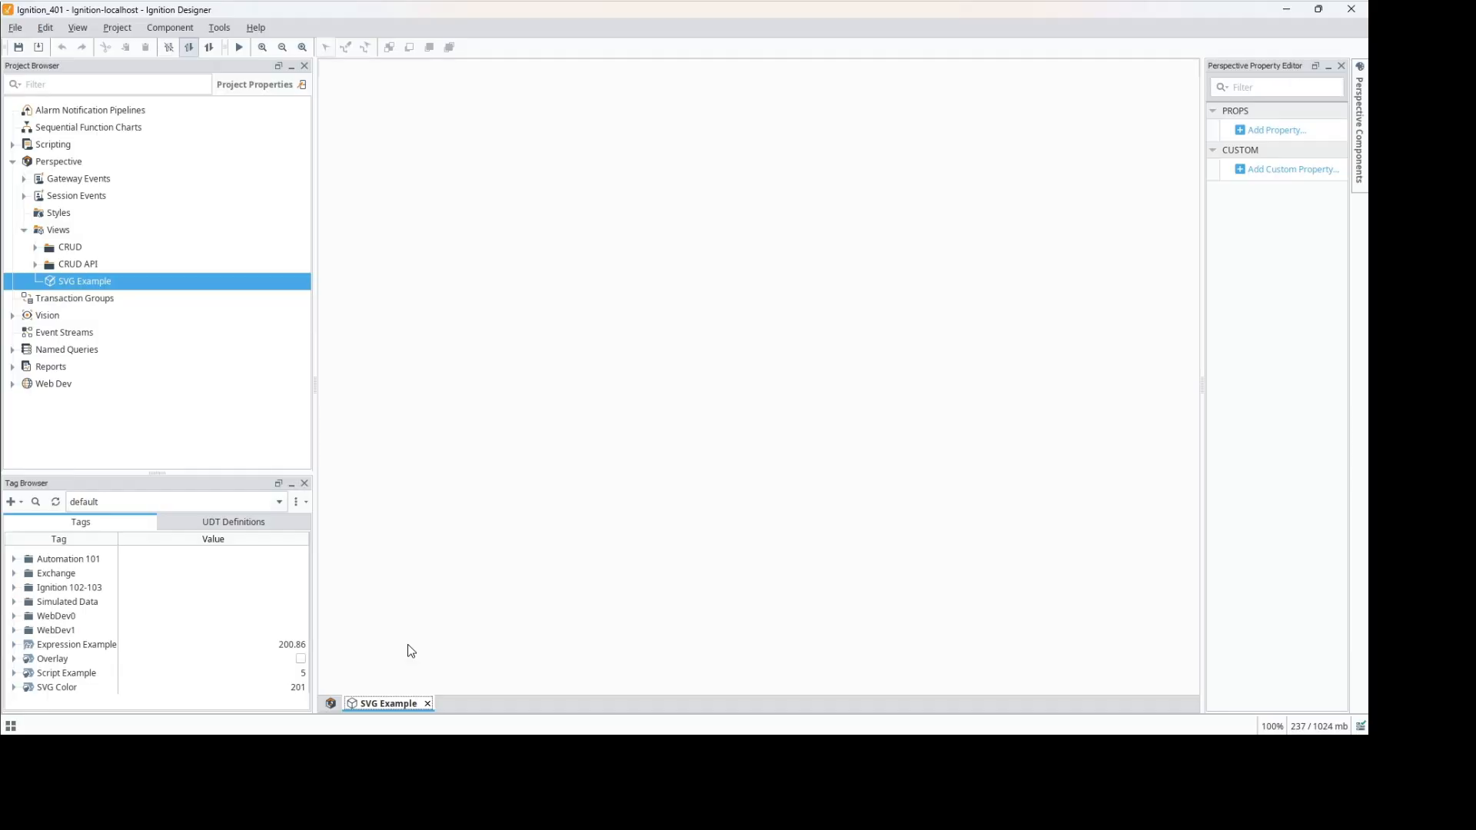
Step: Open the drawing in a widened Drawing Editor and view its Preserve Aspect Ratio options
double_click(681, 382)
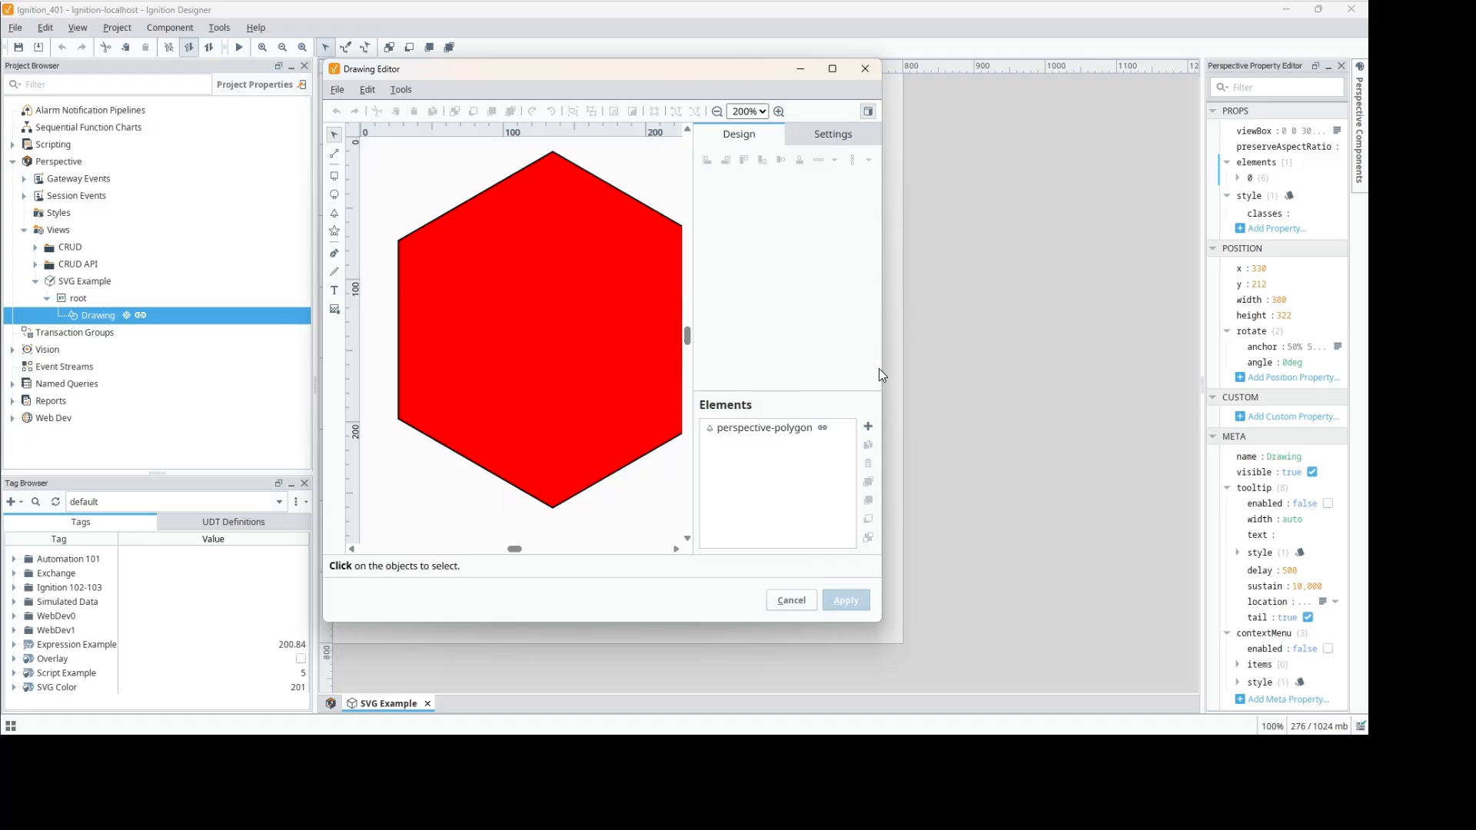
drag(880, 368, 1158, 365)
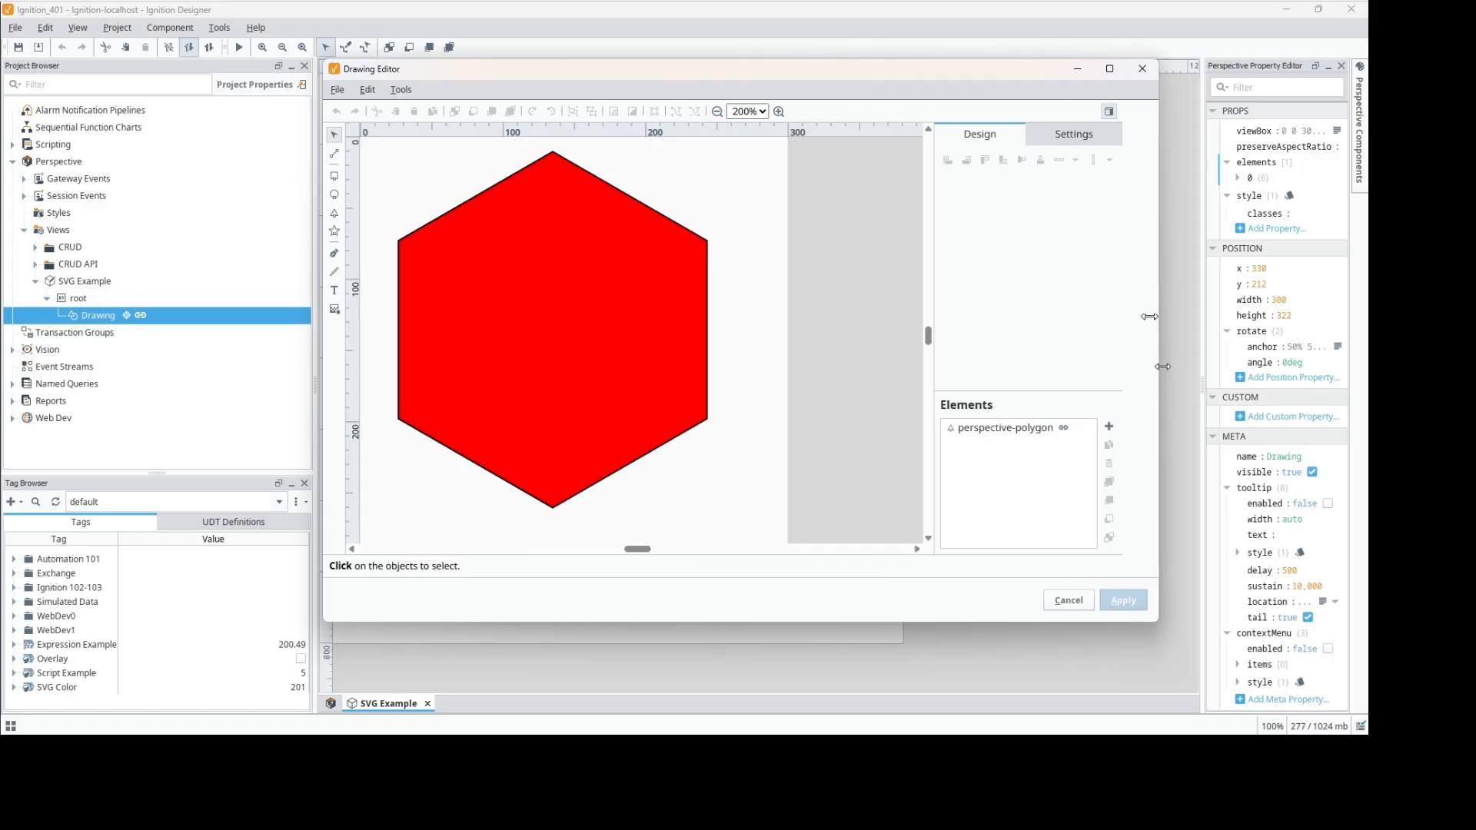
click(1104, 140)
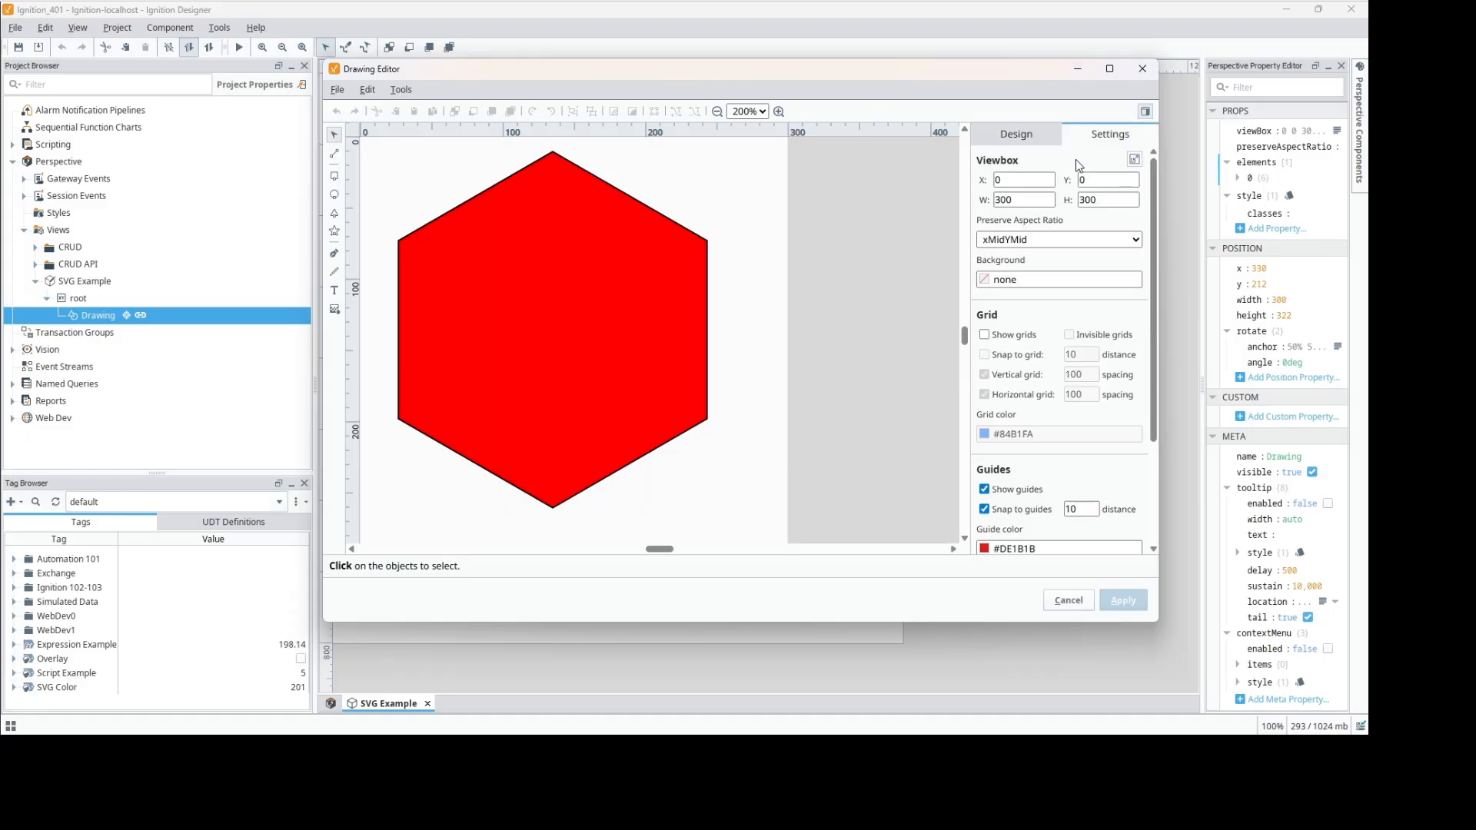
click(1085, 245)
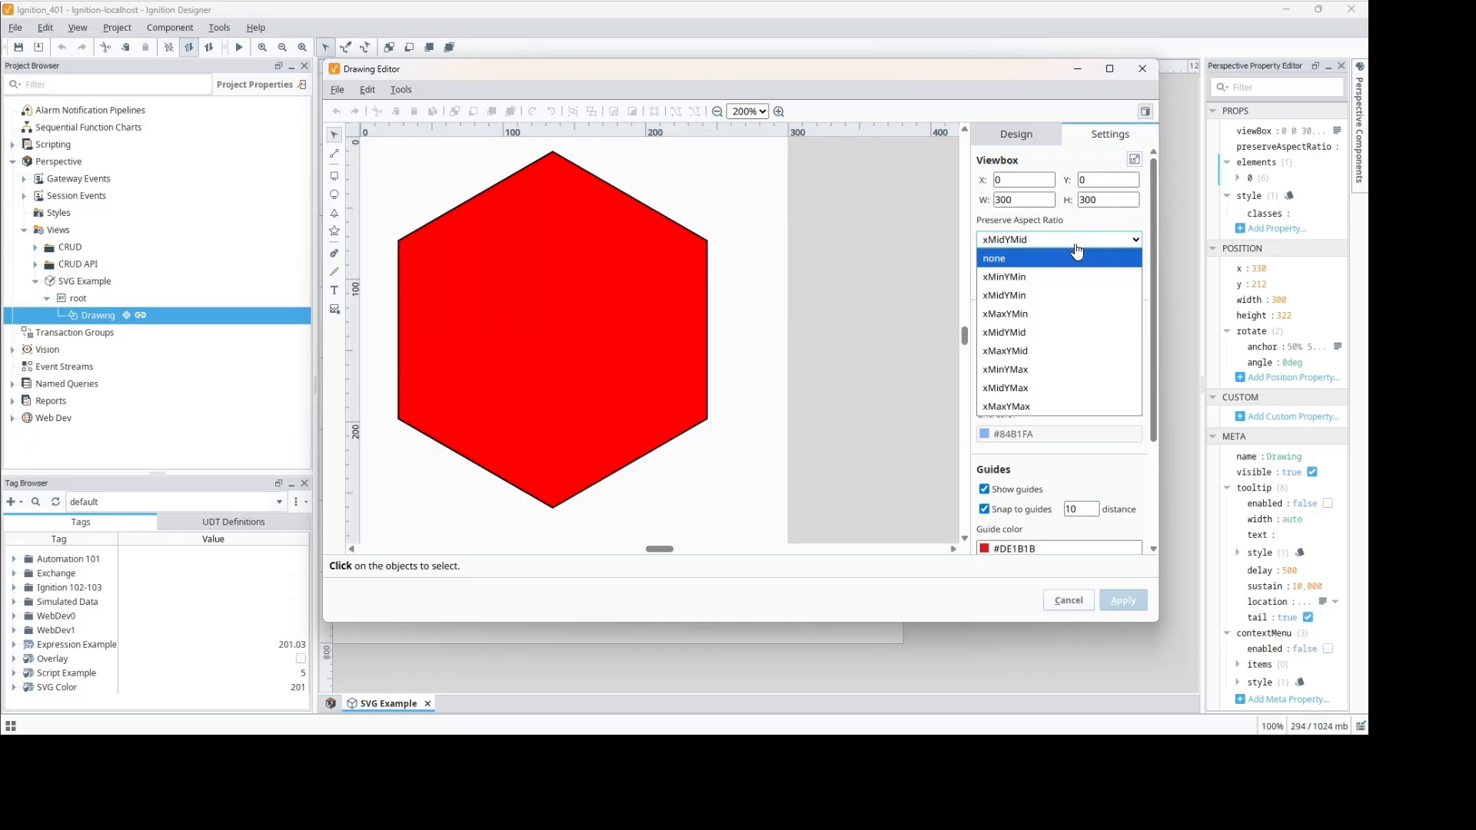
Step: Resize the drawing's viewbox to its content with a padding of 10 and apply the change
click(1136, 156)
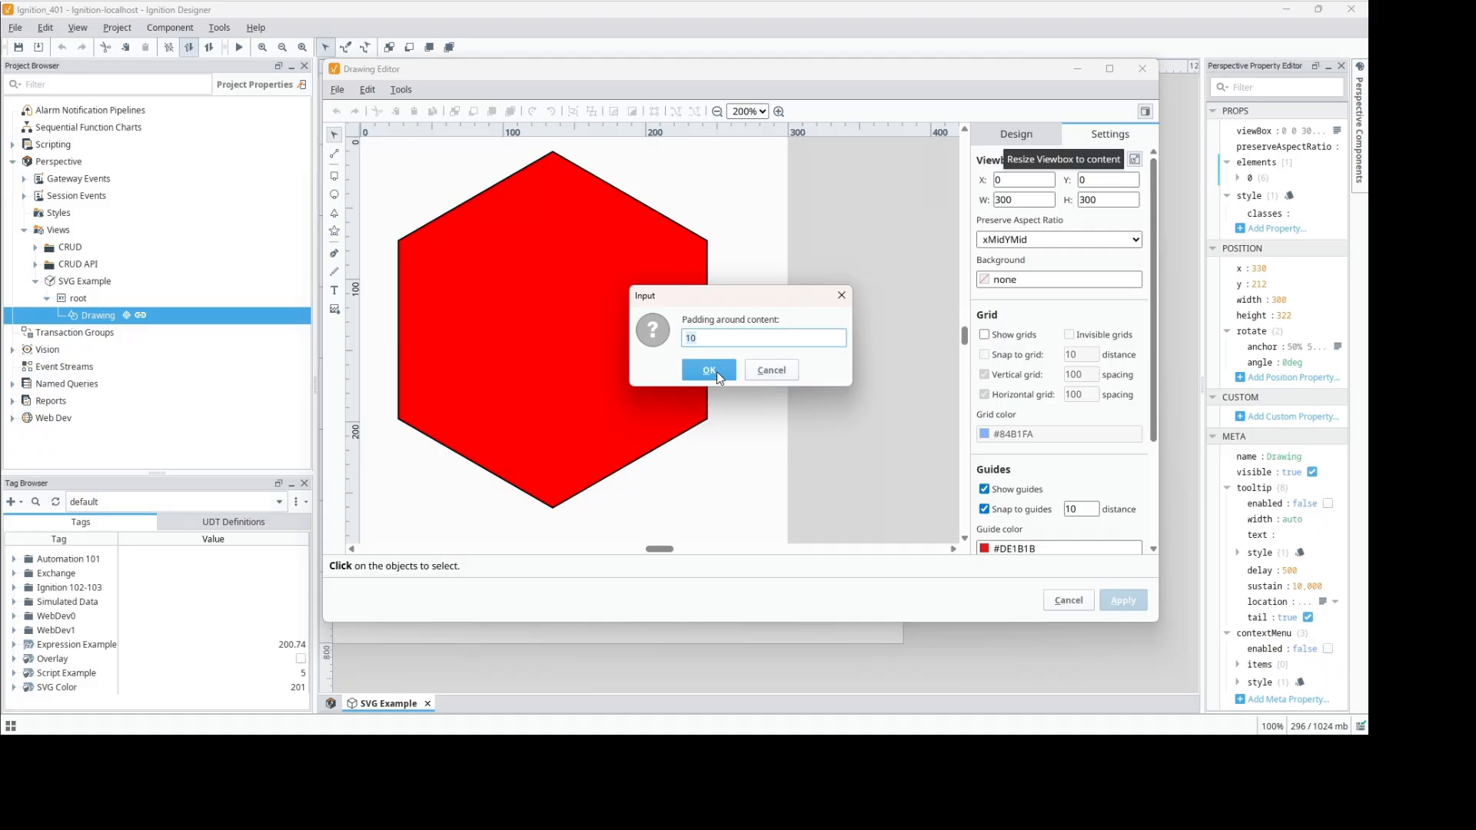
click(772, 369)
click(1135, 159)
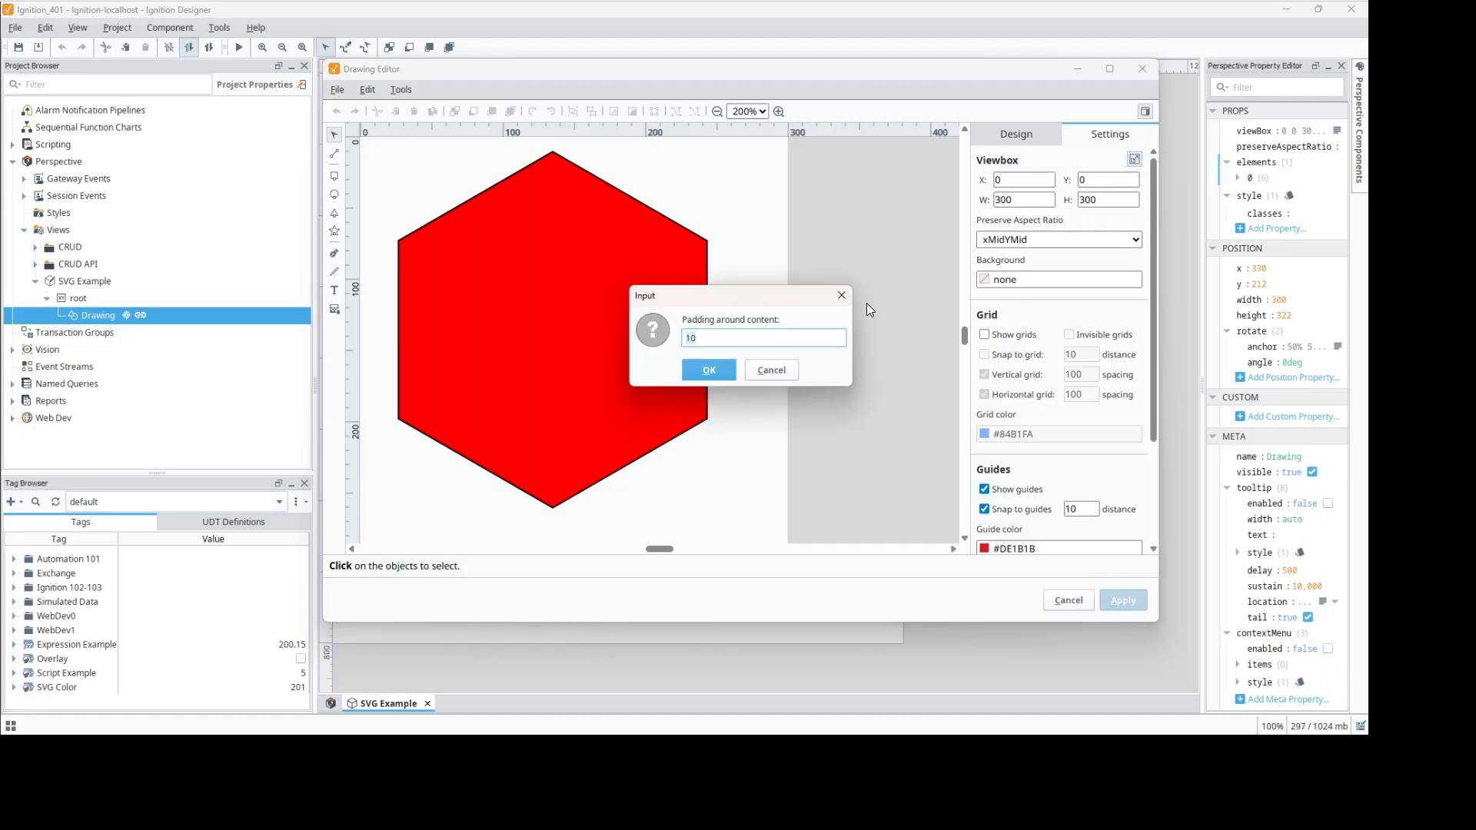
click(712, 372)
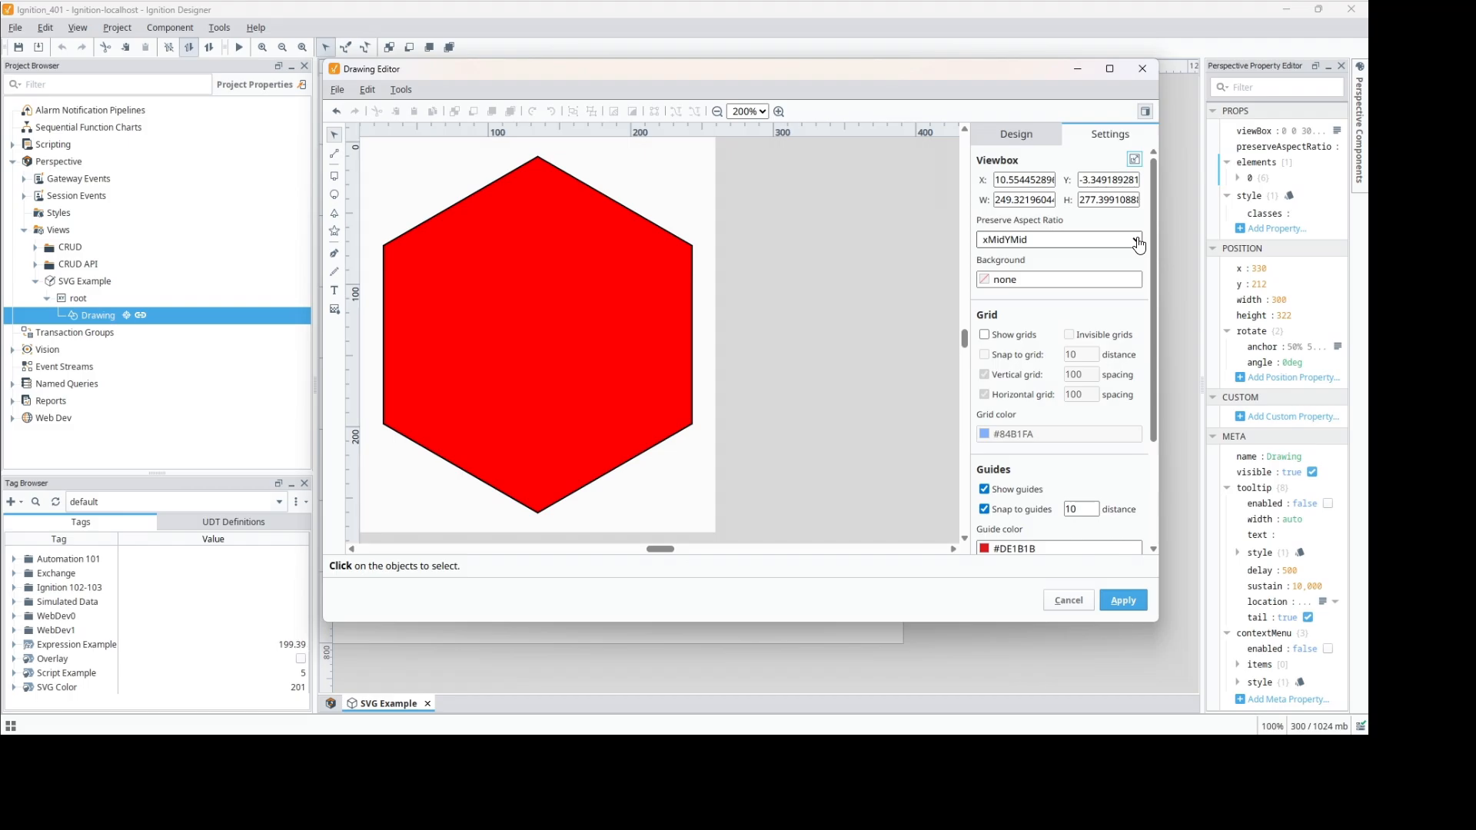
click(1118, 604)
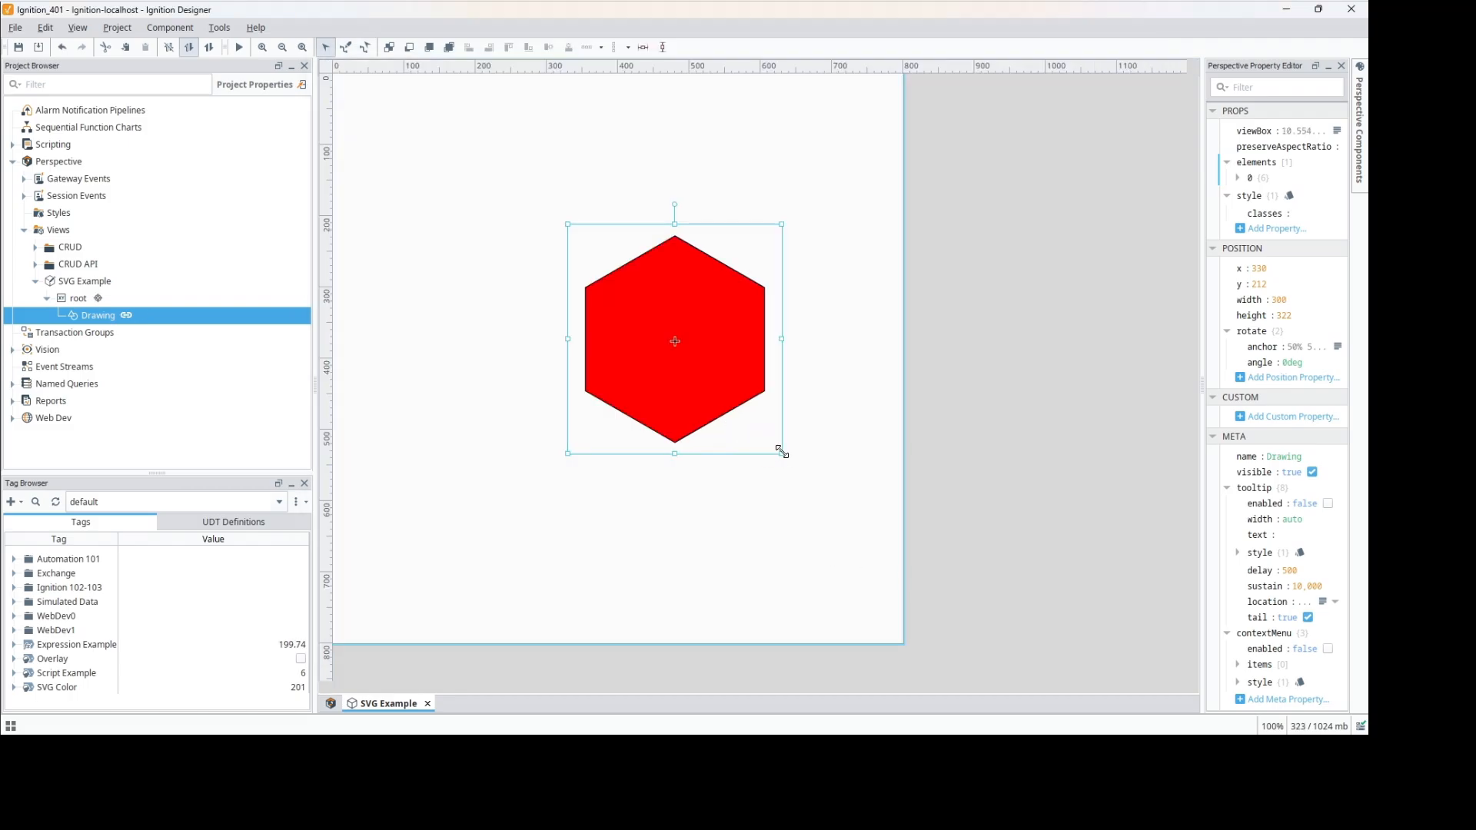
Step: Resize the Drawing component on the view to about 271 wide and 309 high
drag(782, 451, 731, 411)
mouse_move(672, 336)
mouse_down()
mouse_move(621, 271)
mouse_move(762, 444)
mouse_up()
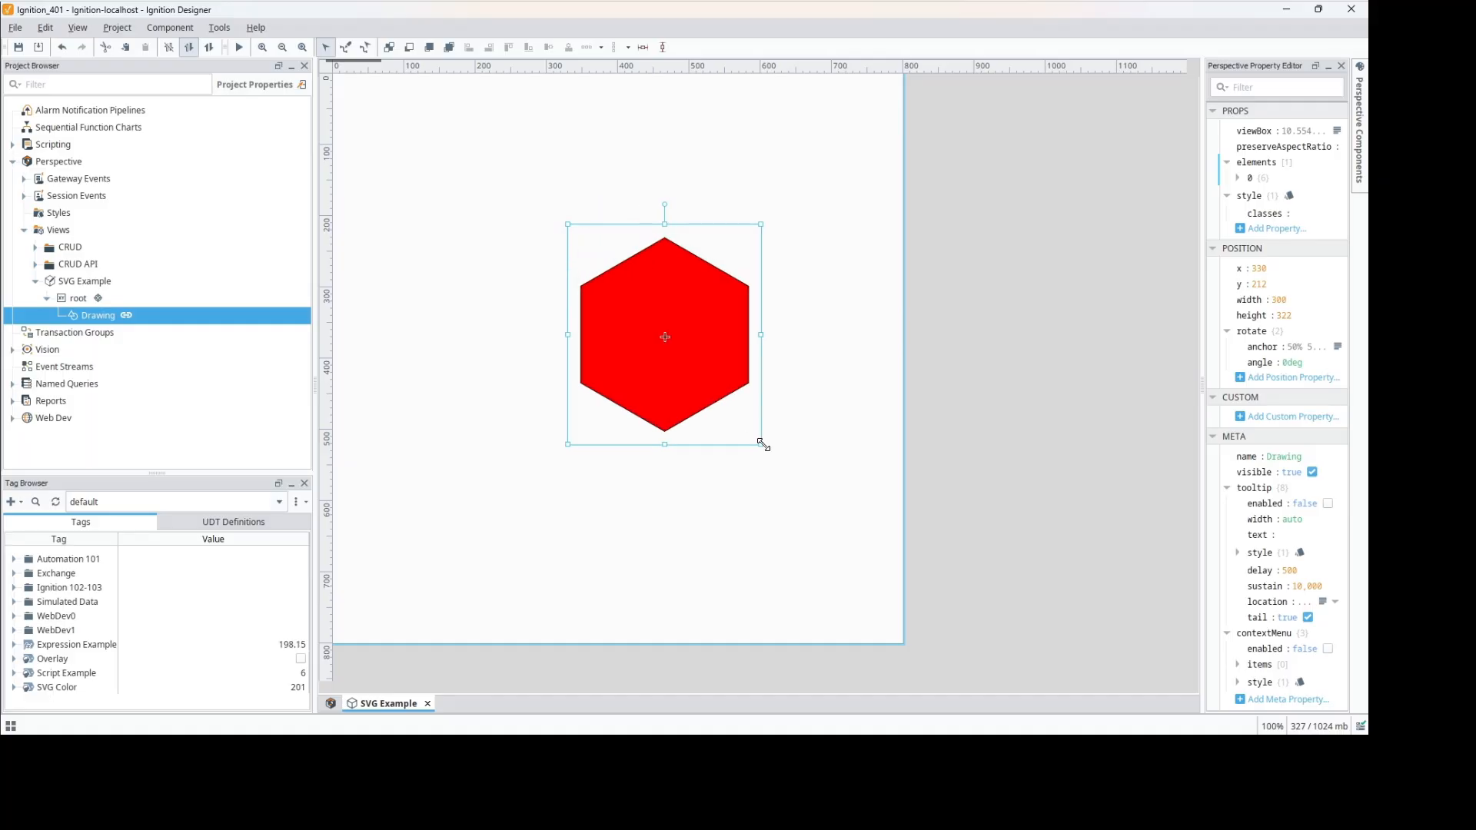
click(110, 319)
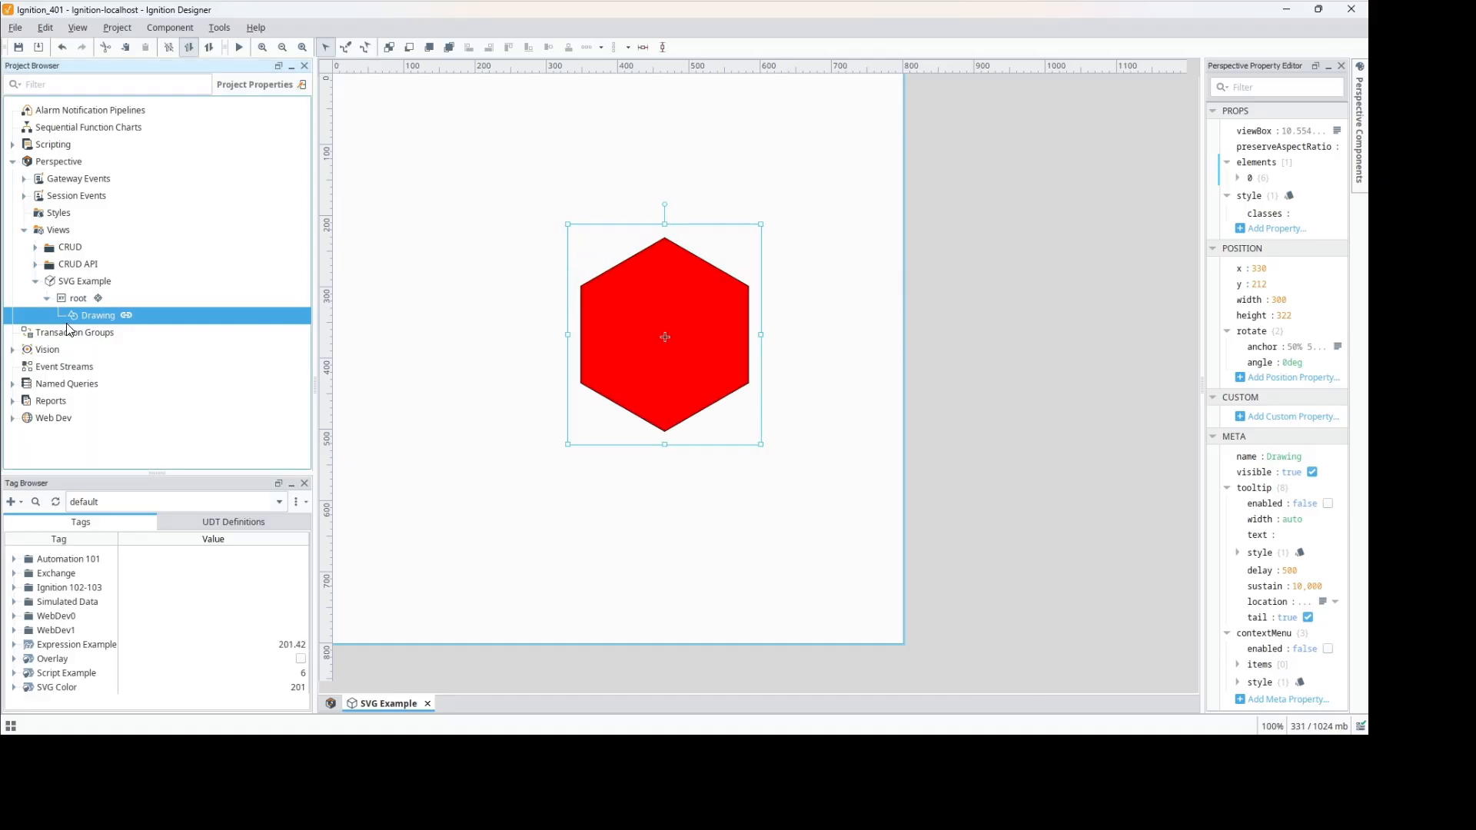
Step: Clear the X, Y, width and height values of the drawing's viewbox and apply the change
click(713, 330)
double_click(713, 331)
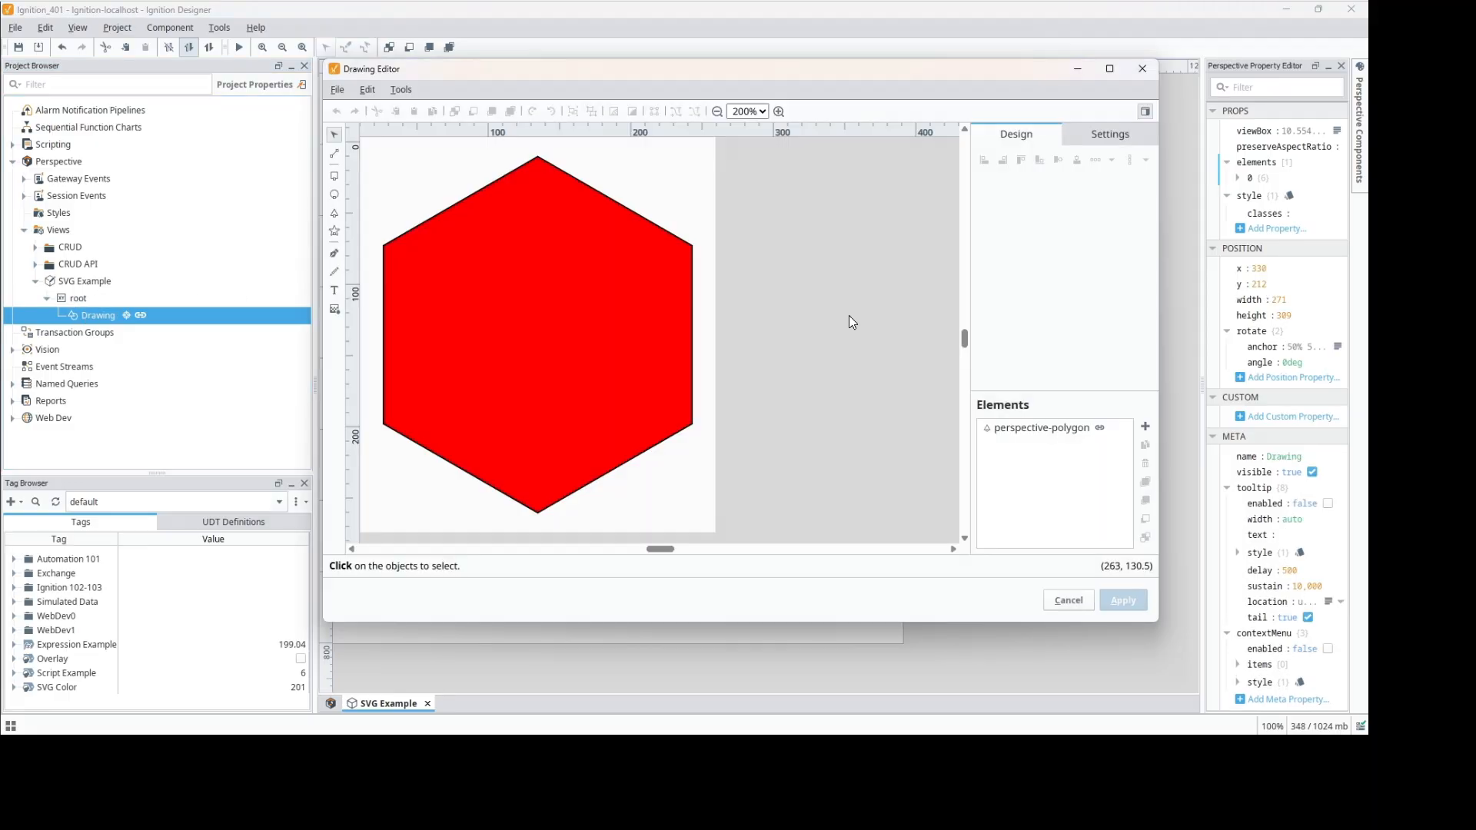
click(1077, 129)
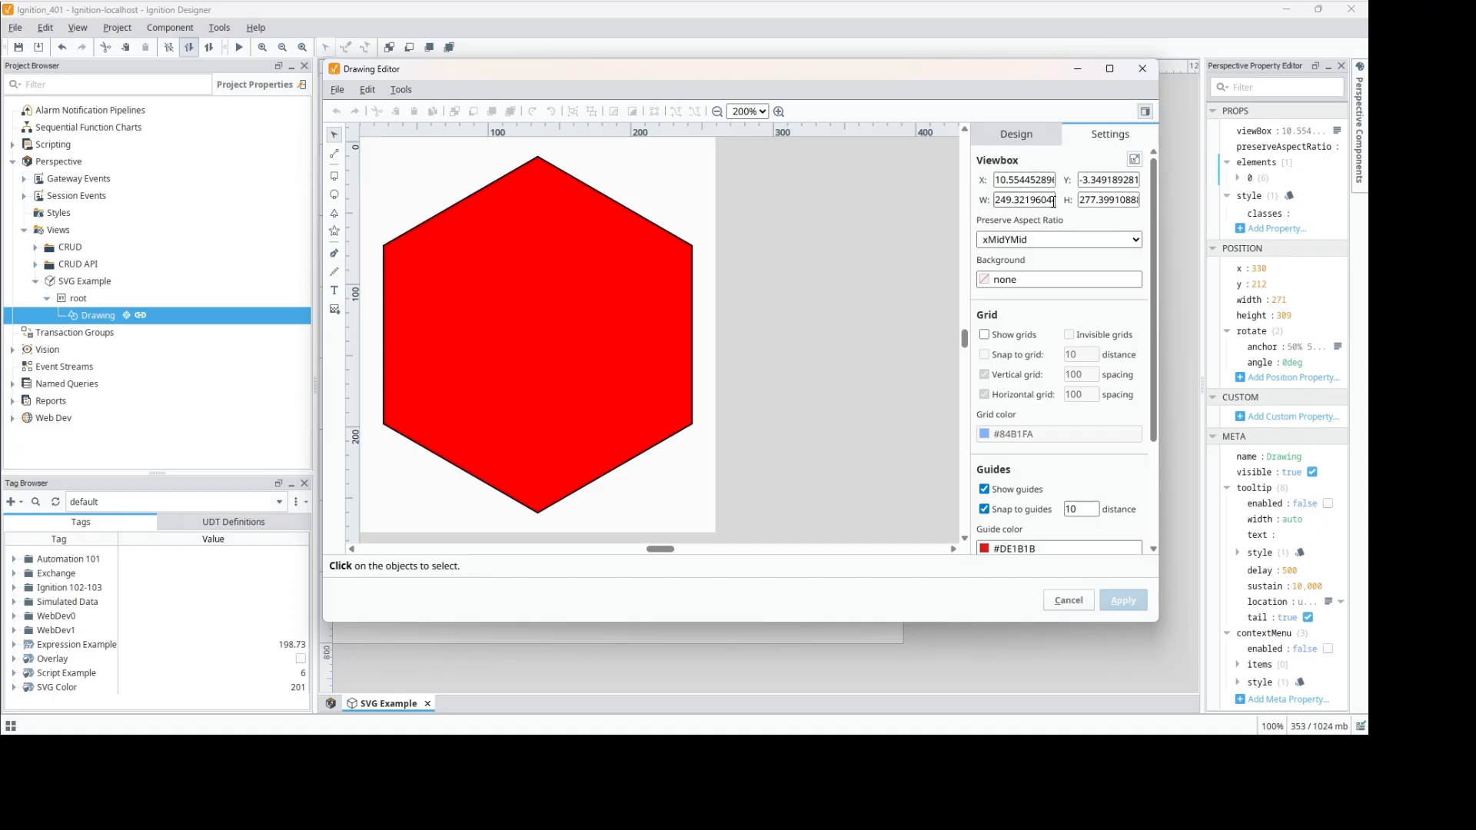
click(1042, 178)
key(BackSpace)
key(Tab)
key(BackSpace)
key(Tab)
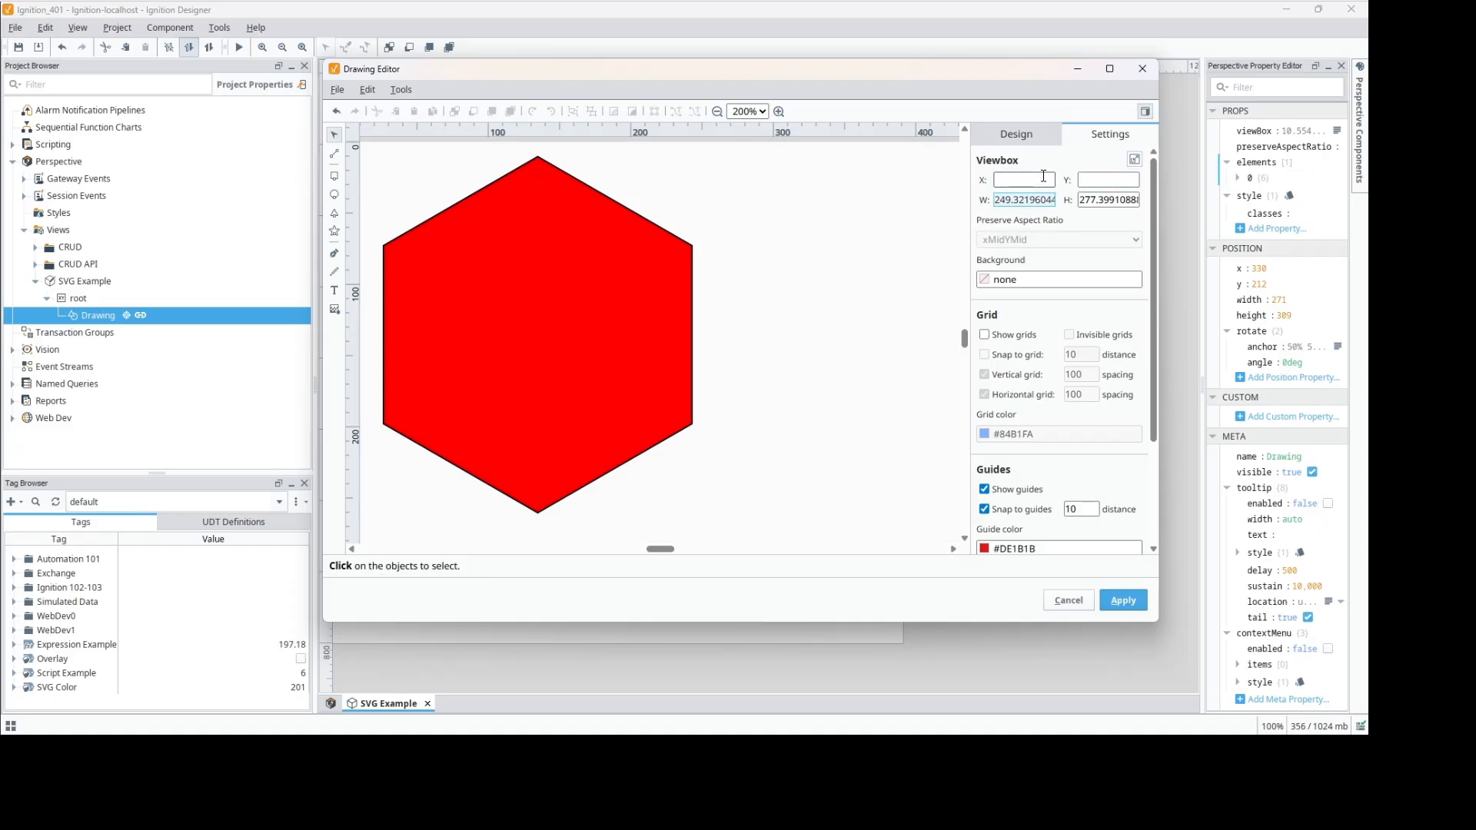
key(BackSpace)
key(Tab)
key(BackSpace)
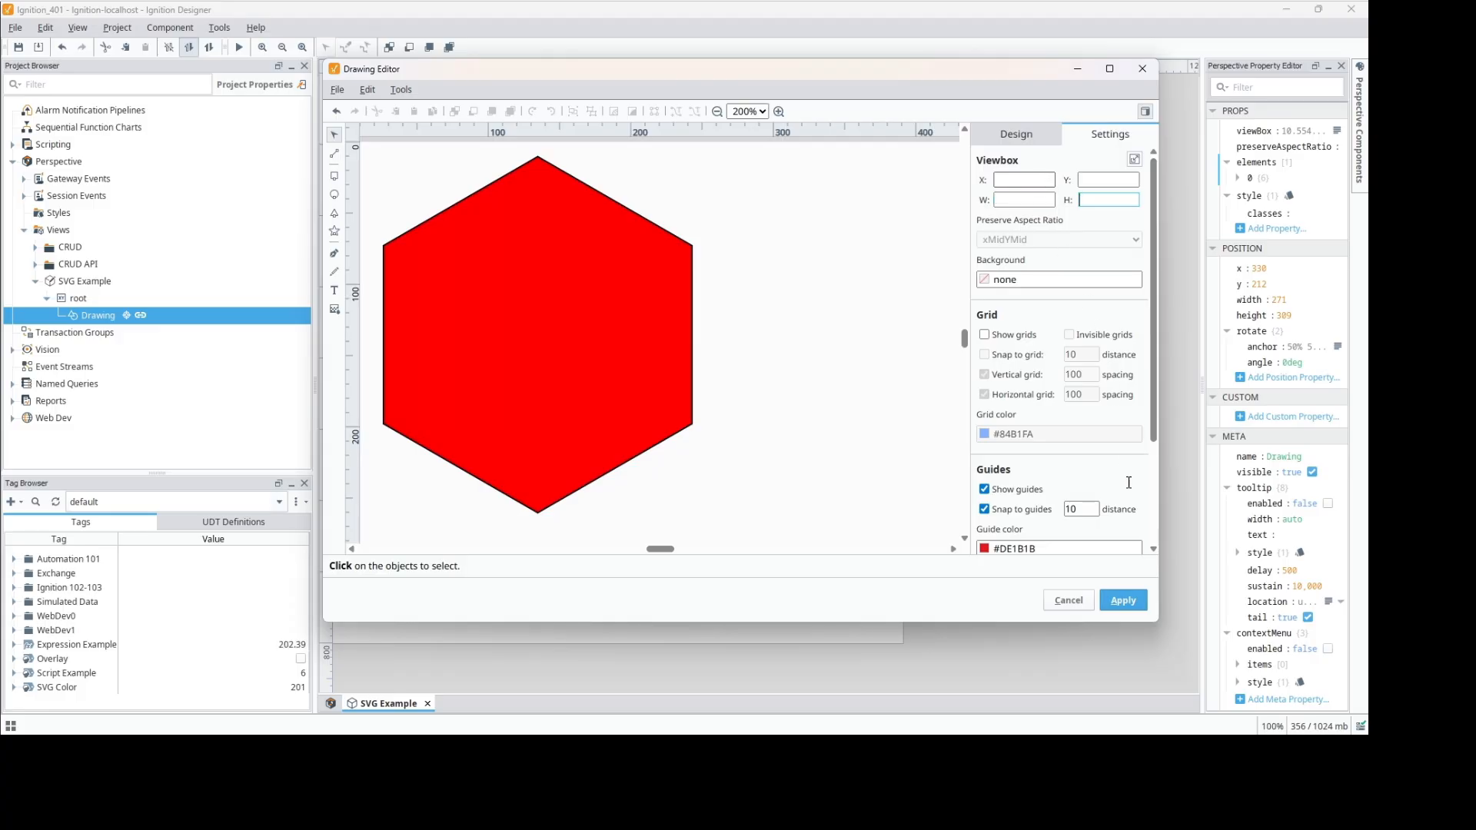
click(1117, 602)
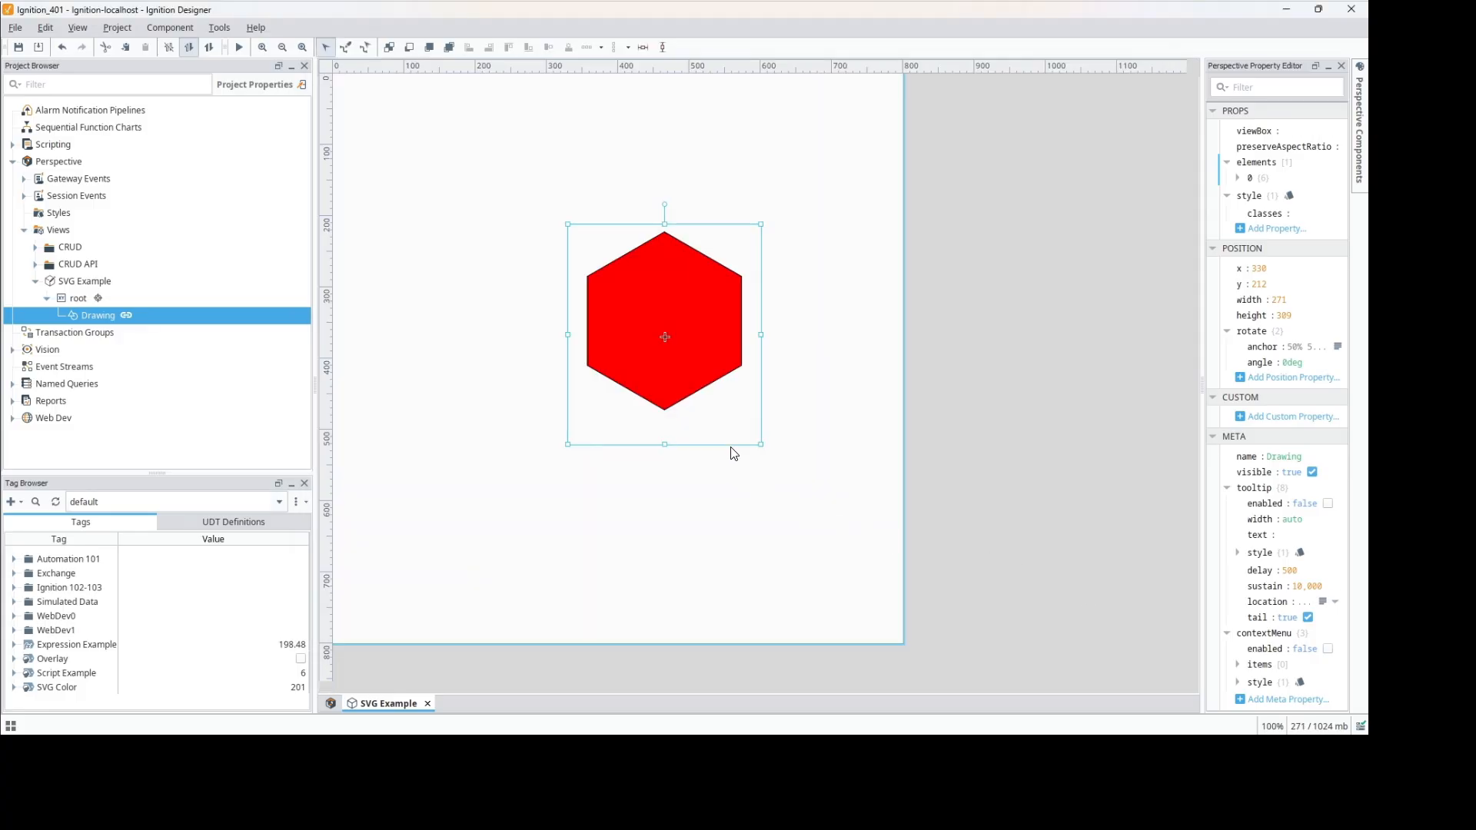
Step: Shrink and re-enlarge the Drawing component on the view to about 270 wide and 290 high
mouse_move(760, 445)
mouse_down()
mouse_move(678, 382)
mouse_move(641, 297)
mouse_up()
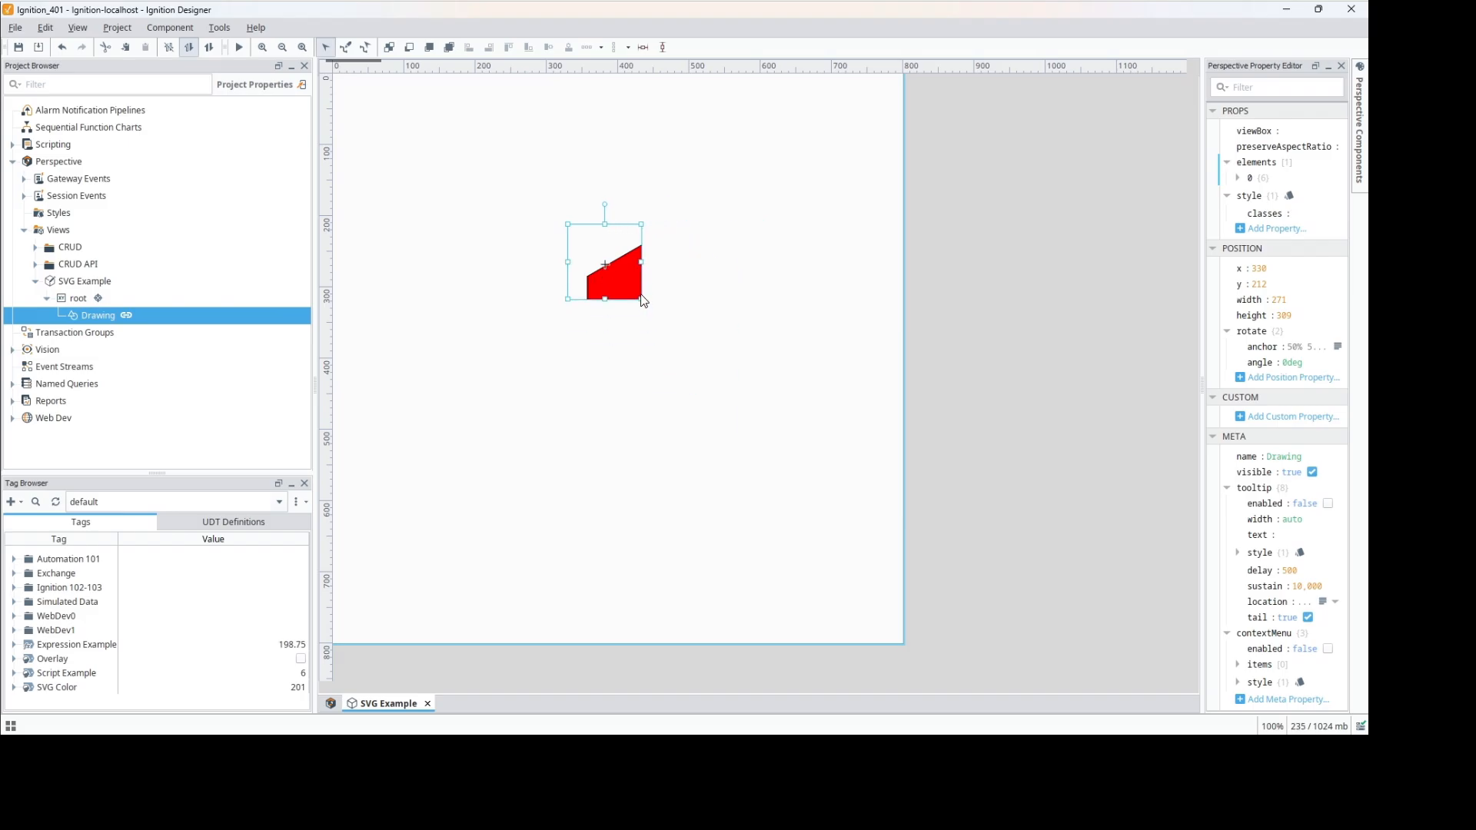
drag(705, 377, 760, 432)
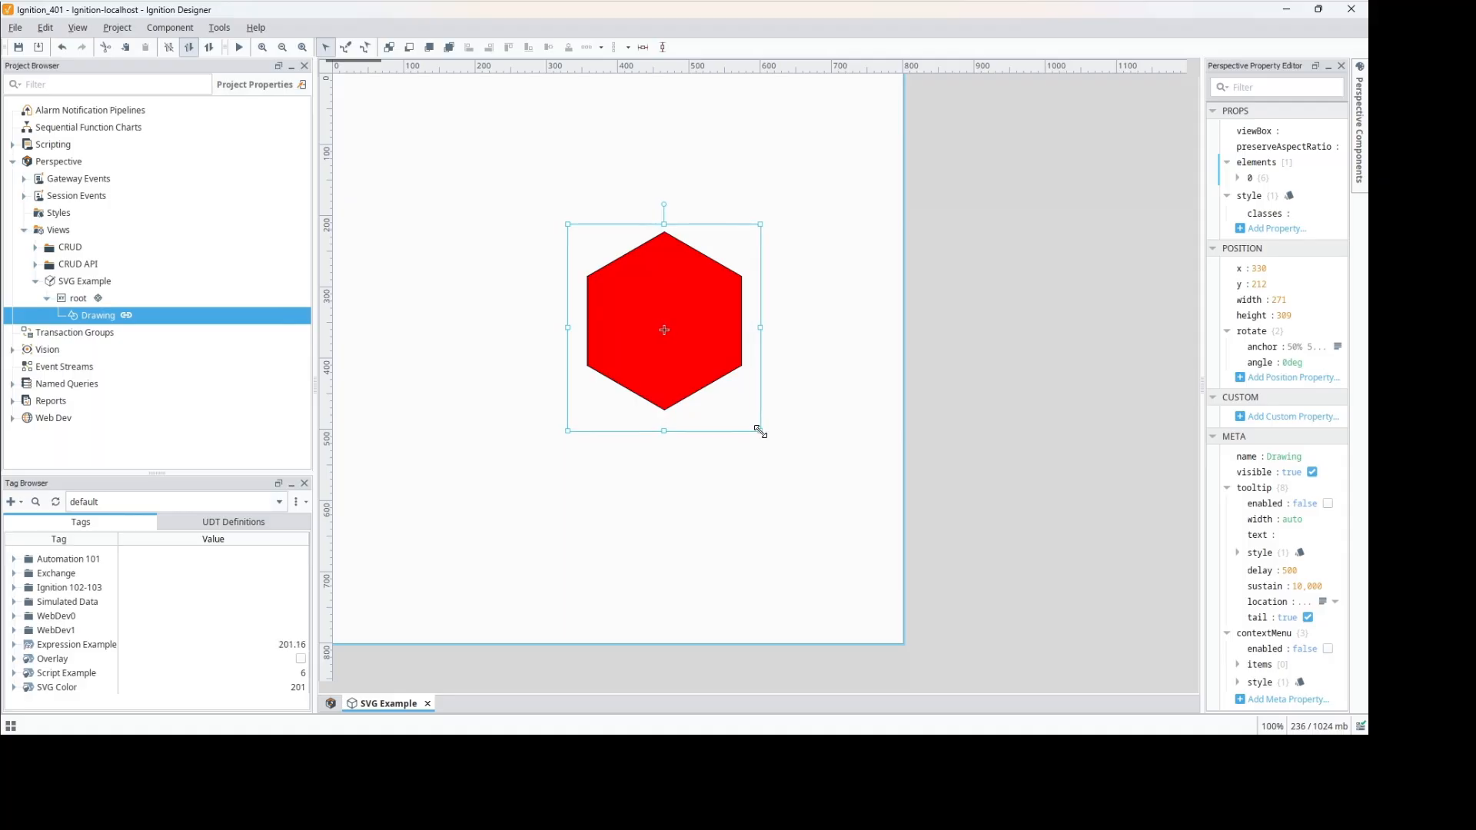
Step: Reopen the drawing for editing and fit its viewbox to the content with the default padding
double_click(670, 375)
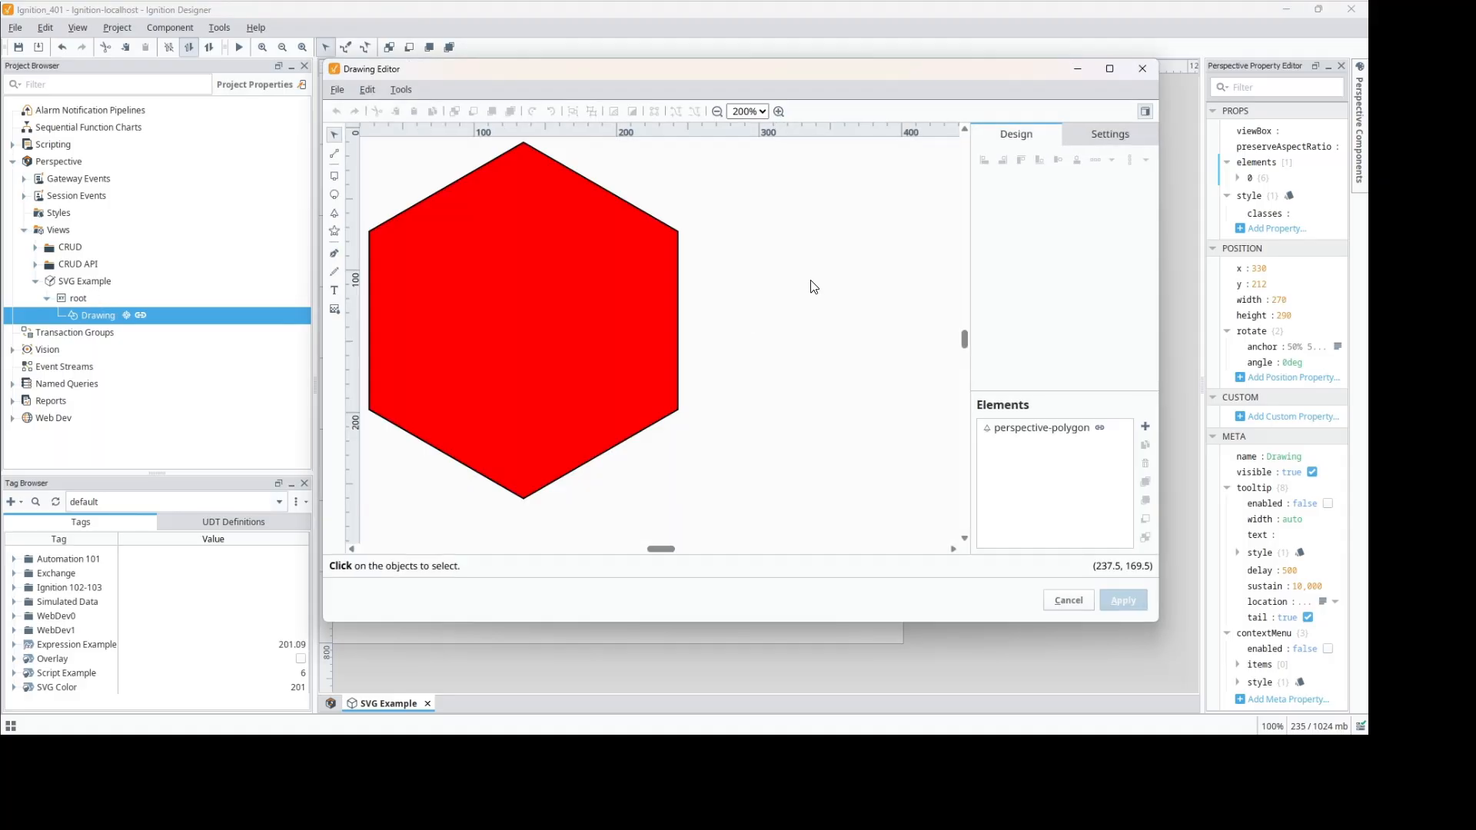
click(1134, 138)
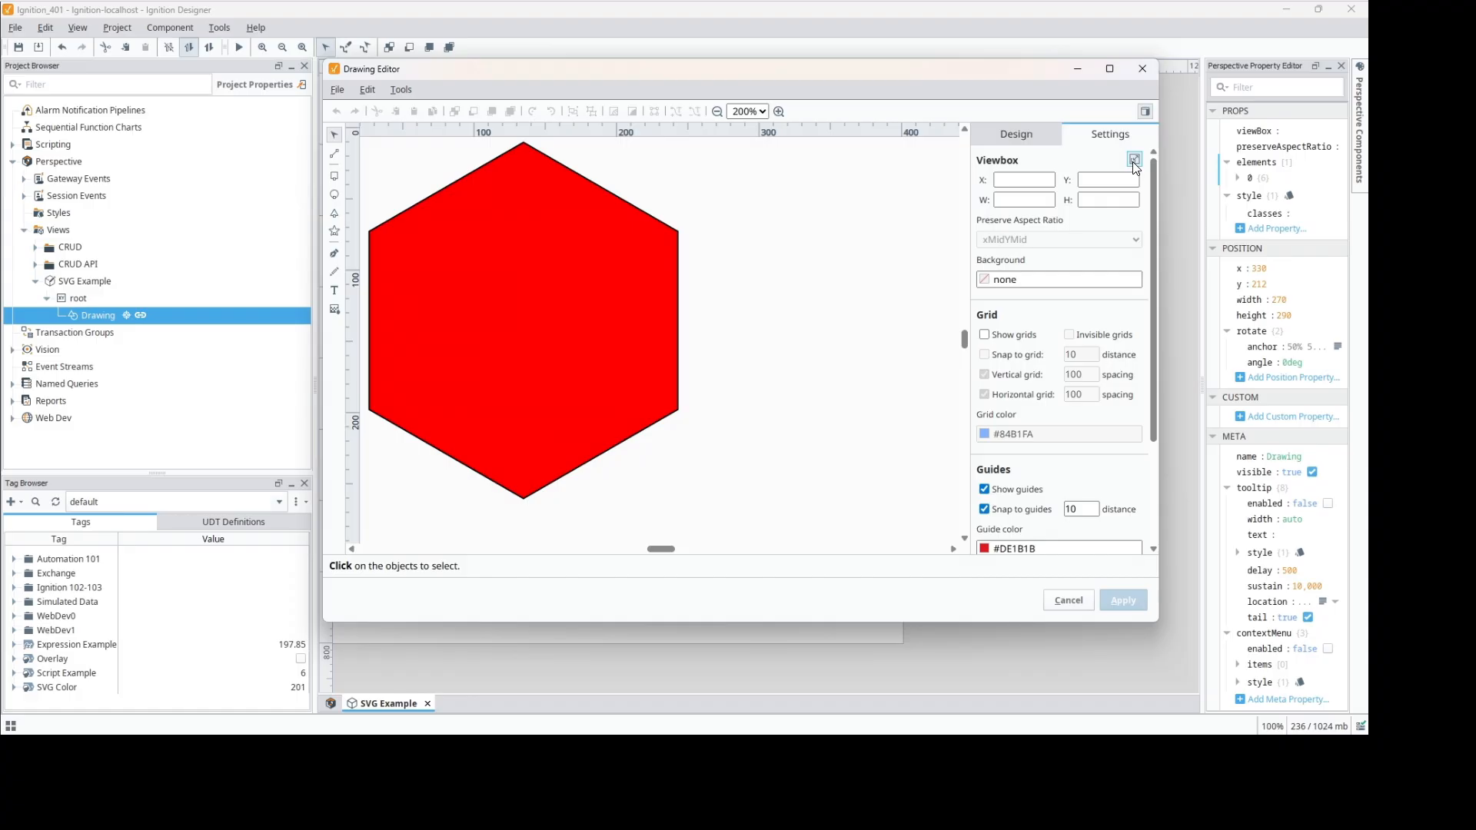
click(1134, 160)
click(710, 366)
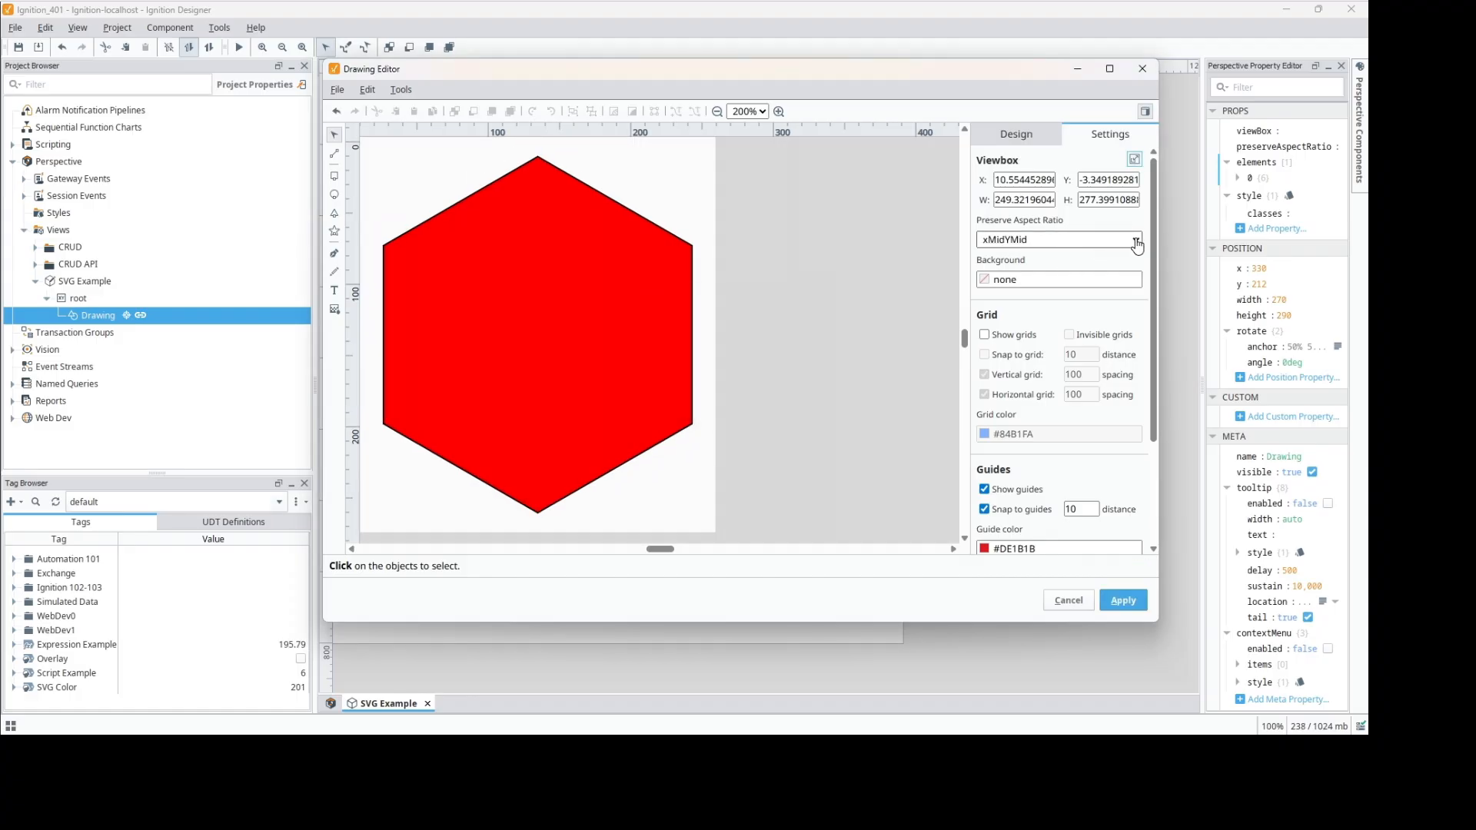
Step: Show the drawing grid and set both the vertical and horizontal grid spacing to 10
click(1009, 341)
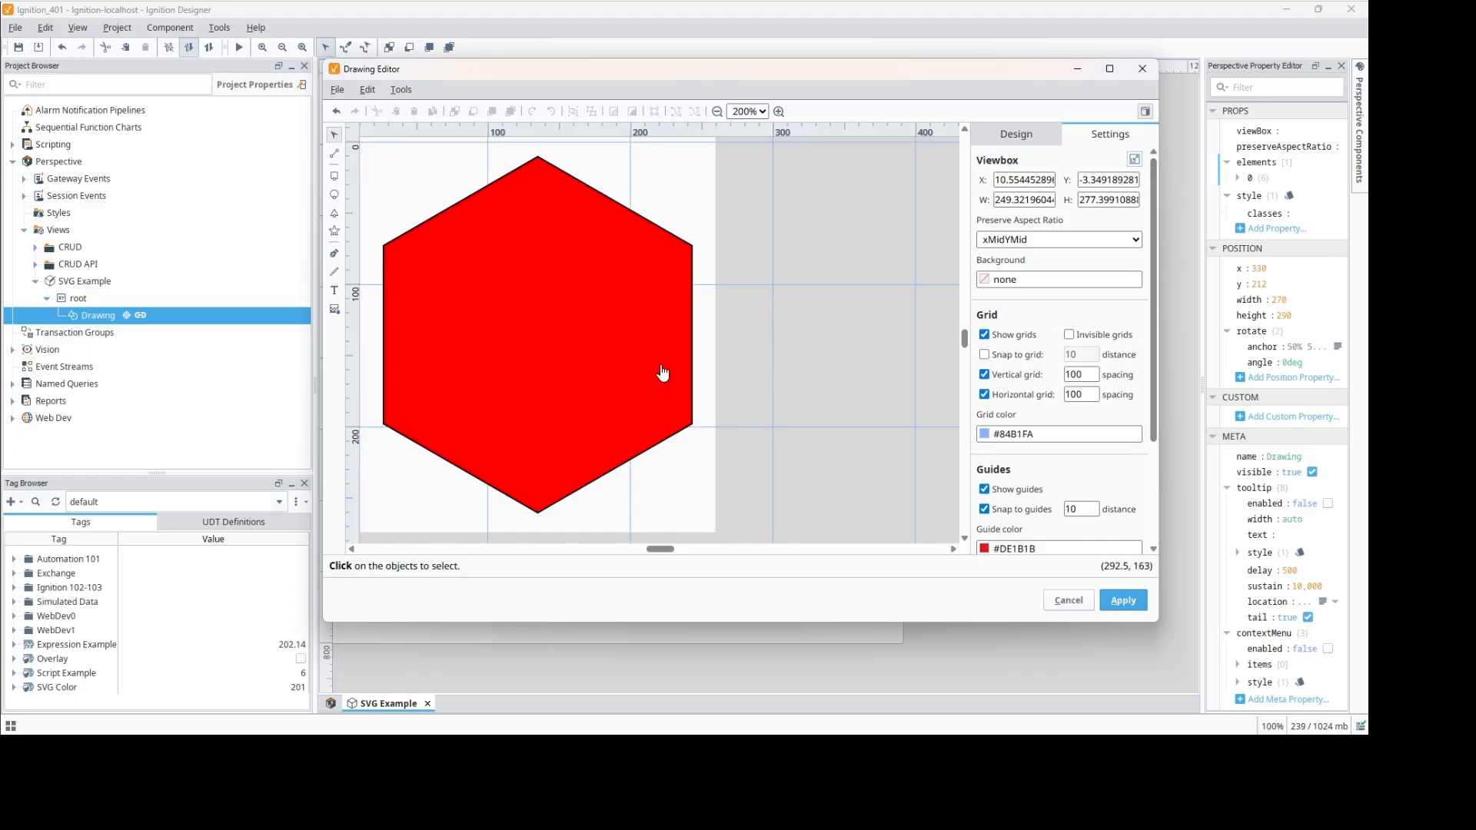
click(1091, 372)
key(BackSpace)
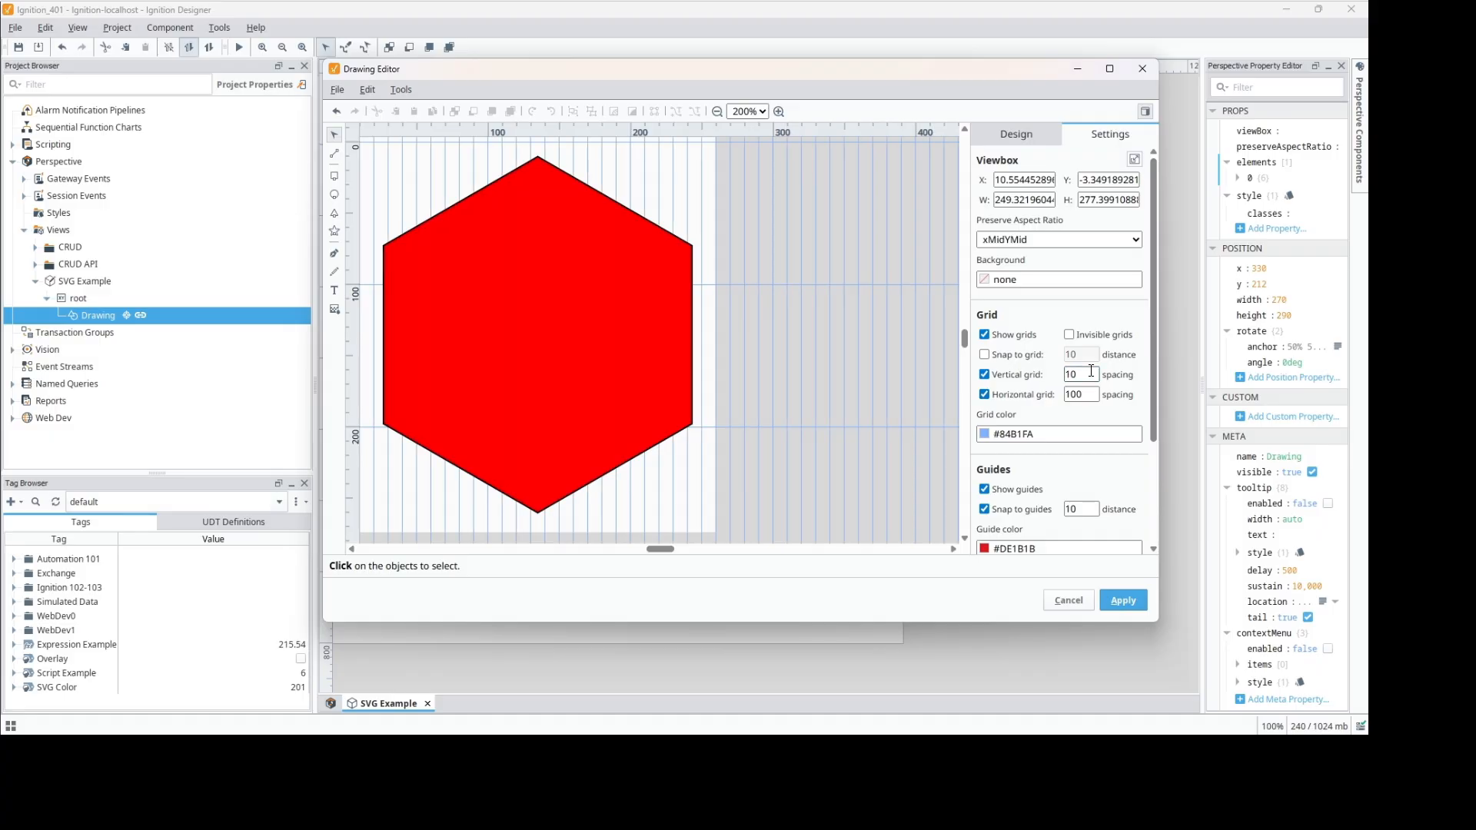
click(1090, 394)
key(BackSpace)
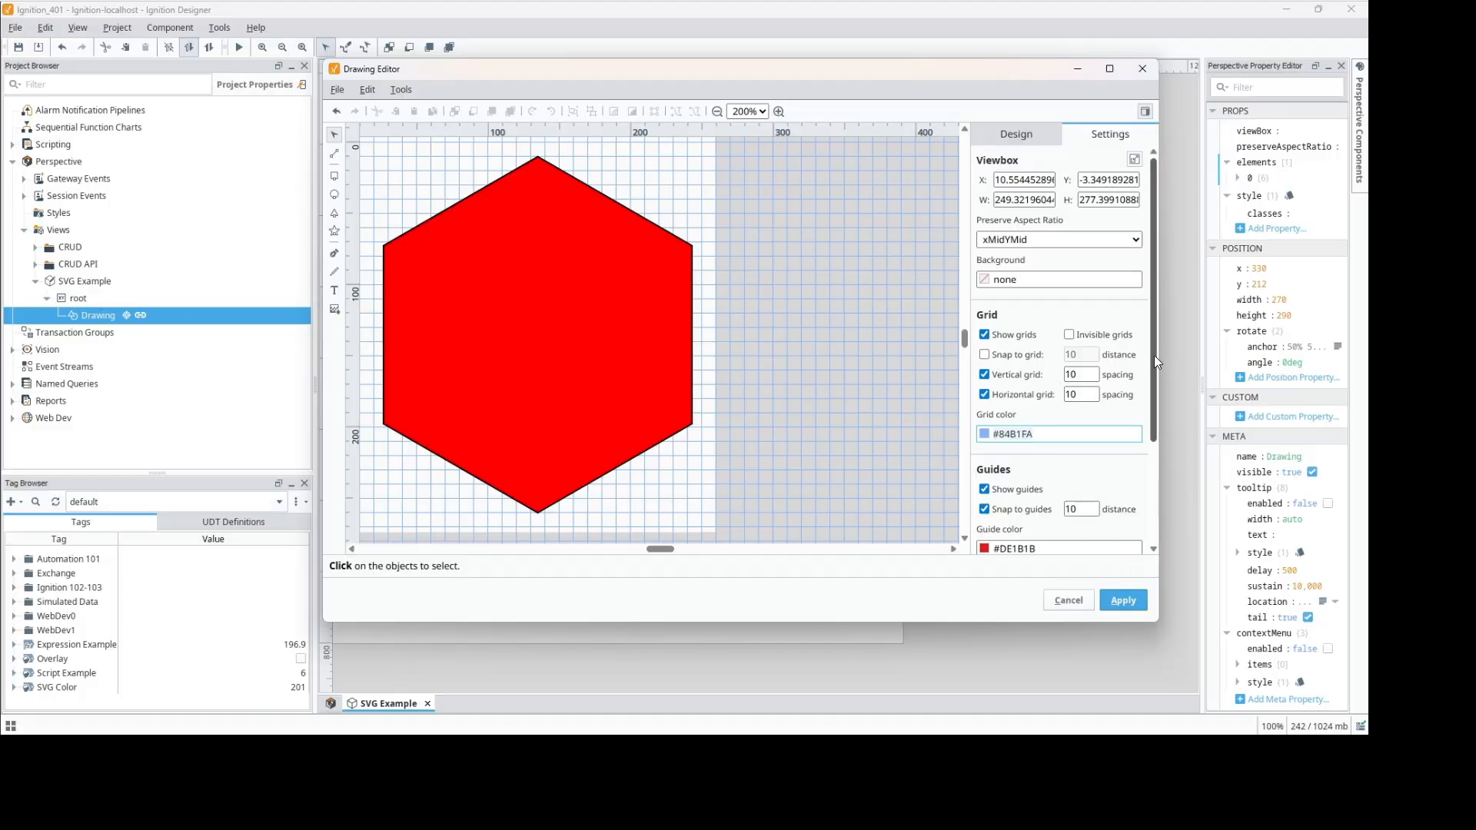
Step: Add a vertical guide along the hexagon's left edge, at about X 20
drag(1153, 358, 1150, 475)
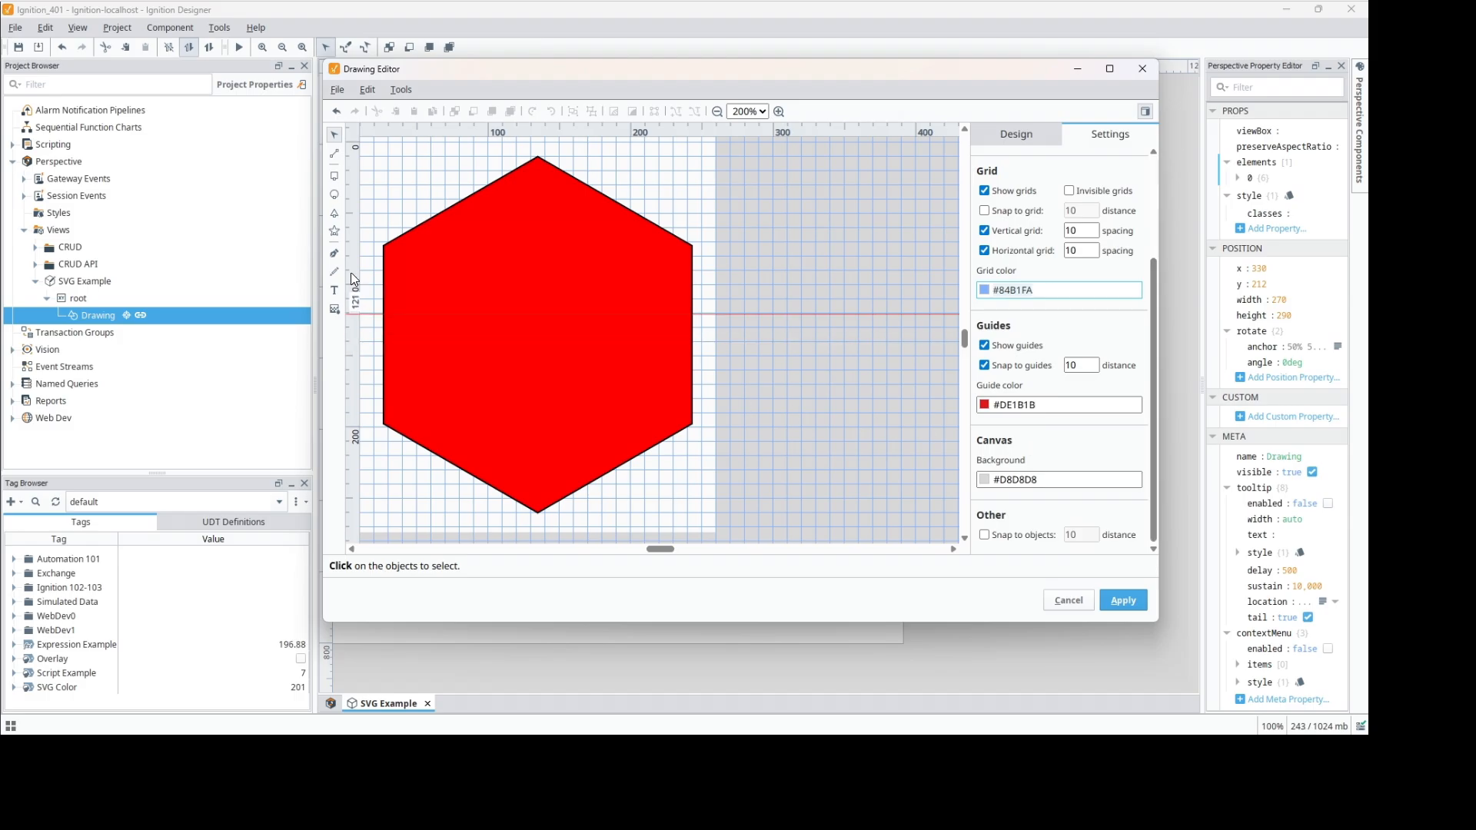
click(382, 128)
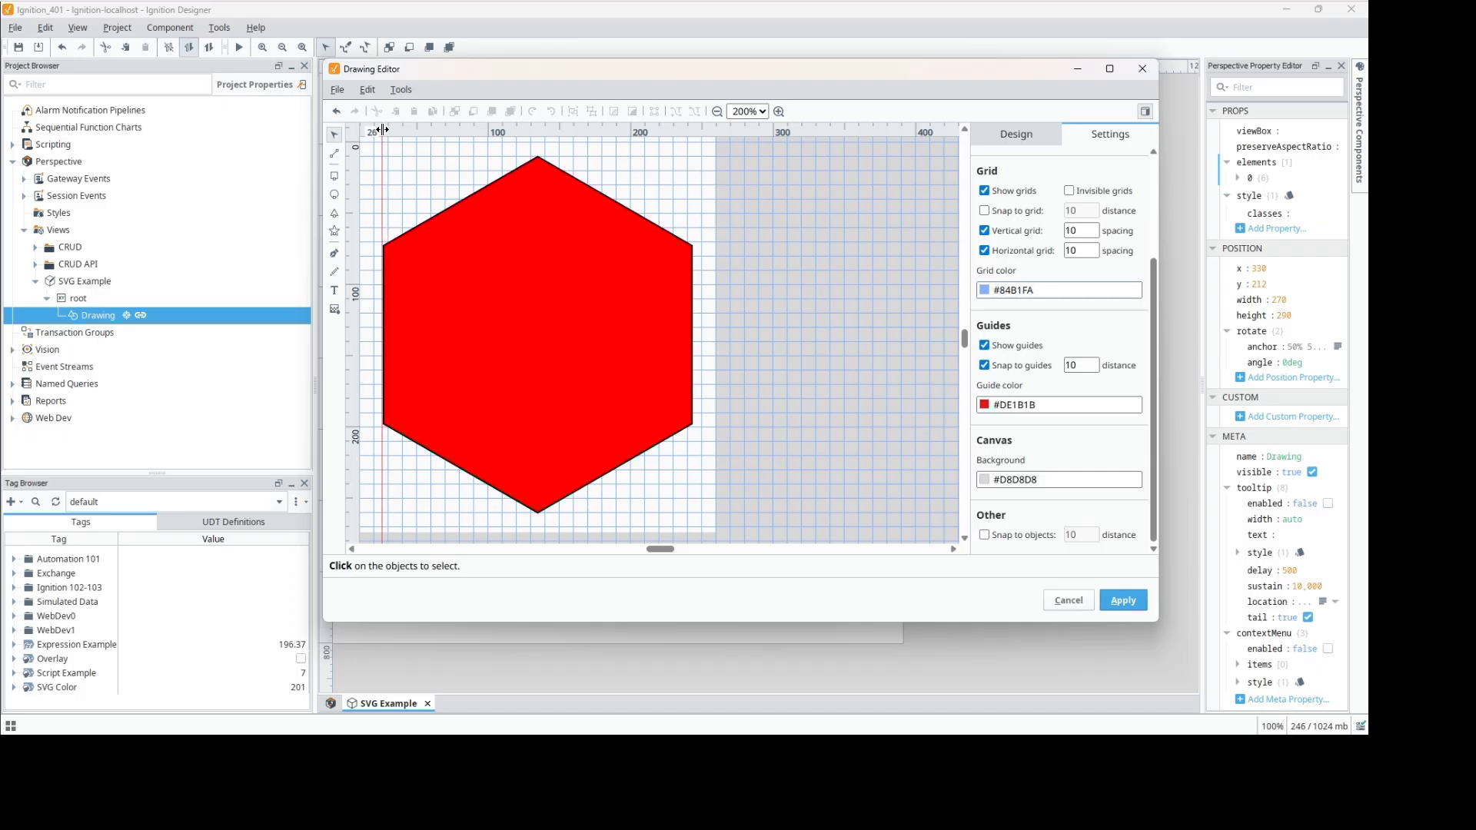
Step: Add a vertical guide along the hexagon's right edge at about X 244 and horizontal guides at its upper and lower side corners
click(693, 124)
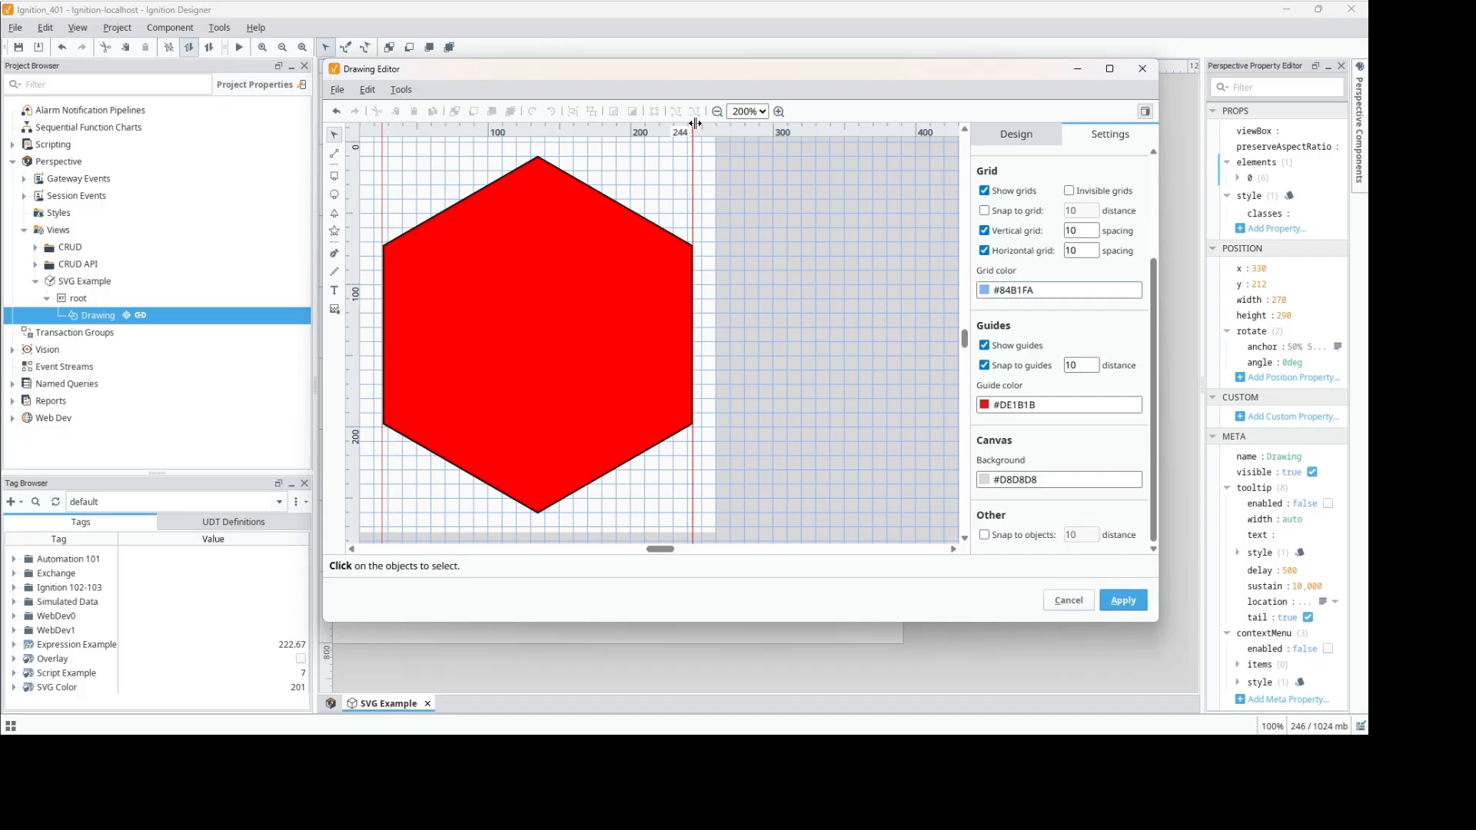
click(352, 238)
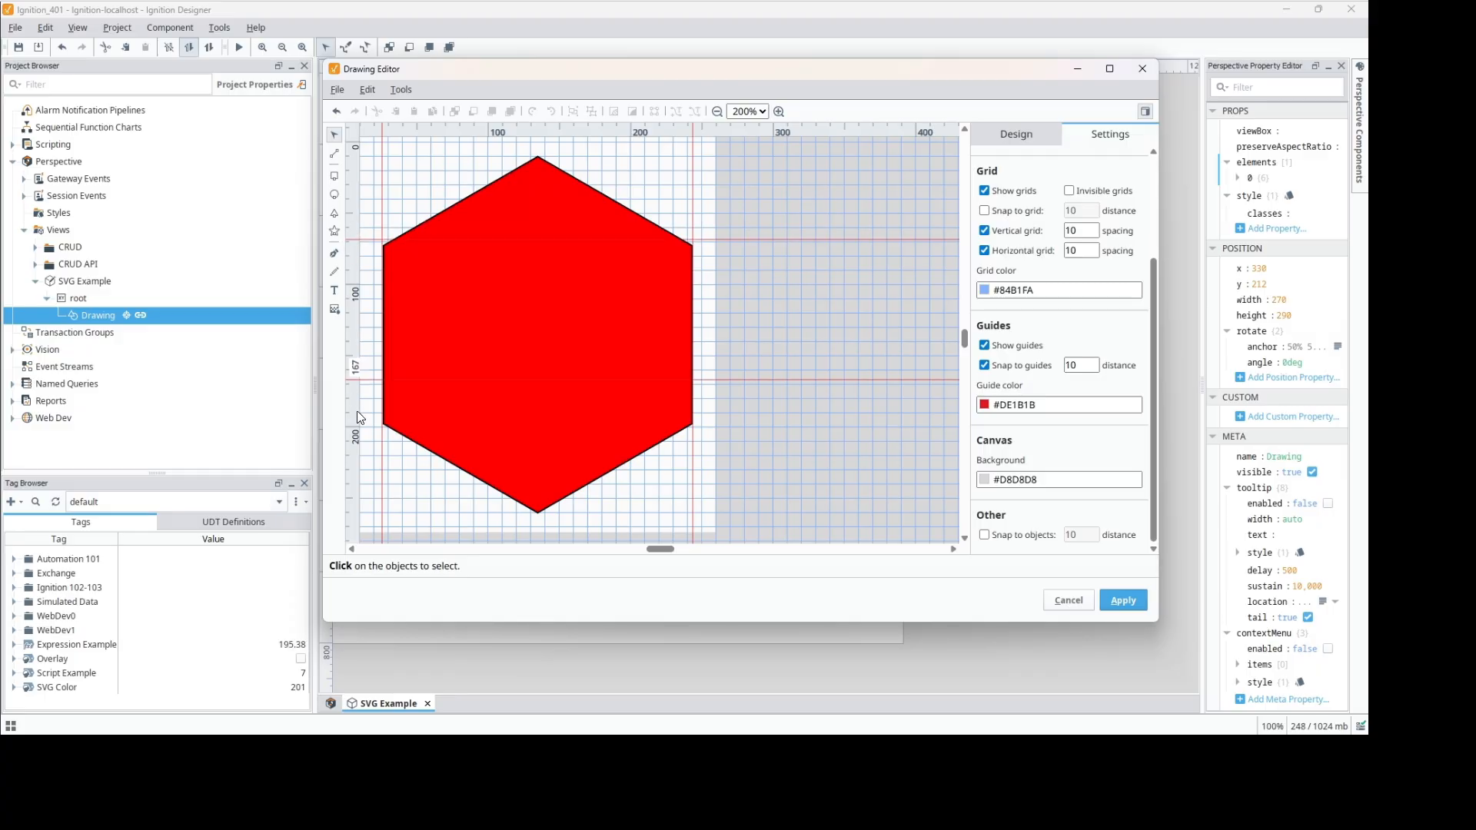
click(352, 427)
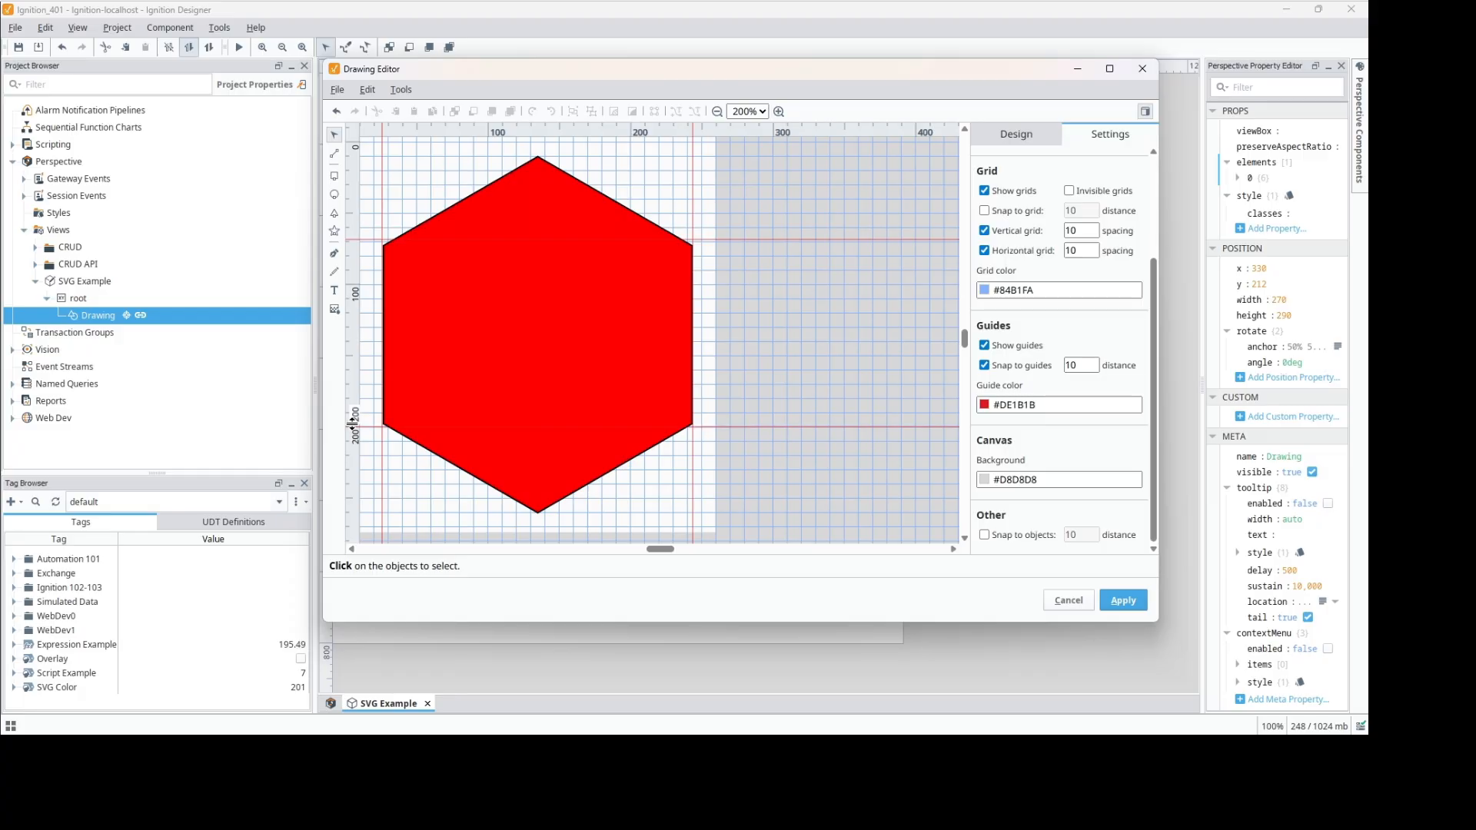
Step: Toggle the guides' visibility off and on, and remove all vertical and horizontal guides around the hexagon
click(983, 347)
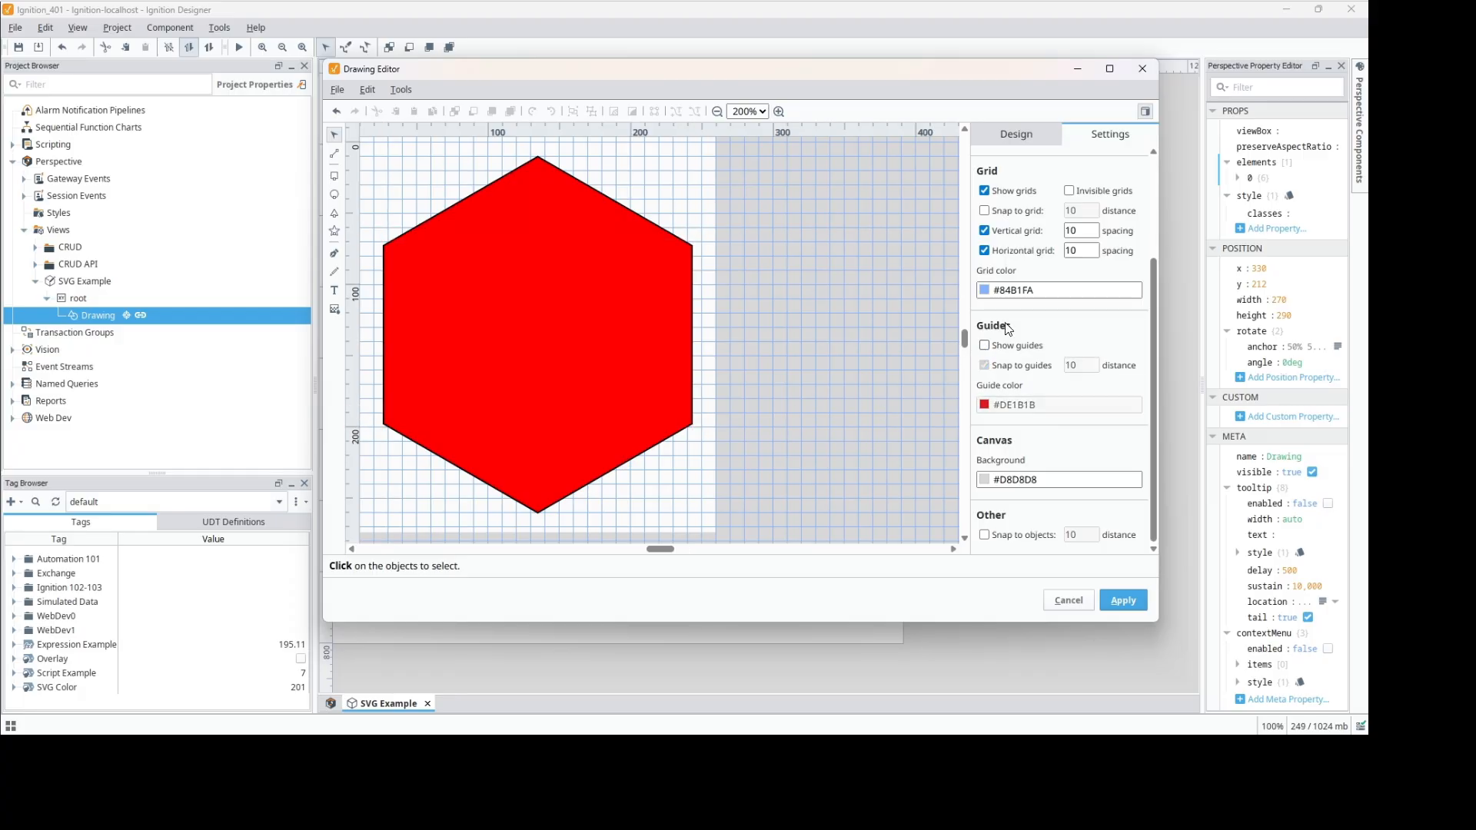
click(984, 345)
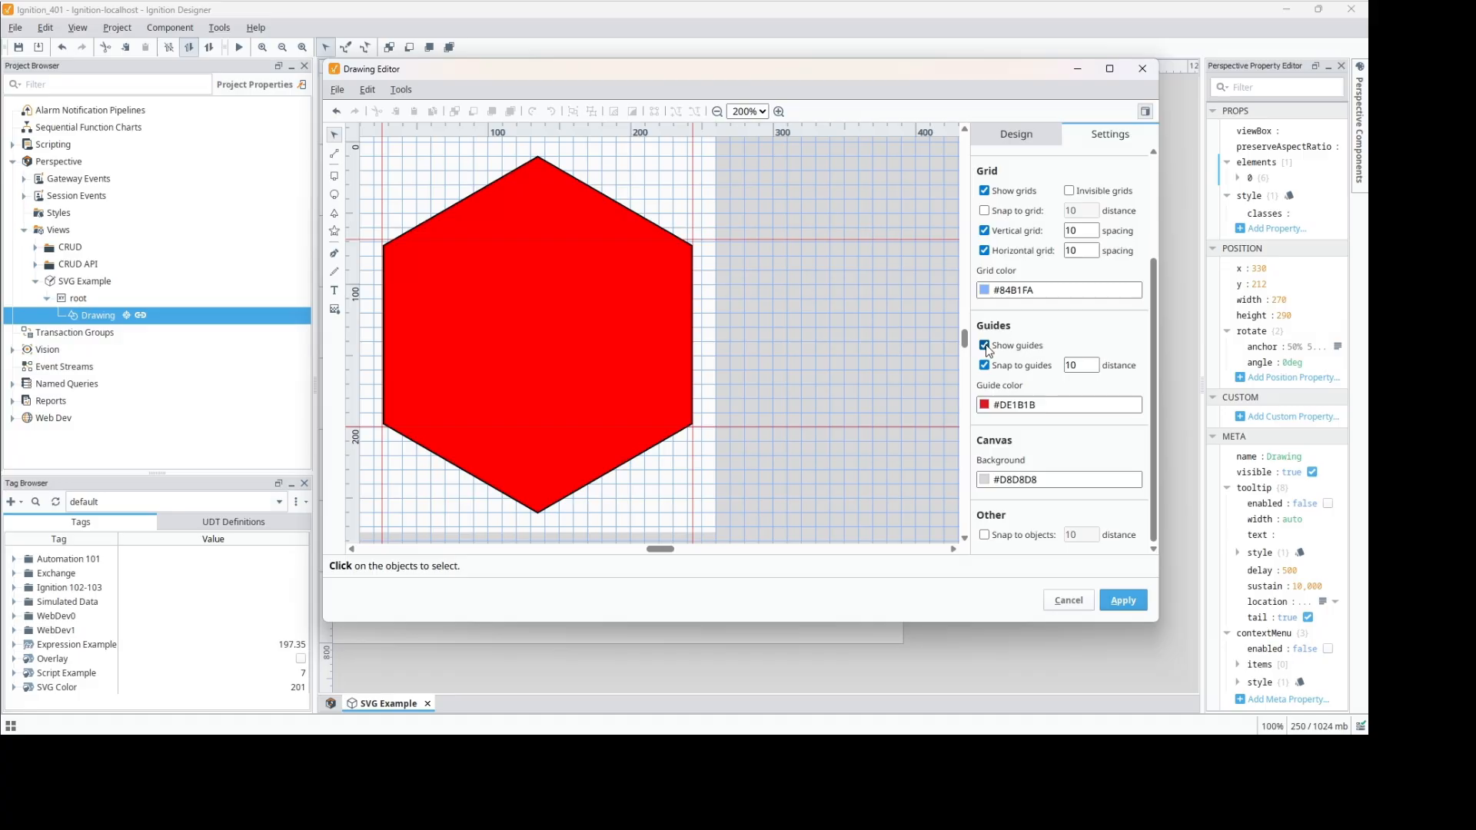
double_click(693, 129)
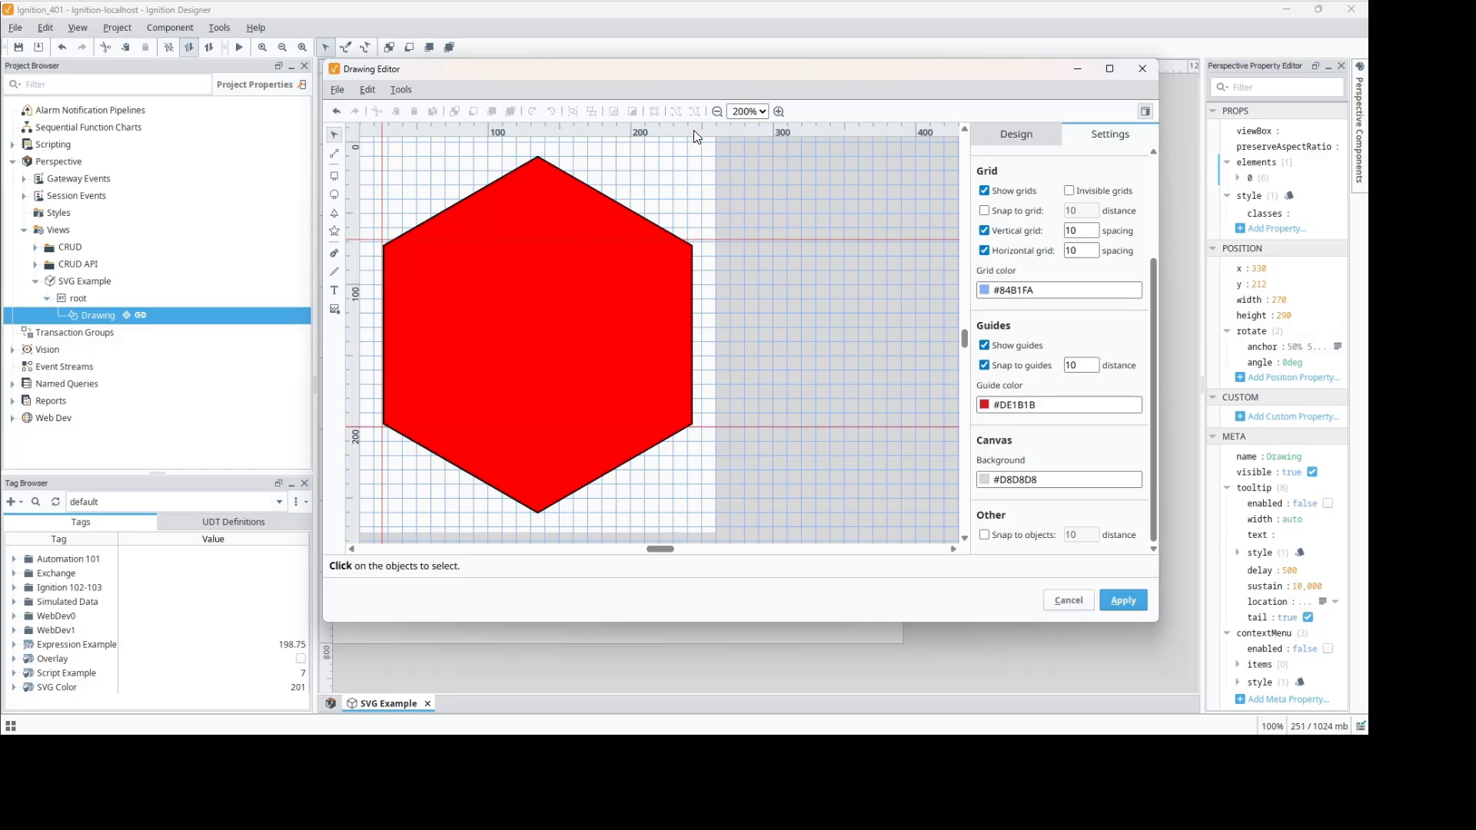
double_click(355, 238)
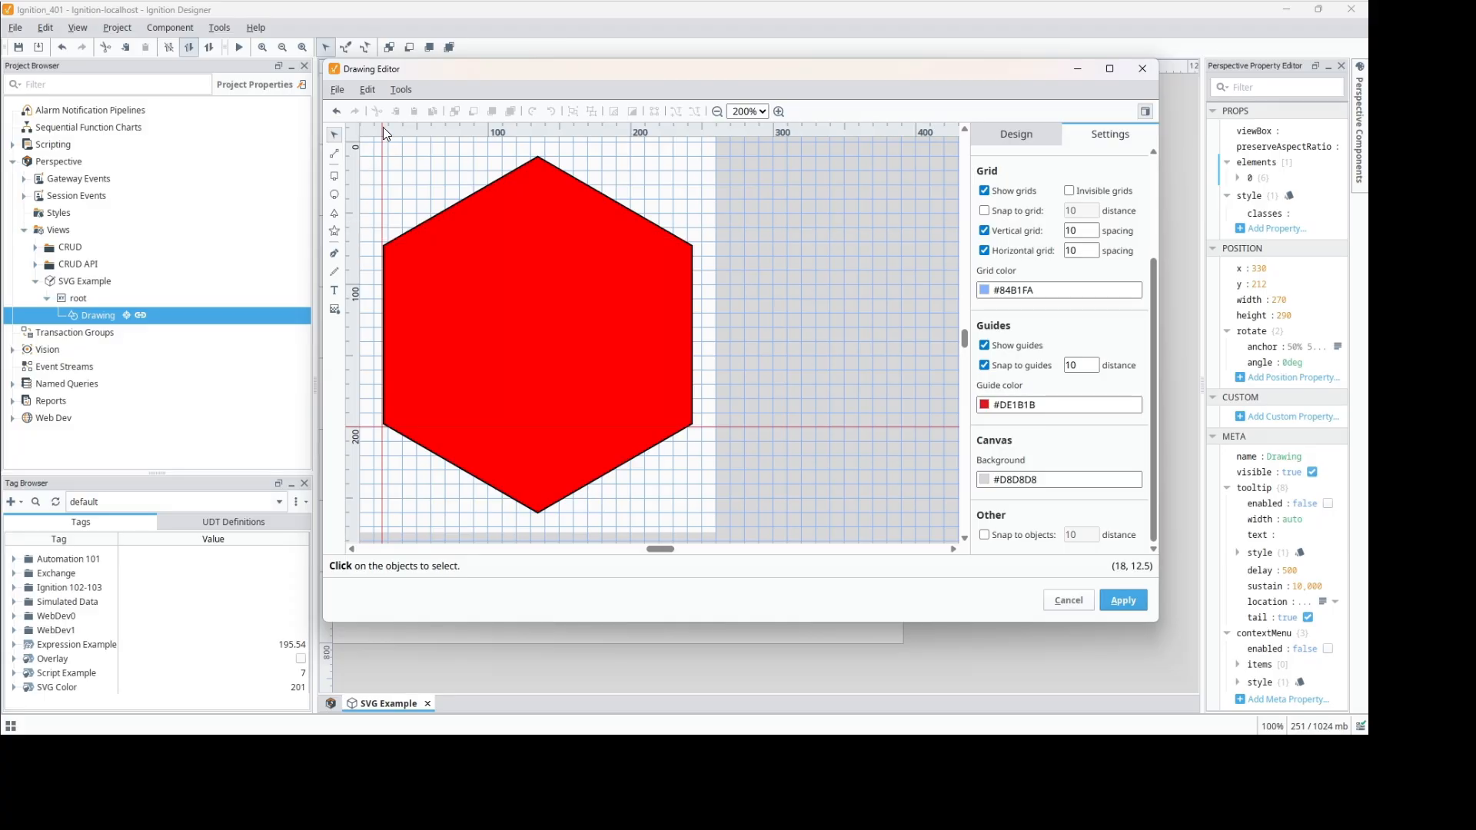
double_click(382, 128)
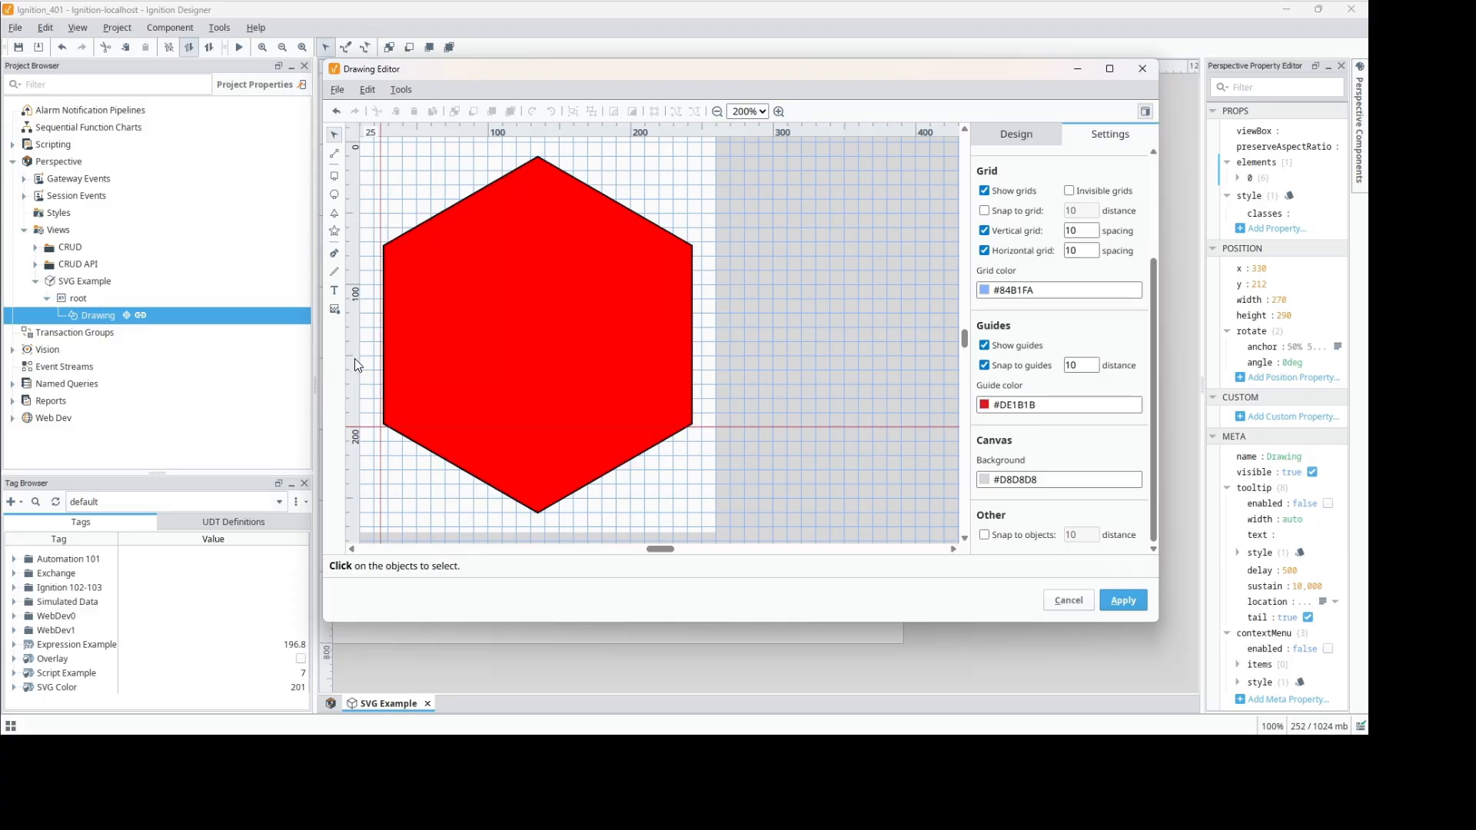
double_click(356, 425)
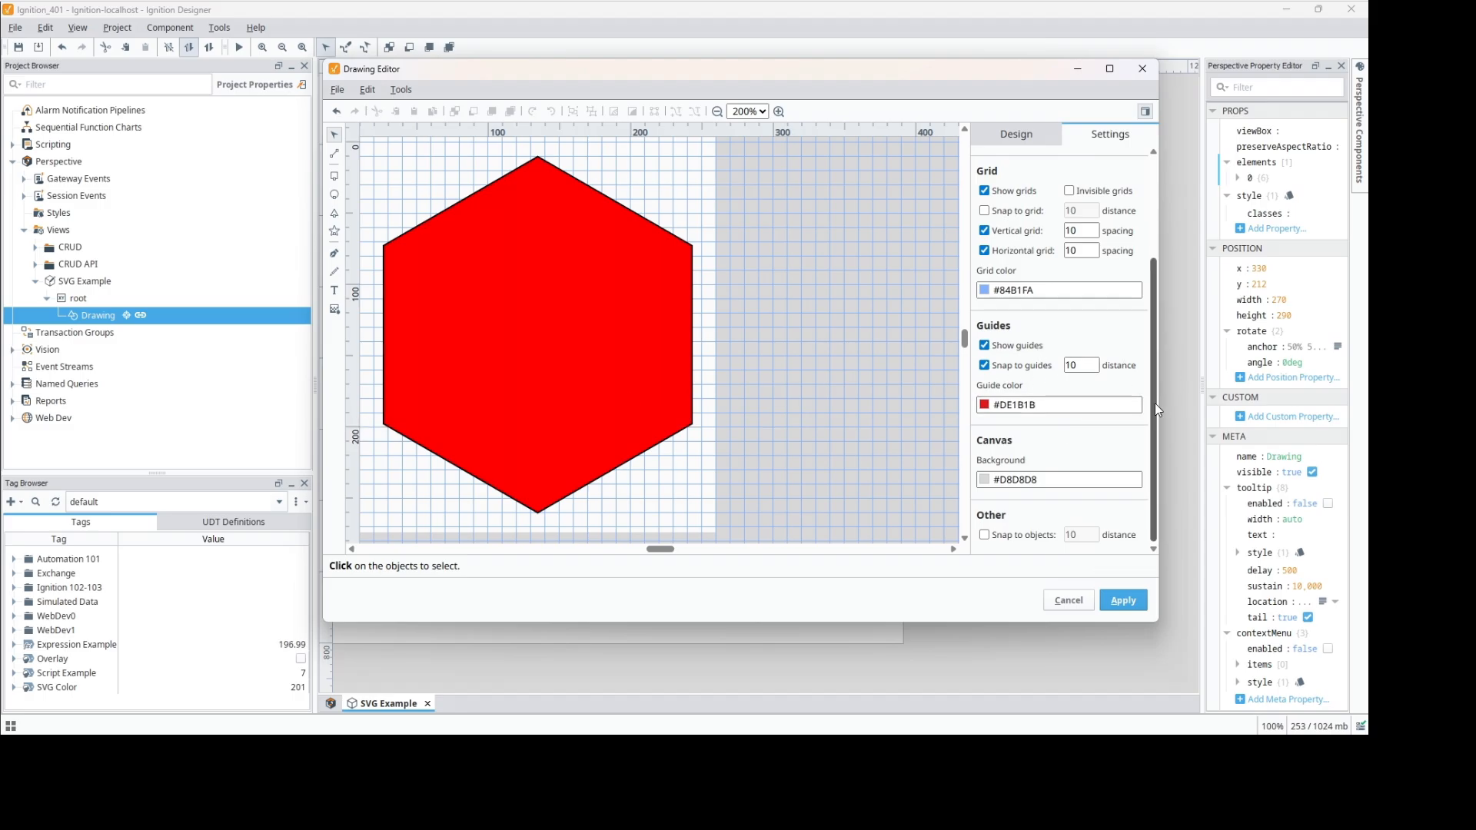
Step: Shift the hexagon slightly to about X 134, Y -132, and draw a circle about 160 wide over its upper right corner
scroll(1160, 335, up, 3)
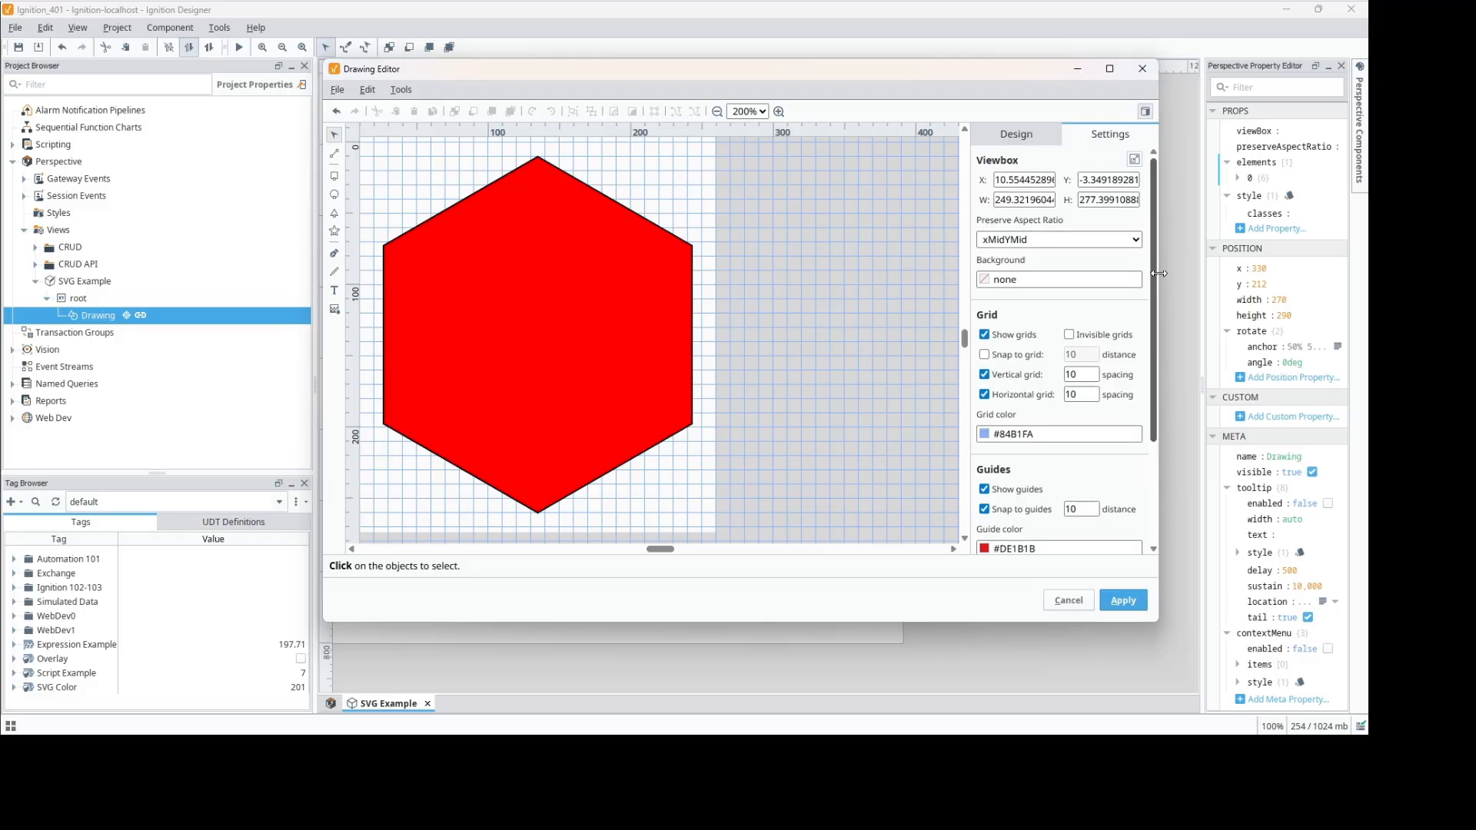
click(1016, 138)
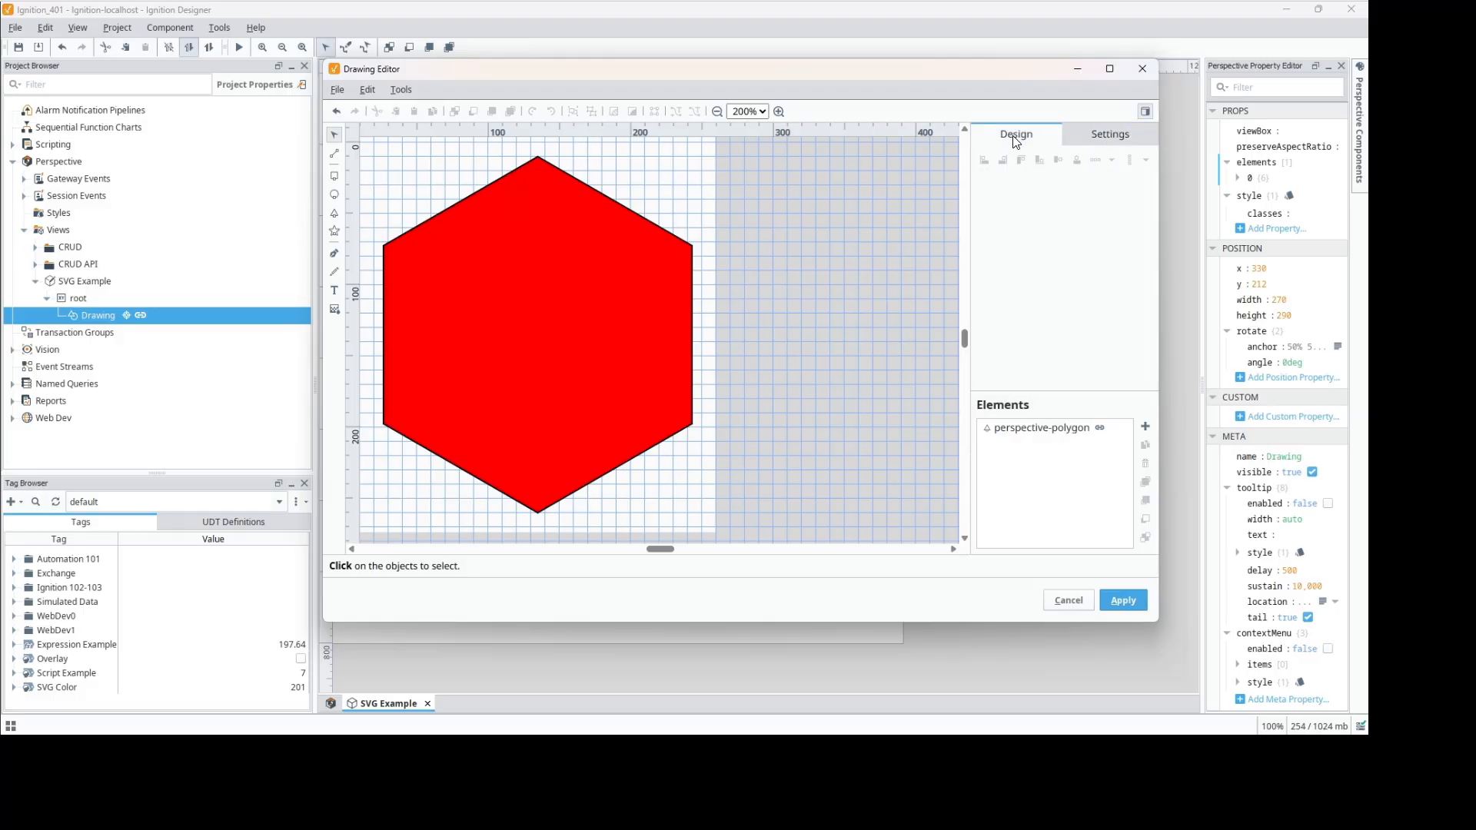
click(1056, 430)
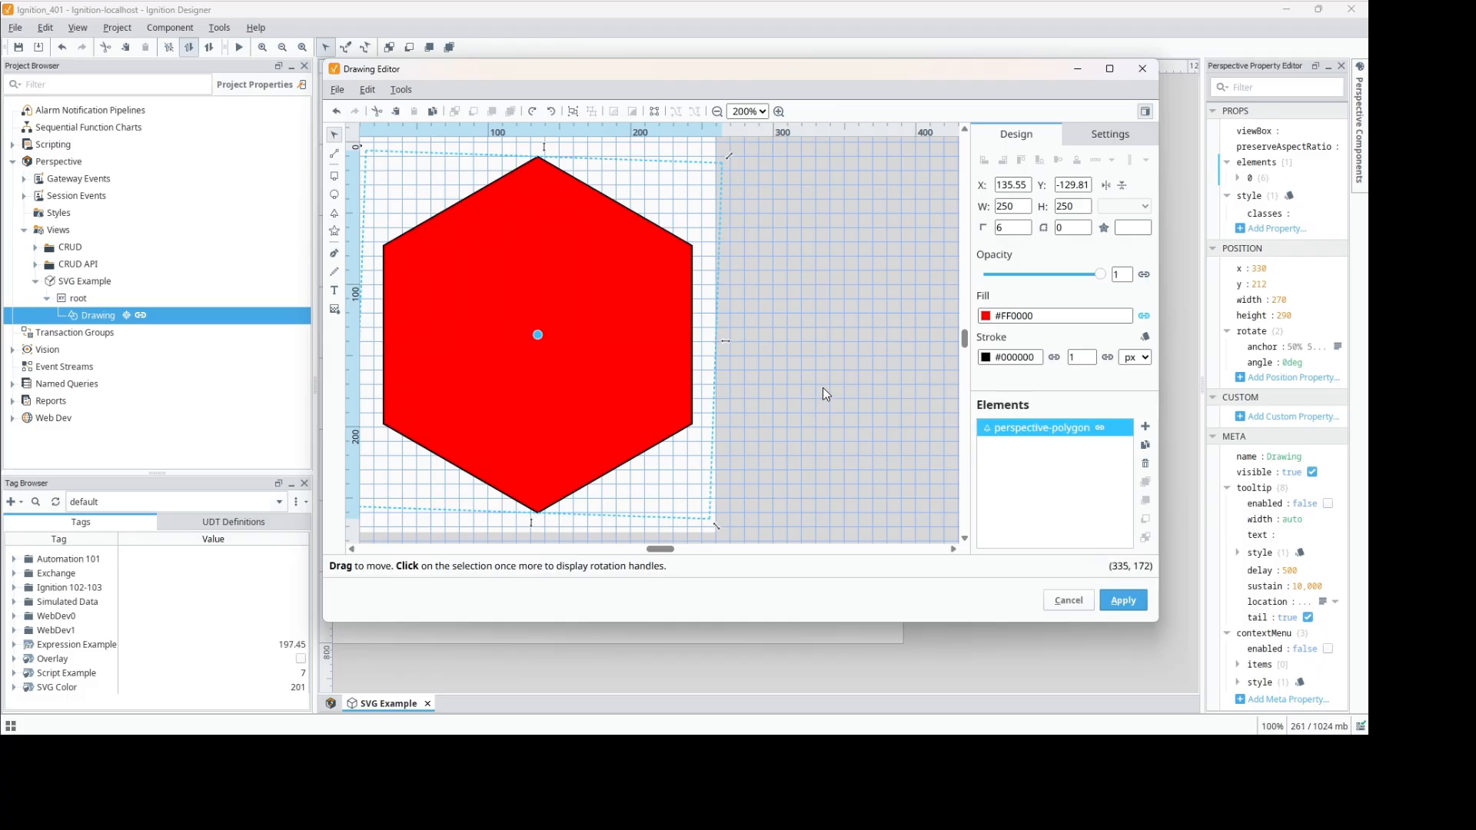
click(334, 195)
mouse_move(494, 287)
mouse_down()
mouse_move(579, 377)
mouse_move(456, 277)
mouse_move(492, 268)
mouse_up()
drag(692, 142, 538, 263)
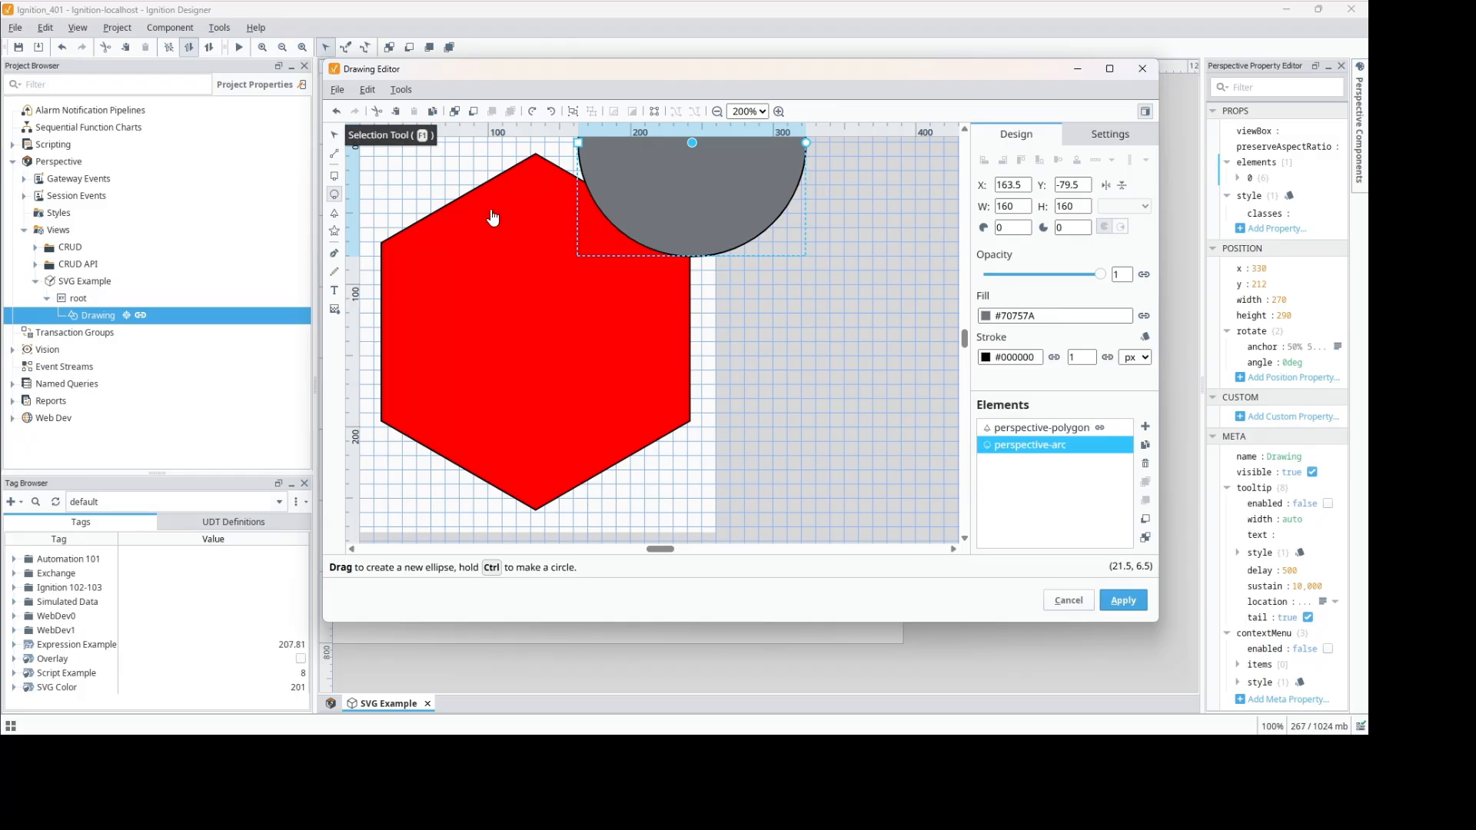
Step: Select the hexagon and circle together and look through the menu and context commands available for them
click(484, 257)
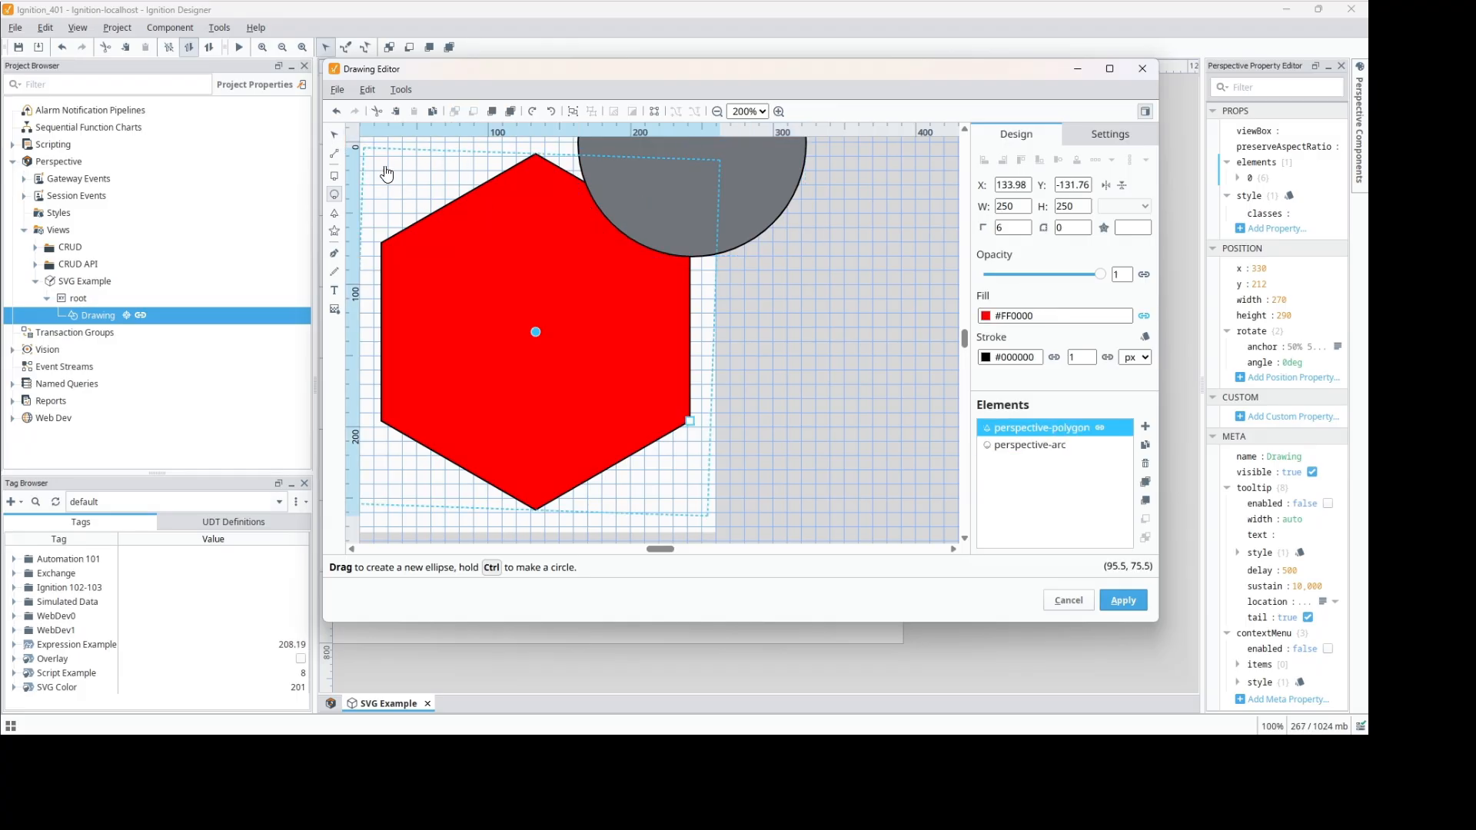
click(333, 136)
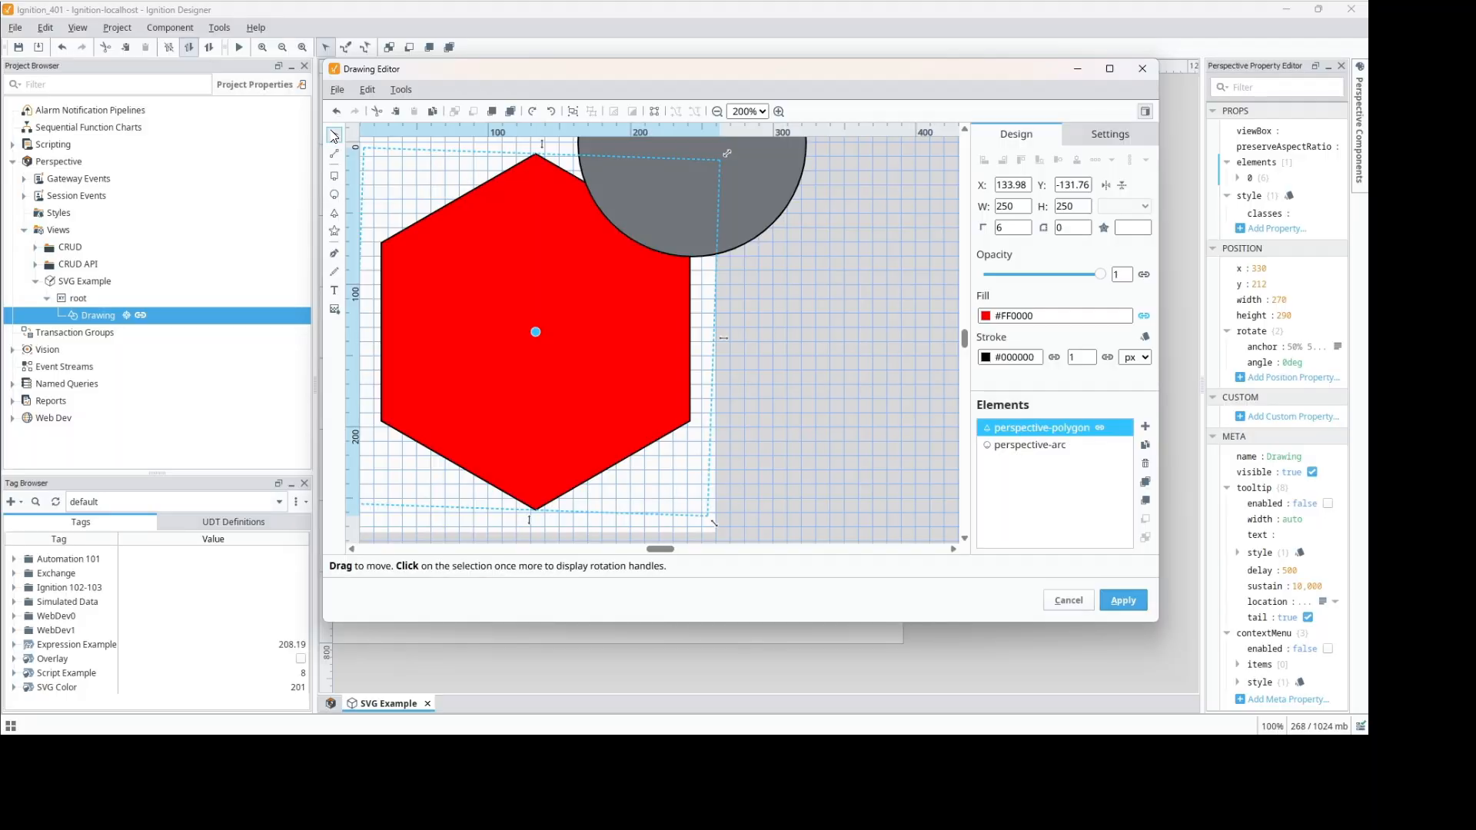
shift+click(754, 178)
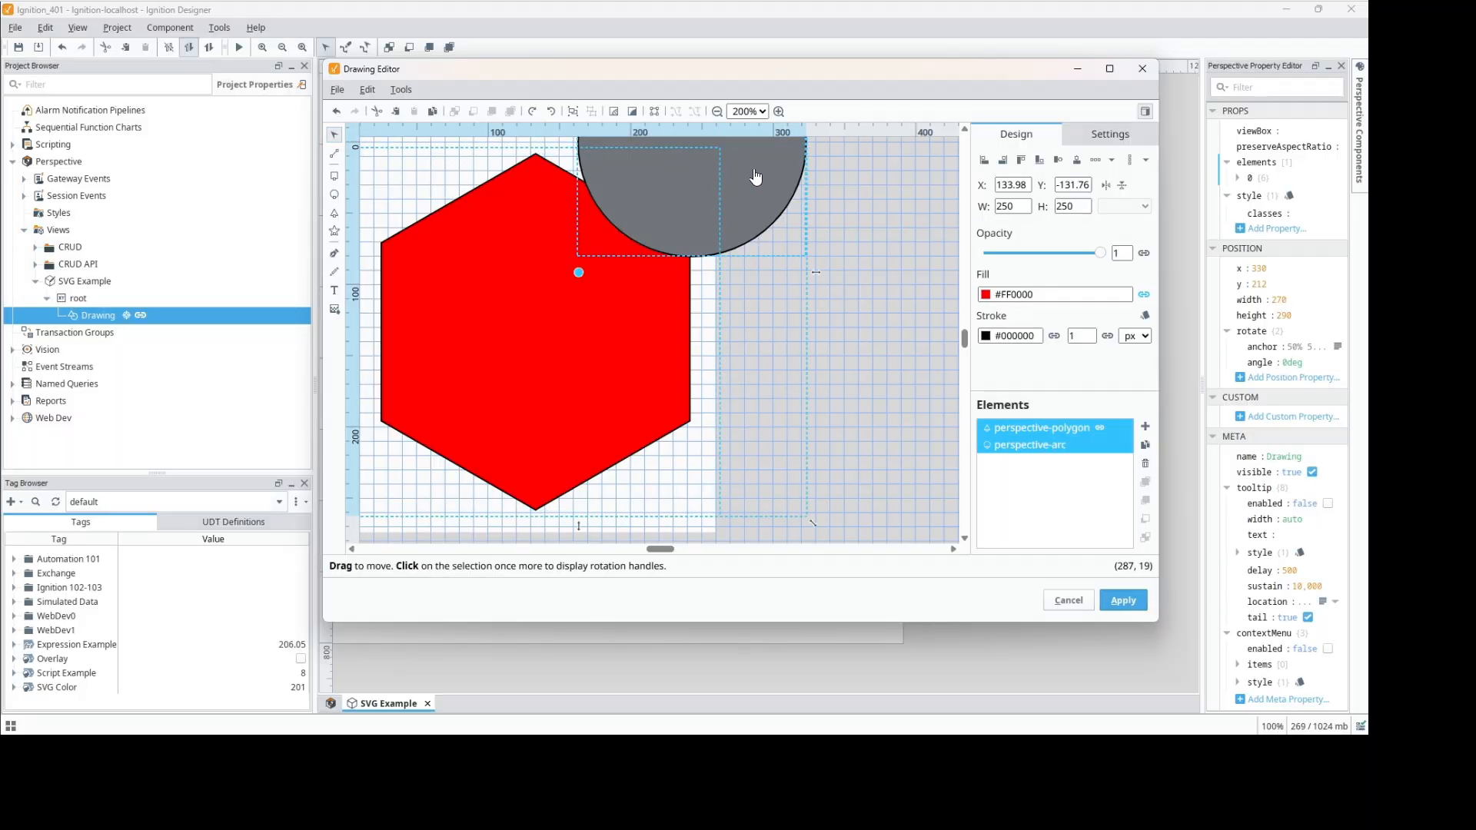
click(840, 316)
click(604, 339)
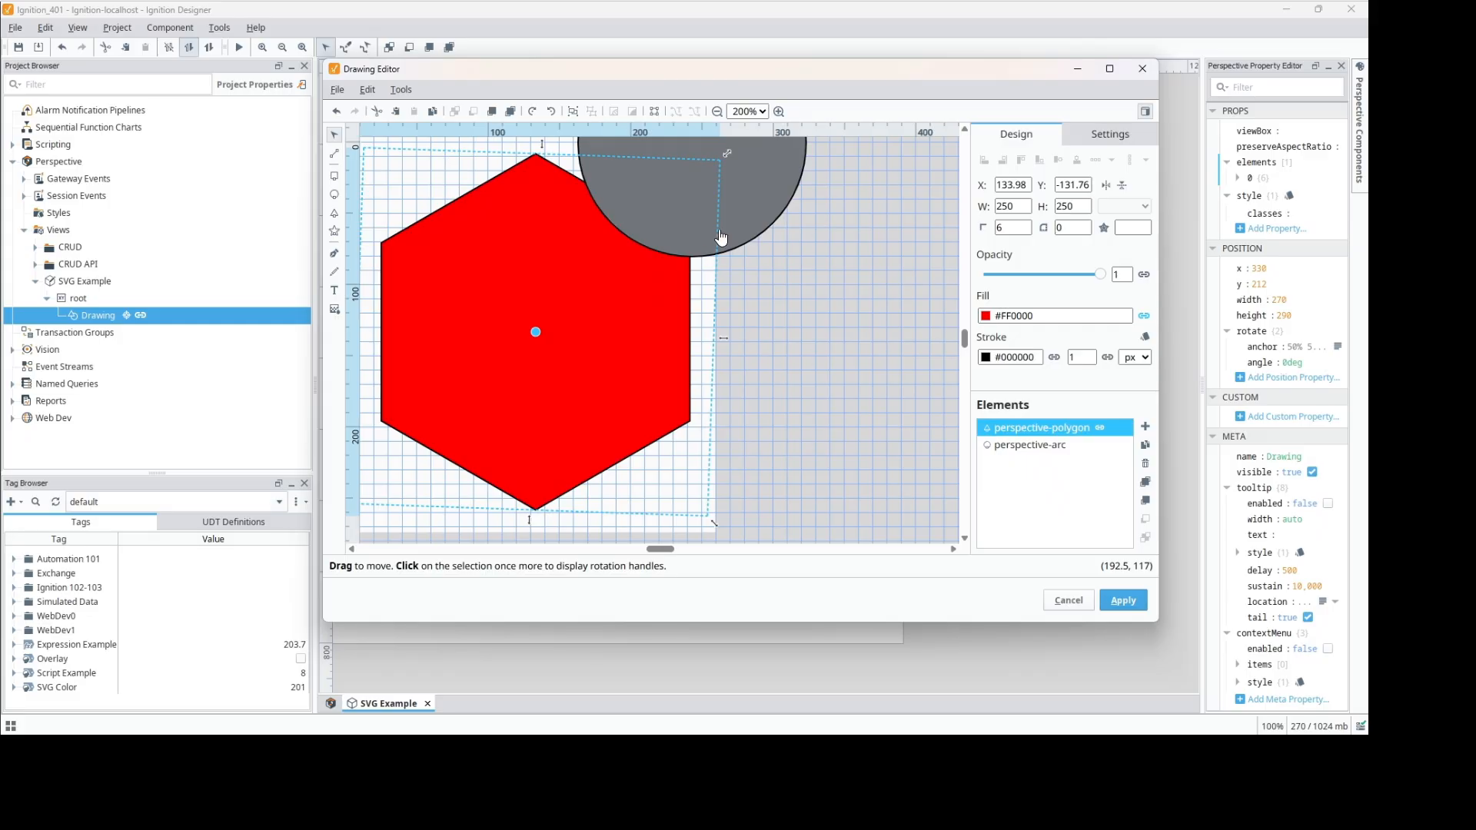
shift+click(768, 173)
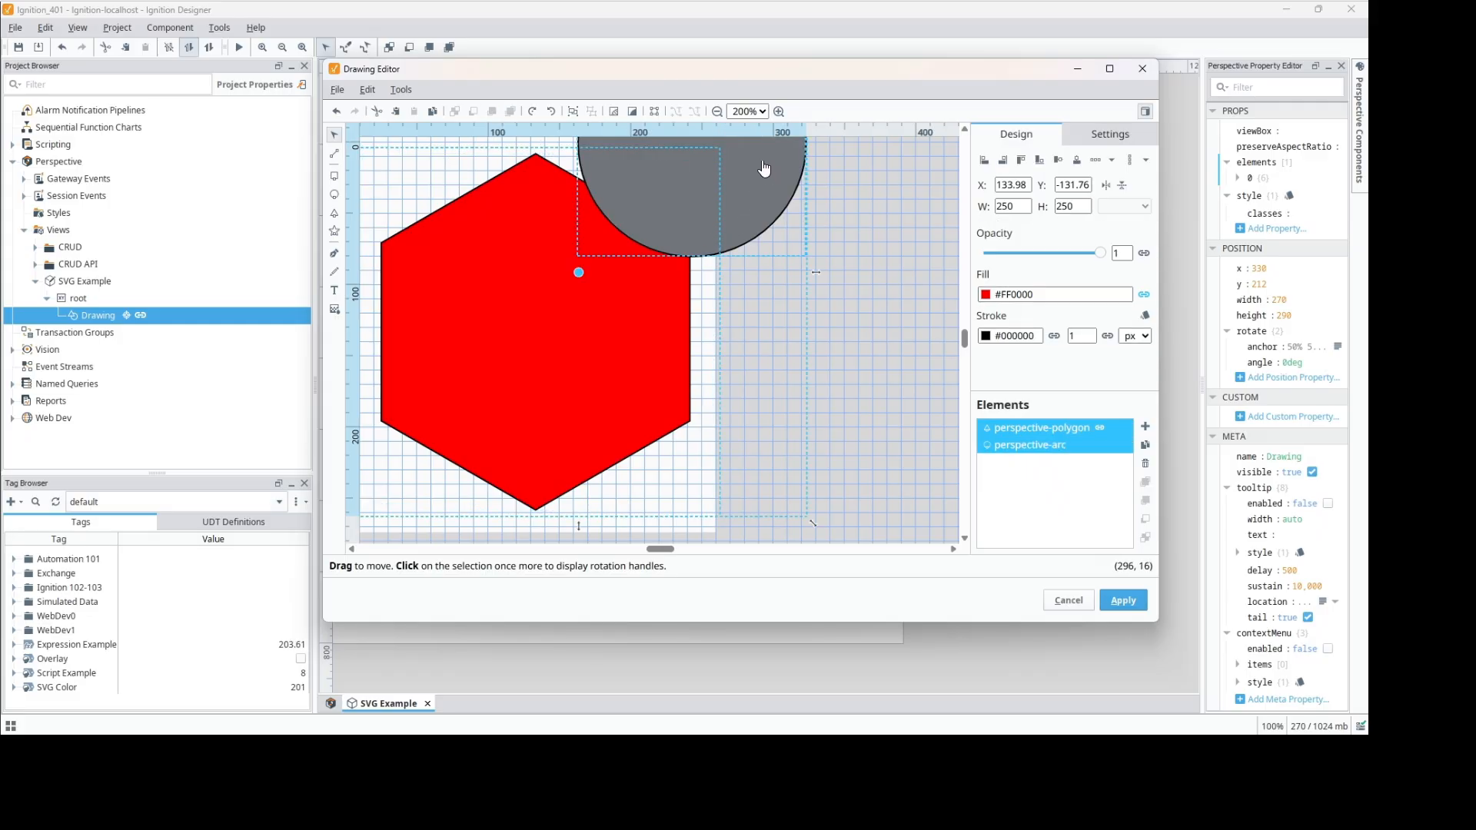
click(368, 90)
mouse_move(399, 93)
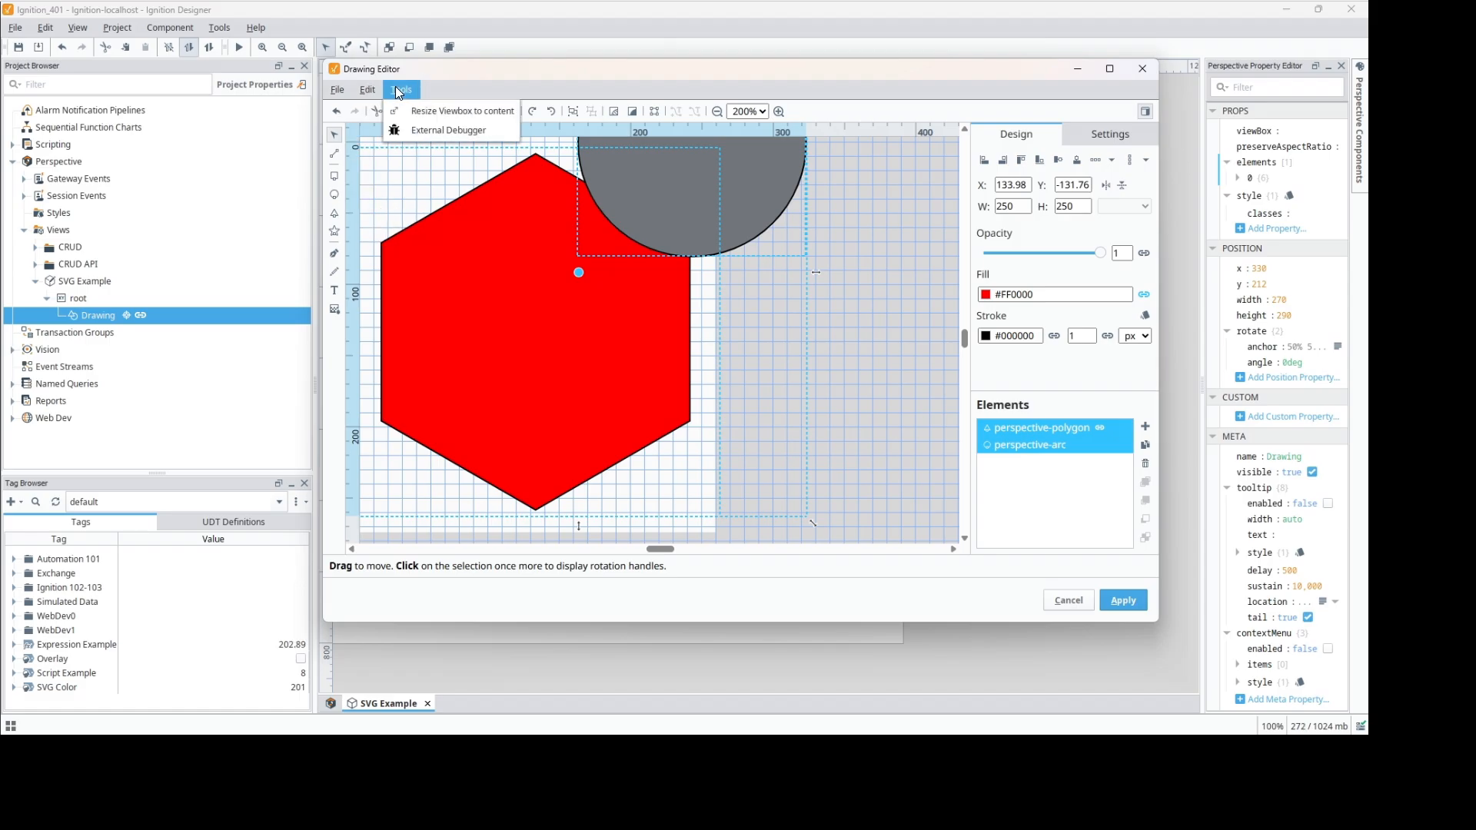
click(467, 86)
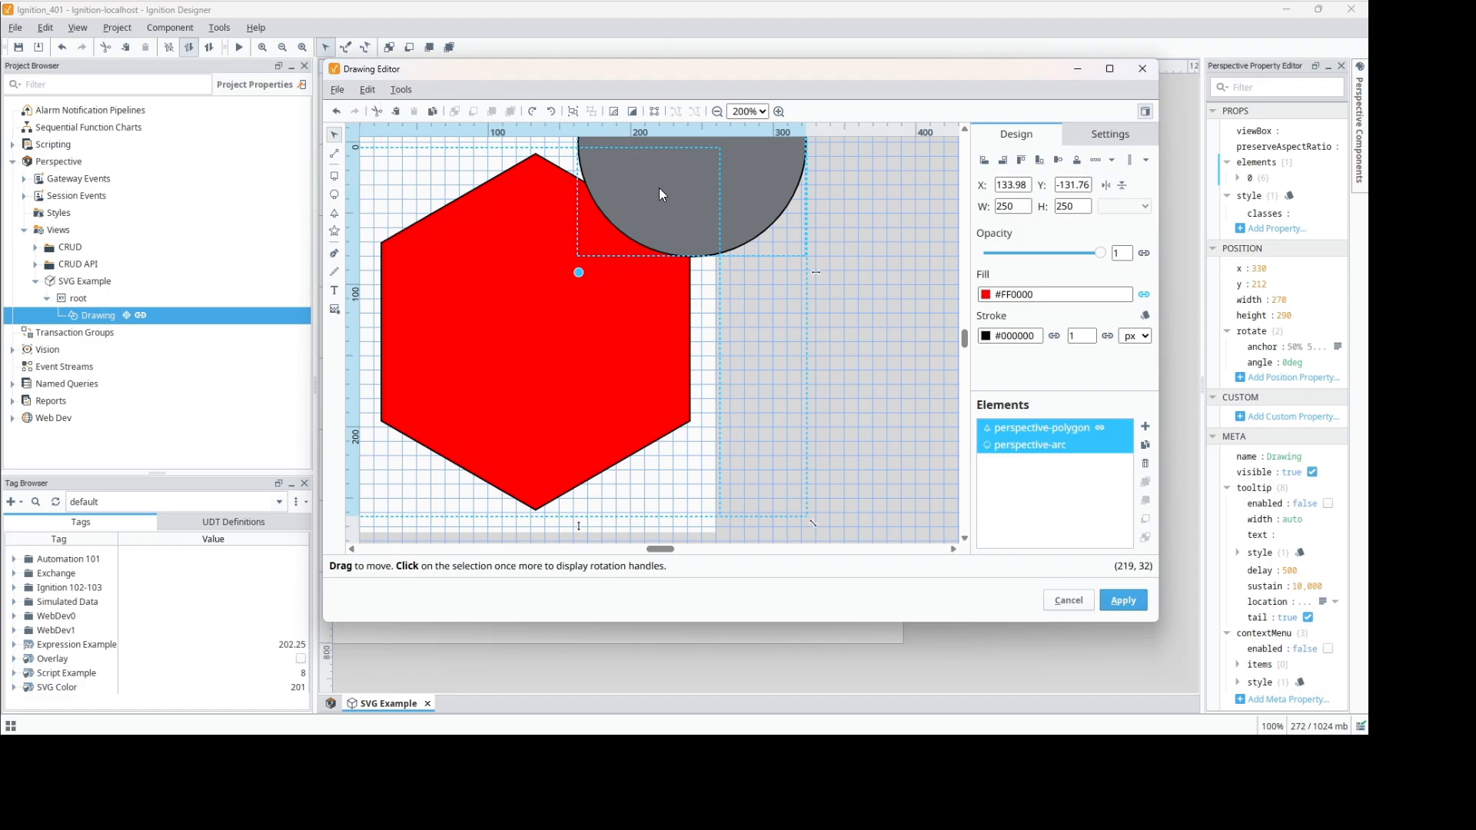
right_click(659, 192)
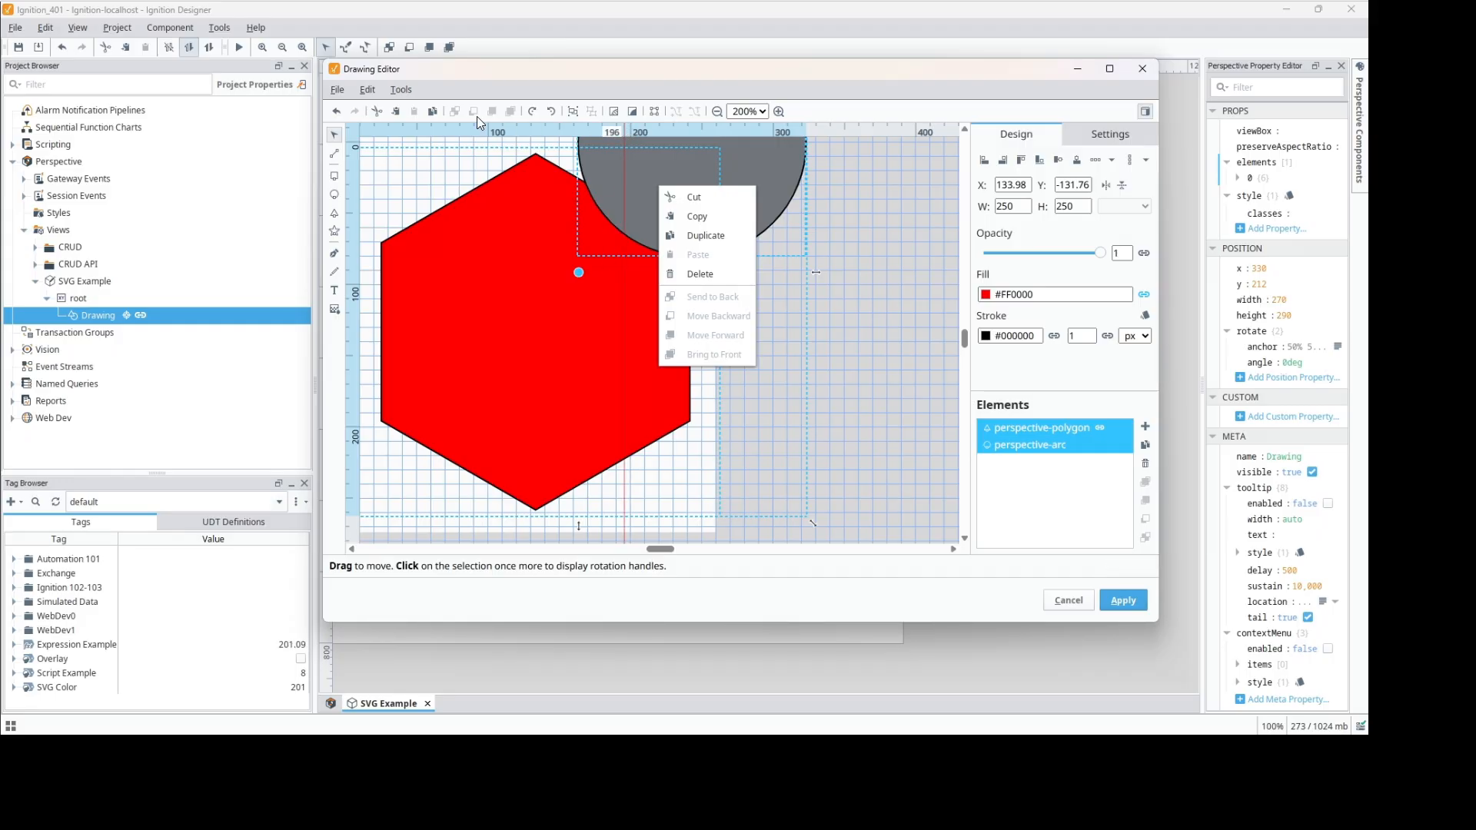
click(506, 90)
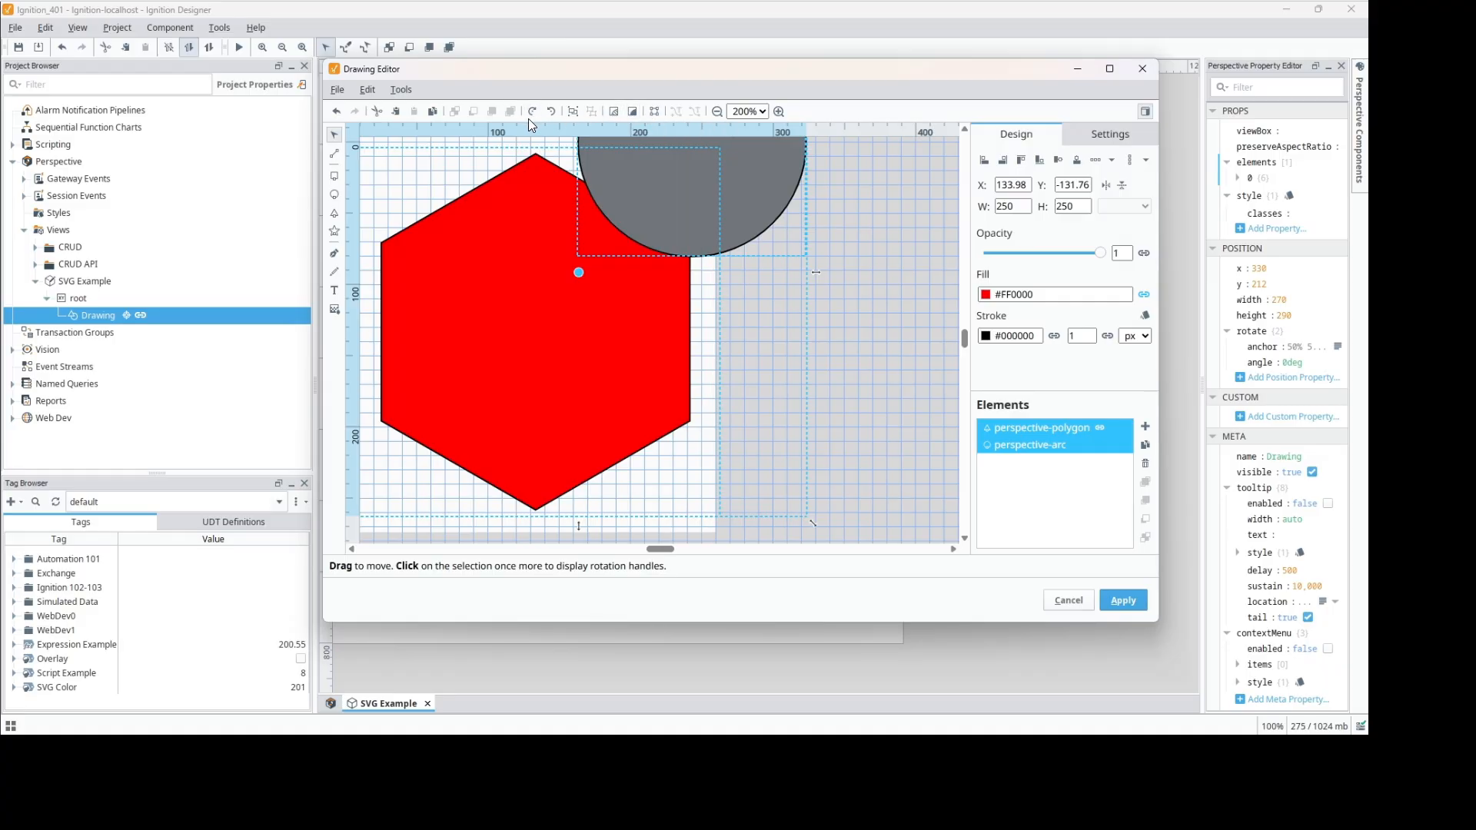
click(864, 212)
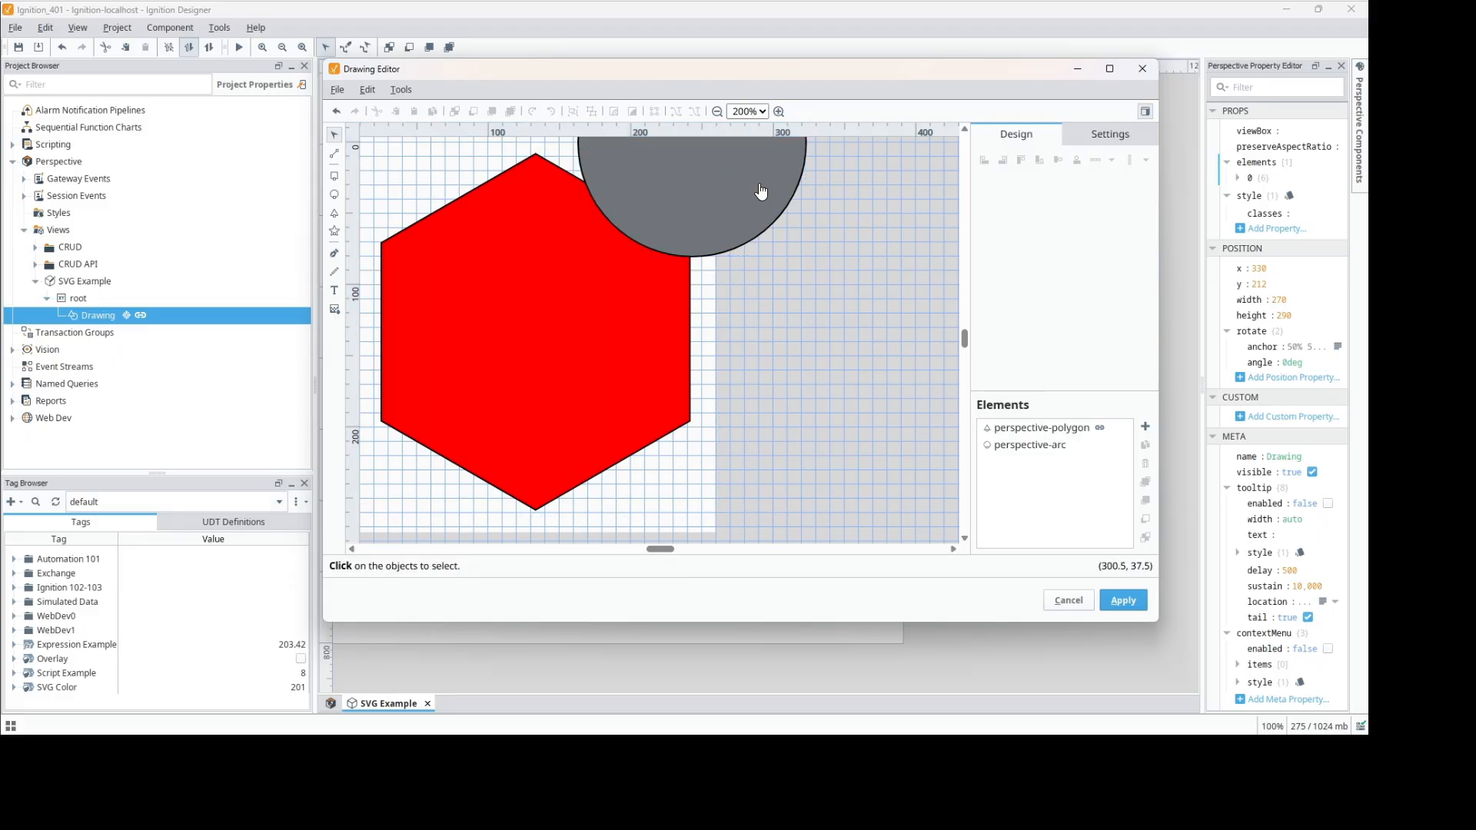
Step: Select only the circle and nudge it left to X 55.5, roughly centred horizontally over the hexagon
click(759, 188)
shift+click(759, 180)
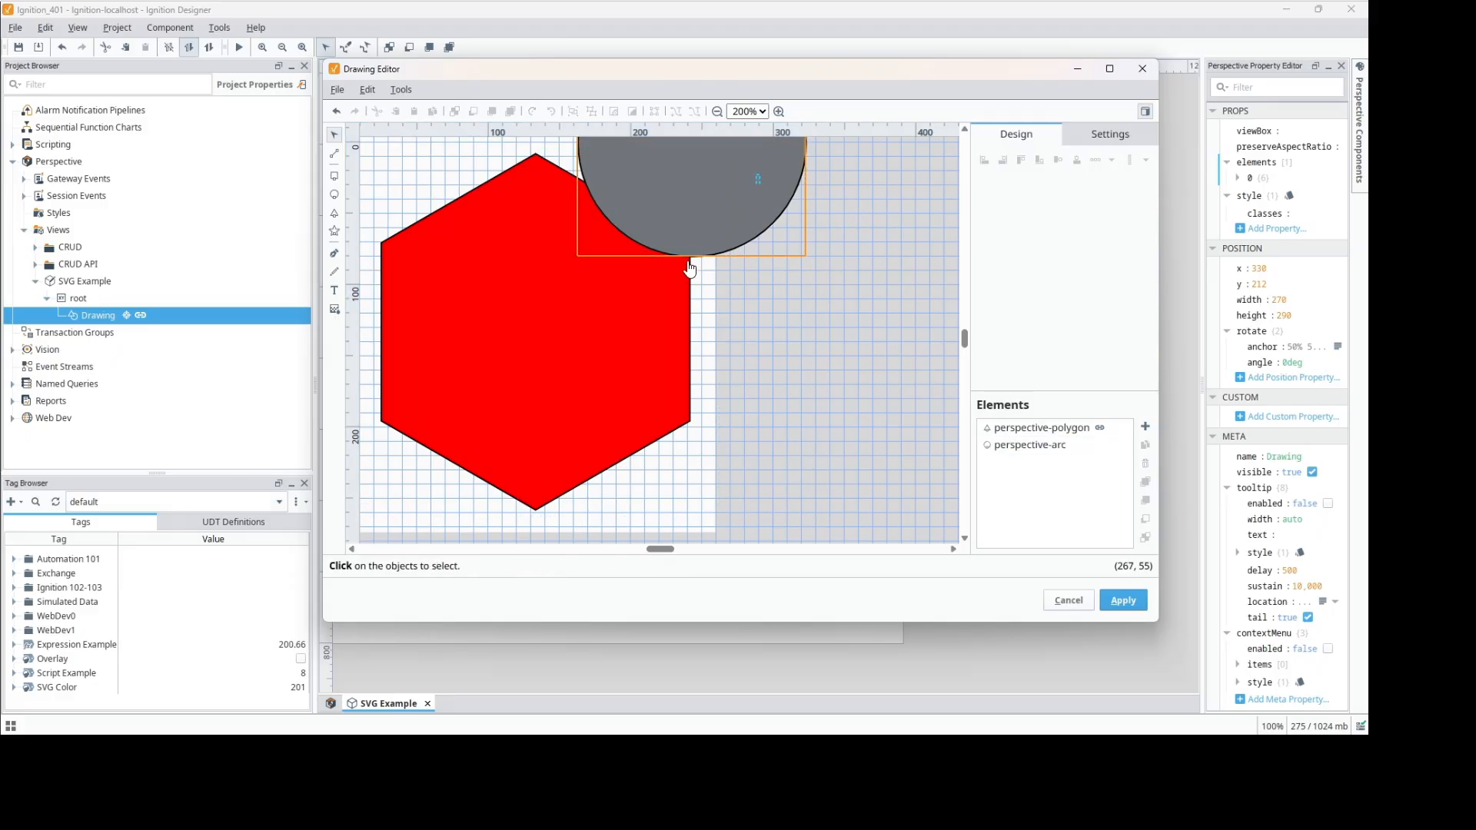
click(756, 197)
key(Left)
key(Left)
key(Left)
key(Left)
key(Left)
key(Left)
key(Left)
key(Left)
key(Left)
key(Left)
key(Left)
key(Left)
key(Left)
key(Left)
key(Left)
key(Left)
key(Left)
key(Left)
key(Left)
key(Left)
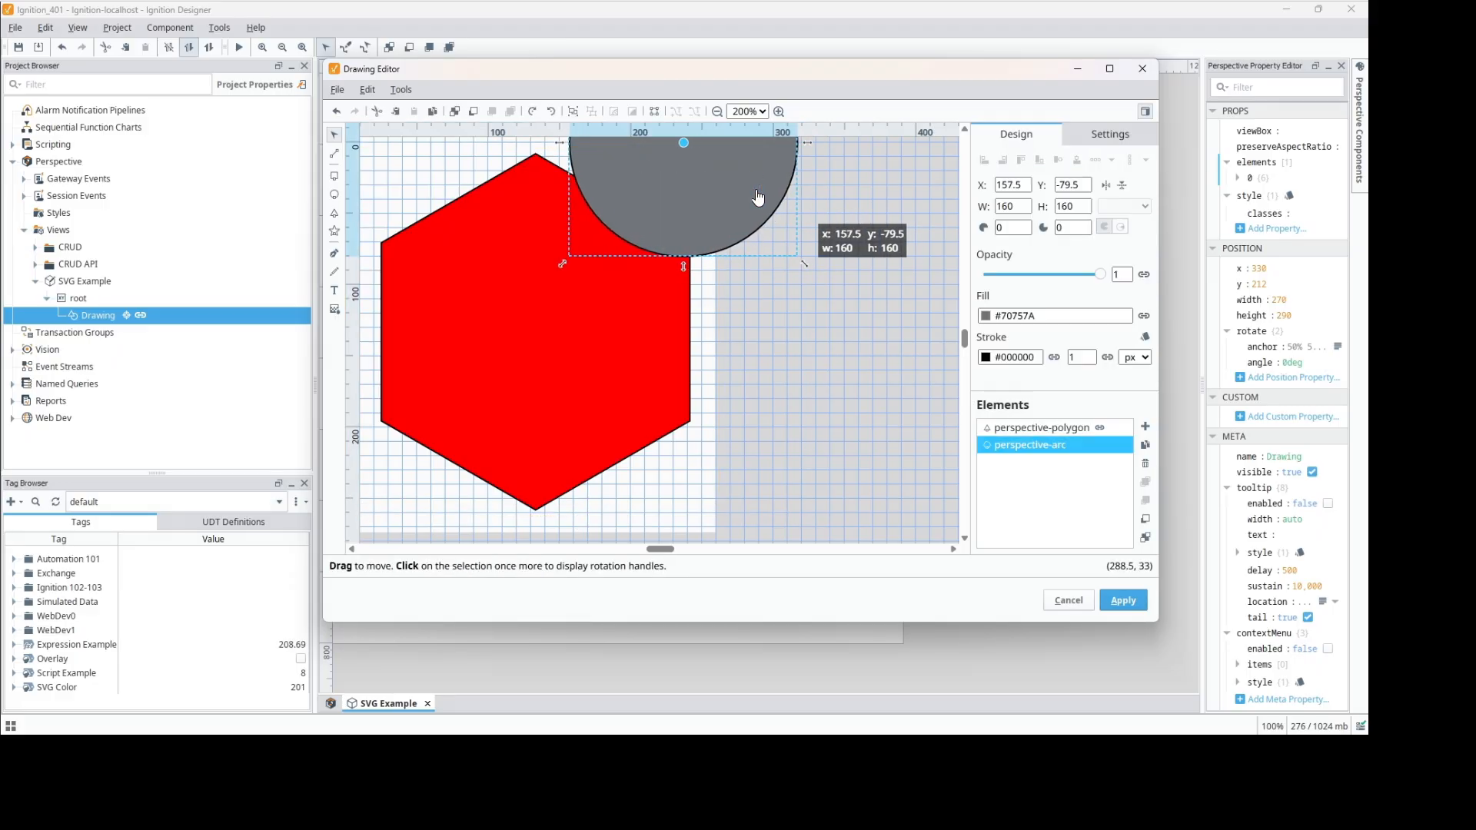
key(Left)
key(Left)
key(Left)
key(Left)
key(Left)
key(Left)
key(Left)
key(Left)
key(Left)
key(Left)
key(Left)
key(Left)
key(Left)
key(Left)
key(Left)
key(Left)
key(Left)
key(Left)
key(Left)
key(Left)
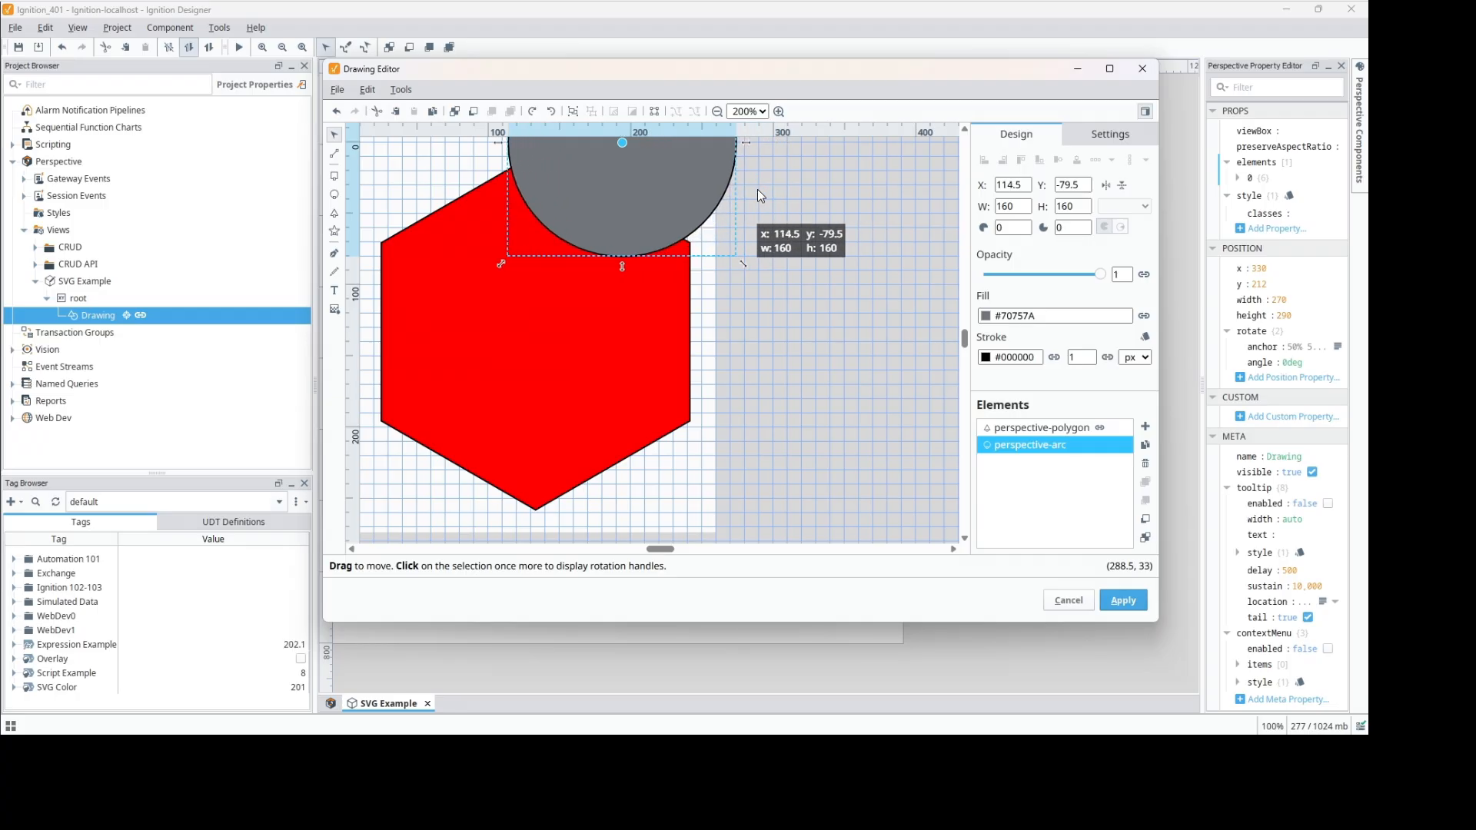
key(Left)
key(Left)
key(Left)
key(Left)
key(Left)
key(Left)
key(Left)
key(Left)
key(Left)
key(Left)
key(Left)
key(Left)
key(Left)
key(Left)
key(Left)
key(Left)
key(Left)
key(Left)
key(Left)
key(Left)
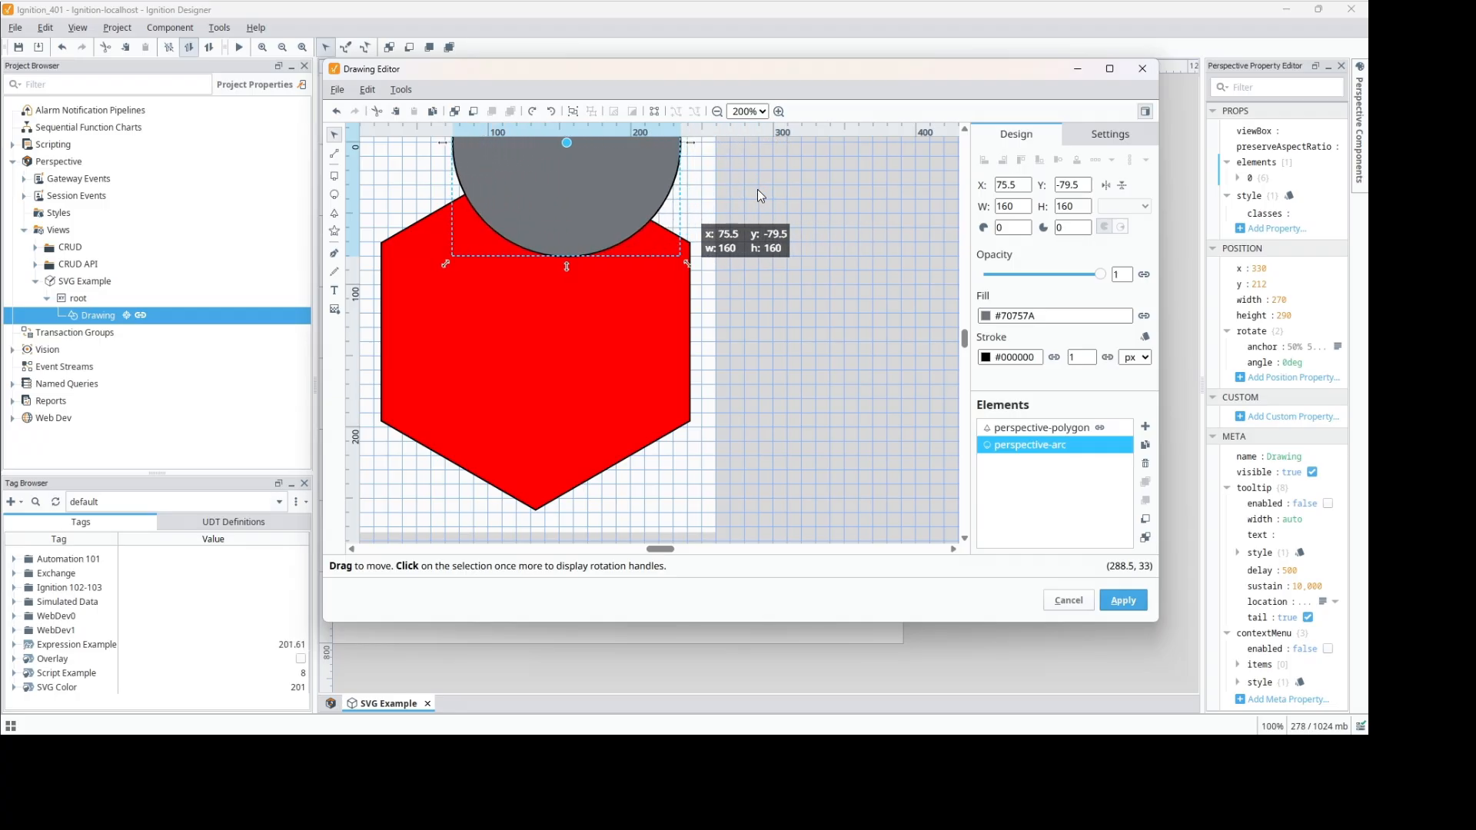
Step: Nudge the circle down to Y 61.5 so it sits inside the hexagon
key(Down)
key(Down)
key(Down)
key(Down)
key(Down)
key(Down)
key(Down)
key(Down)
key(Down)
key(Down)
key(Down)
key(Down)
key(Down)
key(Down)
key(Down)
key(Down)
key(Down)
key(Down)
key(Down)
key(Down)
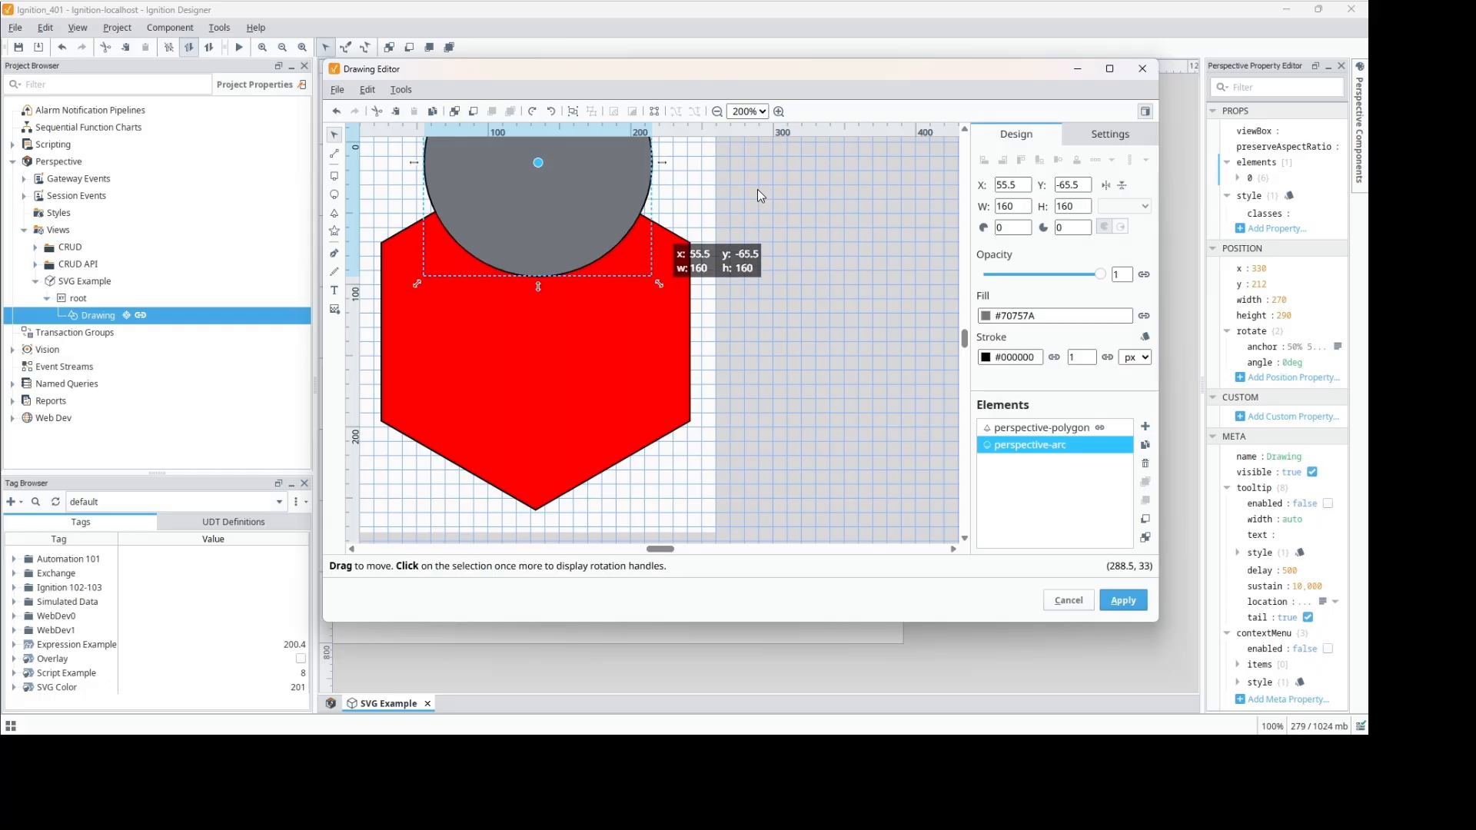
key(Down)
key(Down)
key(Down)
key(Down)
key(Down)
key(Down)
key(Down)
key(Down)
key(Down)
key(Down)
key(Down)
key(Down)
key(Down)
key(Down)
key(Down)
key(Down)
key(Down)
key(Down)
key(Down)
key(Down)
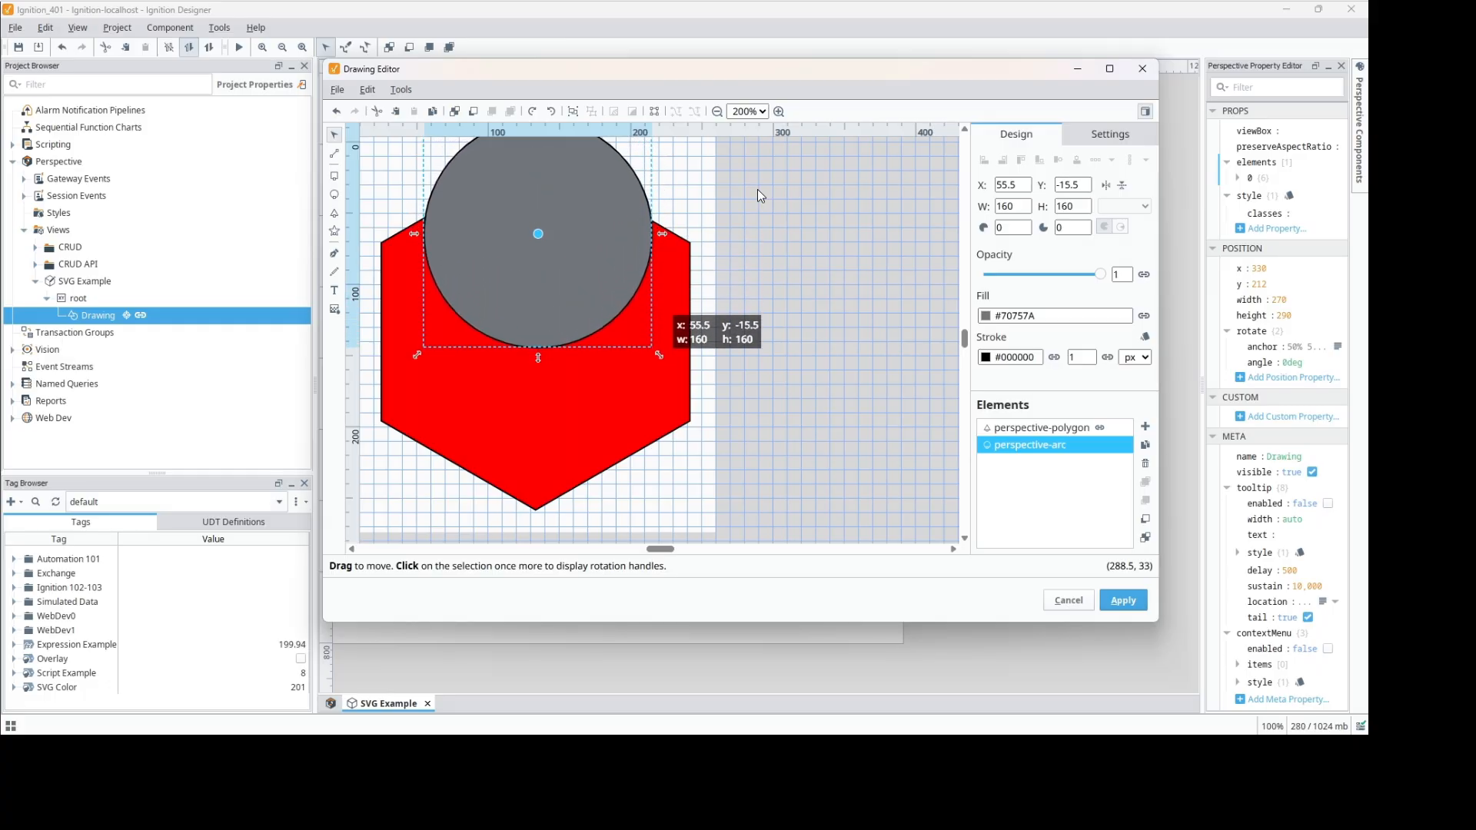
key(Down)
key(Down)
key(Down)
key(Down)
key(Down)
key(Down)
key(Down)
key(Down)
key(Down)
key(Down)
key(Down)
key(Down)
key(Down)
key(Down)
key(Down)
key(Down)
key(Down)
key(Down)
key(Down)
key(Down)
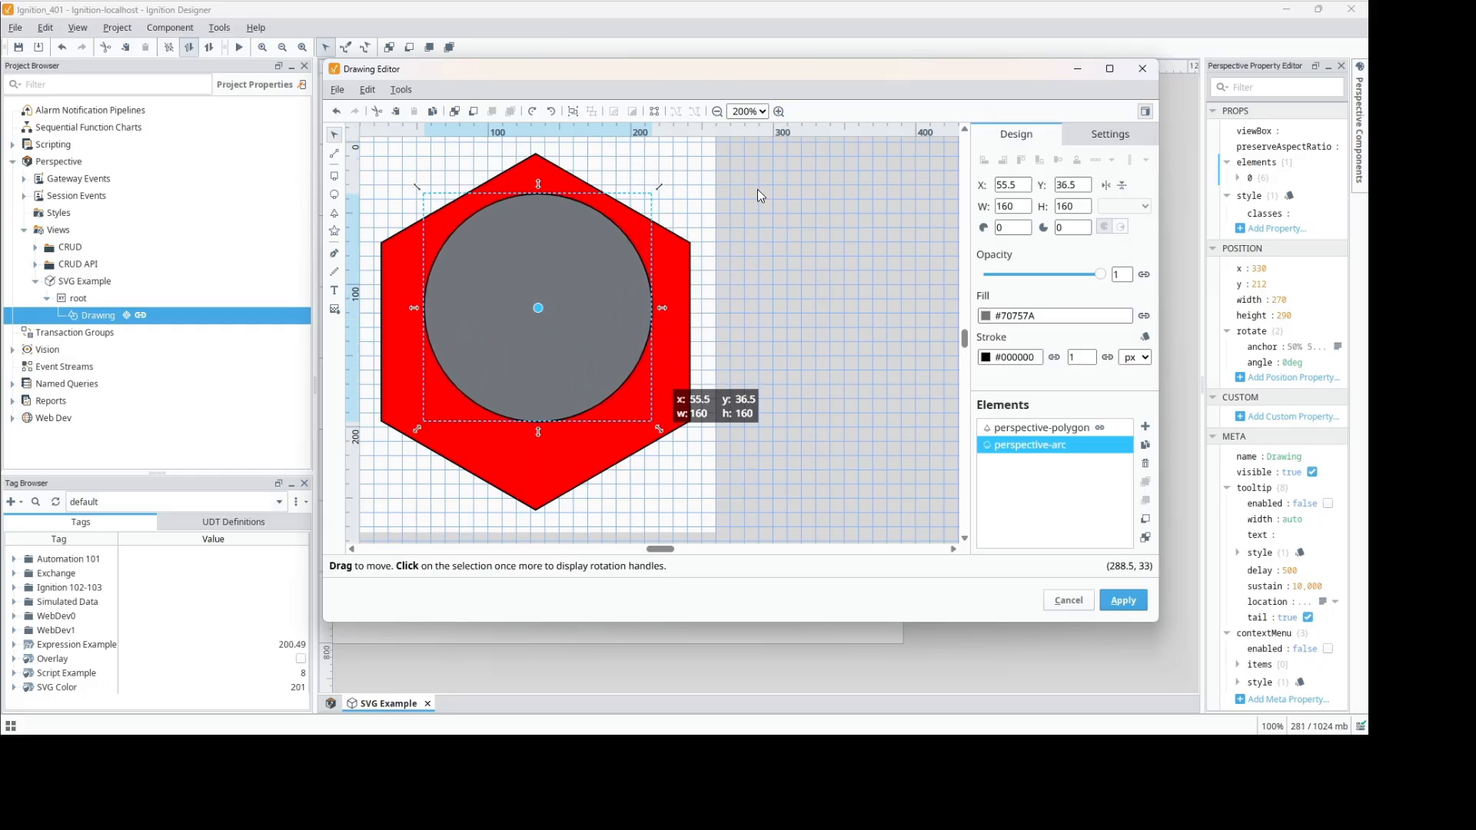
key(Down)
key(Down)
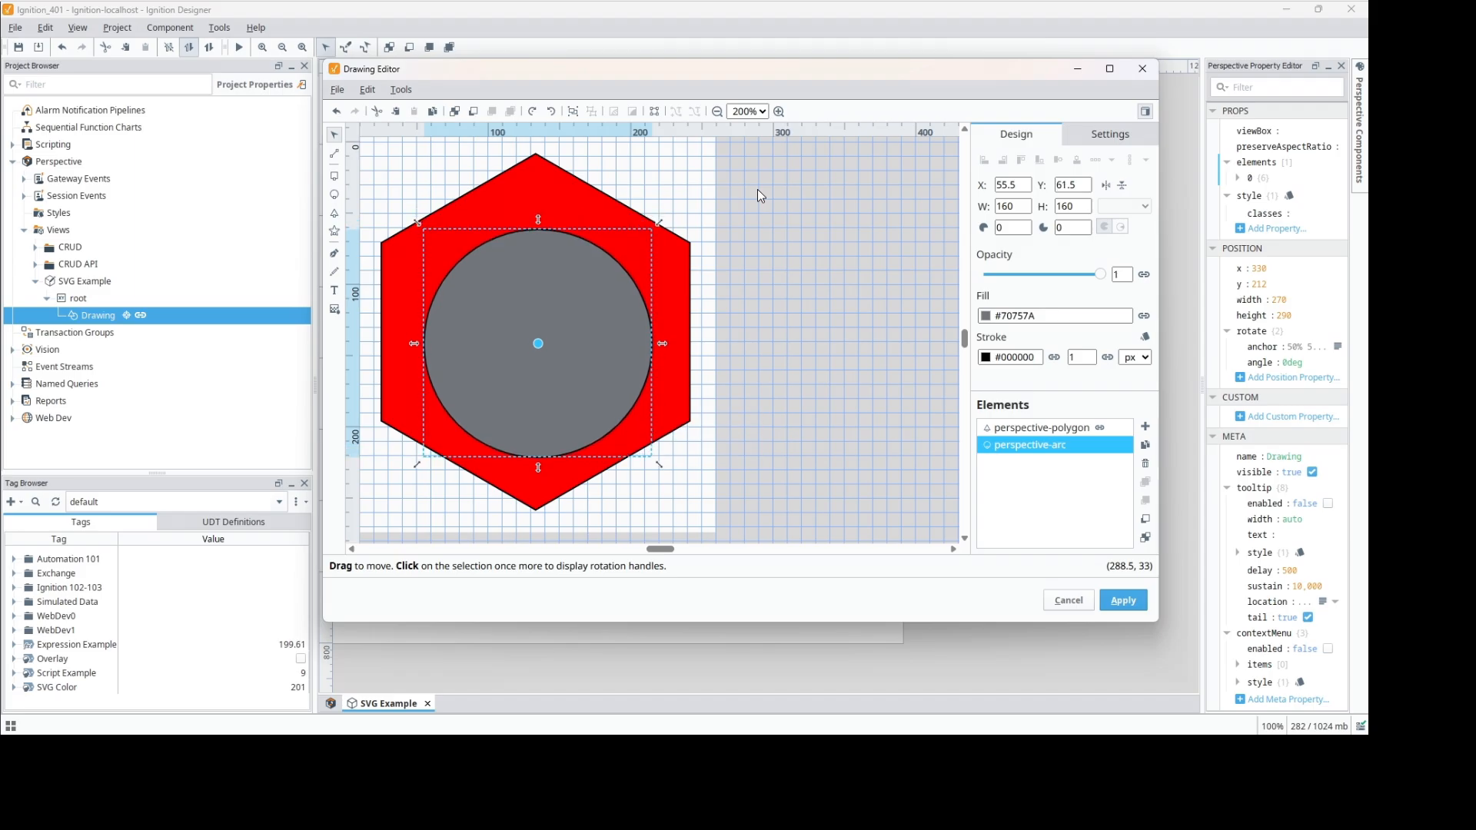
Step: Fine-tune the circle's position to X 54.5 and Y 57.5 to centre it in the hexagon
key(Left)
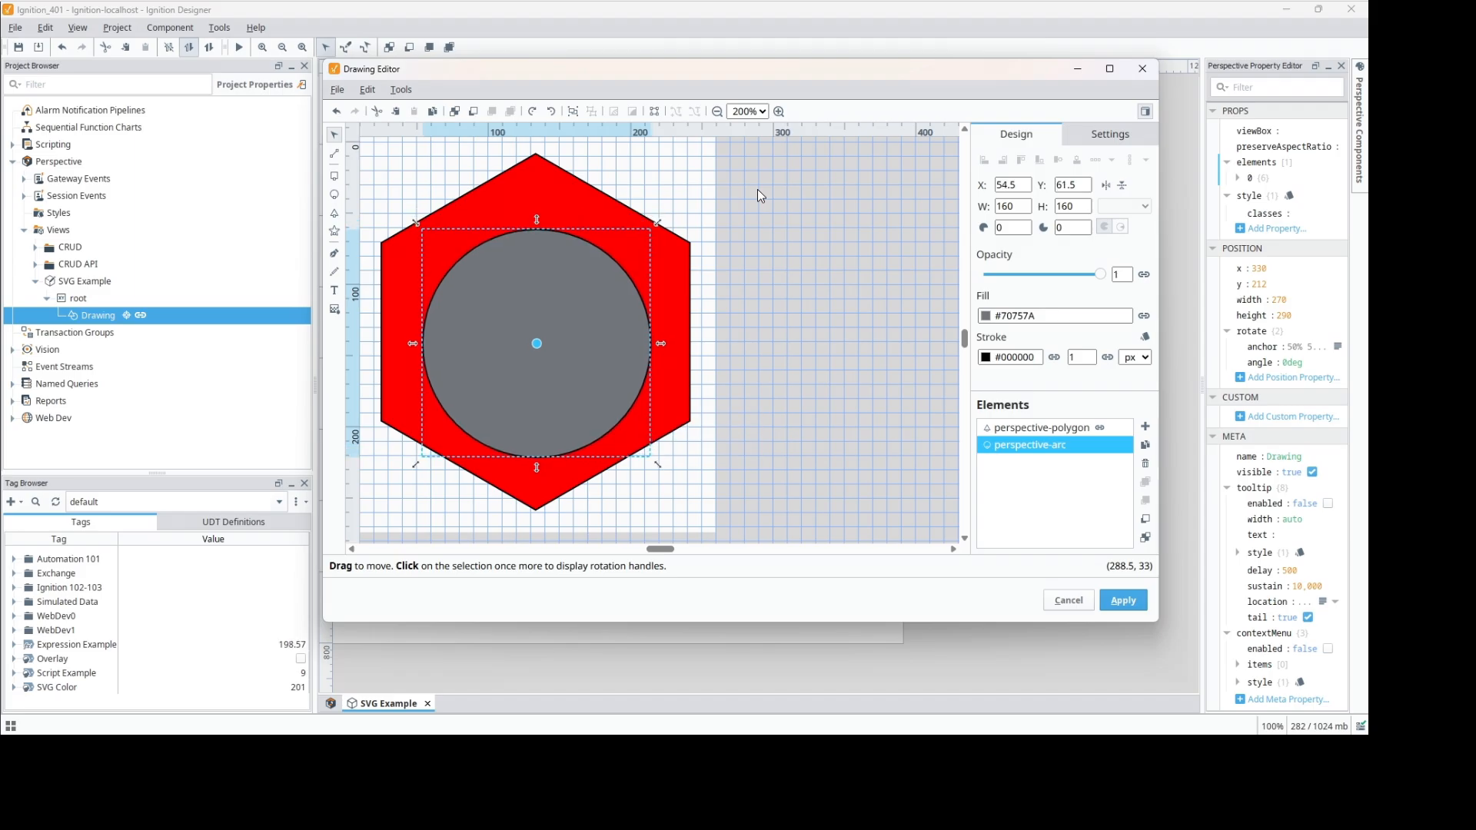
key(Up)
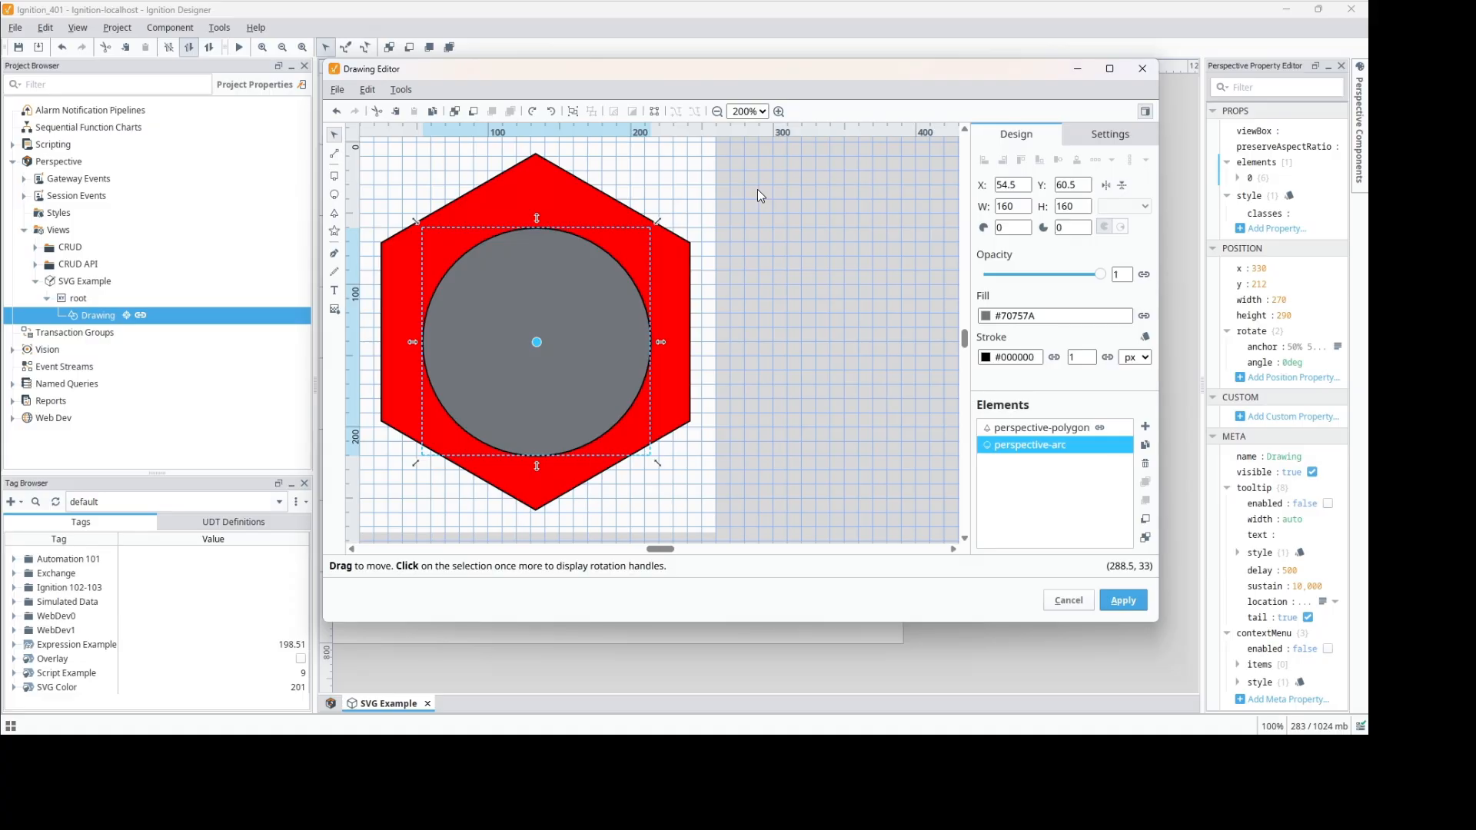
key(Up)
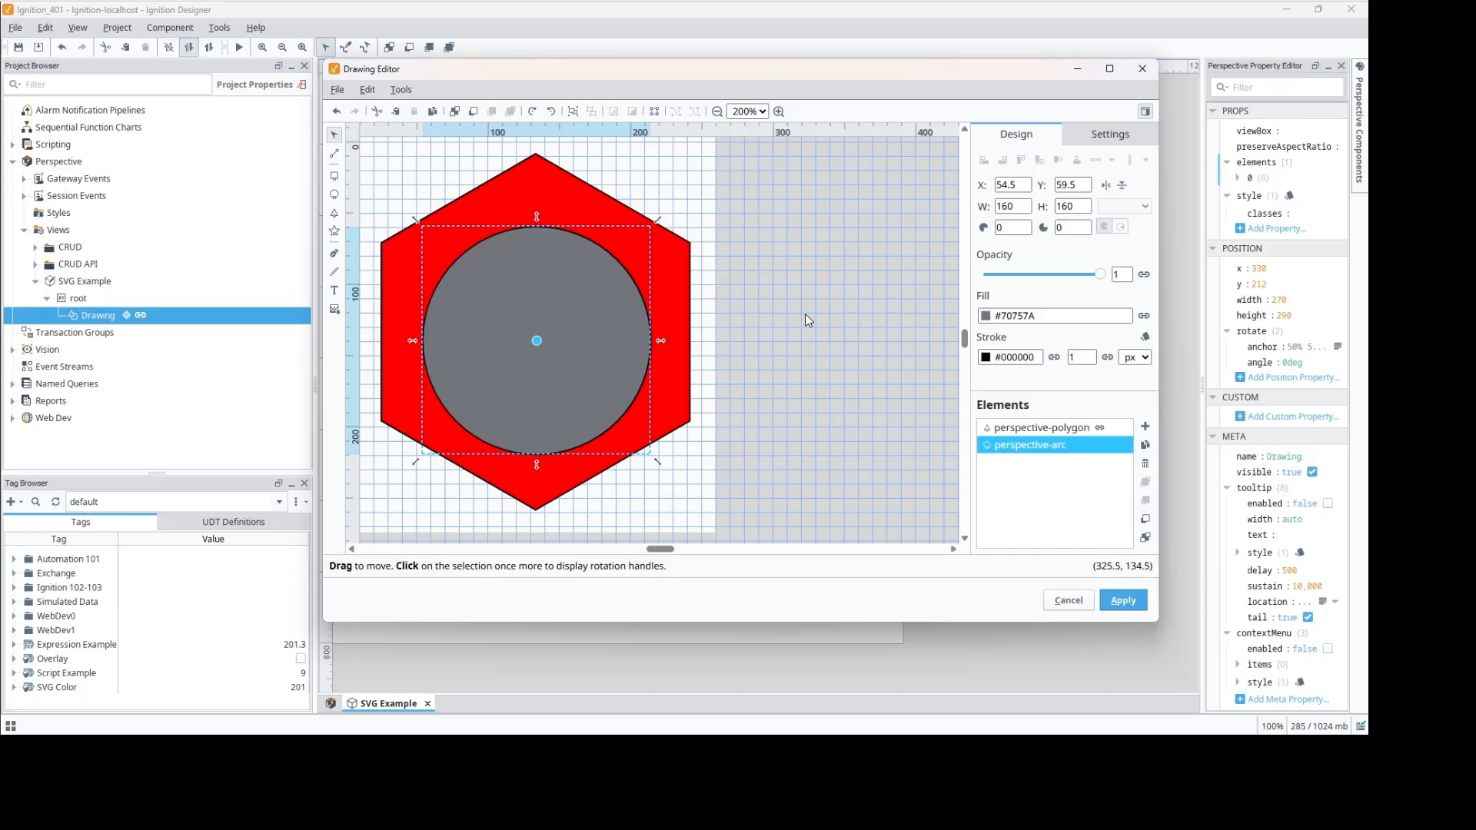
key(Up)
key(Up)
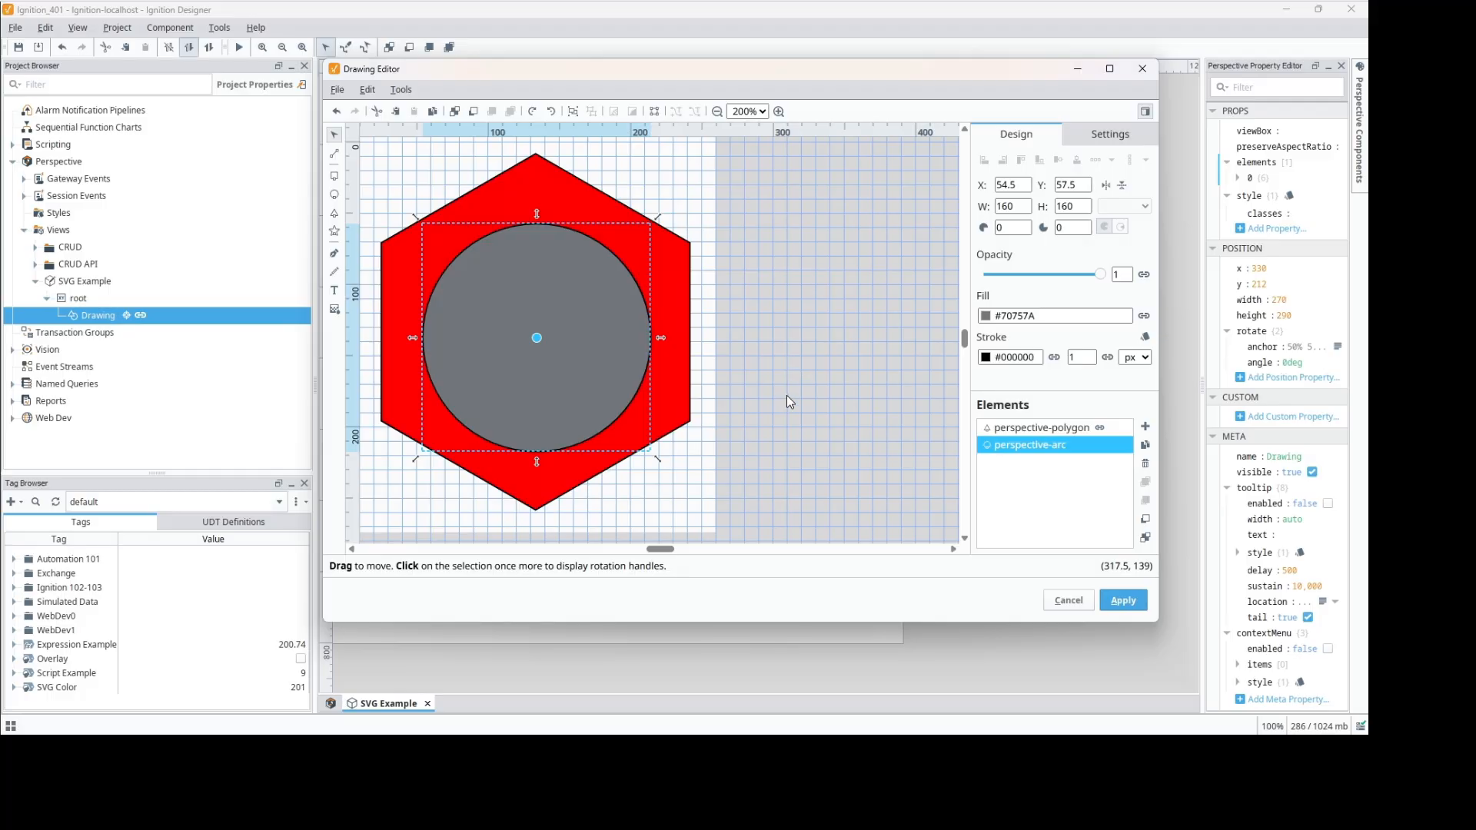
Step: Nudge the circle up to Y 54.5 to centre it vertically in the hexagon
key(Up)
key(Up)
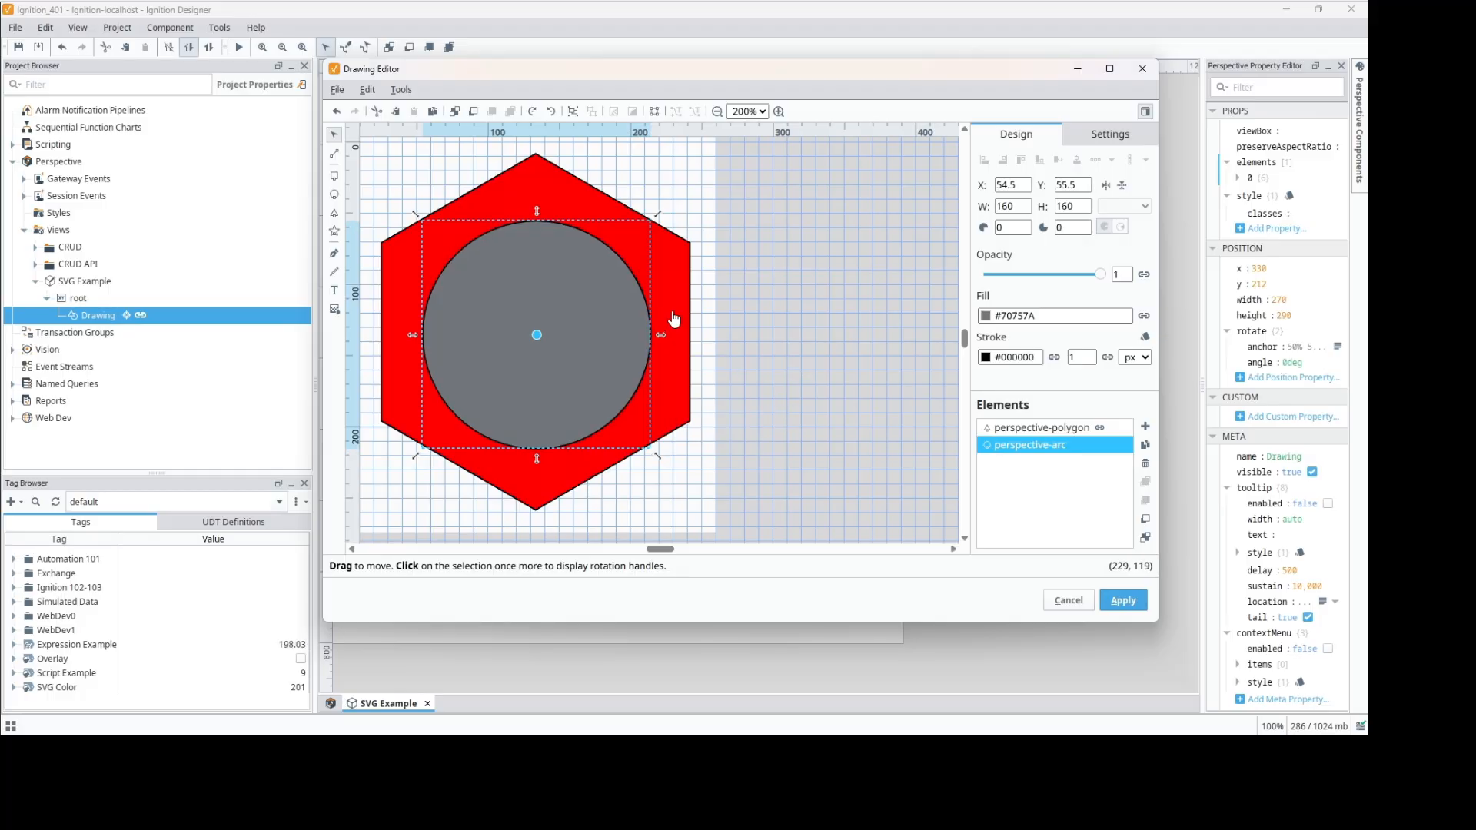
key(Up)
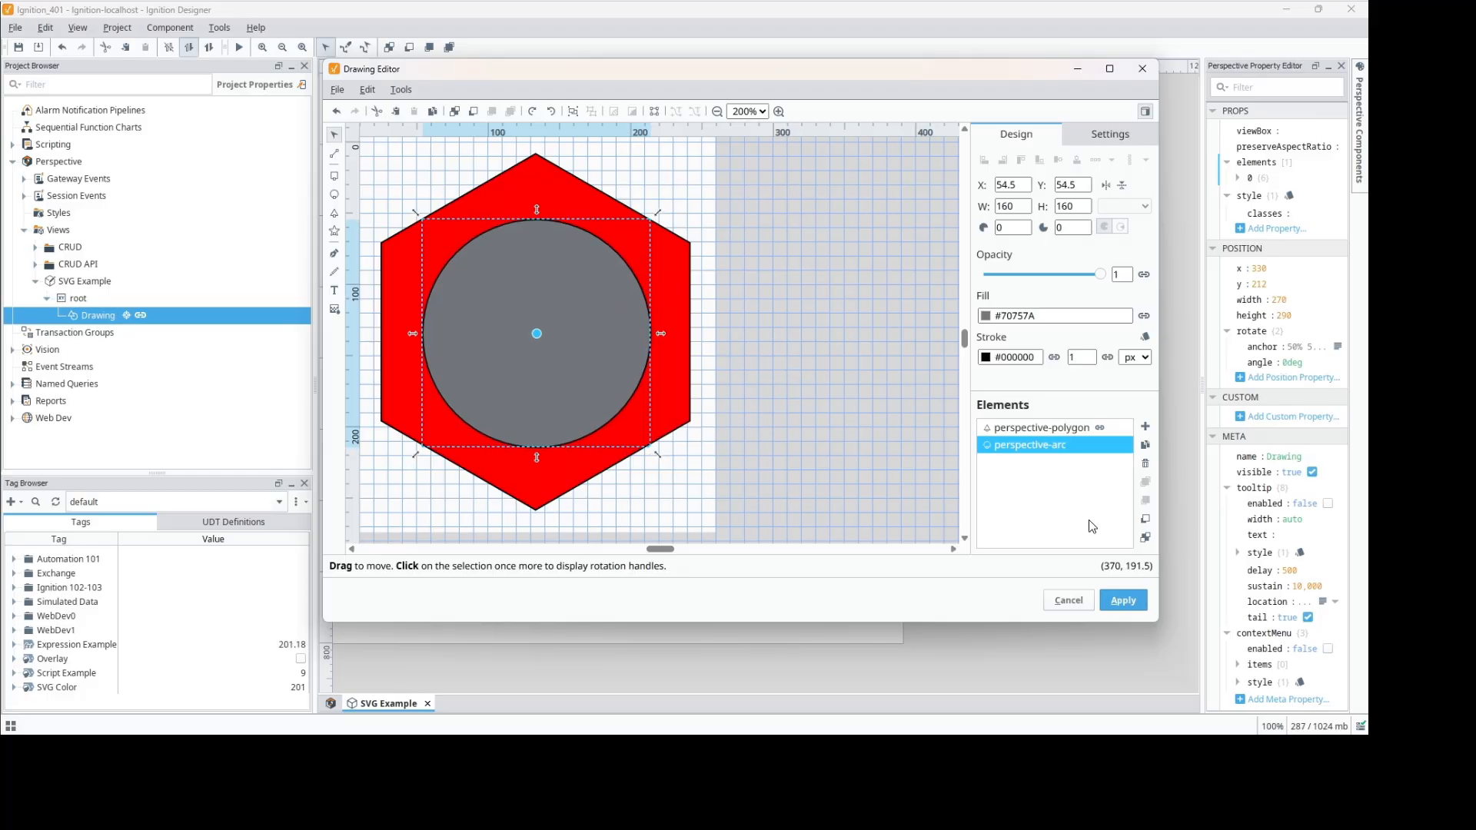
Step: Rename the perspective-polygon element in the drawing's element list as hexagon
click(1055, 431)
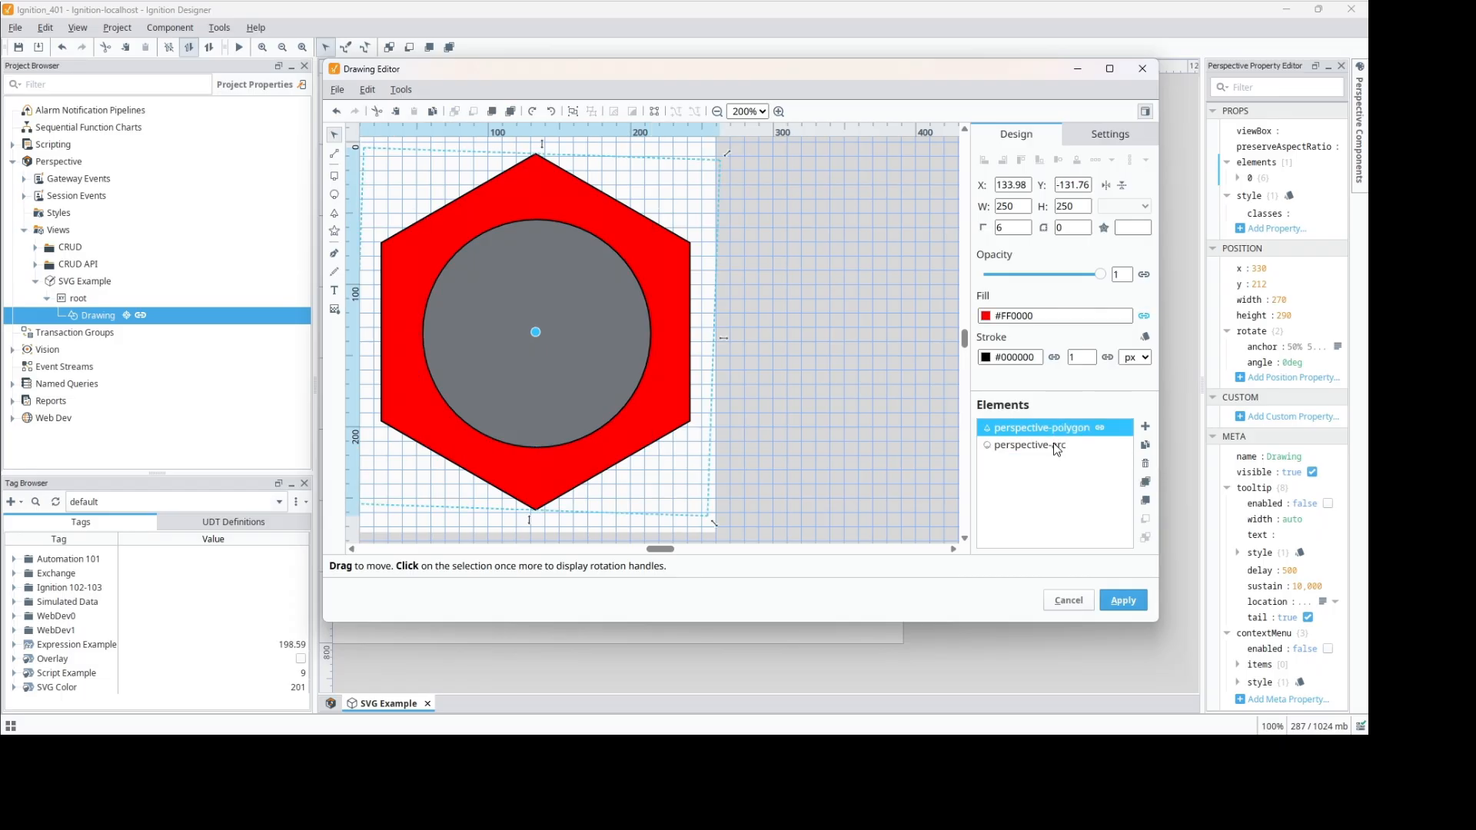
click(1056, 448)
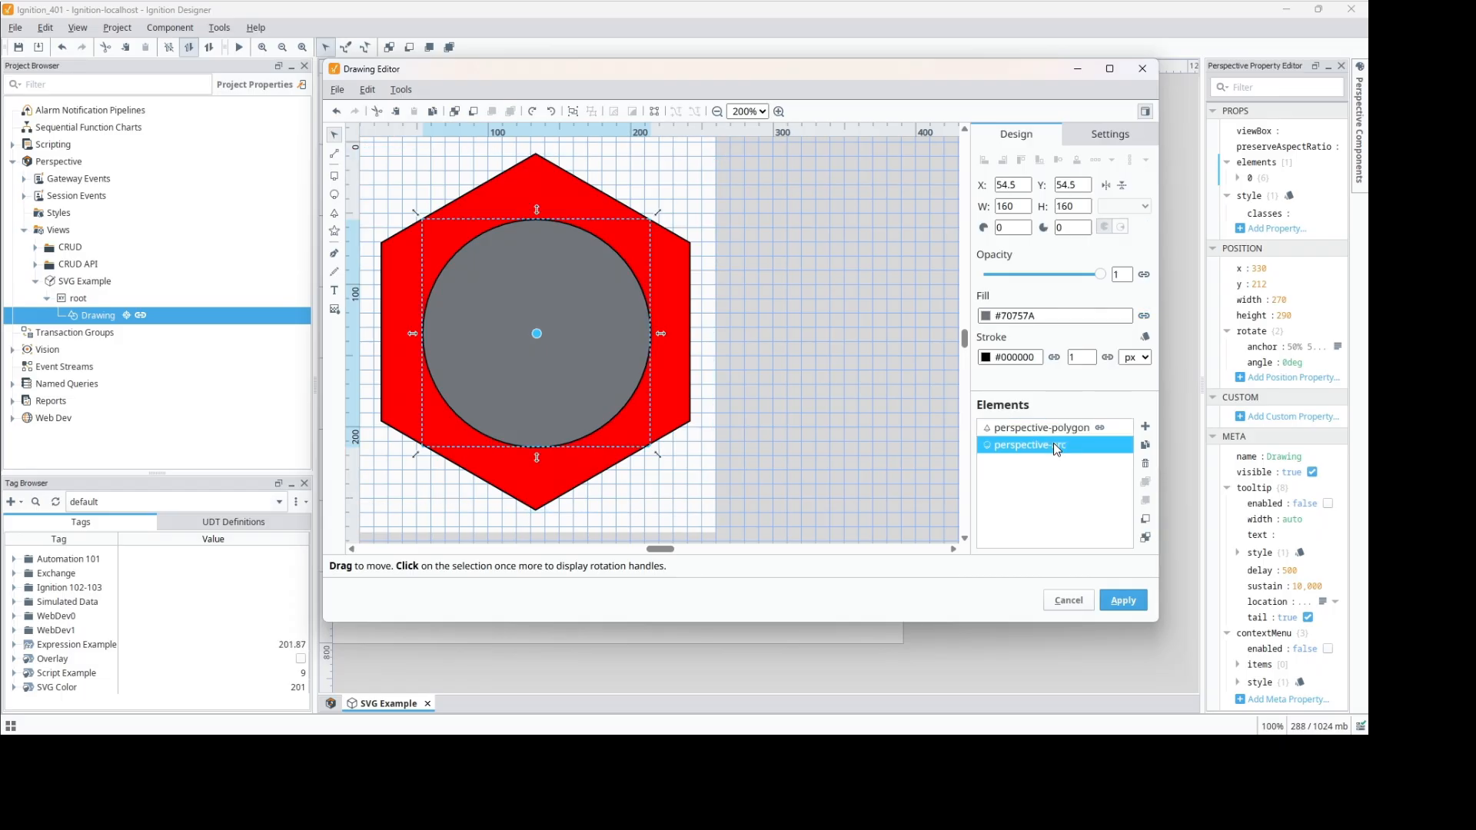
right_click(1055, 448)
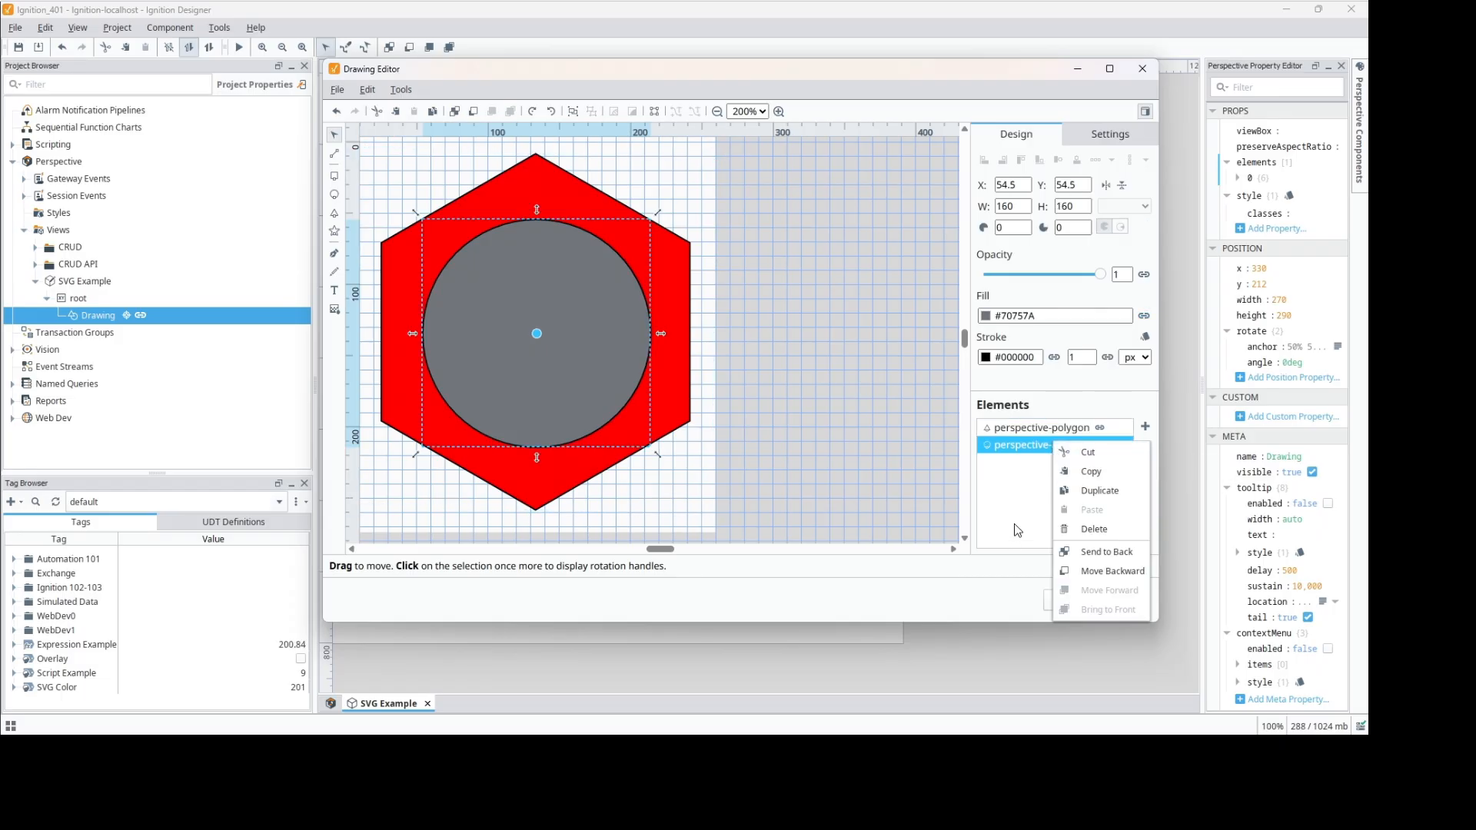
click(1022, 484)
click(1032, 429)
click(1031, 431)
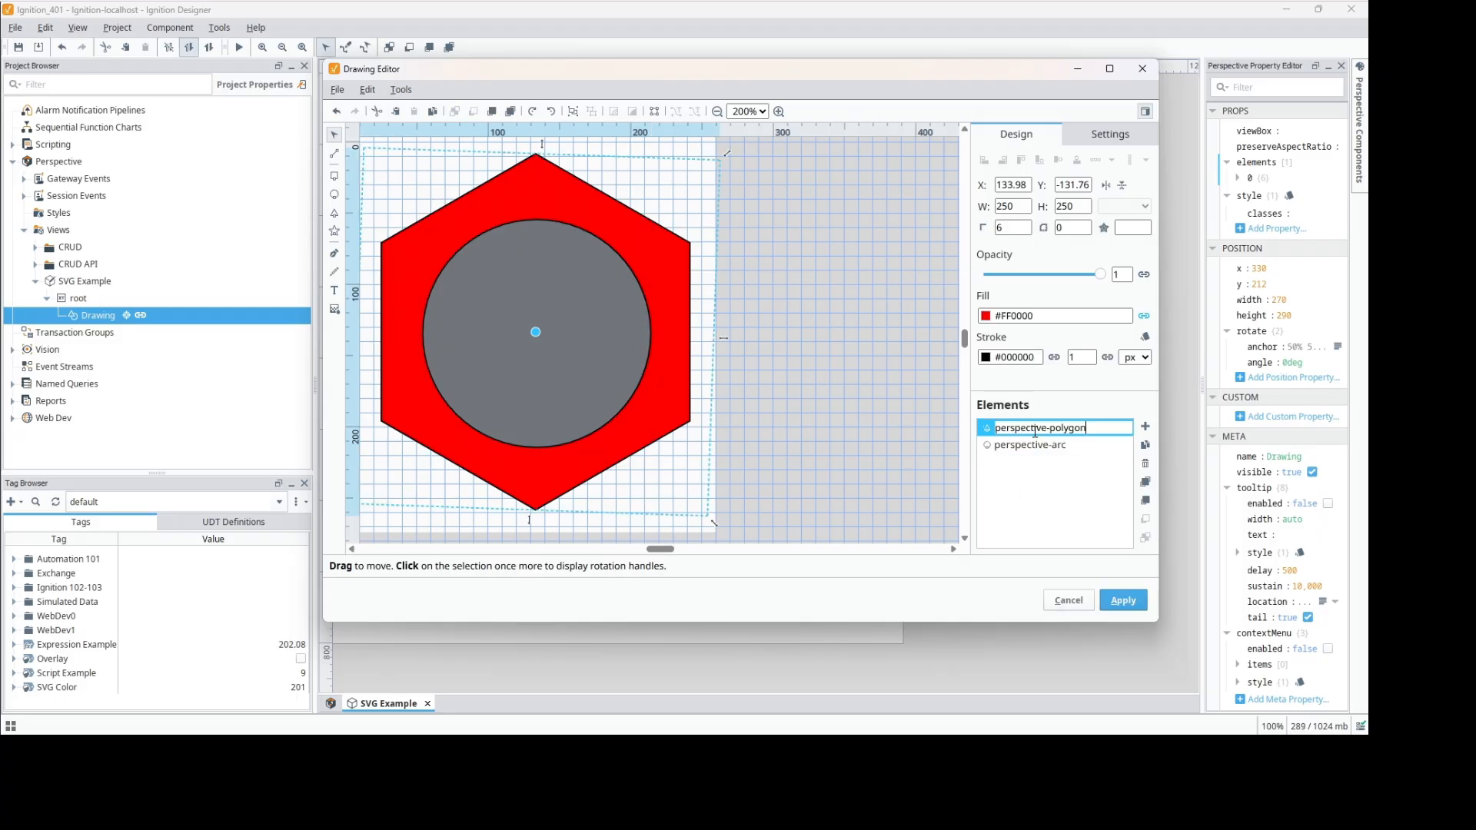
key(ctrl+a)
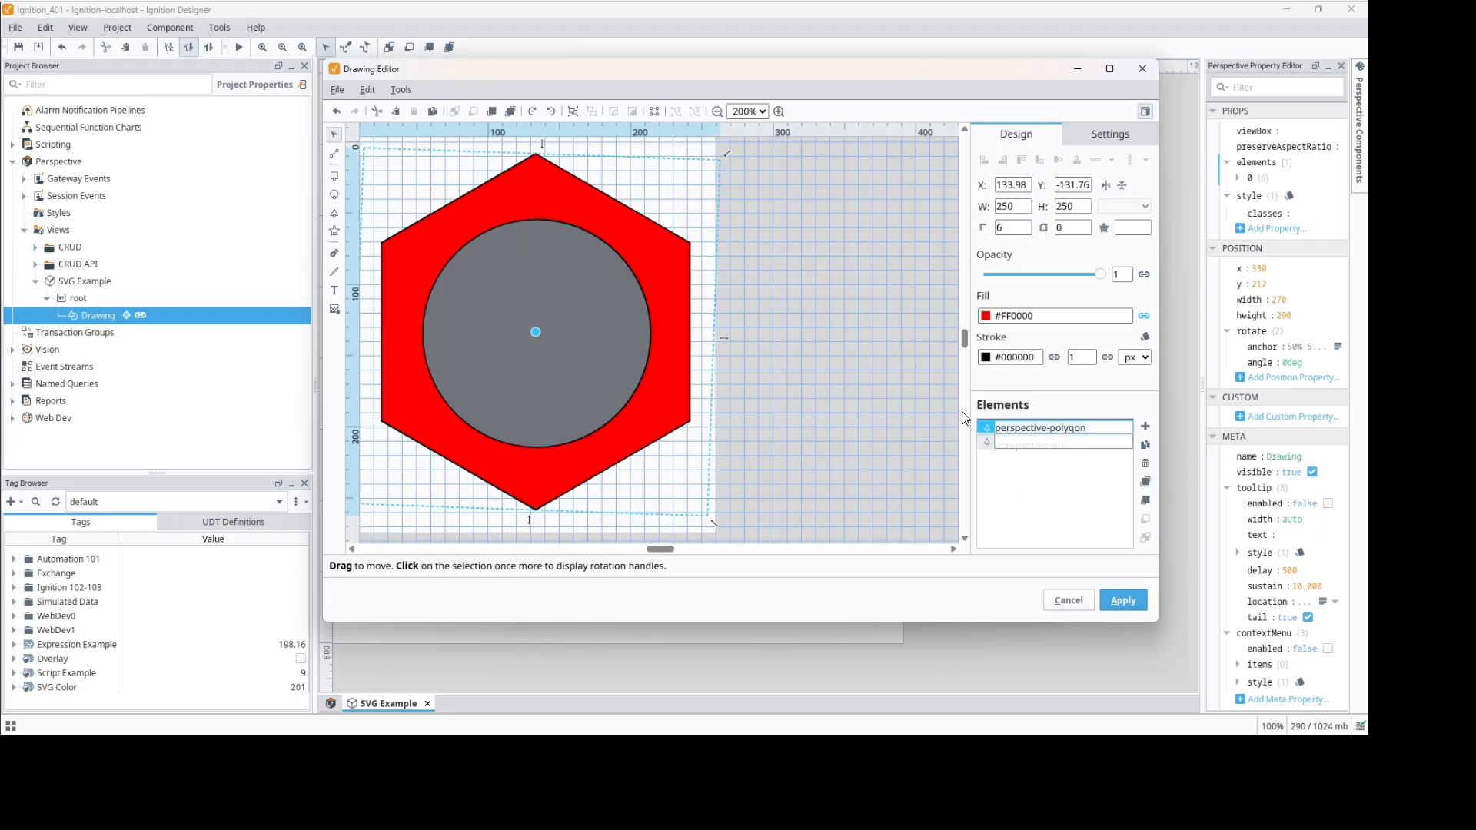
text(hexa)
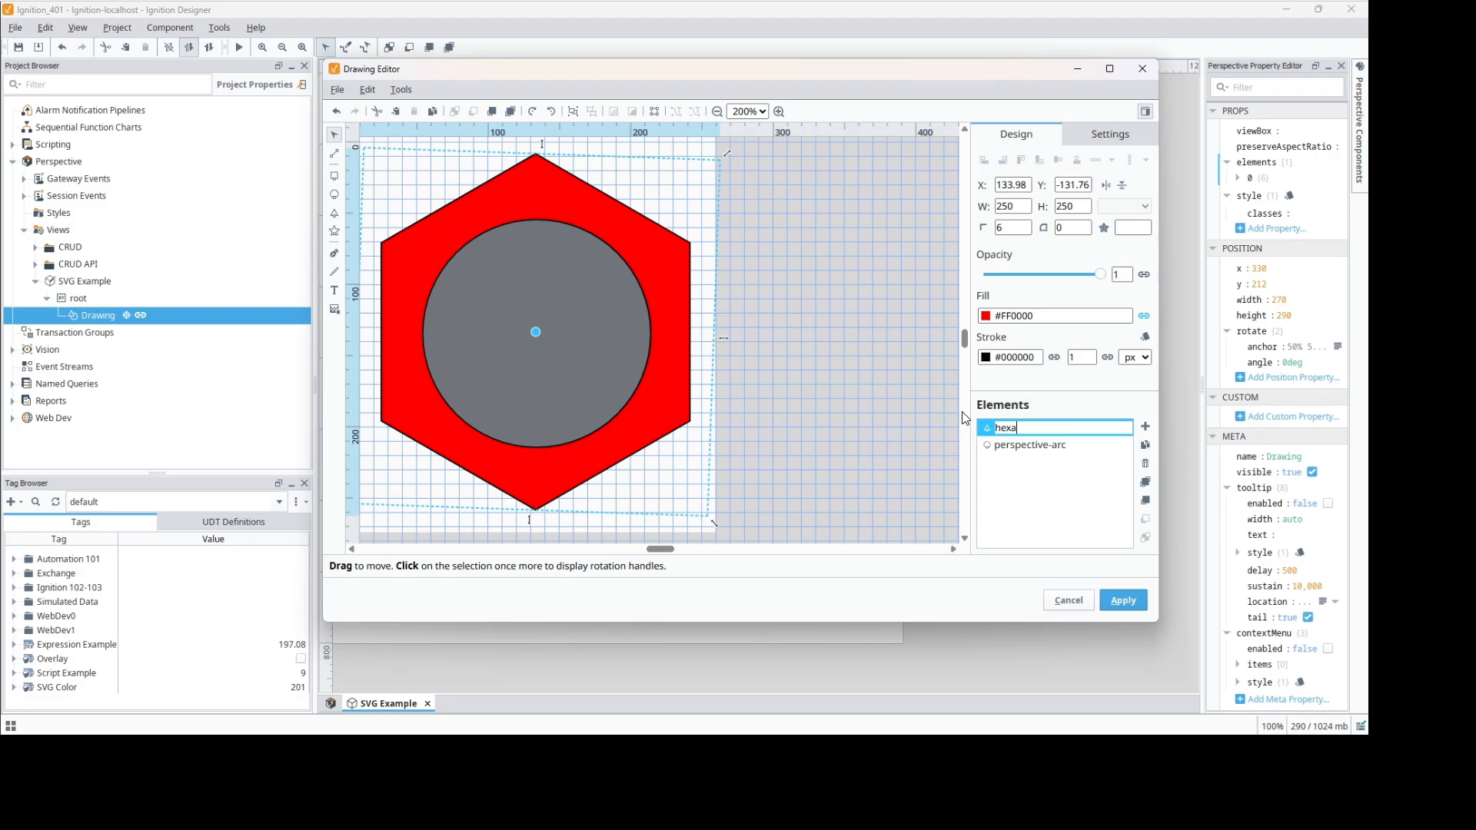
text(gon)
key(Return)
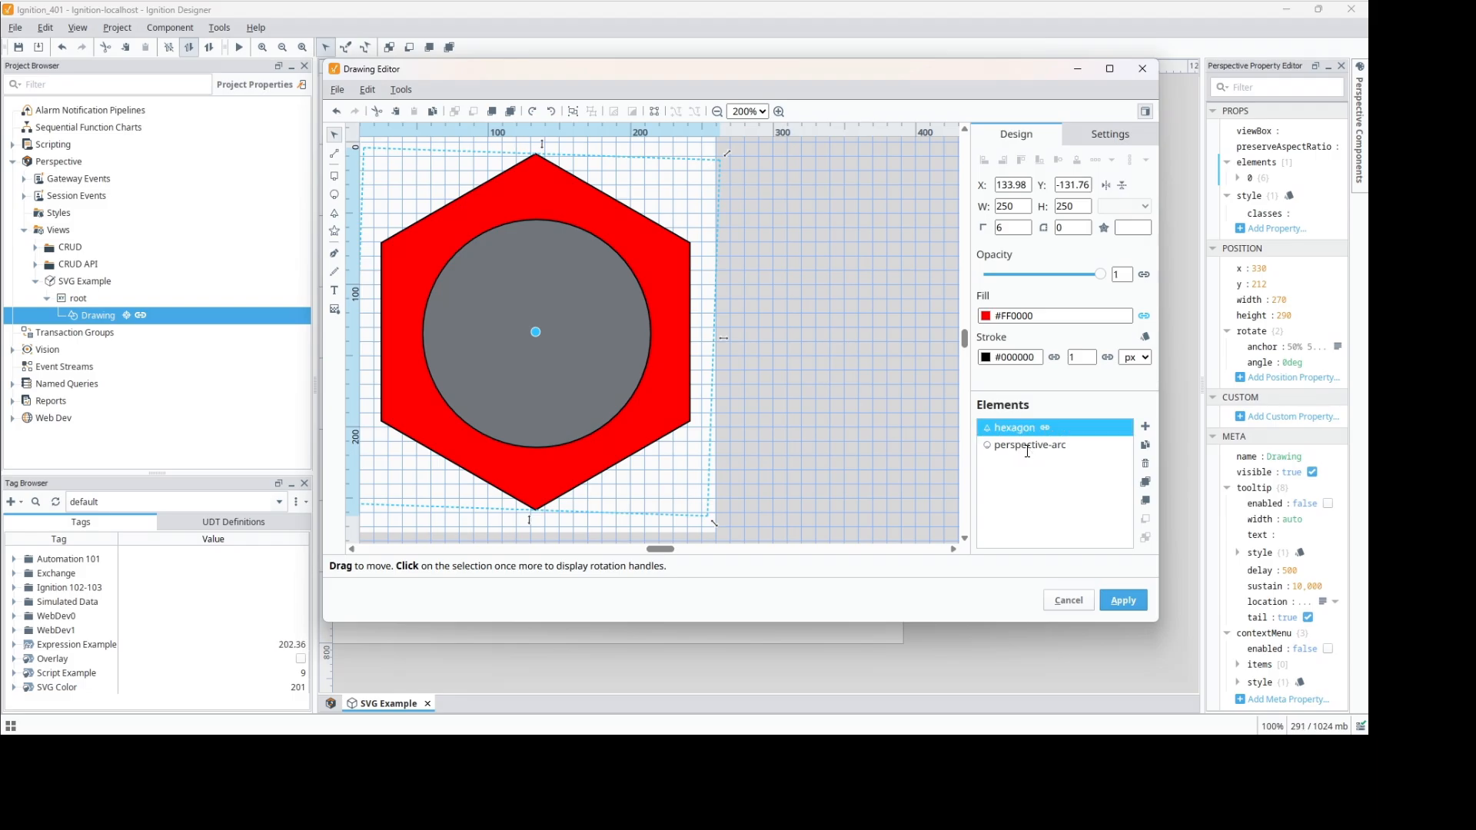
Step: Rename the perspective-arc element as circle
click(1027, 447)
key(ctrl+a)
text(circle)
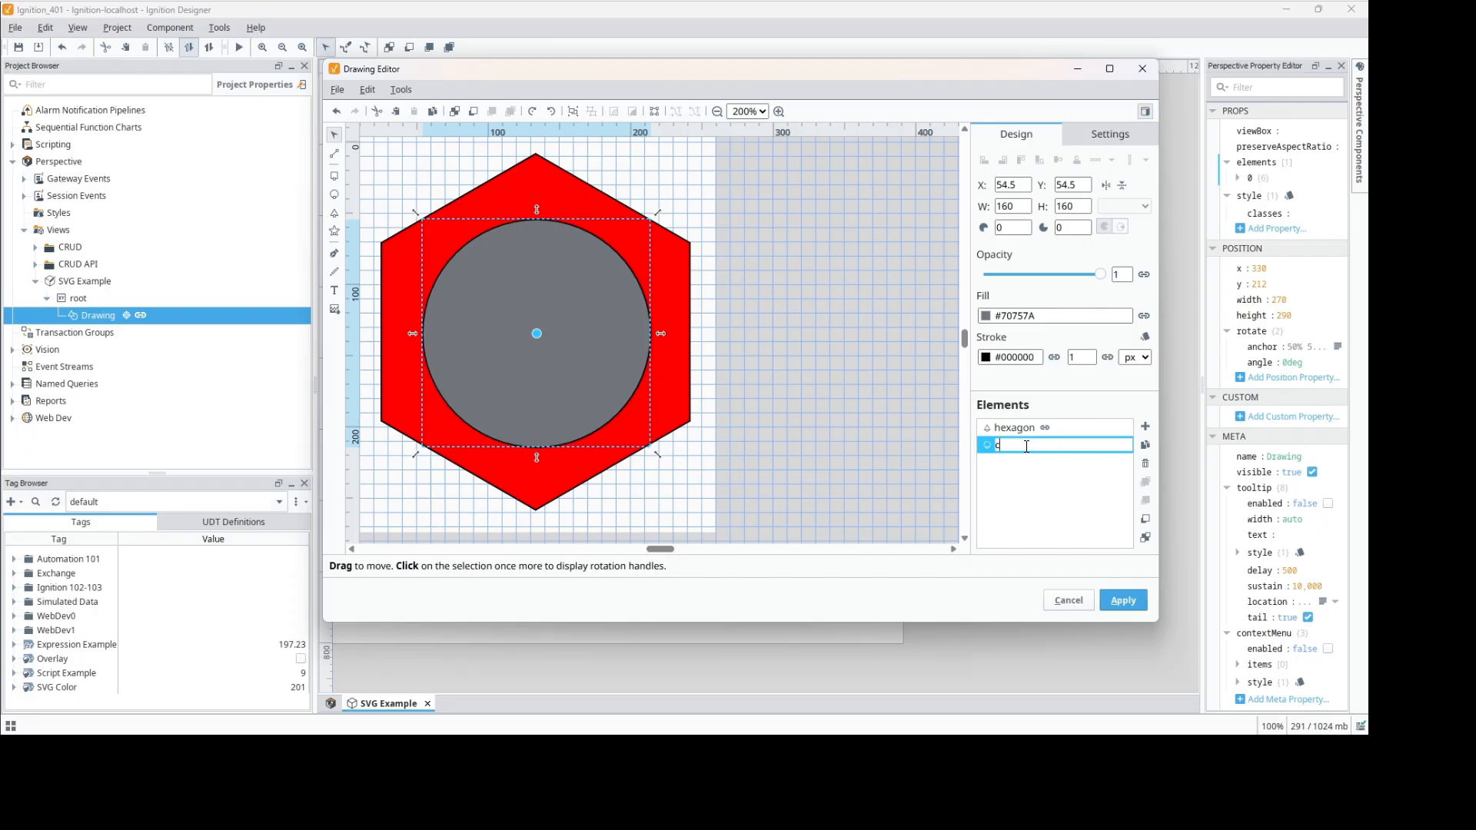
key(Return)
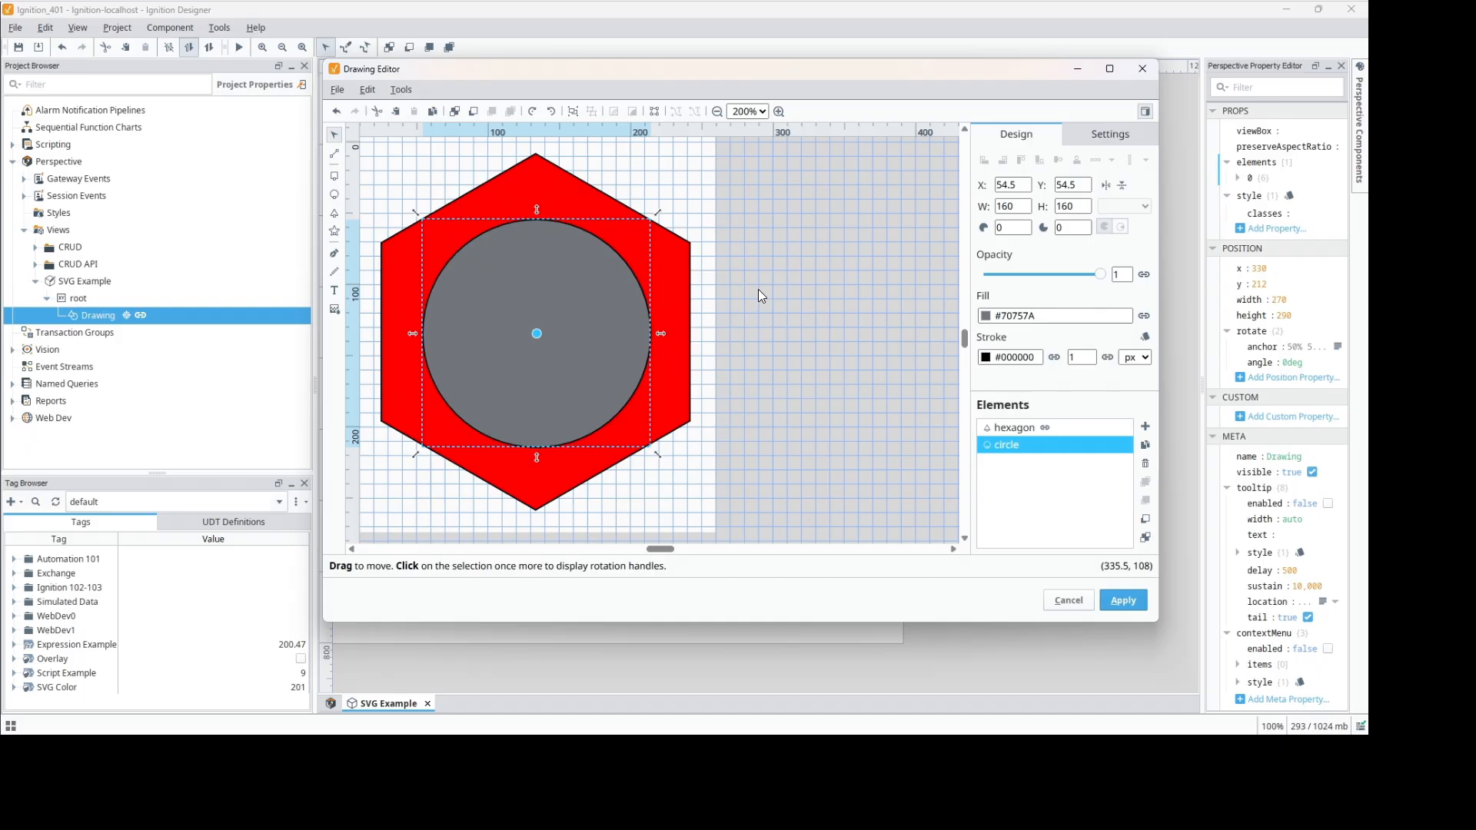
Step: Select the hexagon and circle together, align their centres horizontally and vertically, and apply the drawing to the view
click(578, 197)
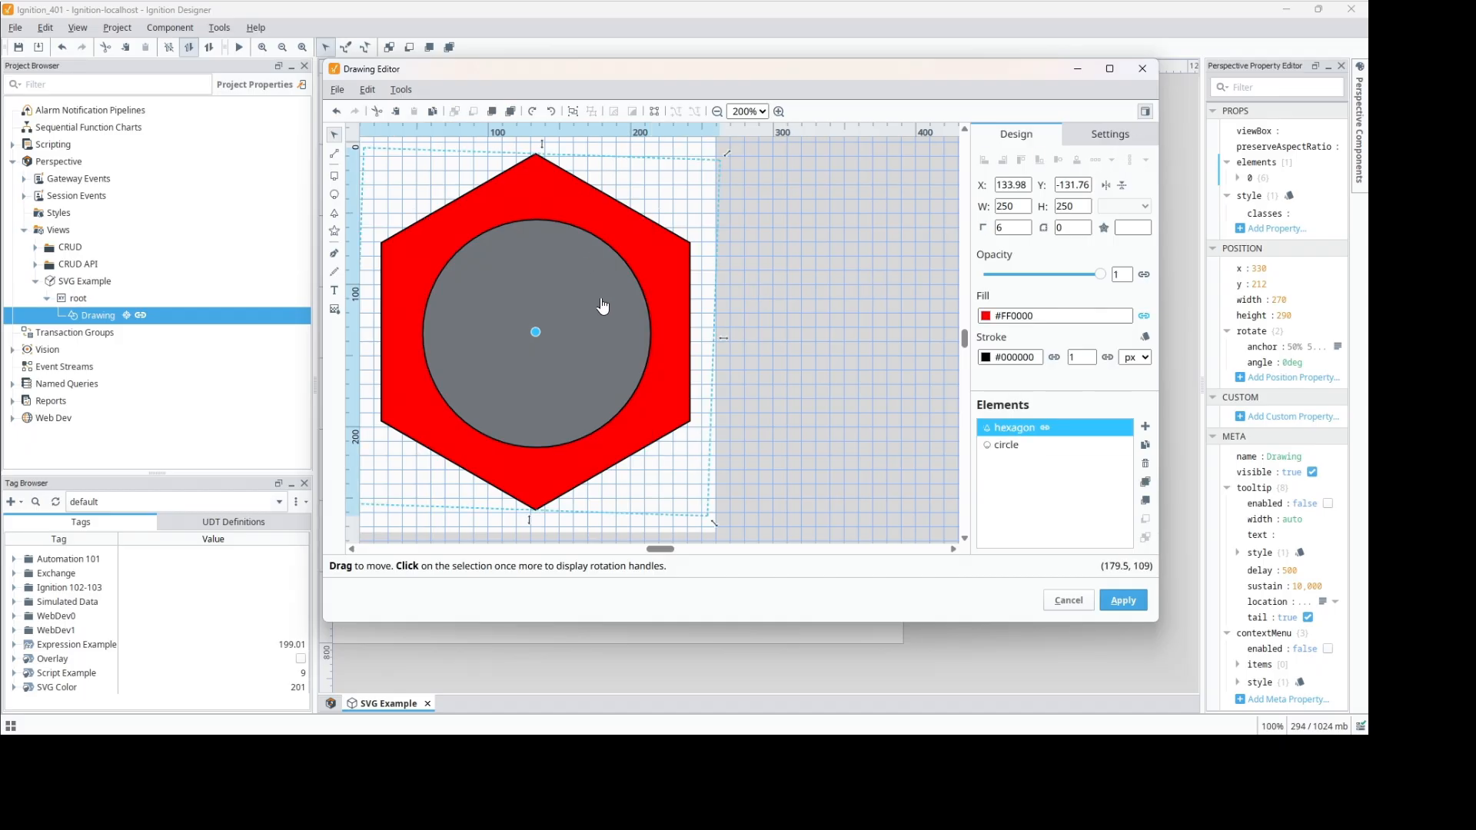
click(602, 306)
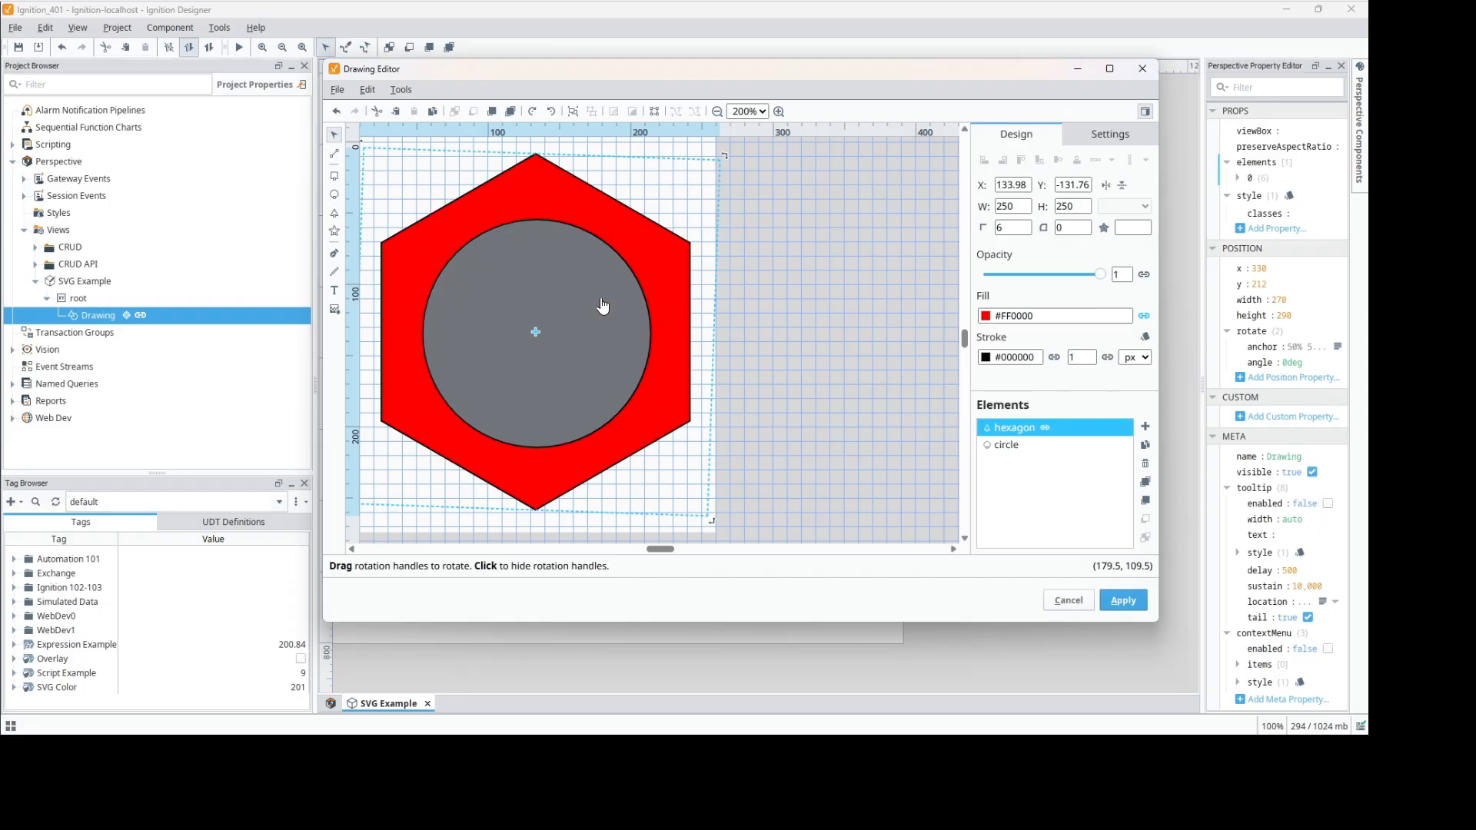
drag(797, 237, 565, 338)
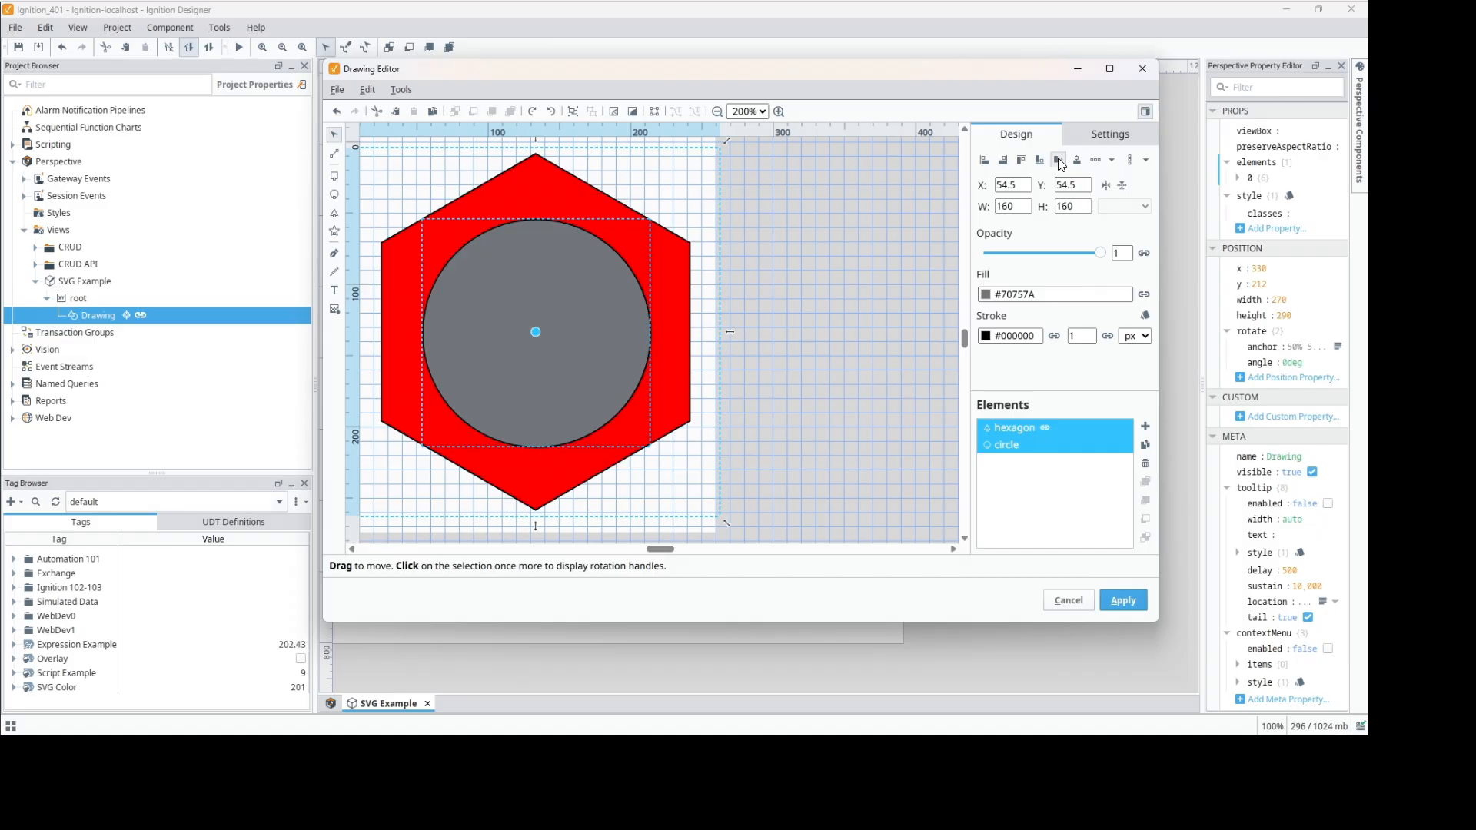
click(1057, 159)
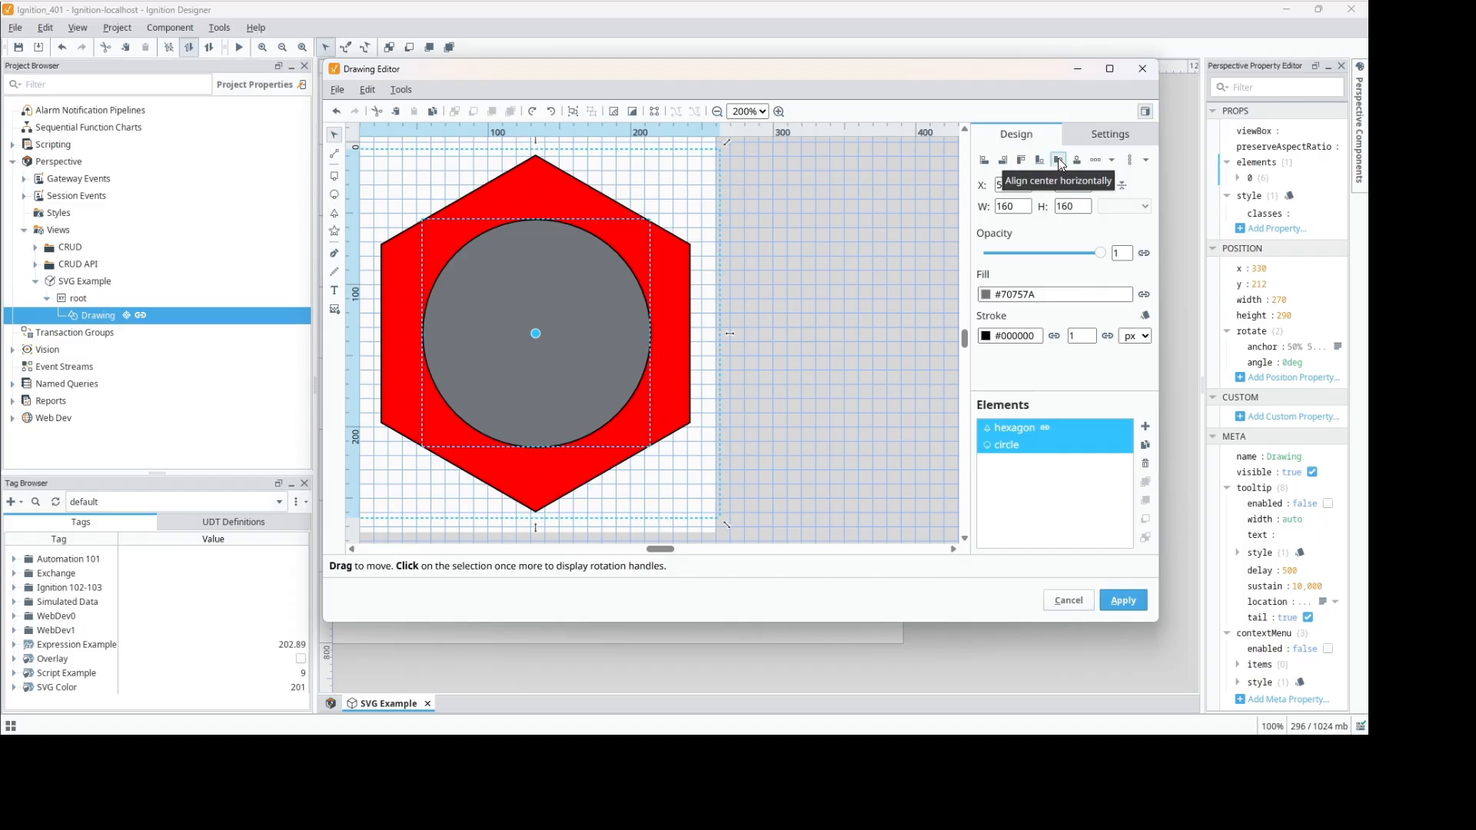
click(1076, 161)
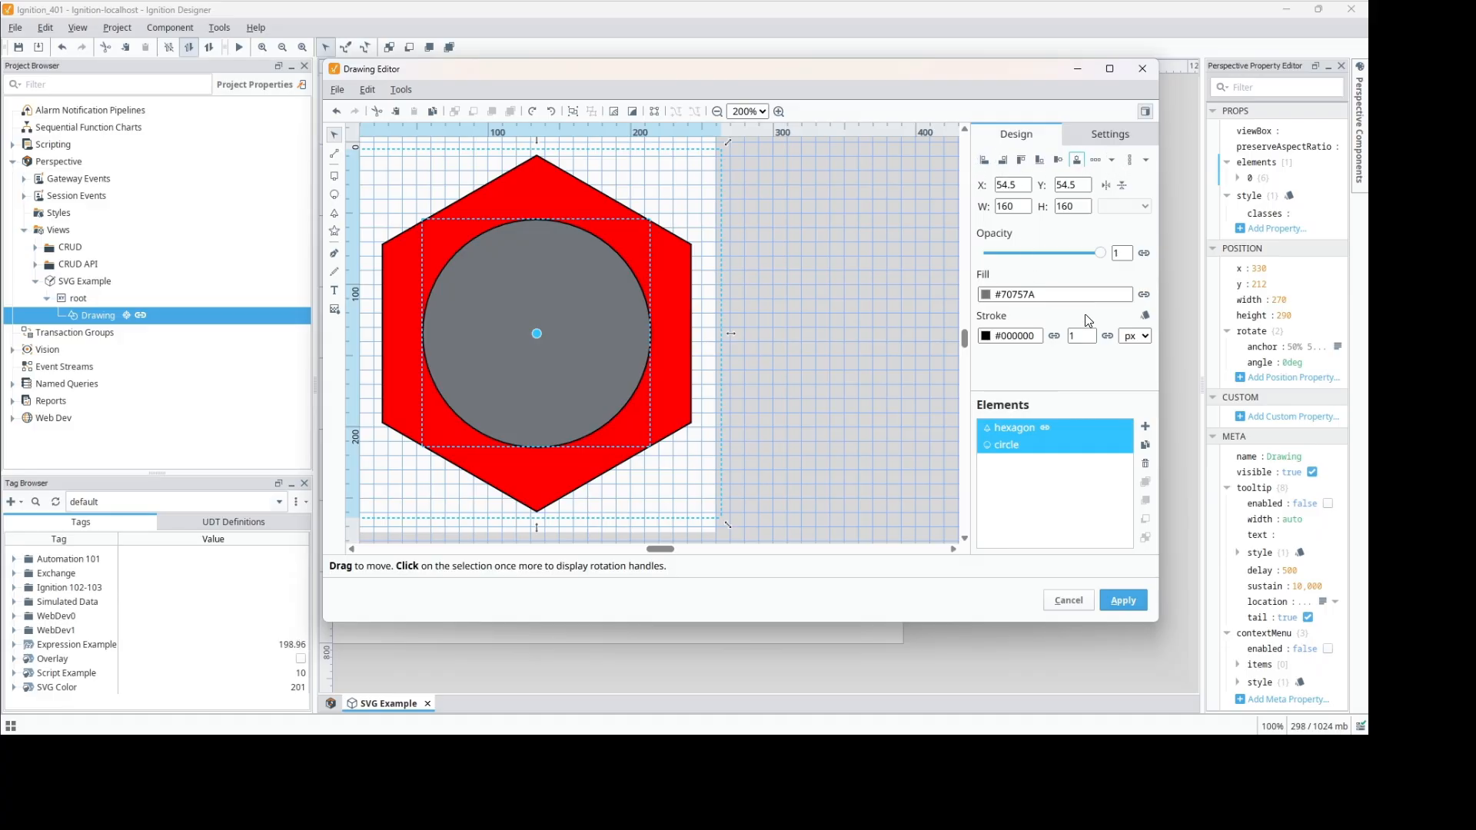
click(1122, 600)
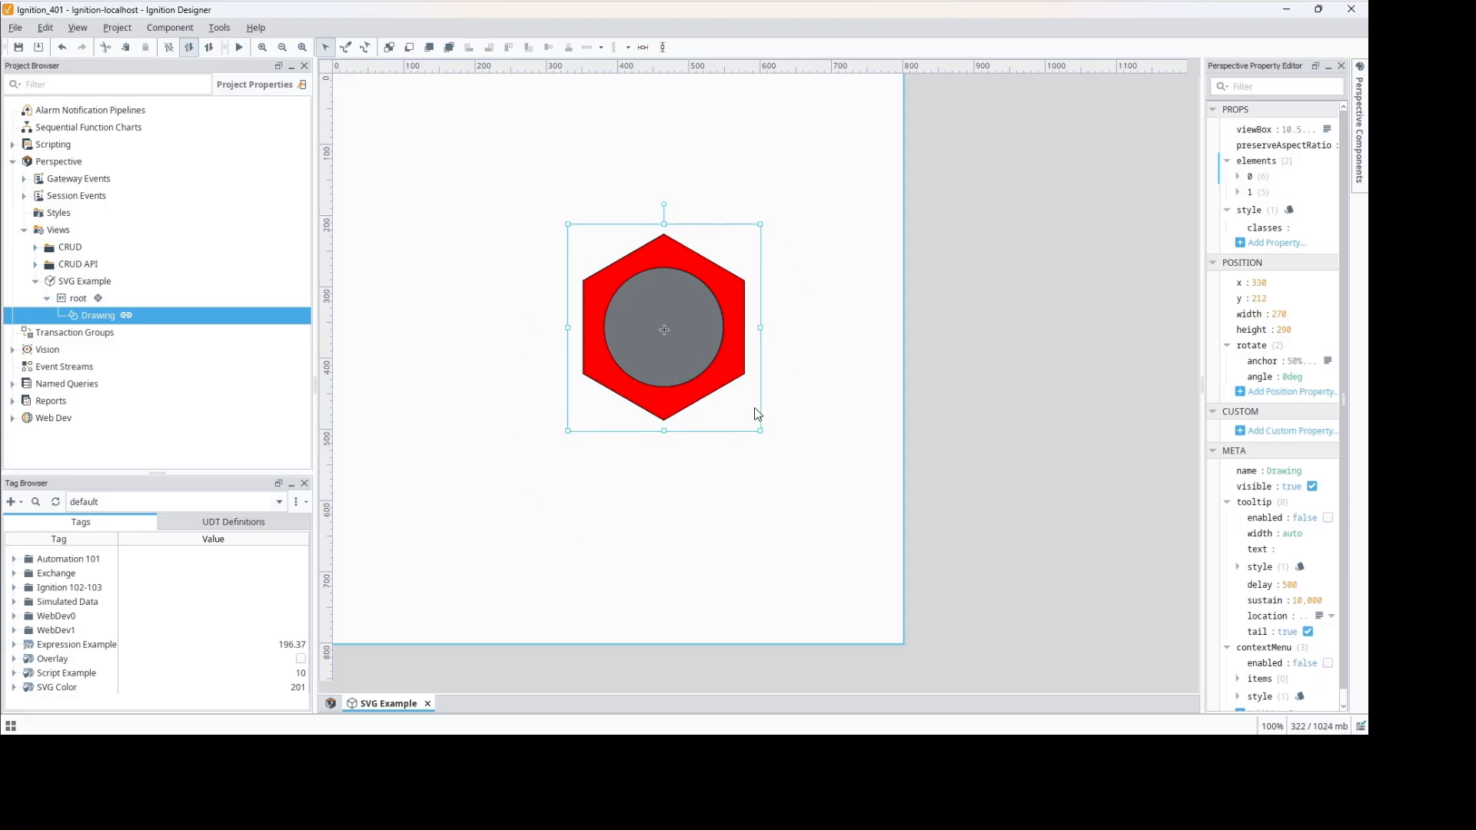
Step: Try several sizes for the drawing on the view, ending with it shrunk to a small icon
mouse_move(760, 430)
mouse_down()
mouse_move(667, 357)
mouse_move(653, 299)
mouse_up()
drag(612, 243, 666, 309)
mouse_move(707, 365)
mouse_down()
mouse_move(775, 442)
mouse_move(735, 400)
mouse_up()
mouse_move(678, 344)
mouse_down()
mouse_move(614, 277)
mouse_move(651, 301)
mouse_up()
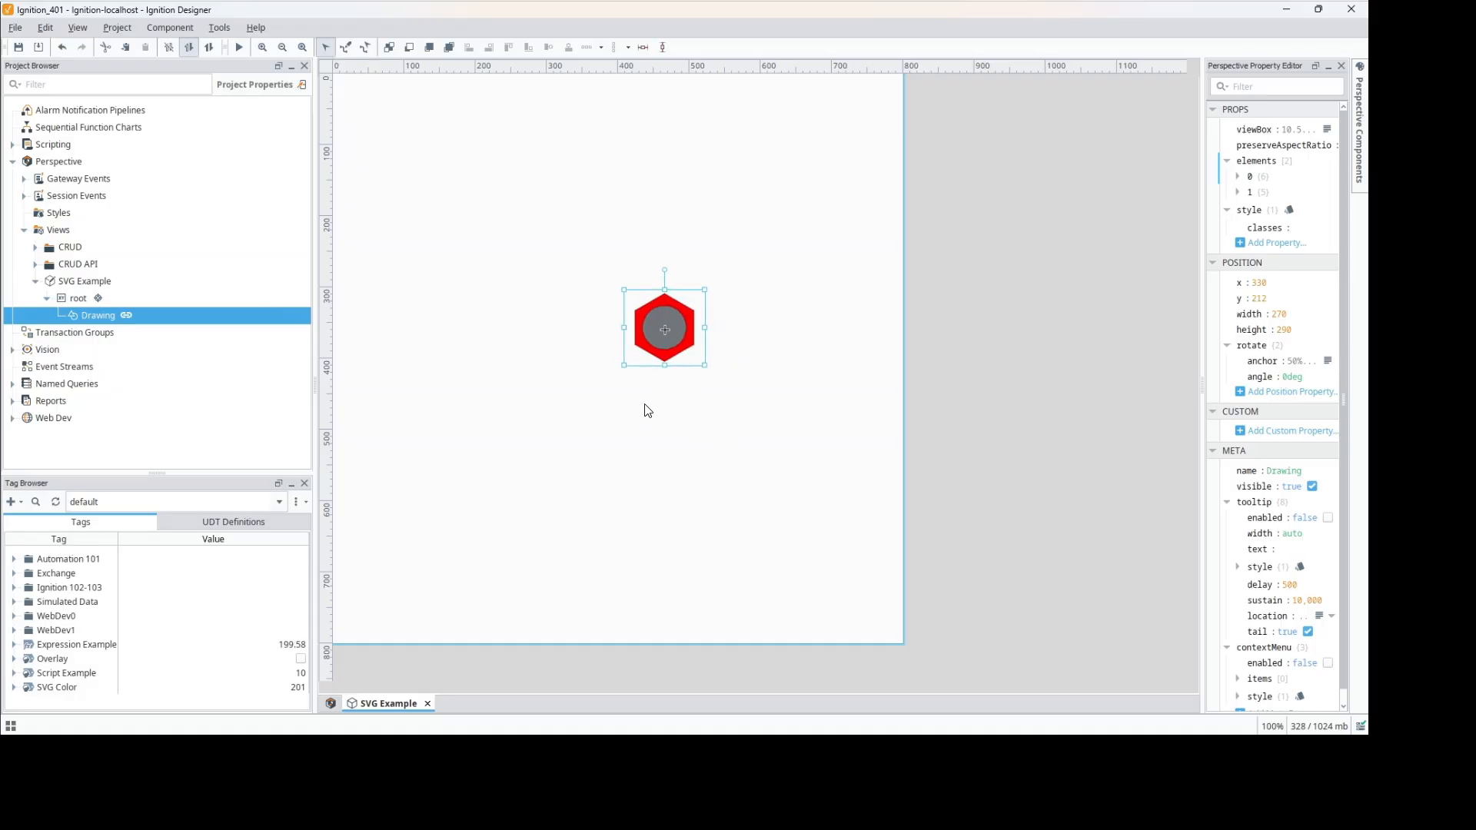
Step: Write 100 to the SVG Color tag, enabling Read/Write Mode for the Designer
double_click(202, 687)
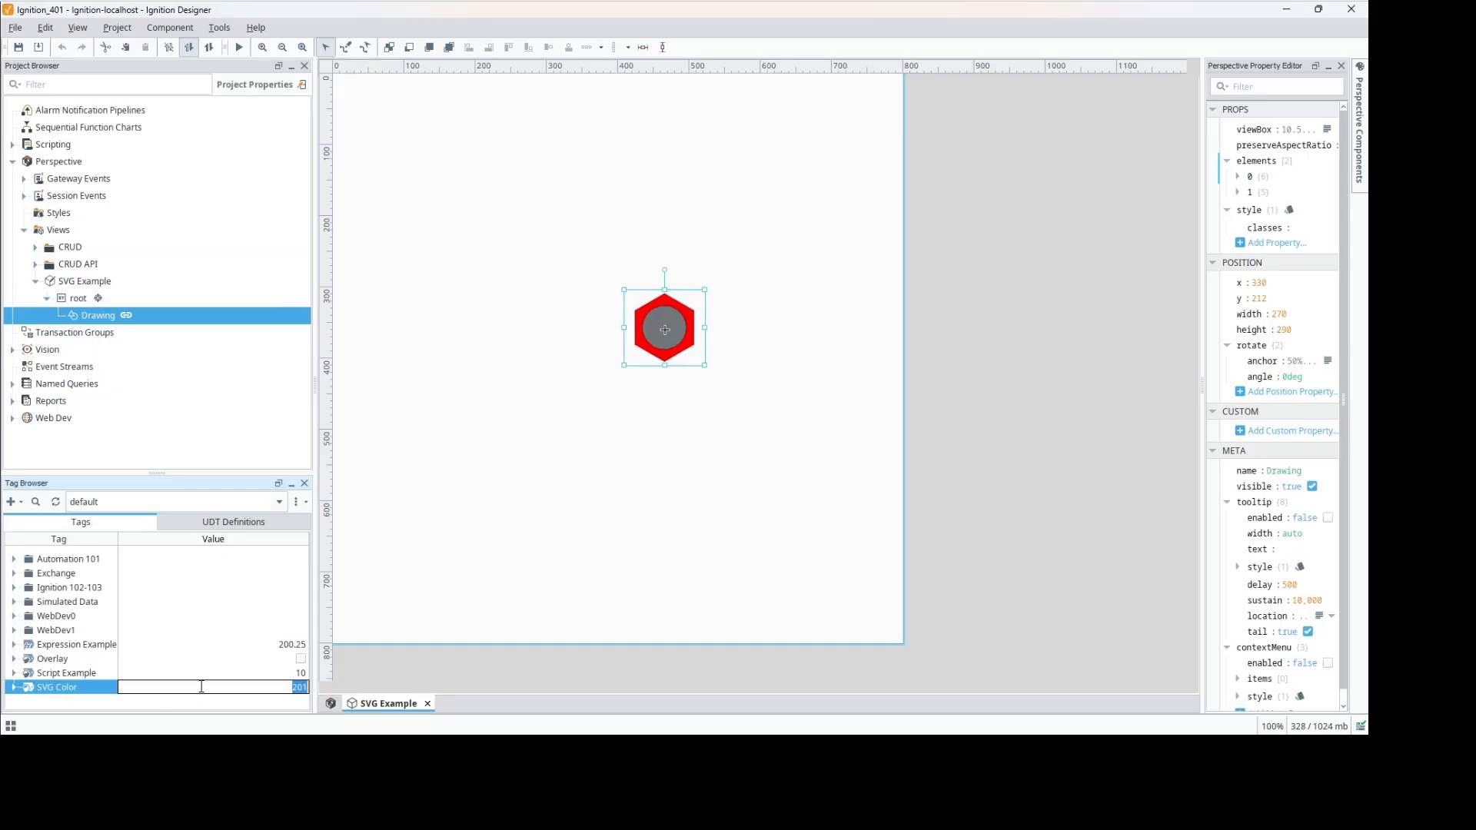
text(100)
key(Return)
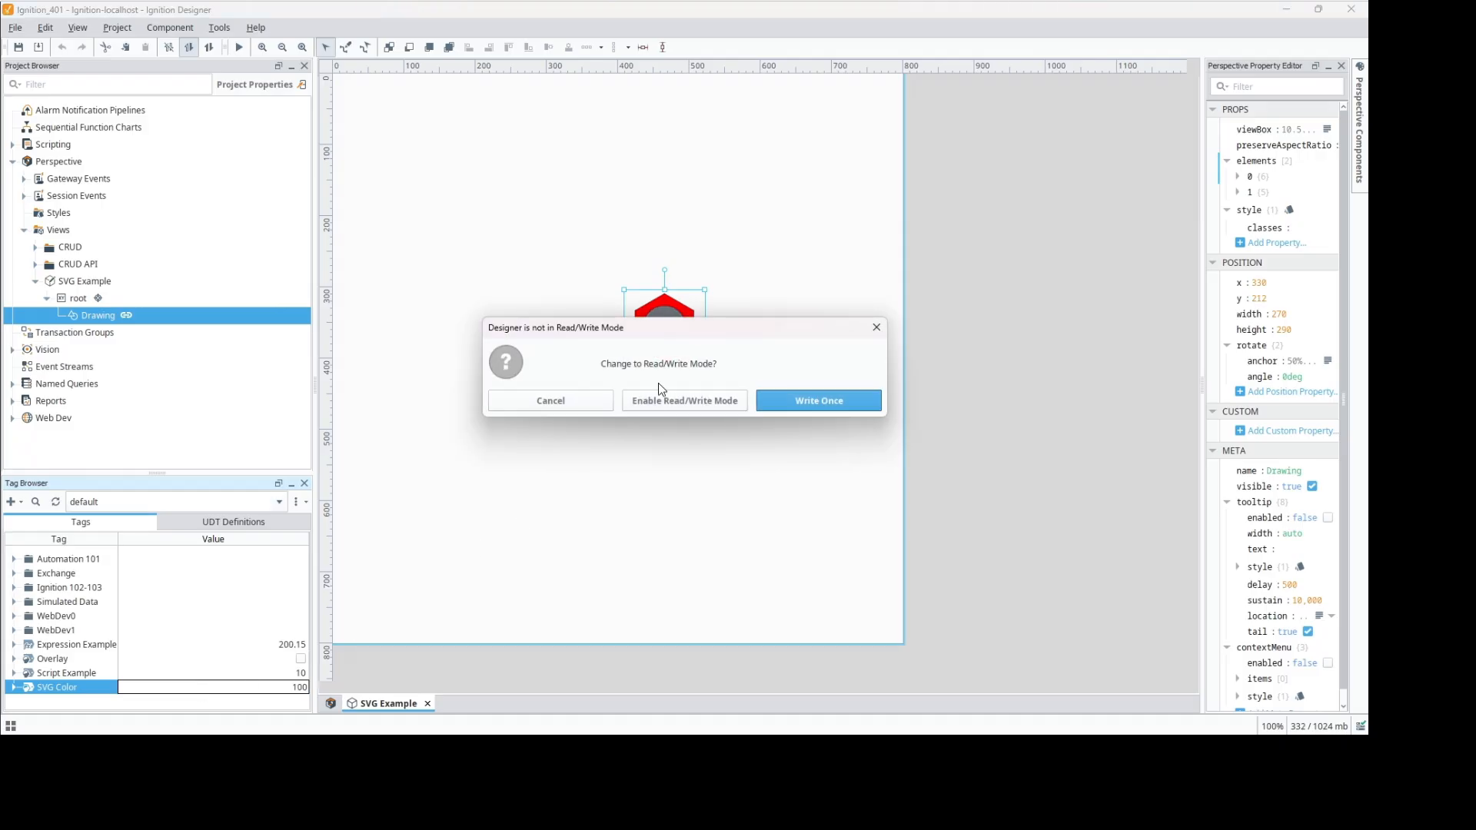
click(659, 402)
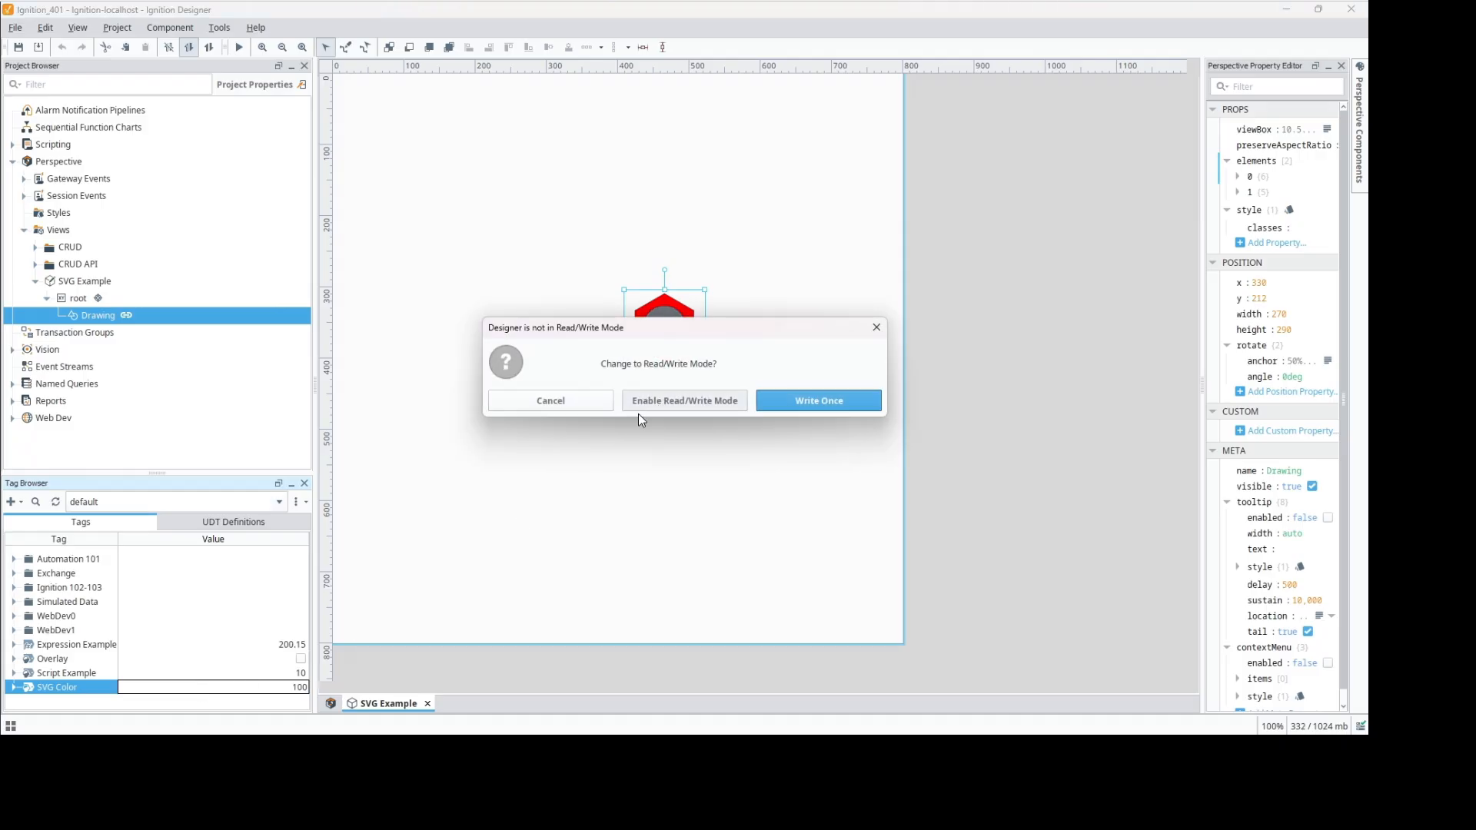
Step: Set the SVG Color tag's value to 0
double_click(284, 690)
text(0)
key(Return)
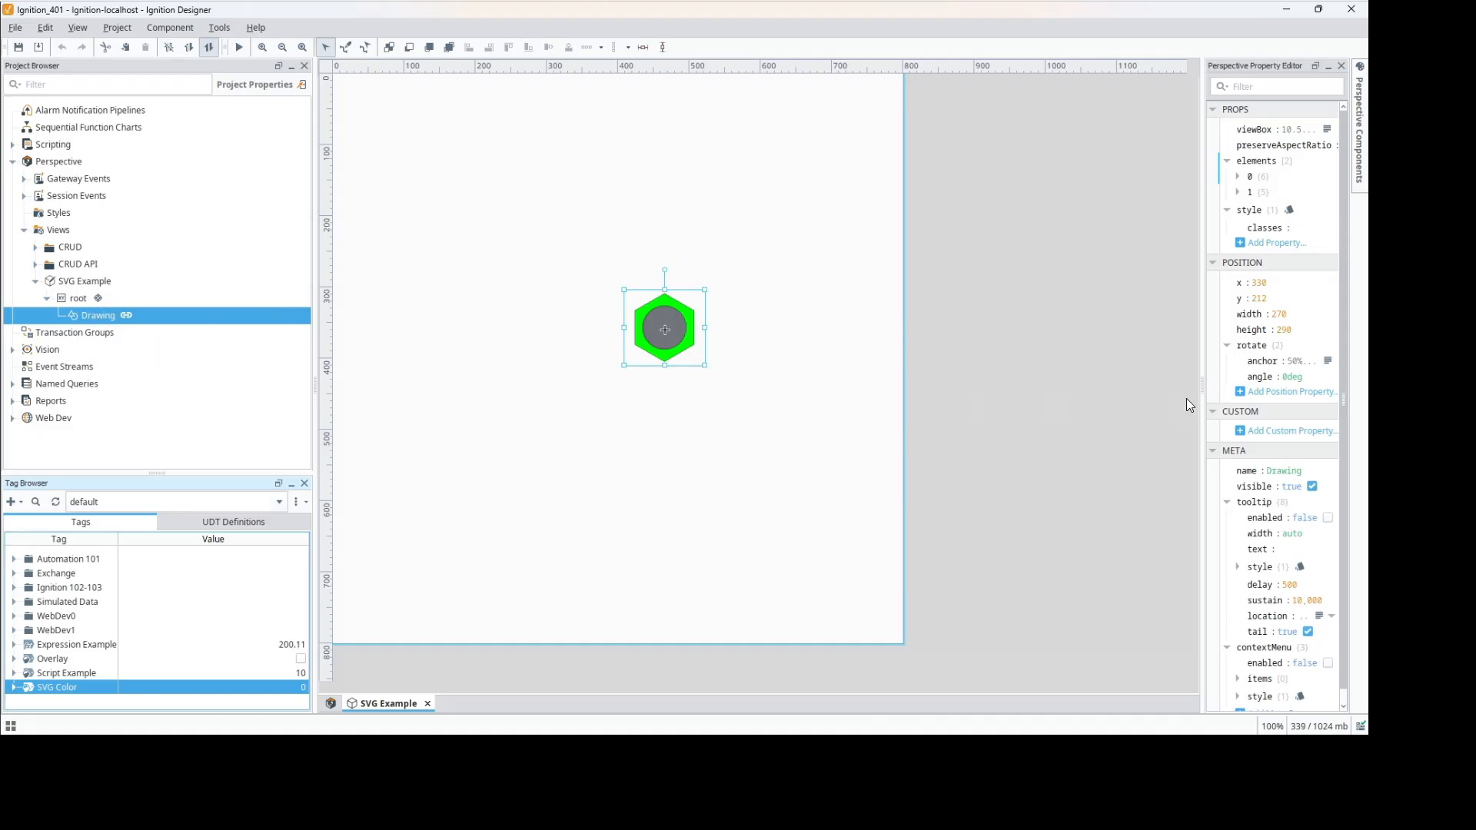
Step: Widen the property editor and add a custom value property named color to the drawing
drag(1200, 405, 997, 384)
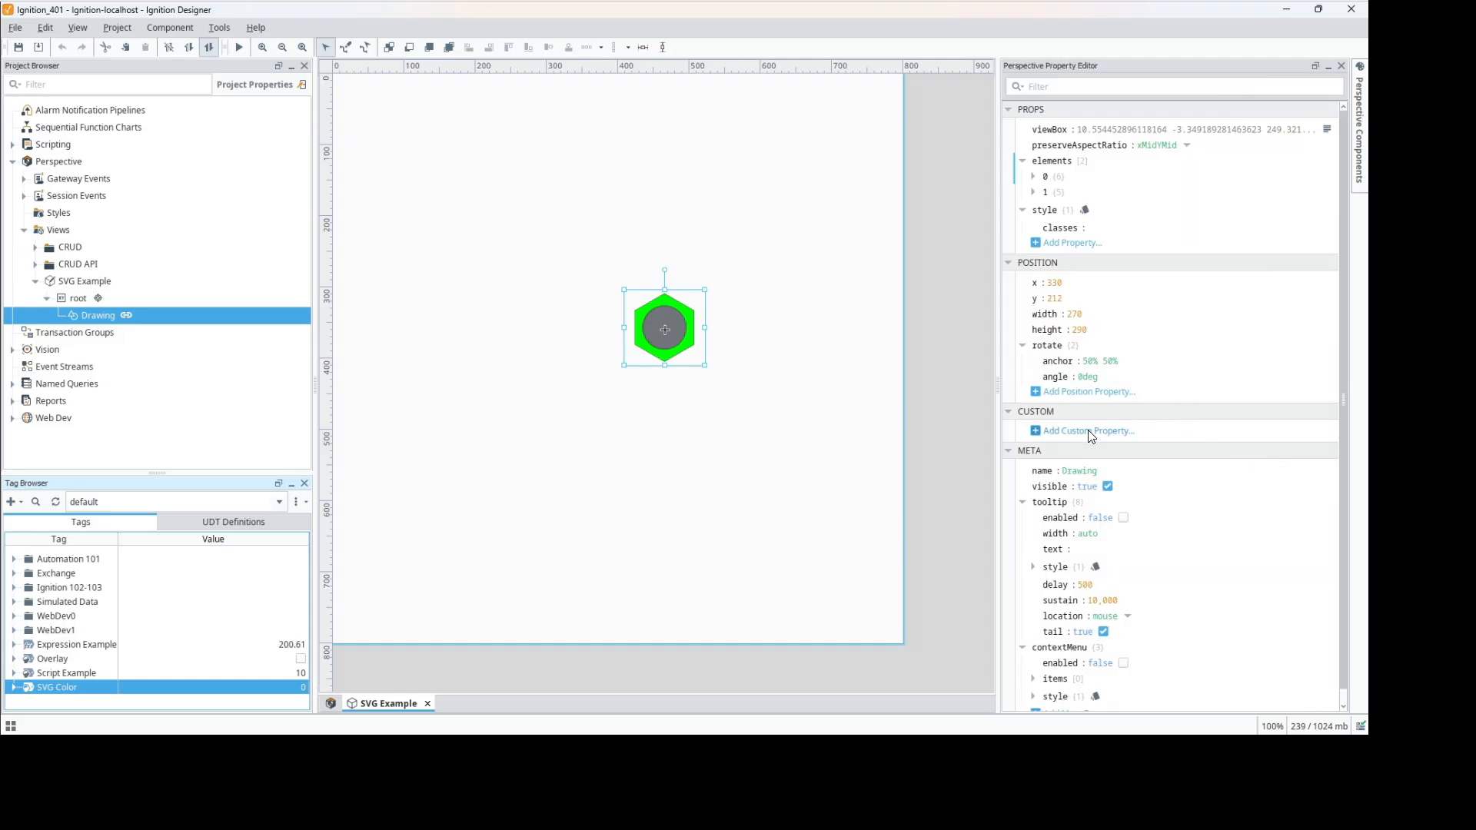
click(1092, 433)
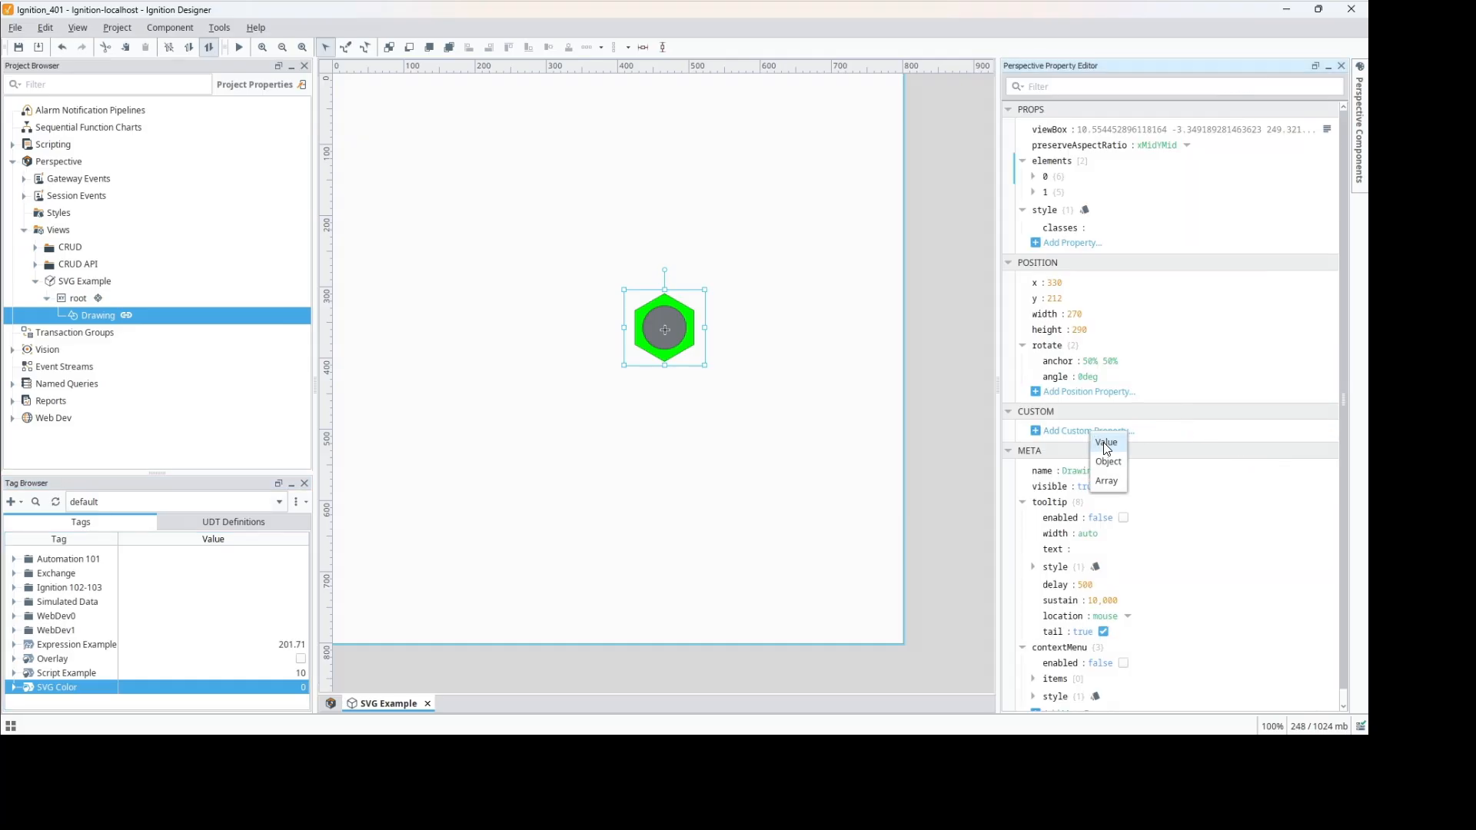
click(1106, 443)
text(color)
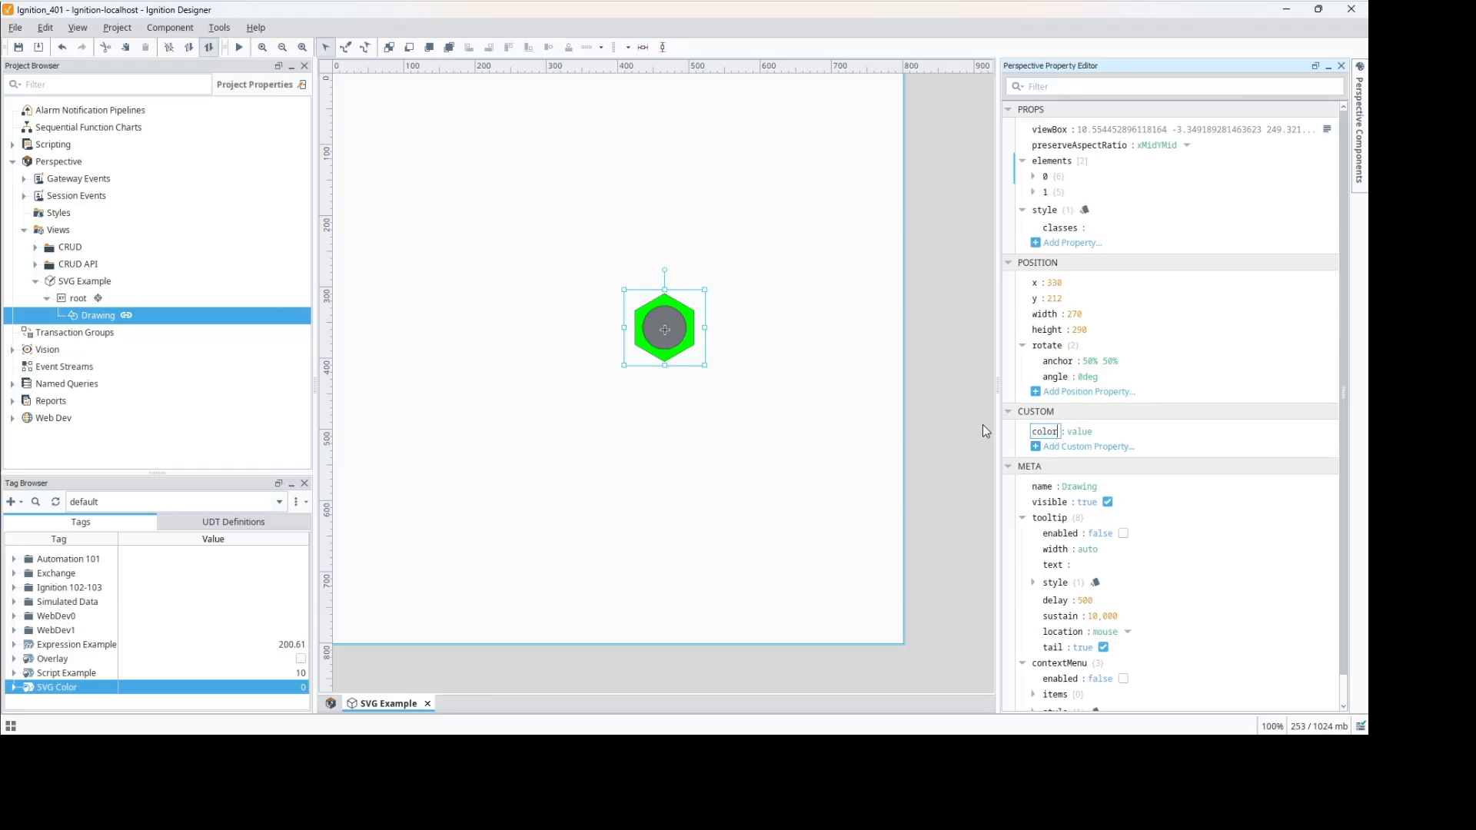
key(Tab)
Step: Bind the drawing's custom color property directly to the [default]SVG Color tag
click(1009, 432)
click(458, 228)
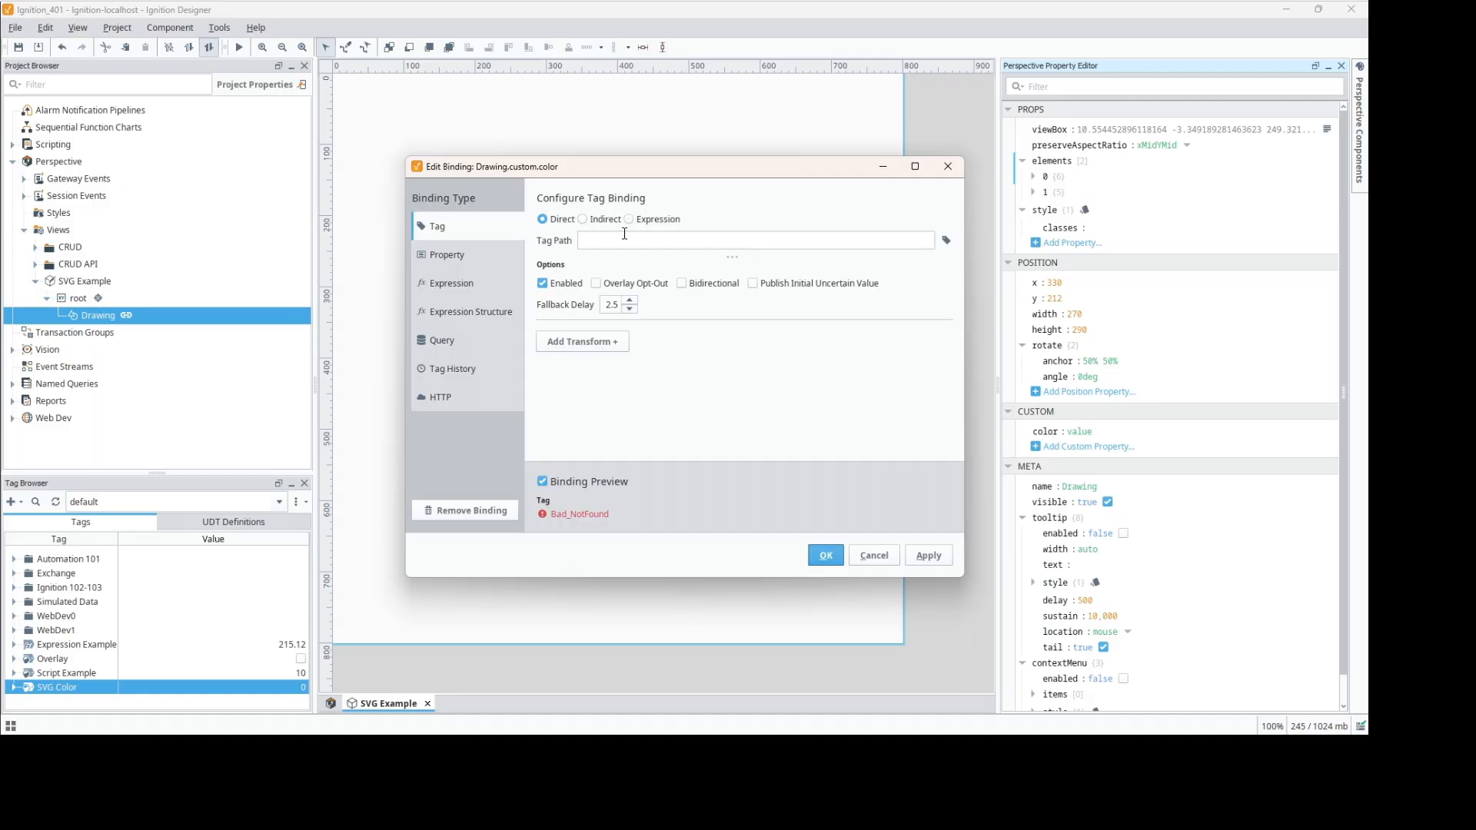
click(945, 242)
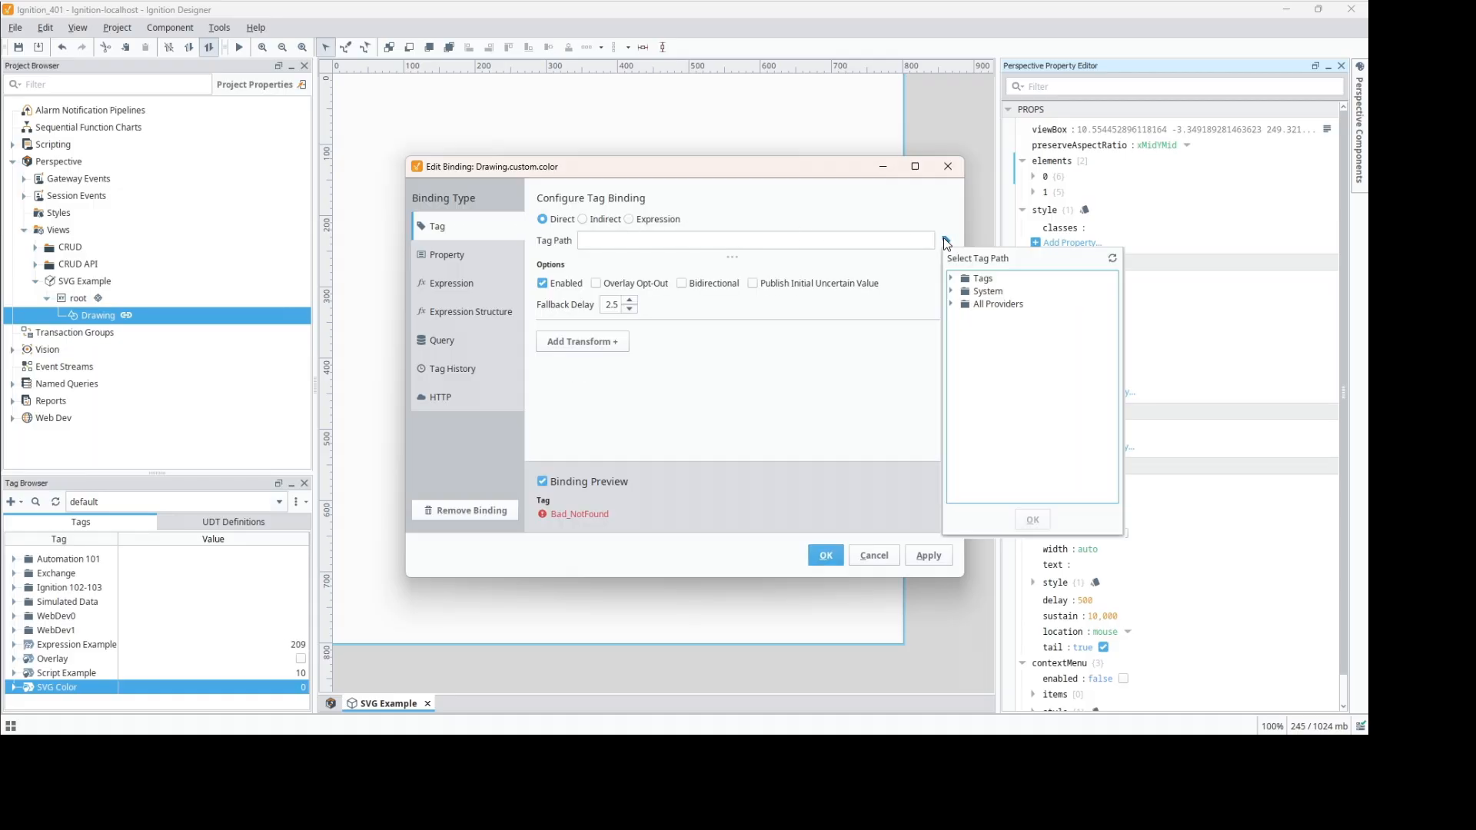
click(952, 278)
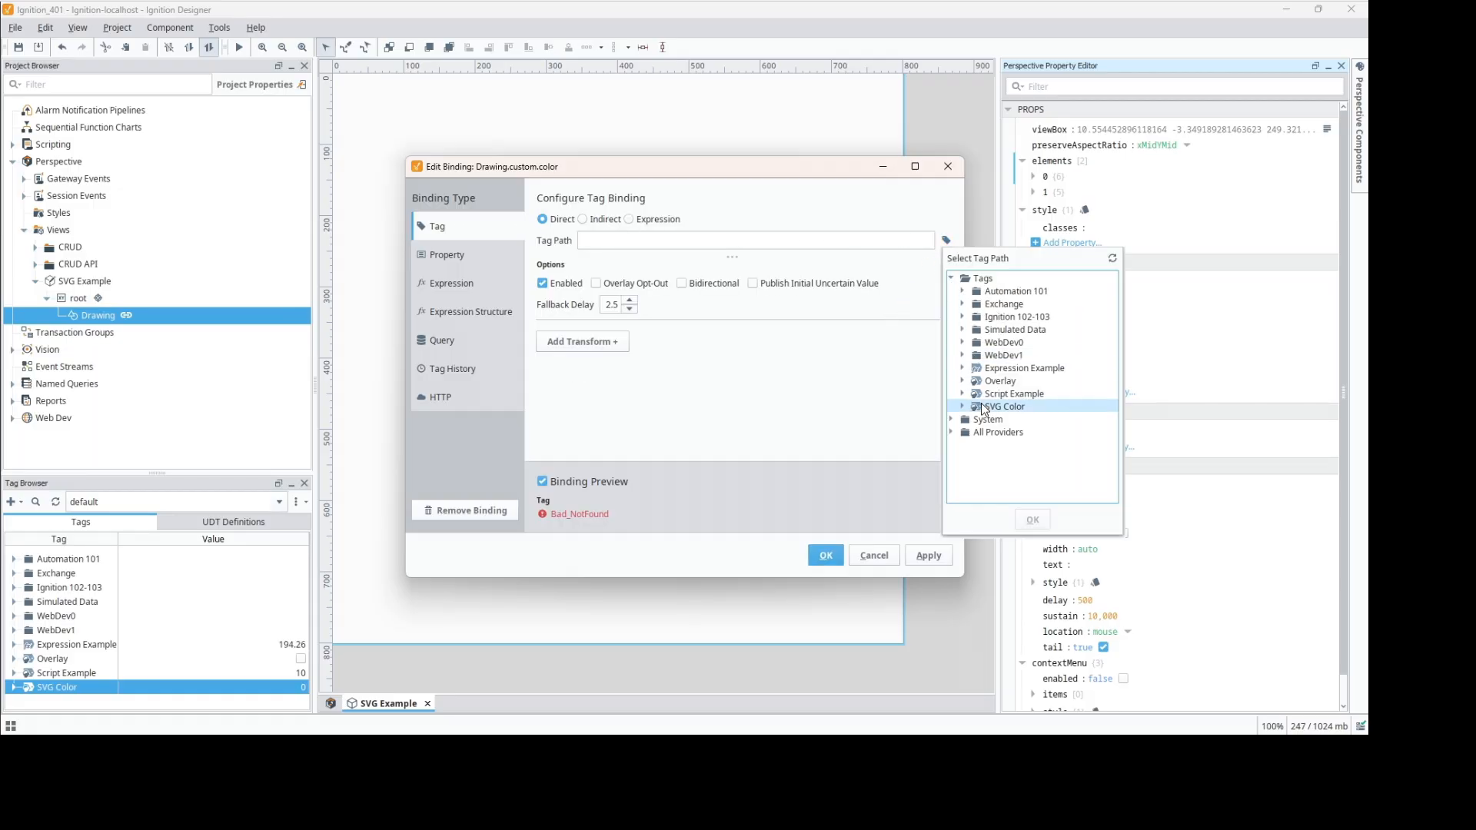
click(984, 407)
click(1033, 520)
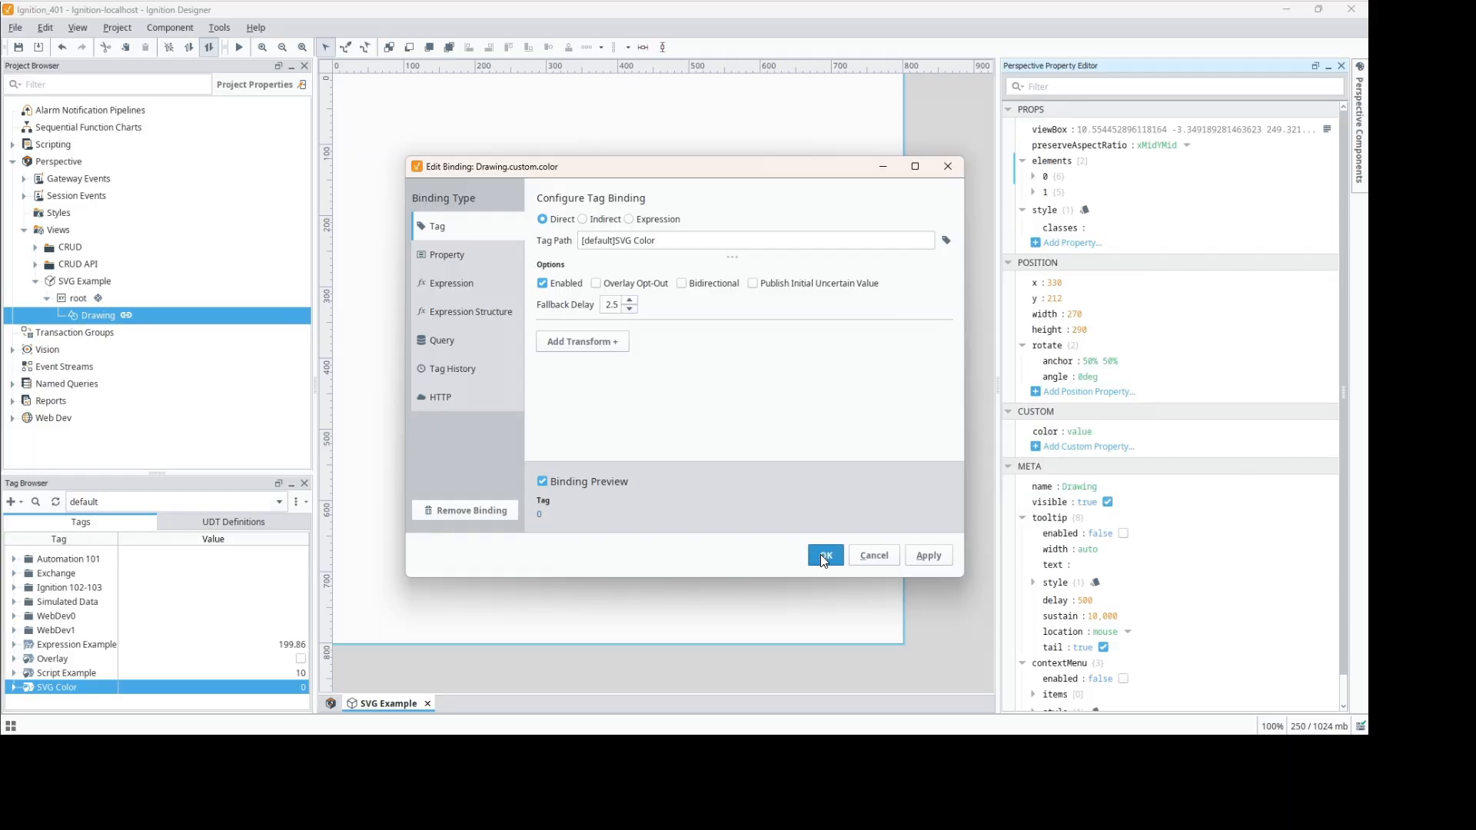
click(820, 555)
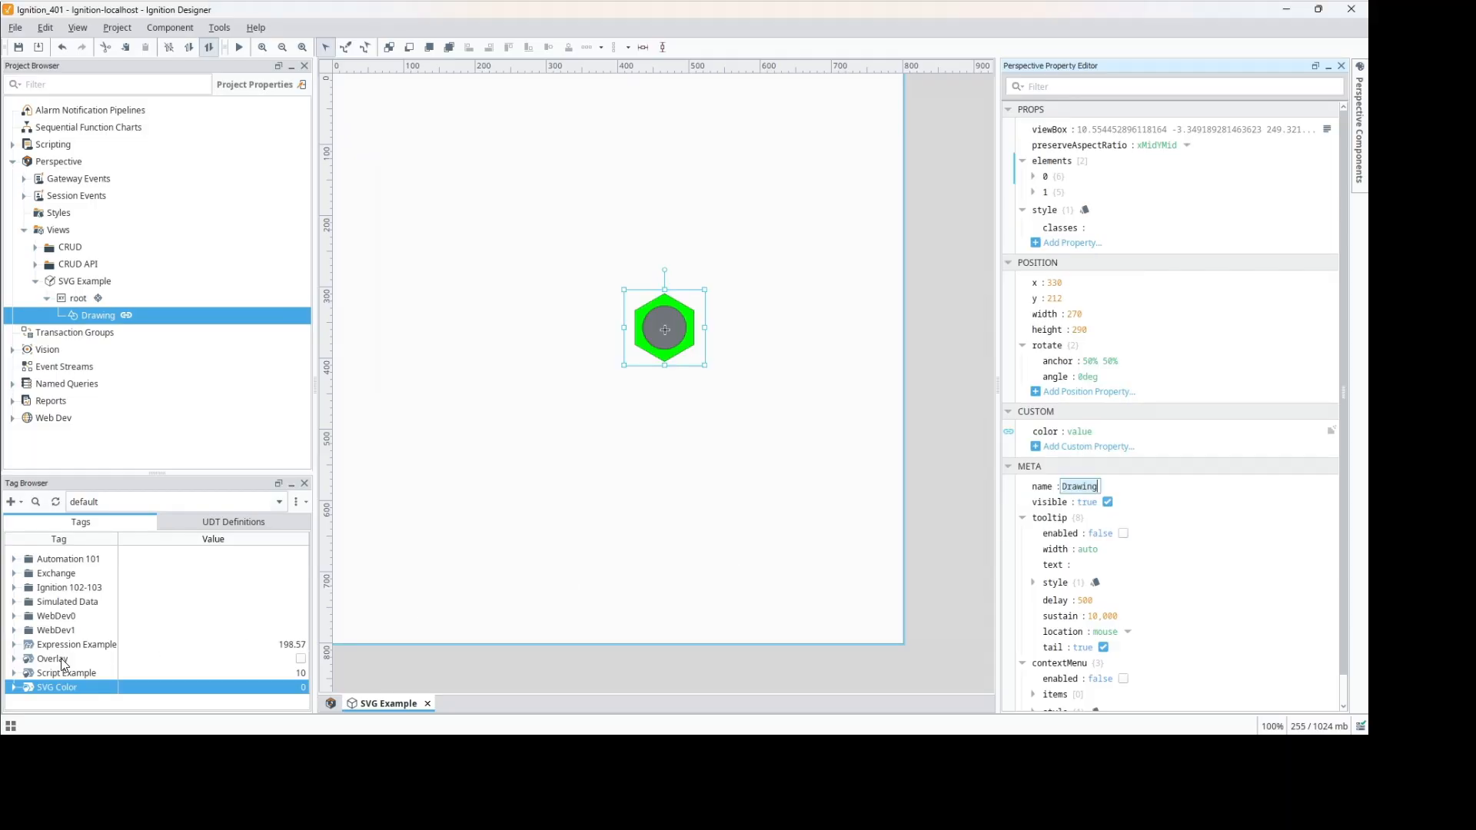
right_click(55, 690)
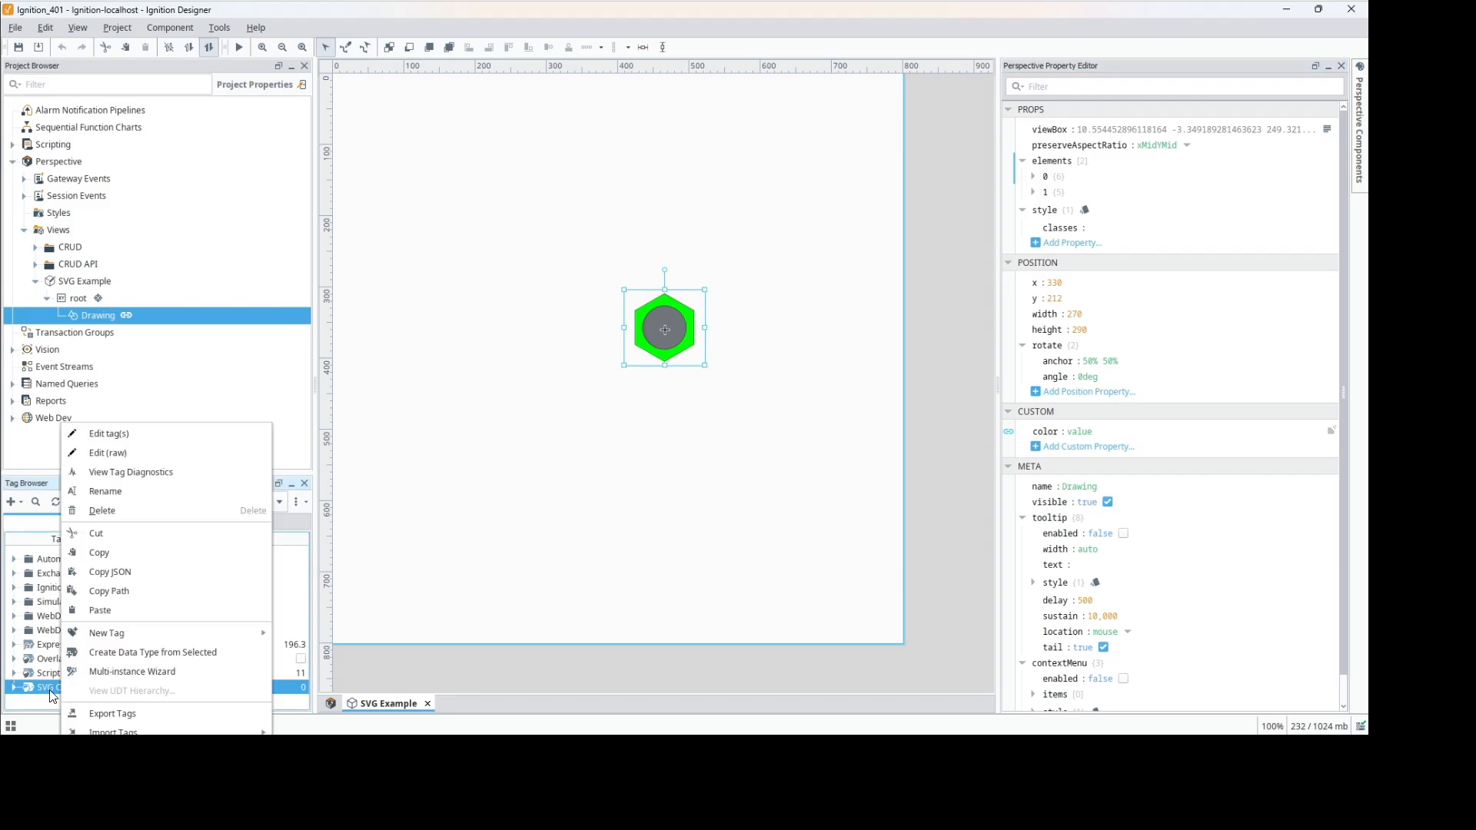
key(Escape)
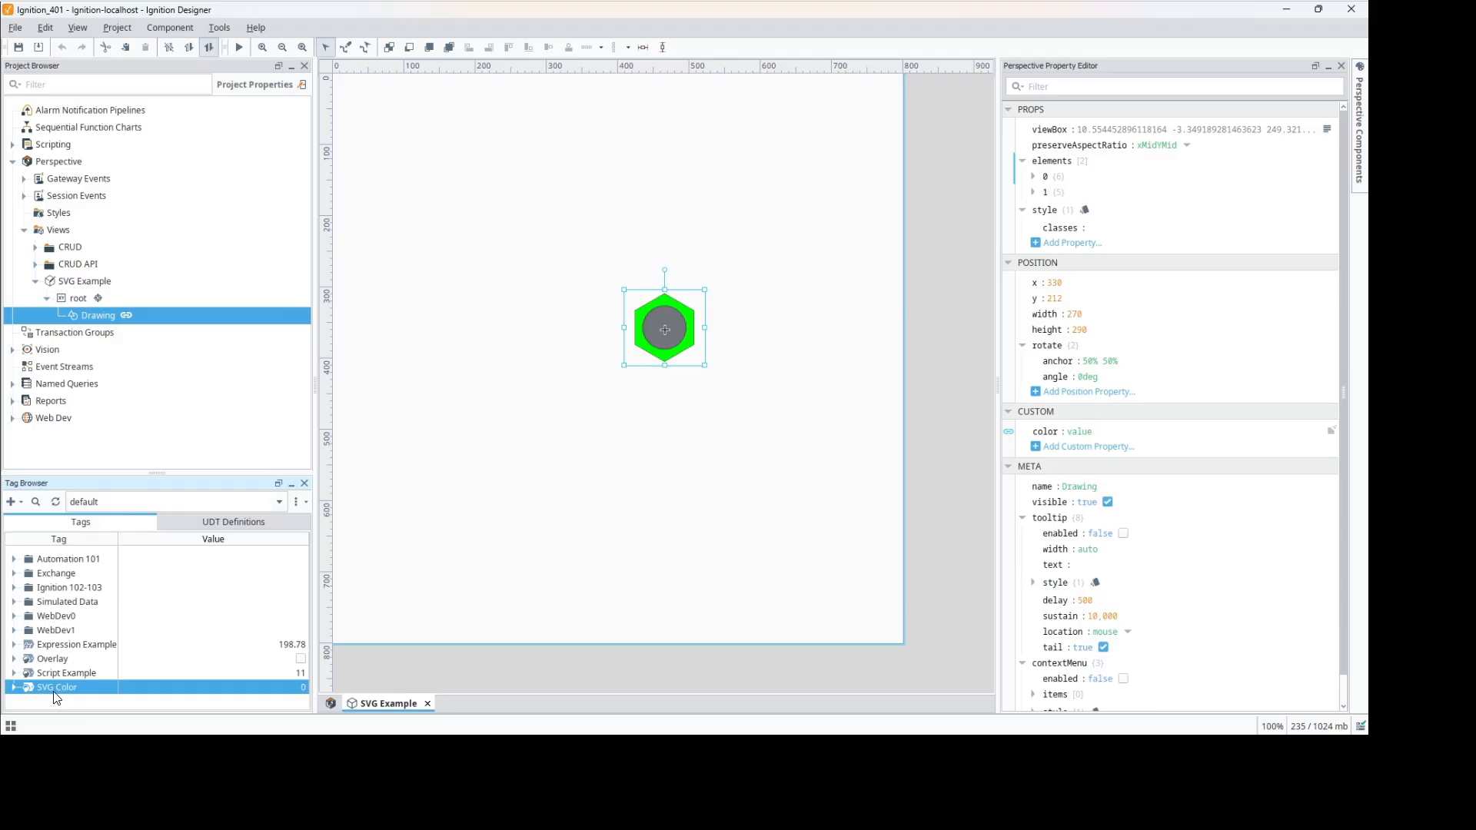
right_click(54, 692)
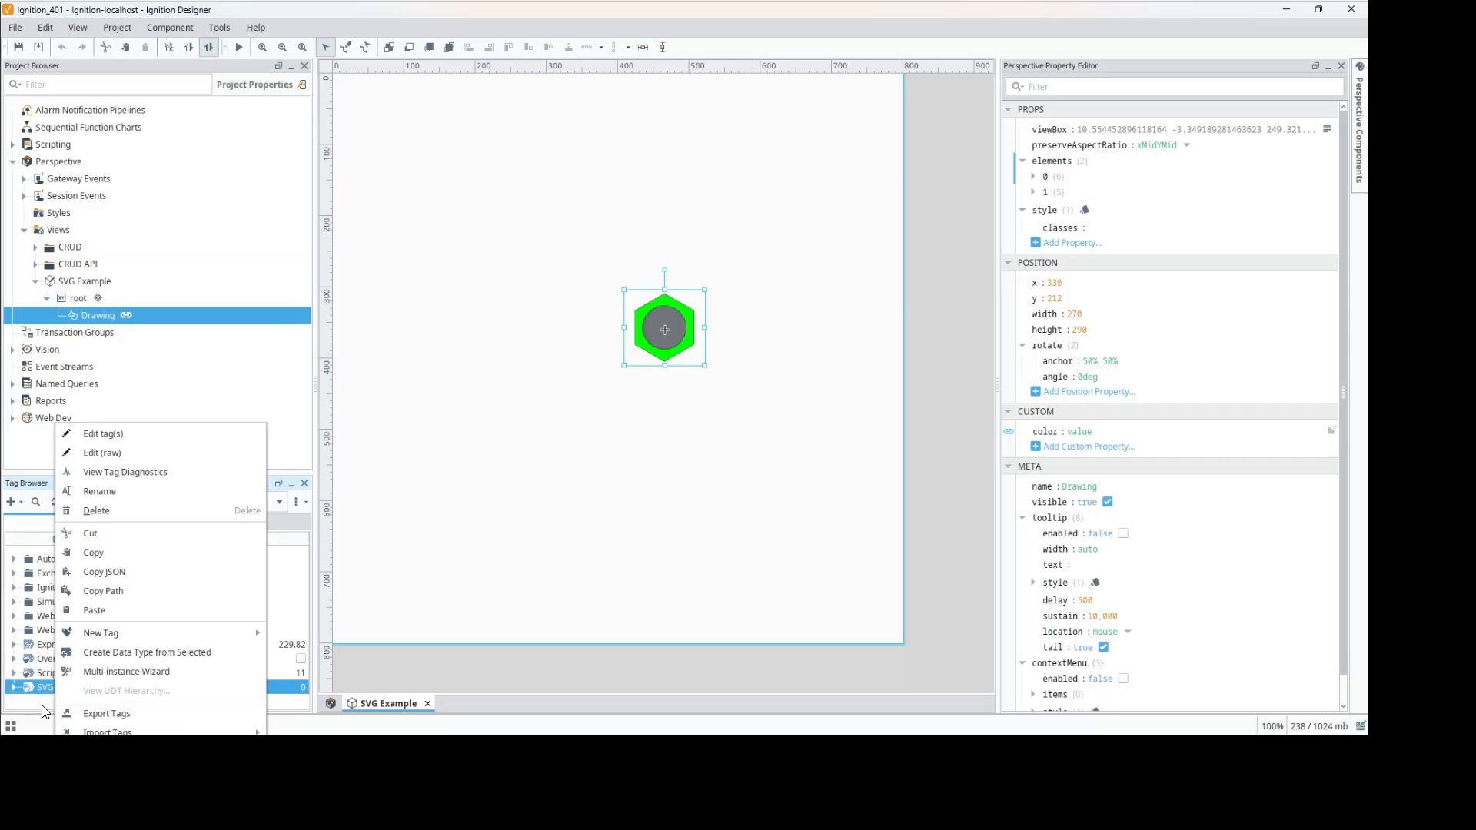
click(52, 694)
right_click(52, 694)
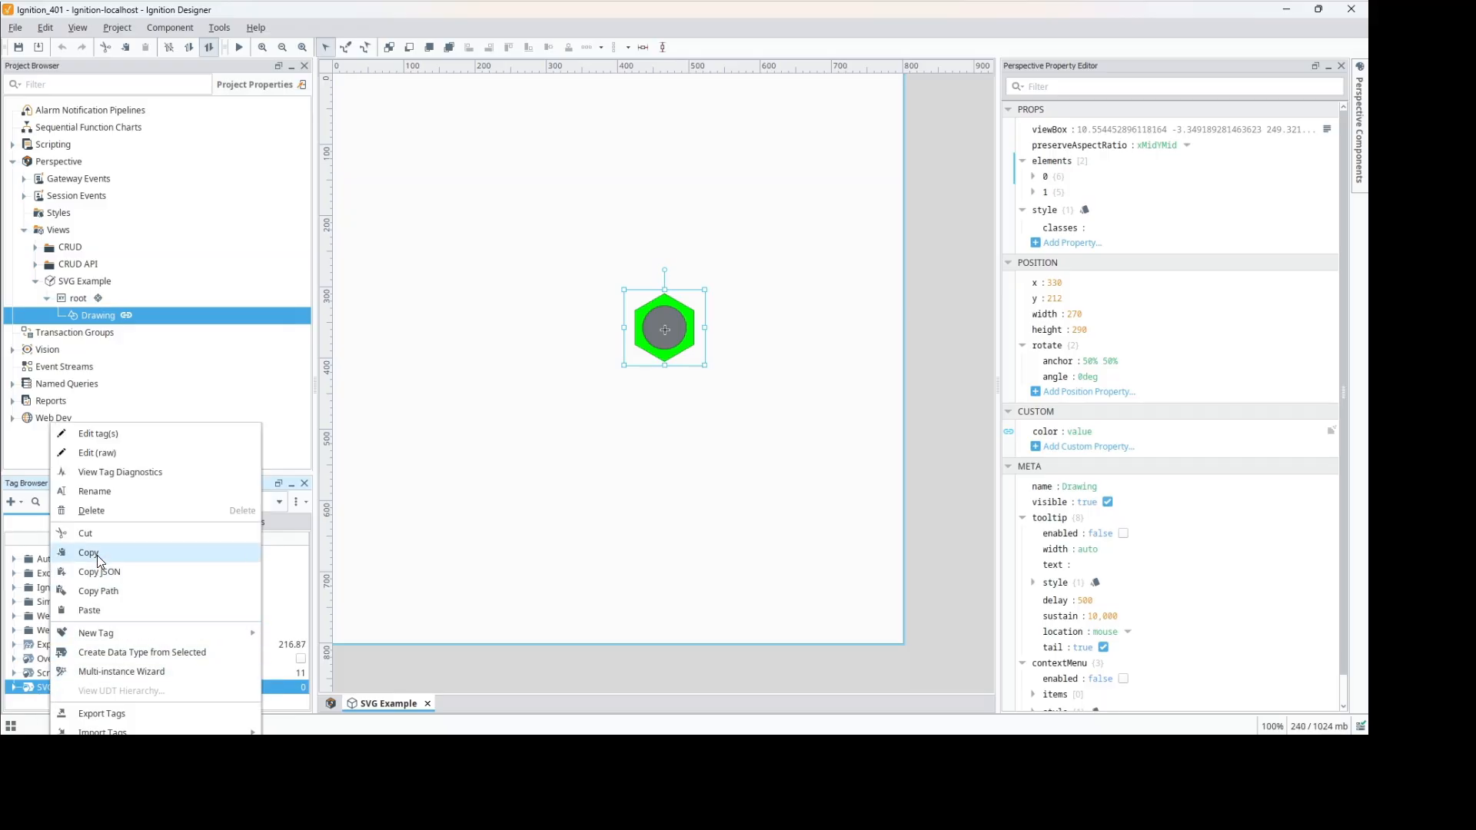
click(48, 697)
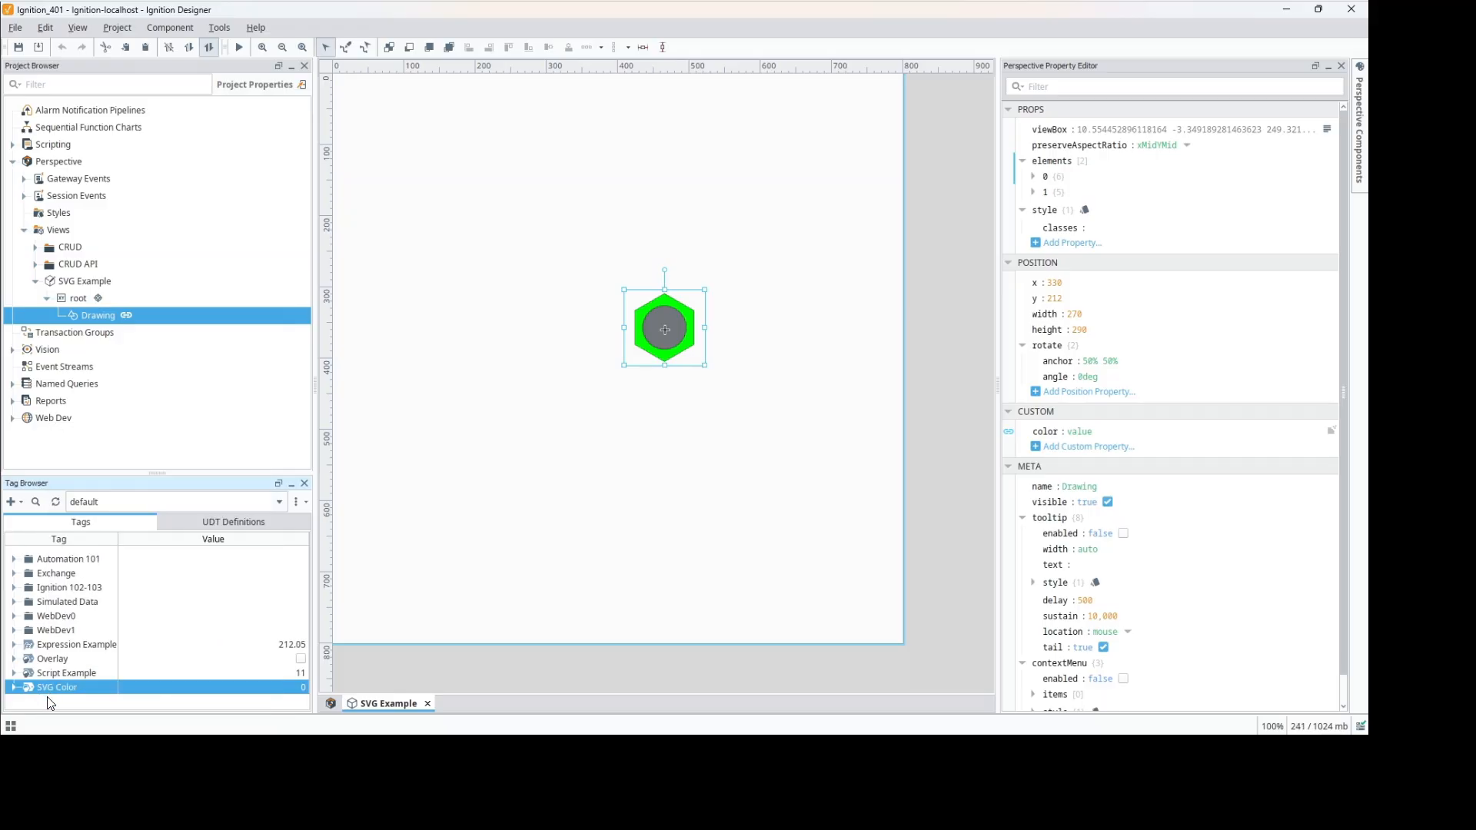
Step: Duplicate the SVG Color tag in the default provider
right_click(48, 702)
click(102, 612)
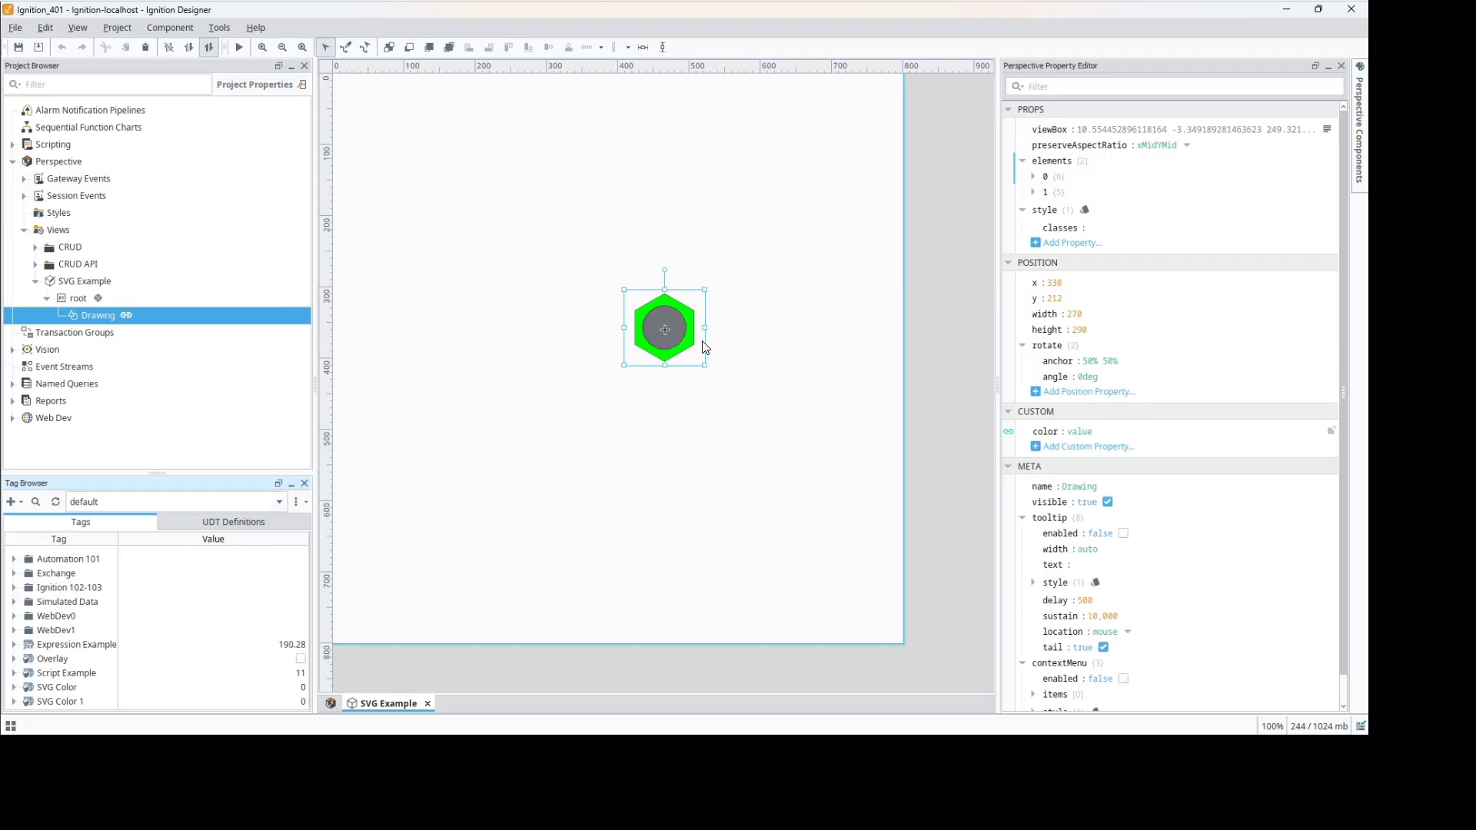
Step: Move the drawing left across the SVG Example view to about x 180, y 301
click(657, 324)
mouse_move(657, 323)
mouse_down()
mouse_move(382, 348)
mouse_move(498, 321)
mouse_up()
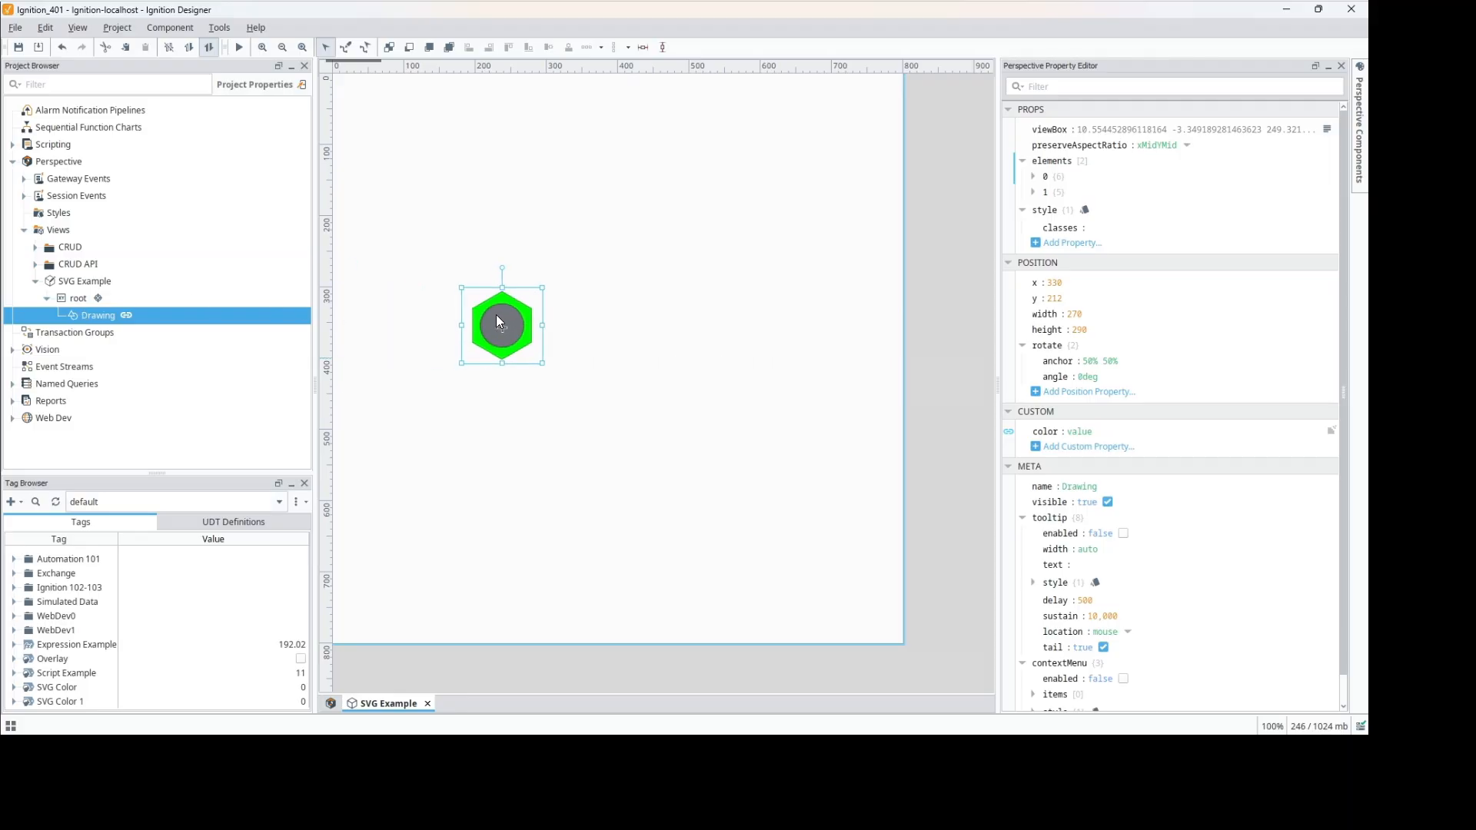
click(108, 313)
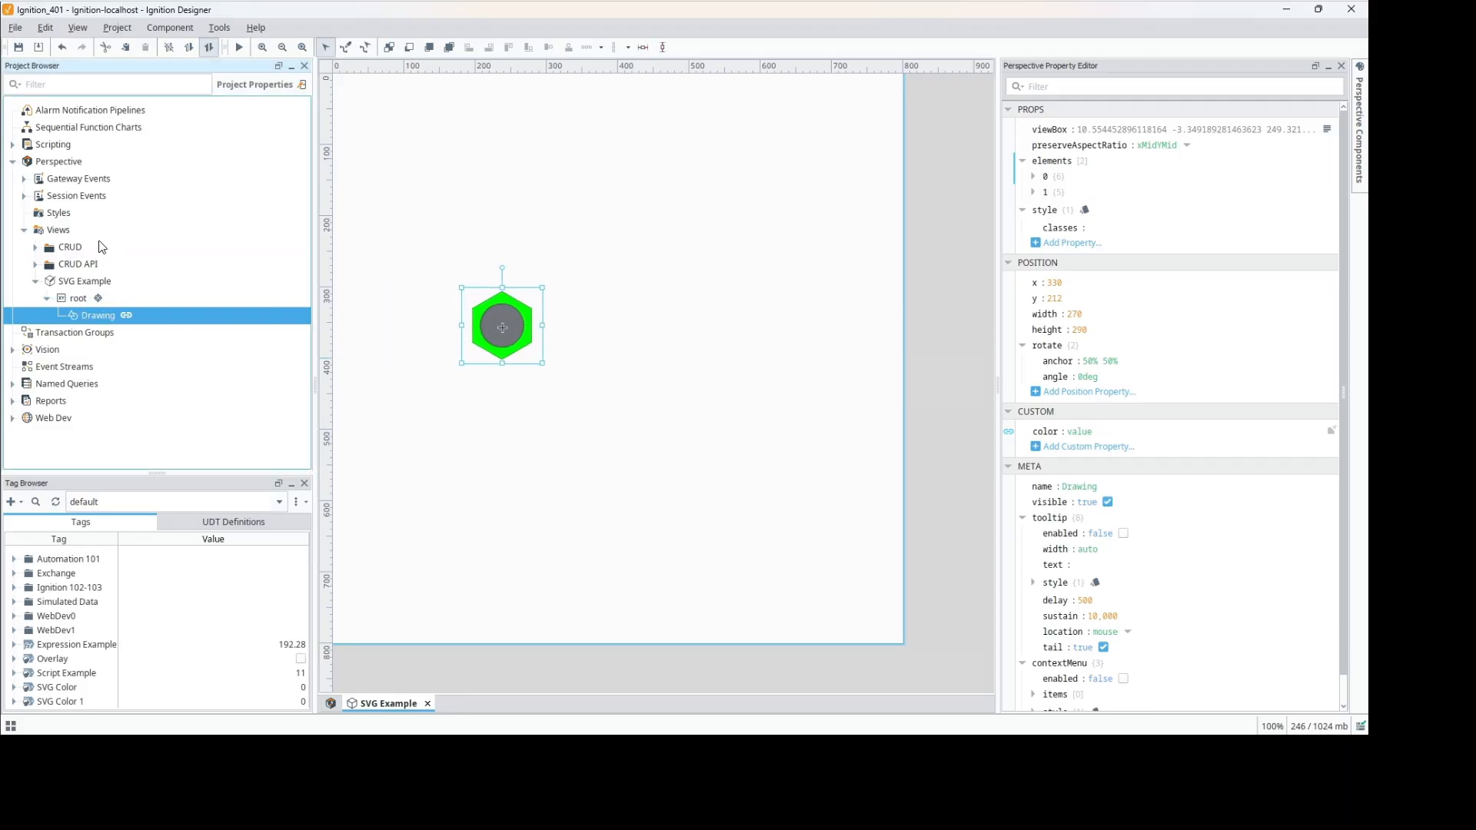
Step: Try to review the hexagon's fill binding in the drawing editor, and close the binding and the editor without changes
click(603, 255)
double_click(521, 323)
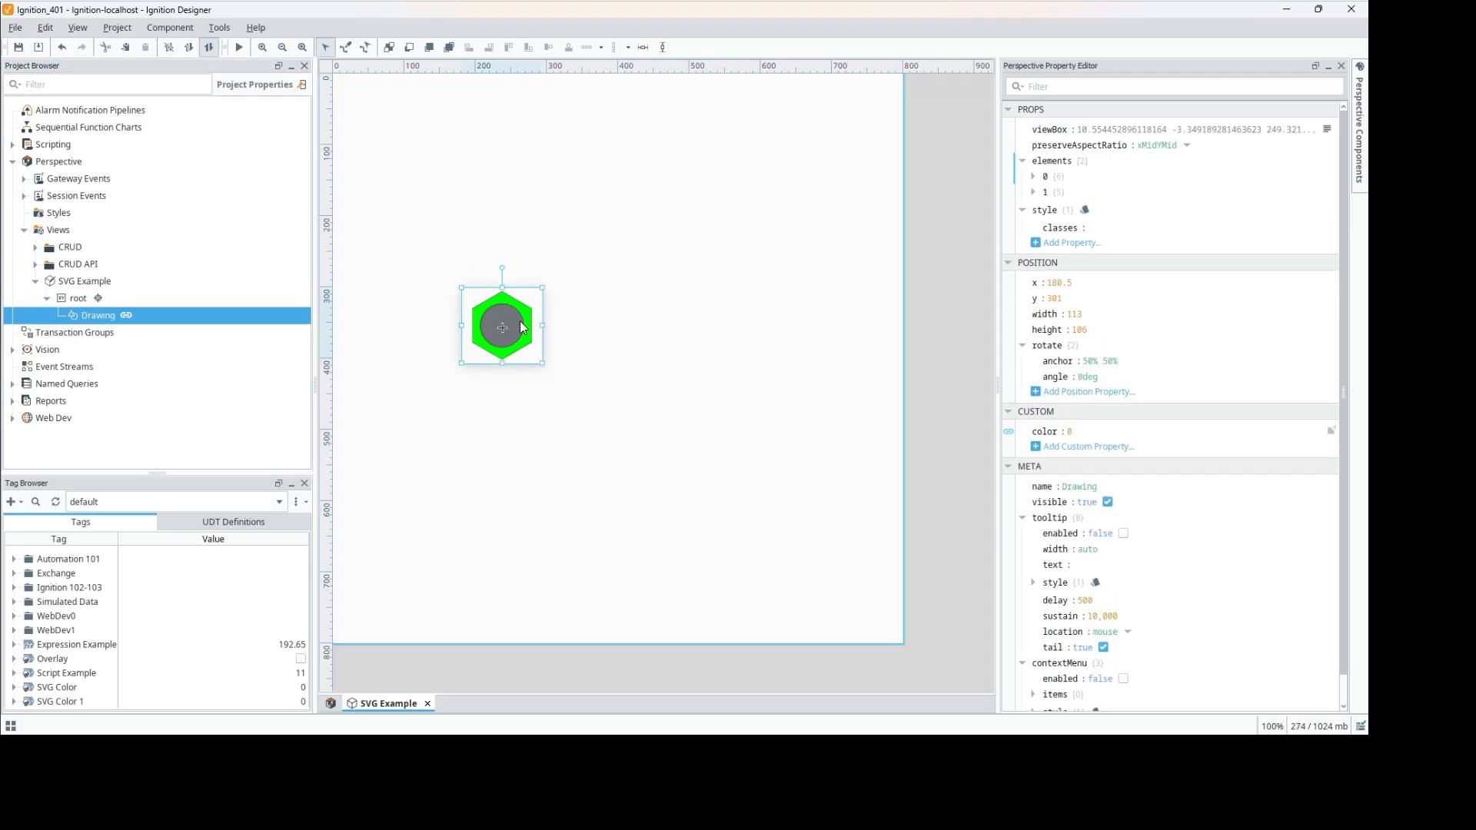
double_click(526, 329)
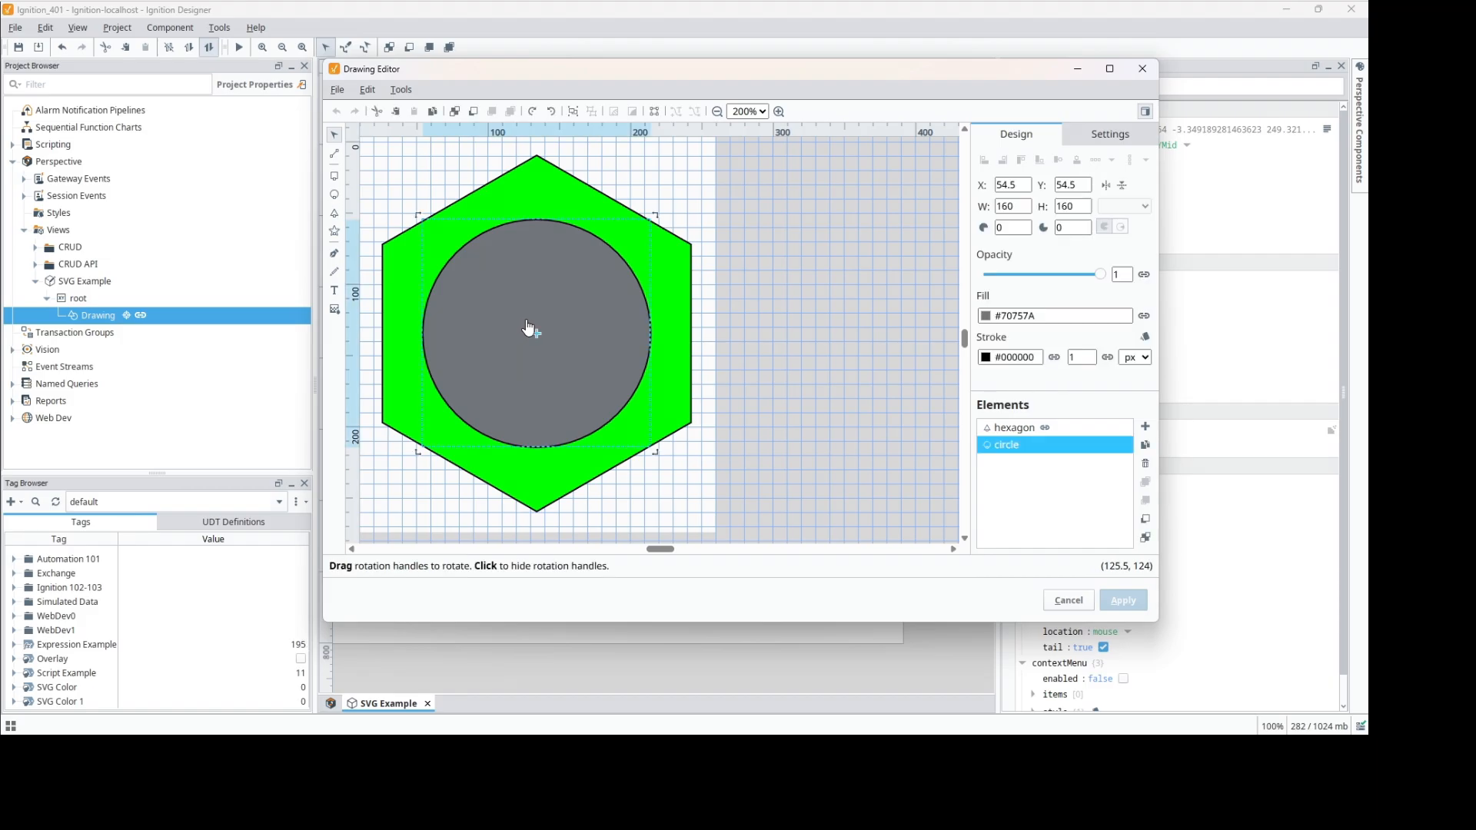
click(589, 203)
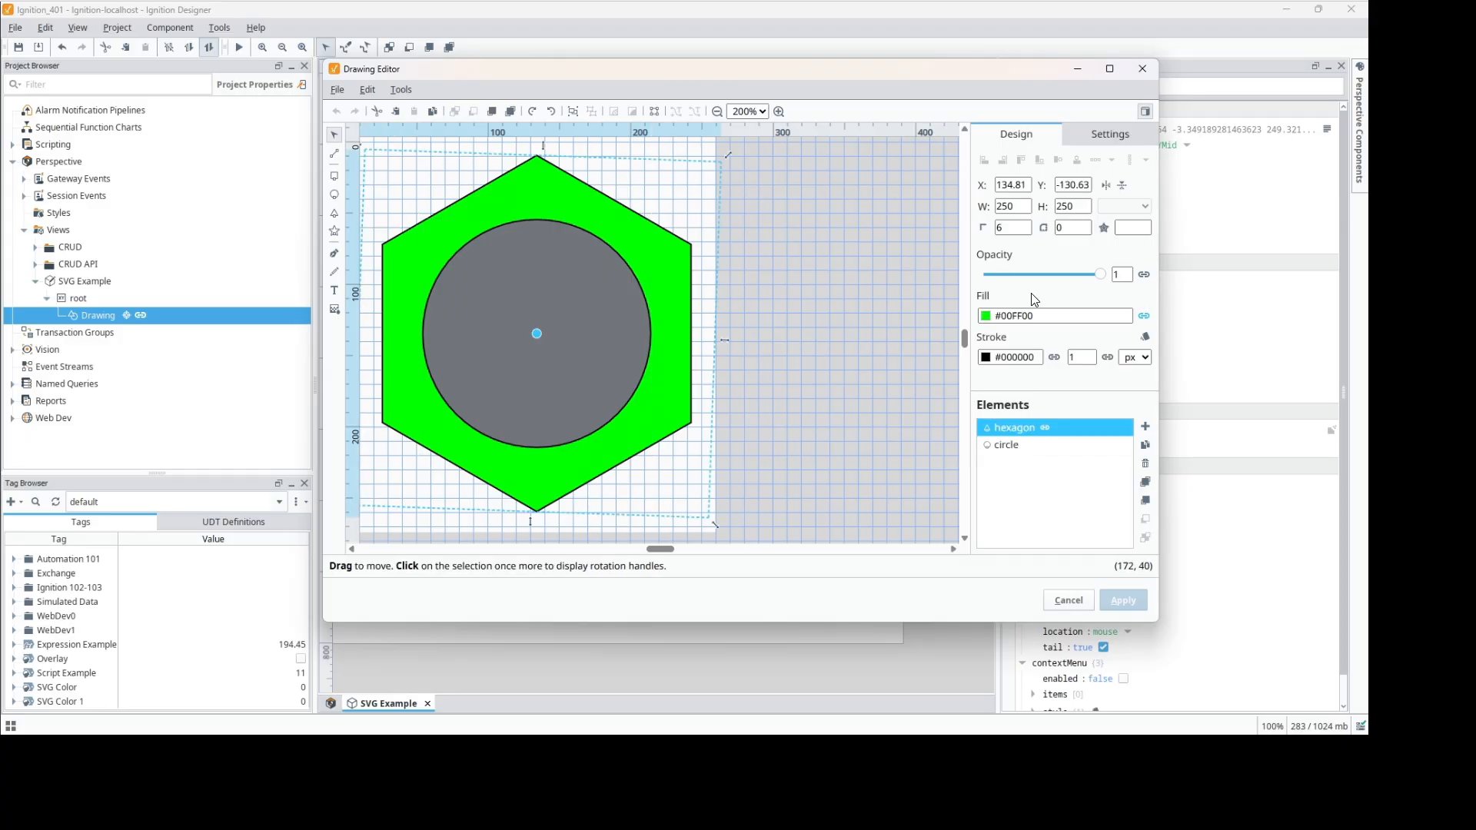
click(1145, 317)
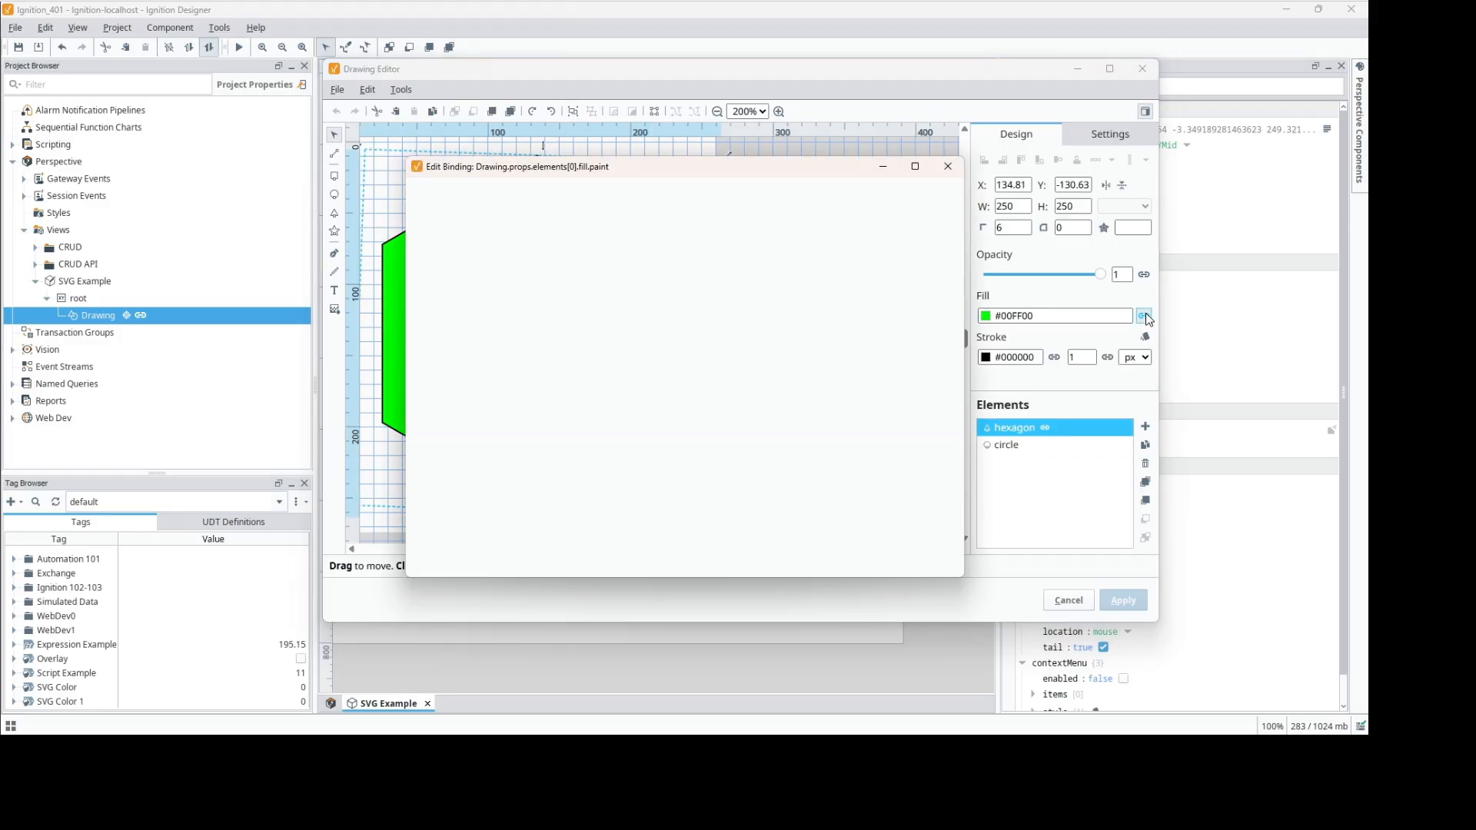
click(949, 169)
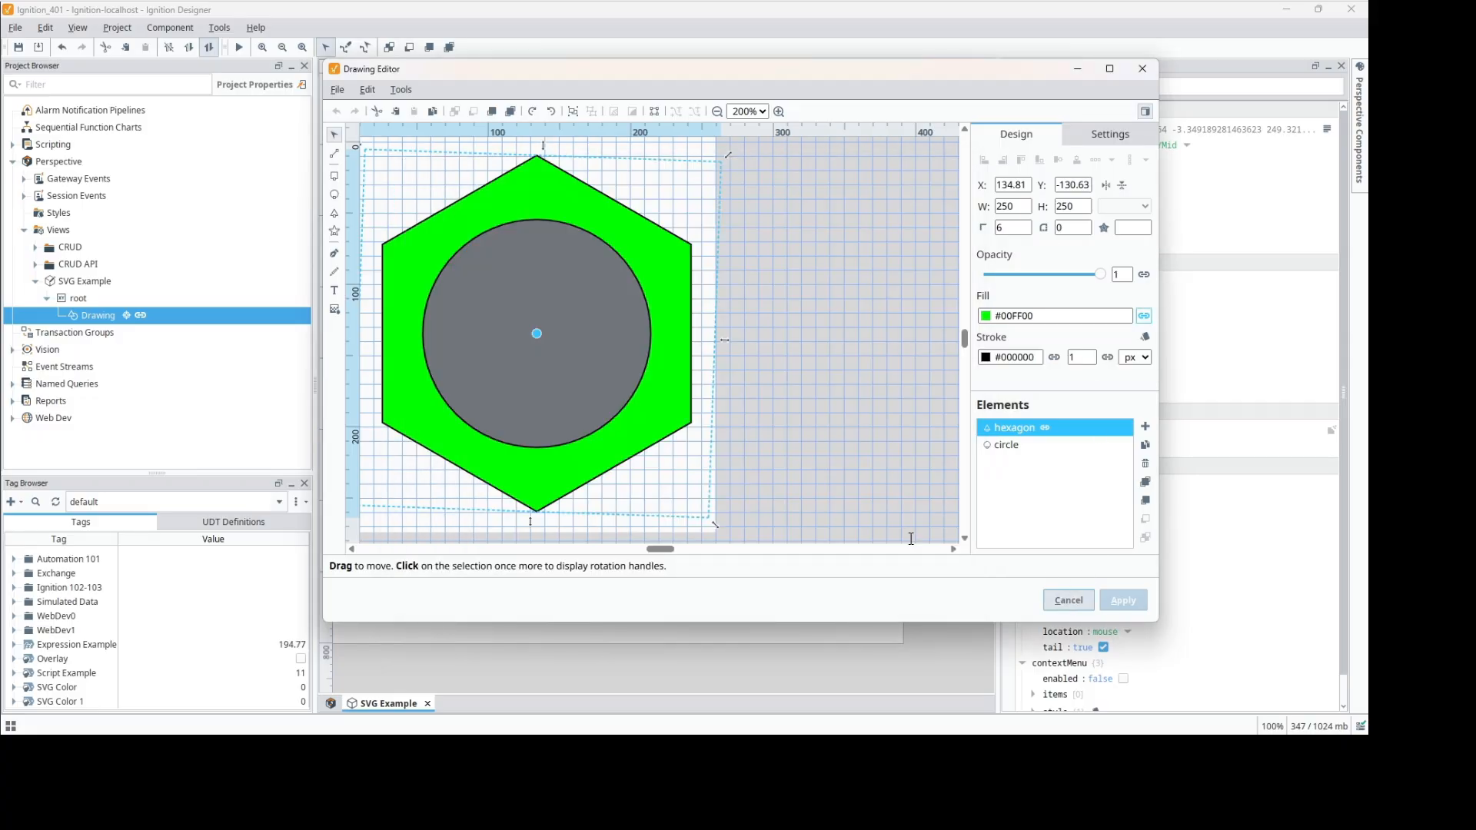
click(1068, 600)
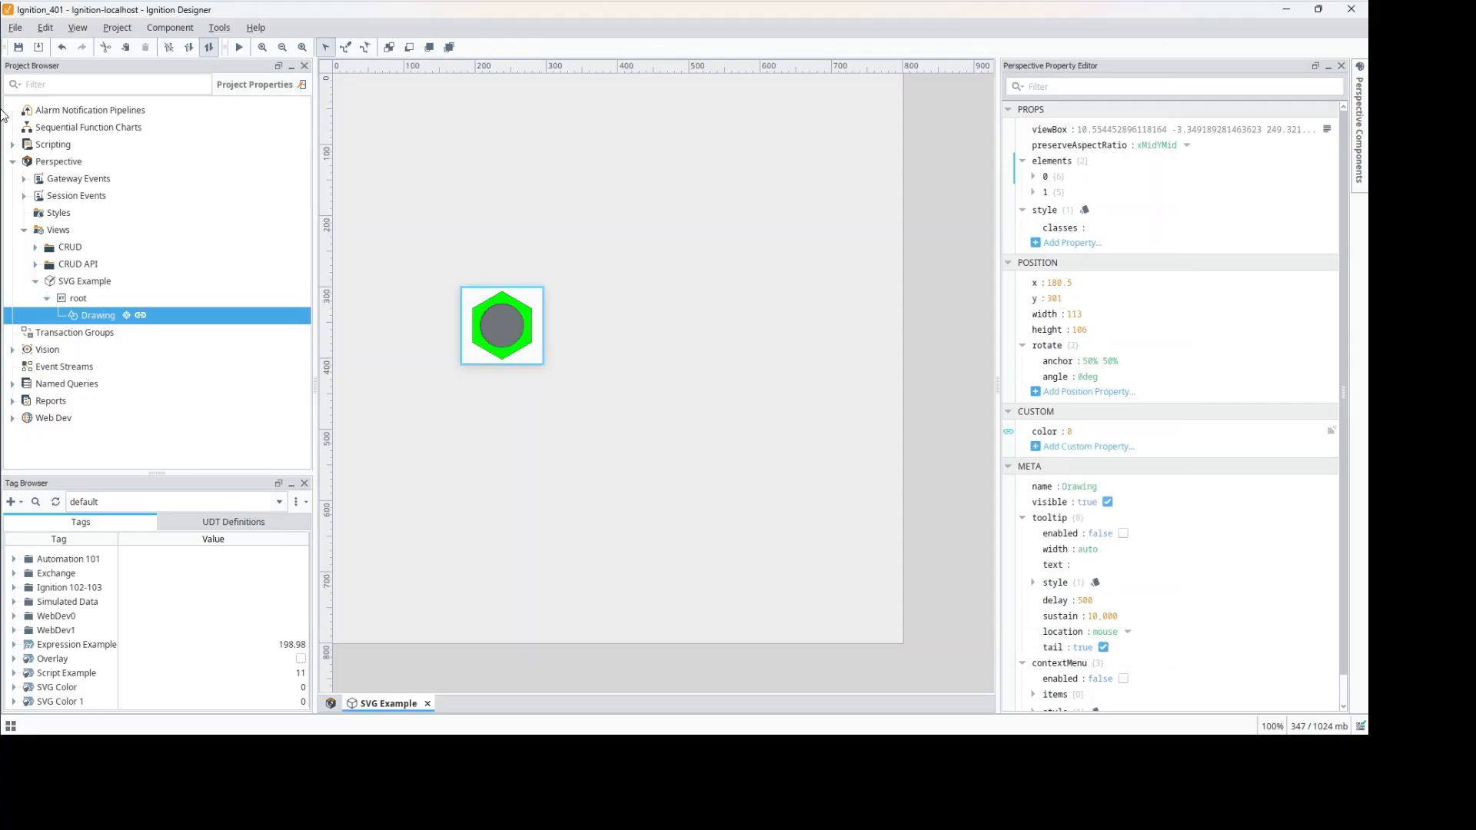
Step: Save the current project's changes and open the Ignition_301 project
click(17, 47)
click(15, 27)
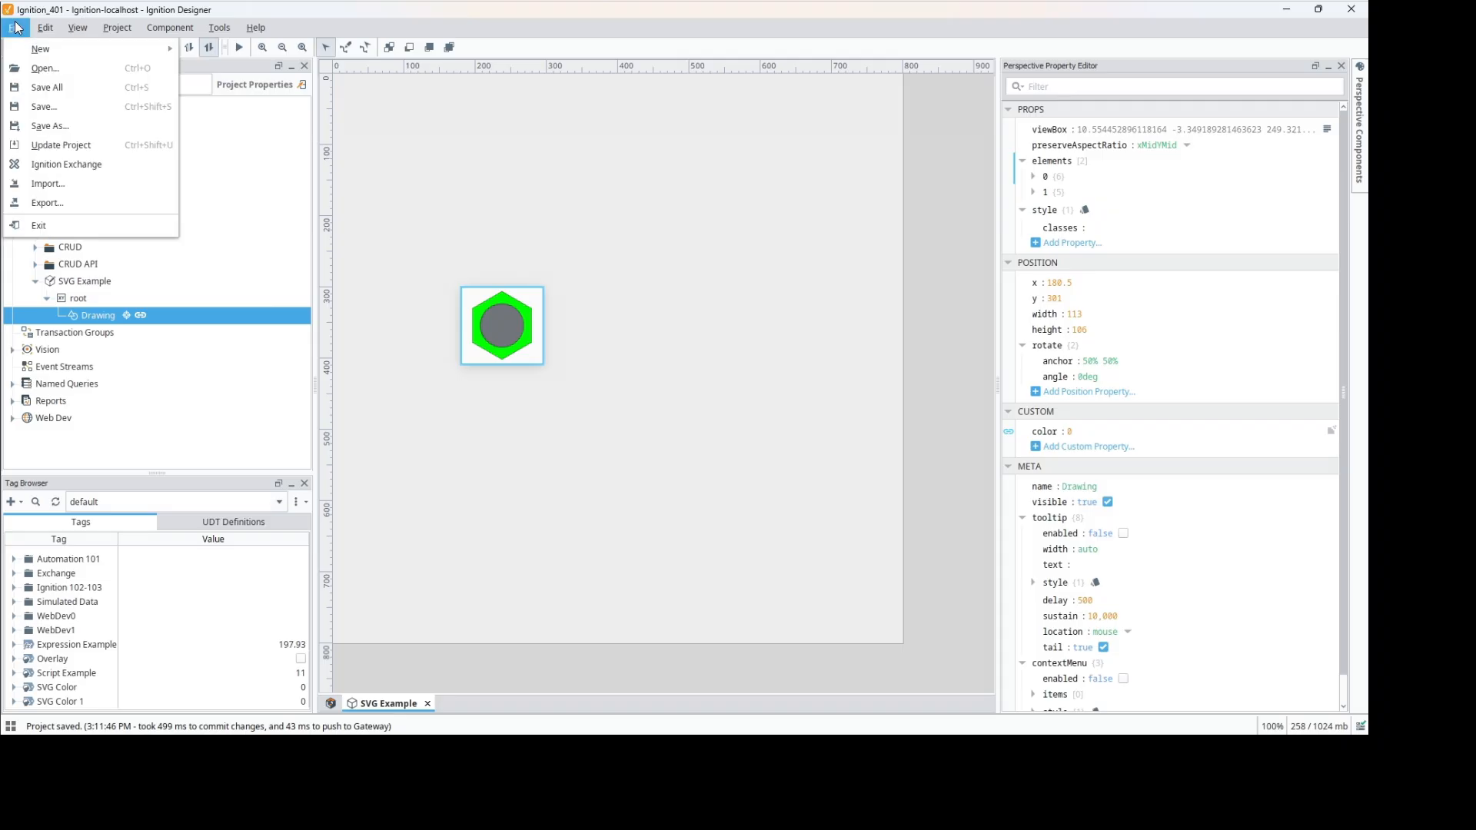
click(45, 68)
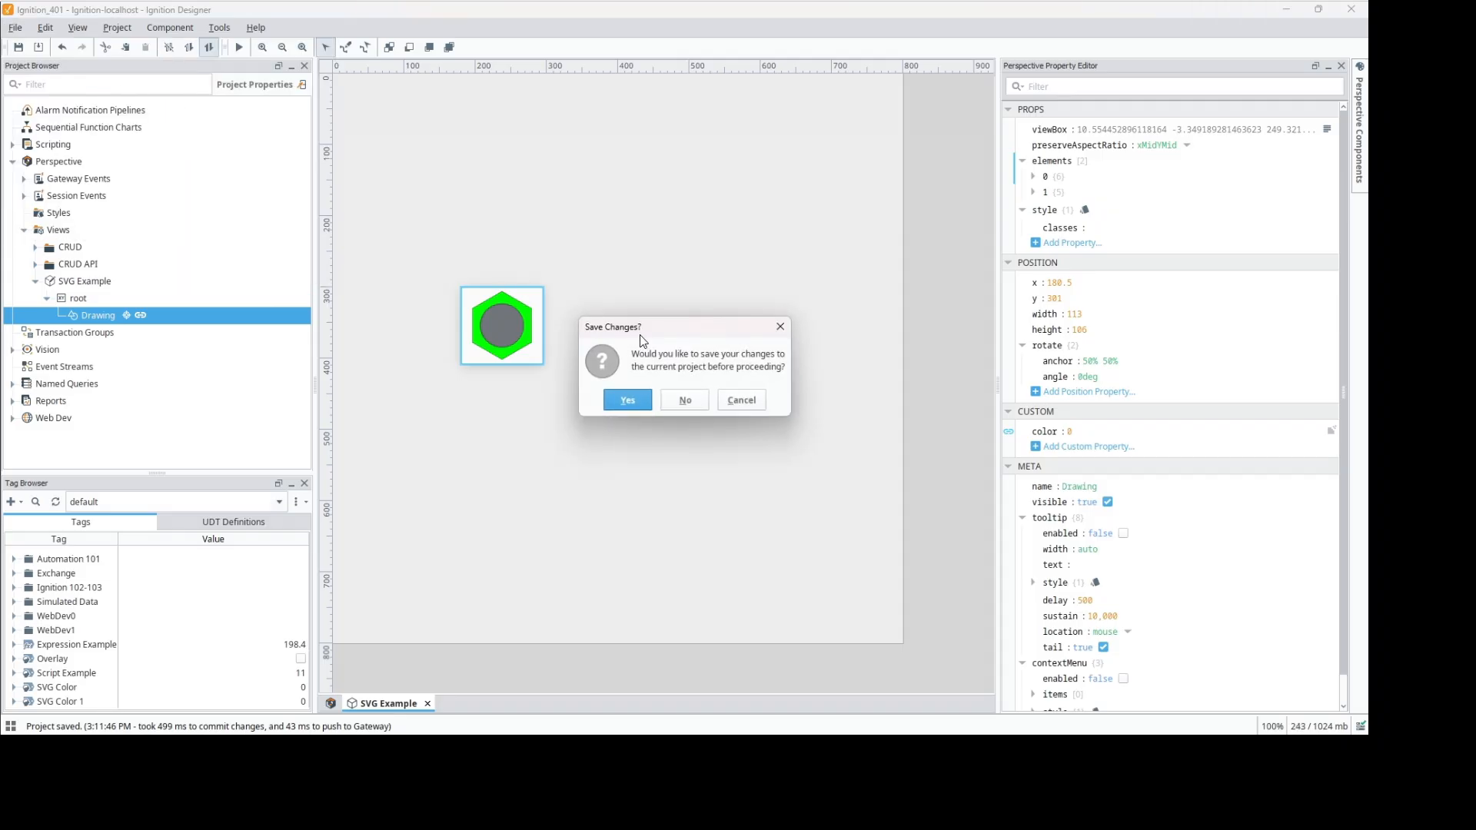
click(627, 400)
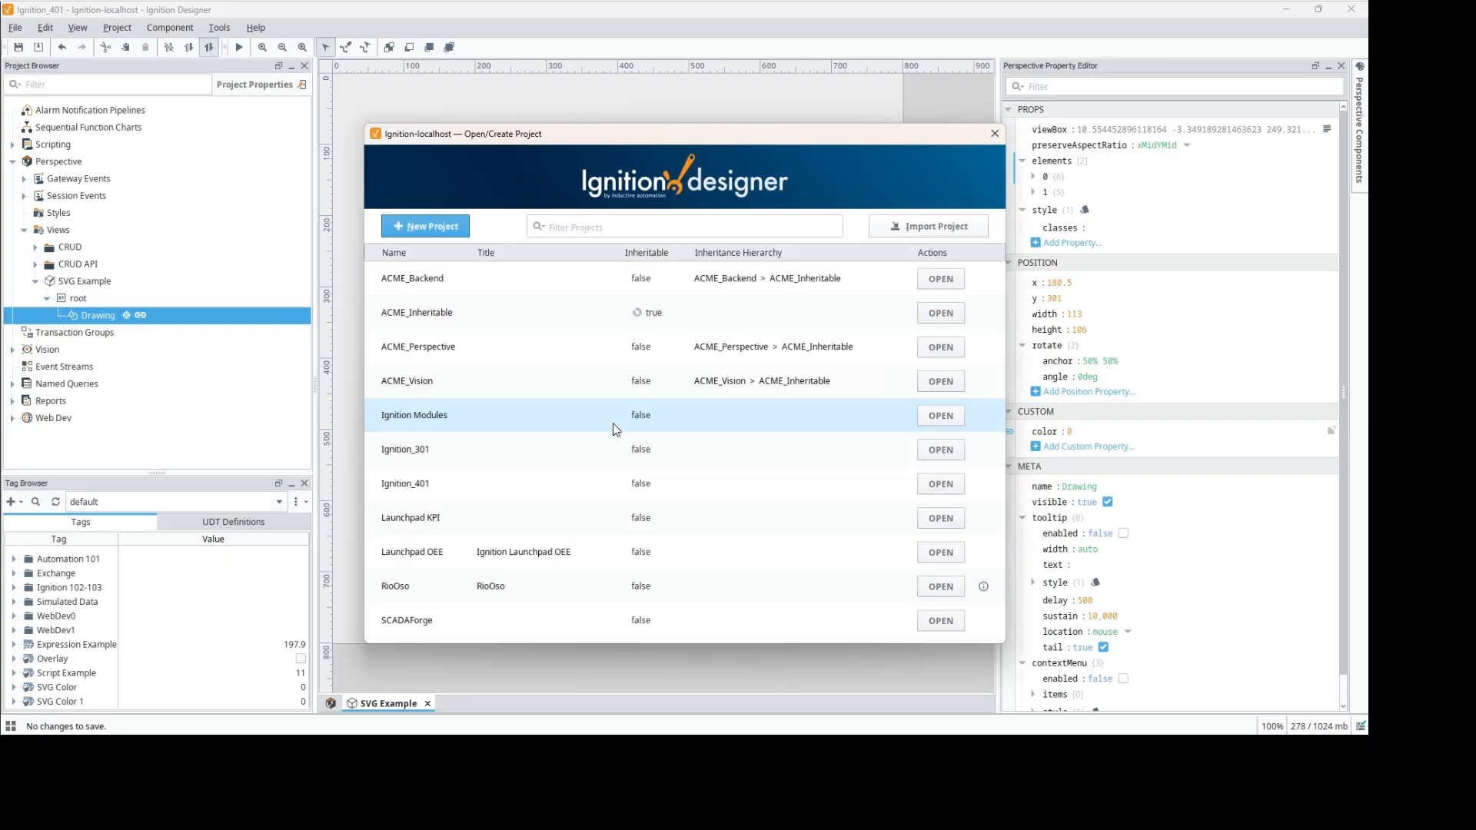
click(956, 448)
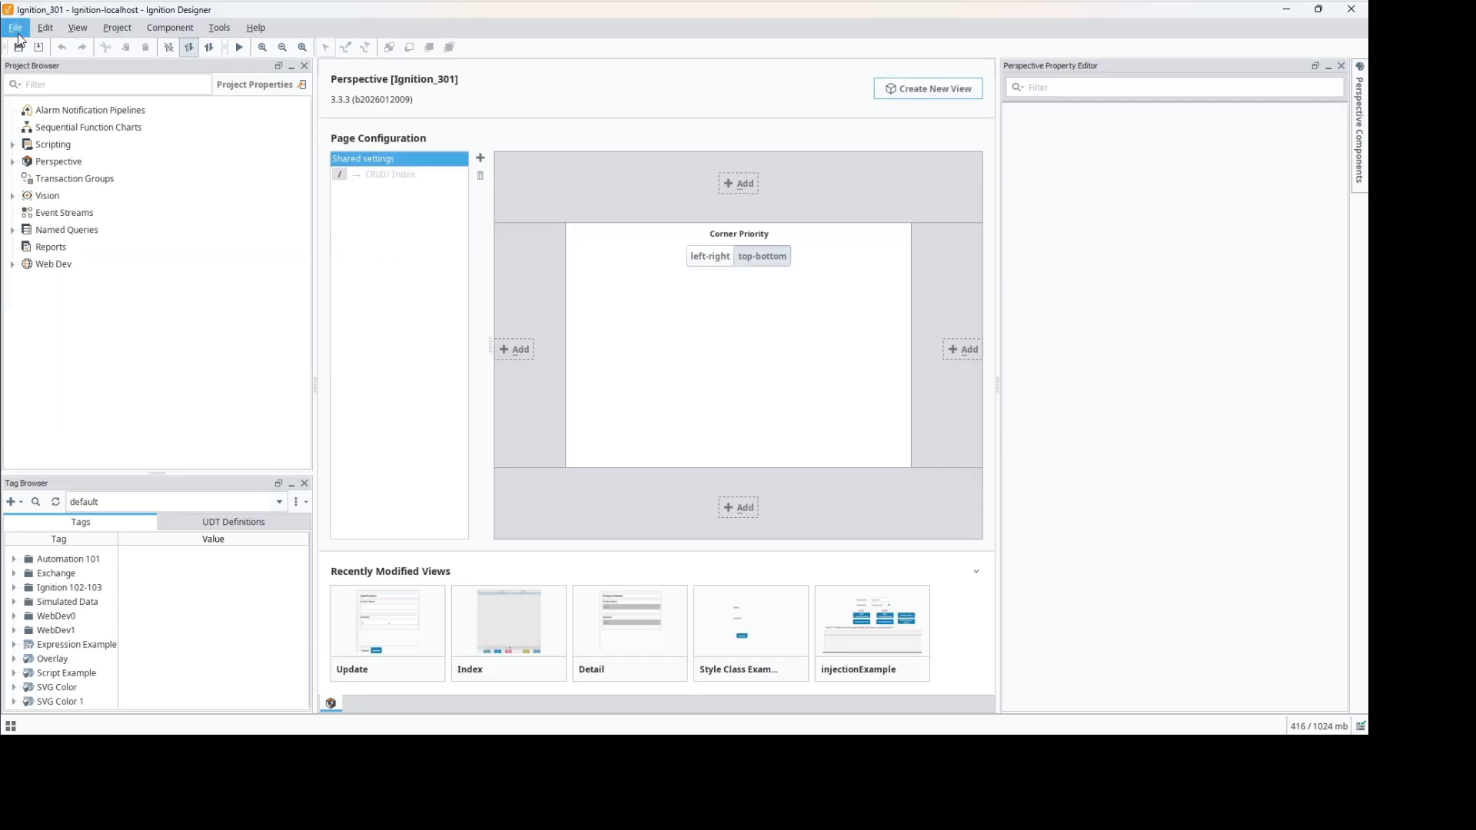
Step: Switch back to the Ignition_401 project and open its SVG Example view
click(16, 28)
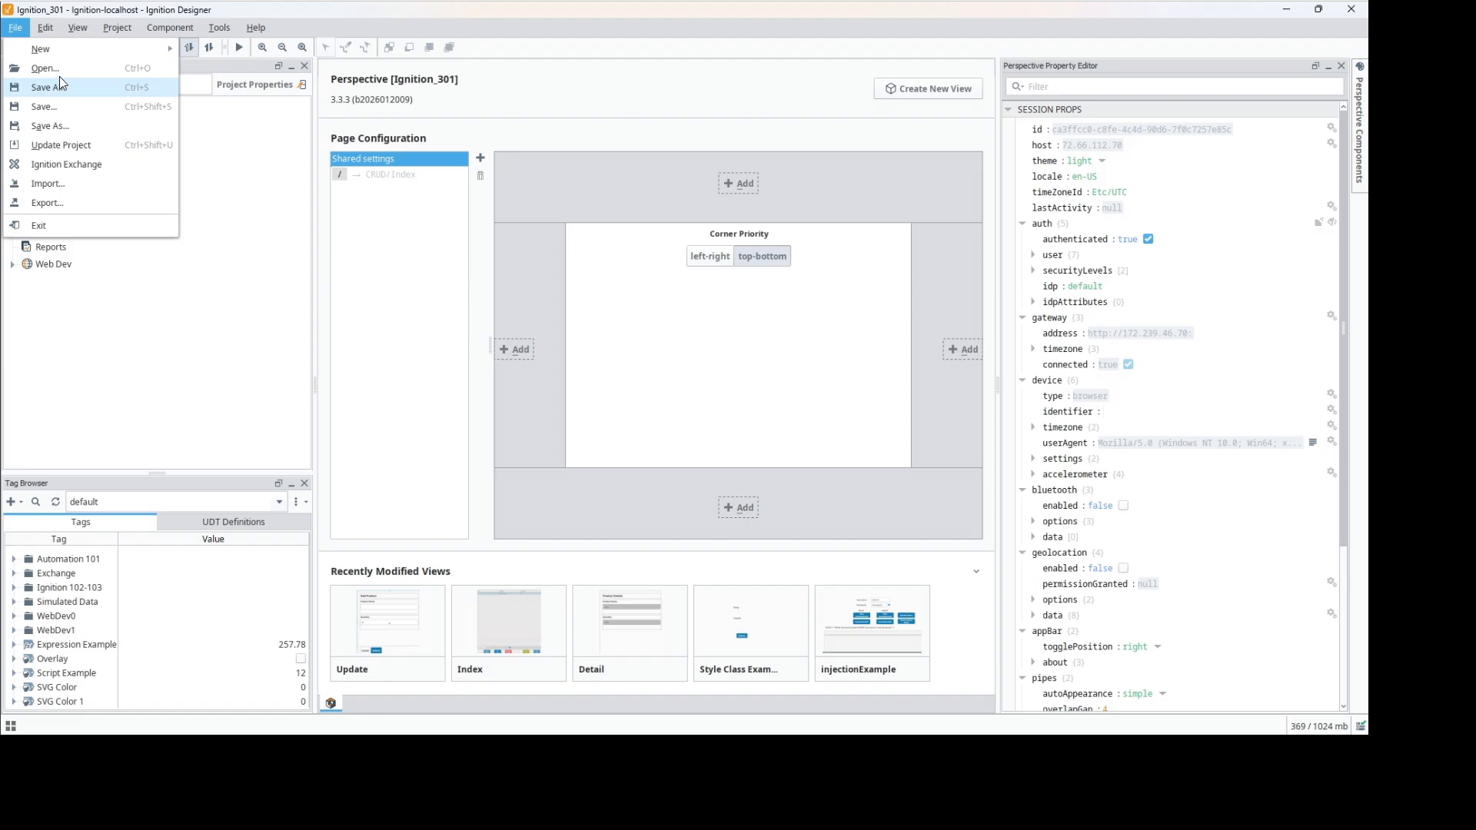
click(53, 69)
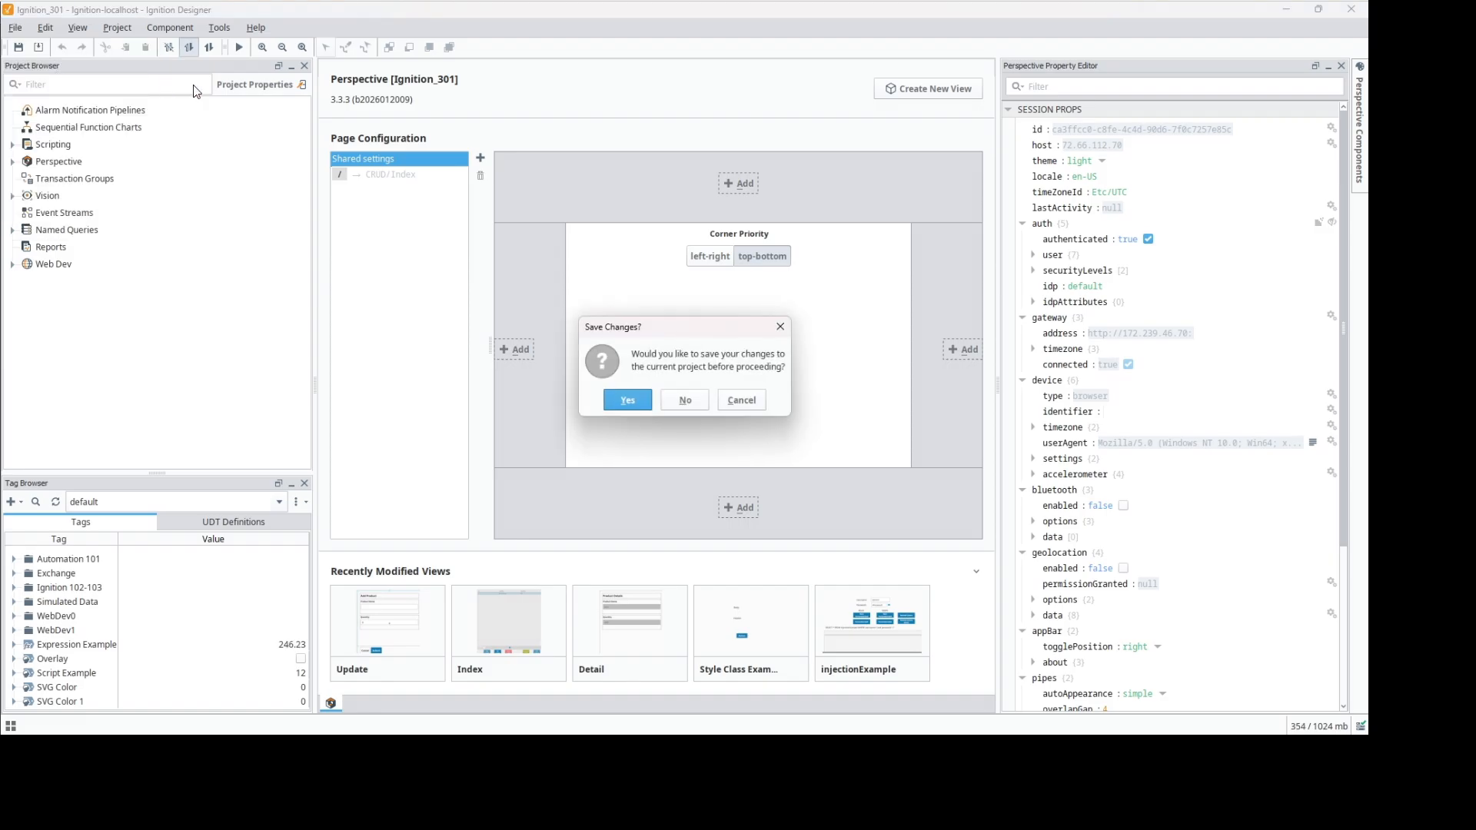
click(627, 404)
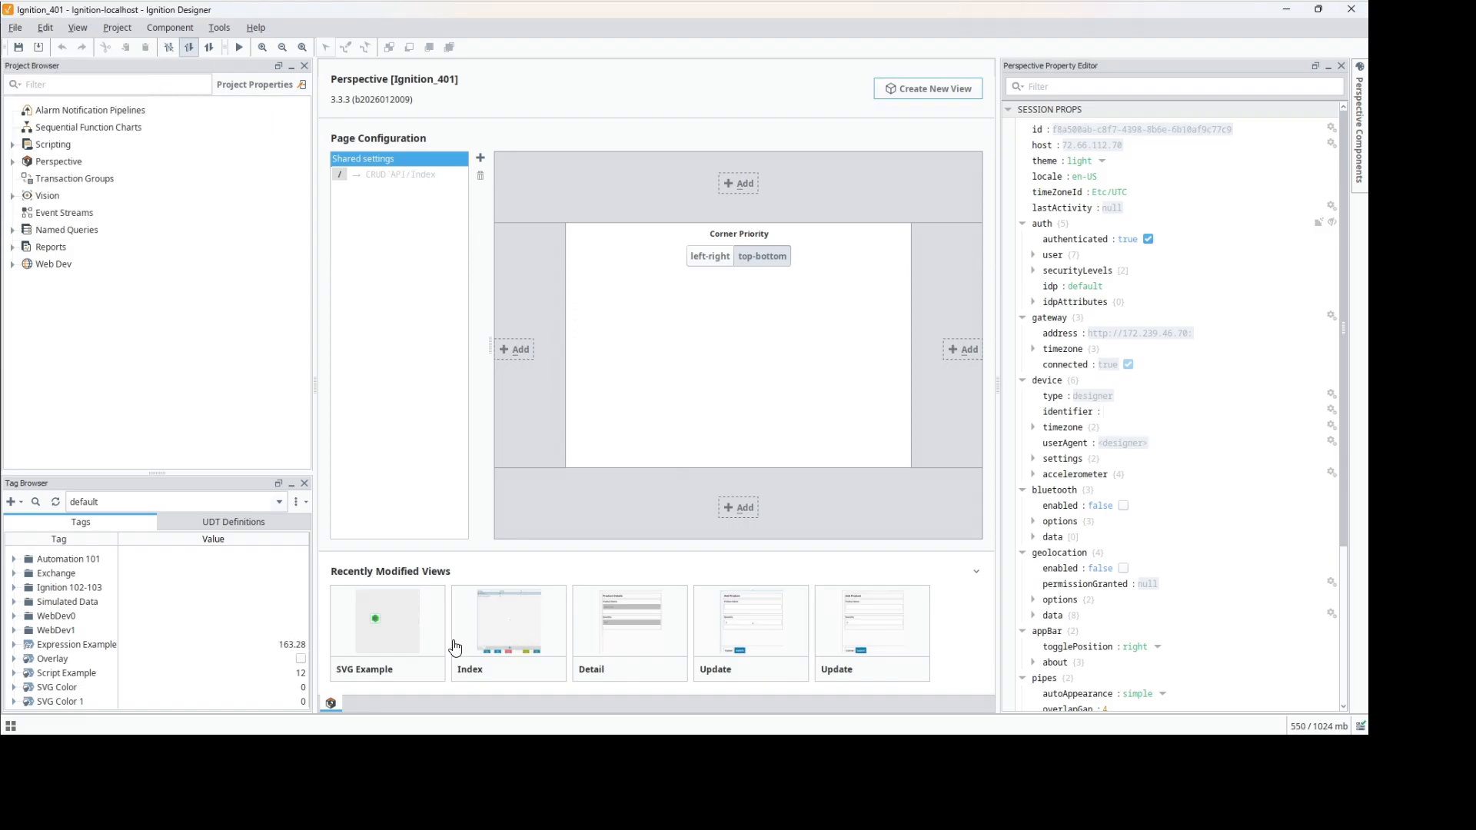
click(391, 633)
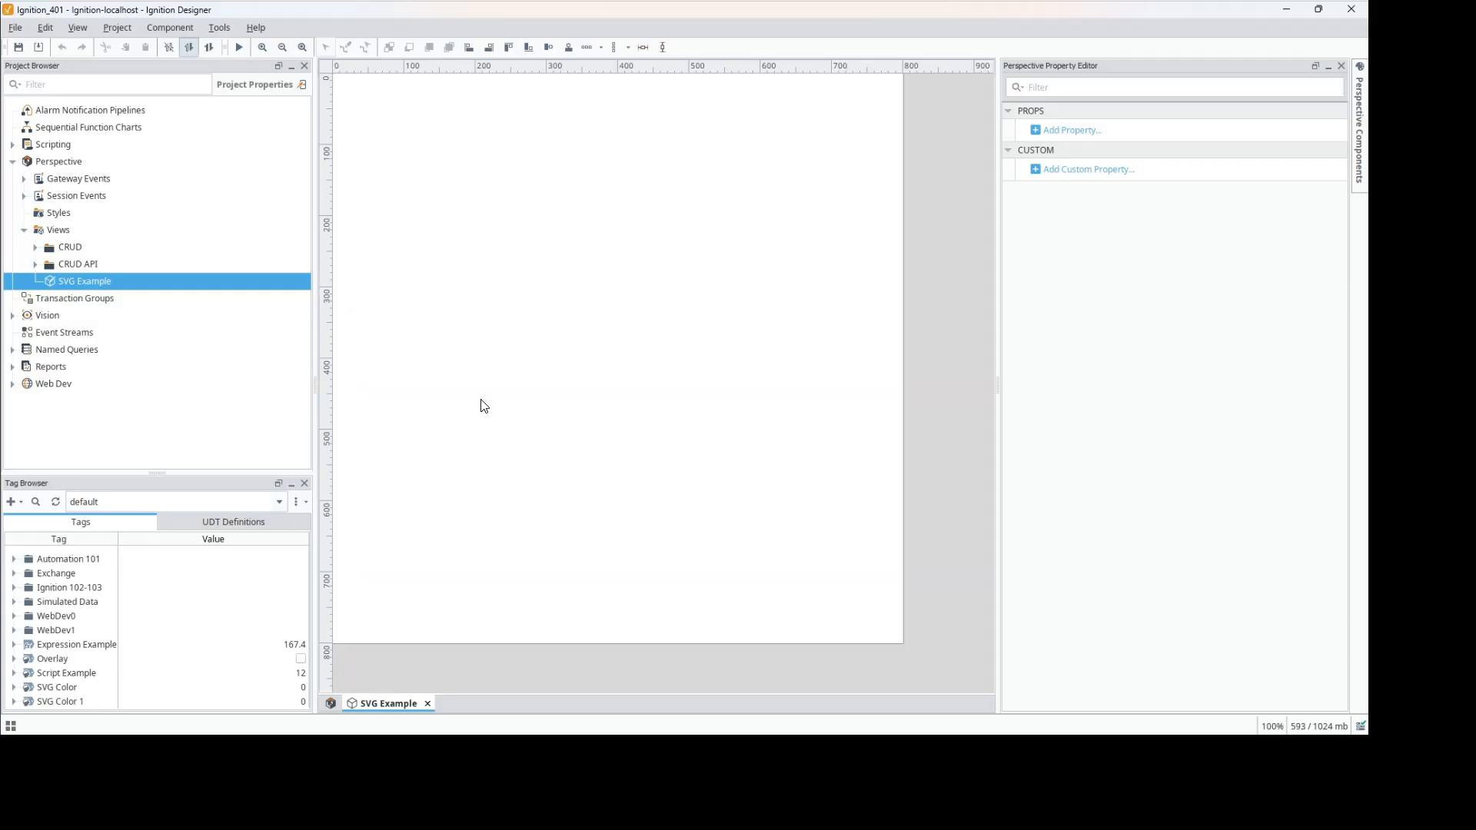
Step: Open the drawing in the drawing editor, open the hexagon's fill binding, and close the binding without changes
click(527, 321)
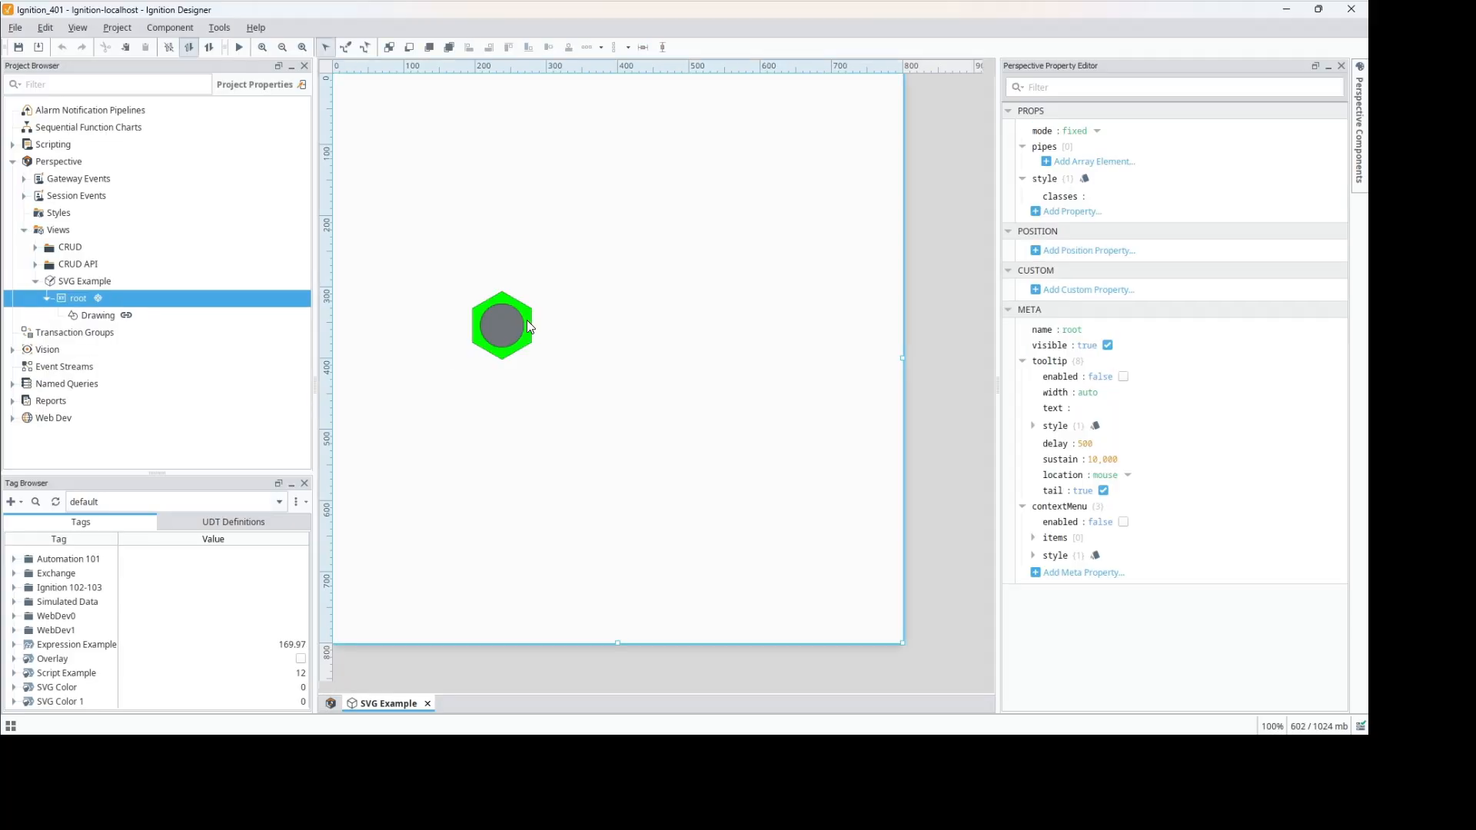
double_click(527, 321)
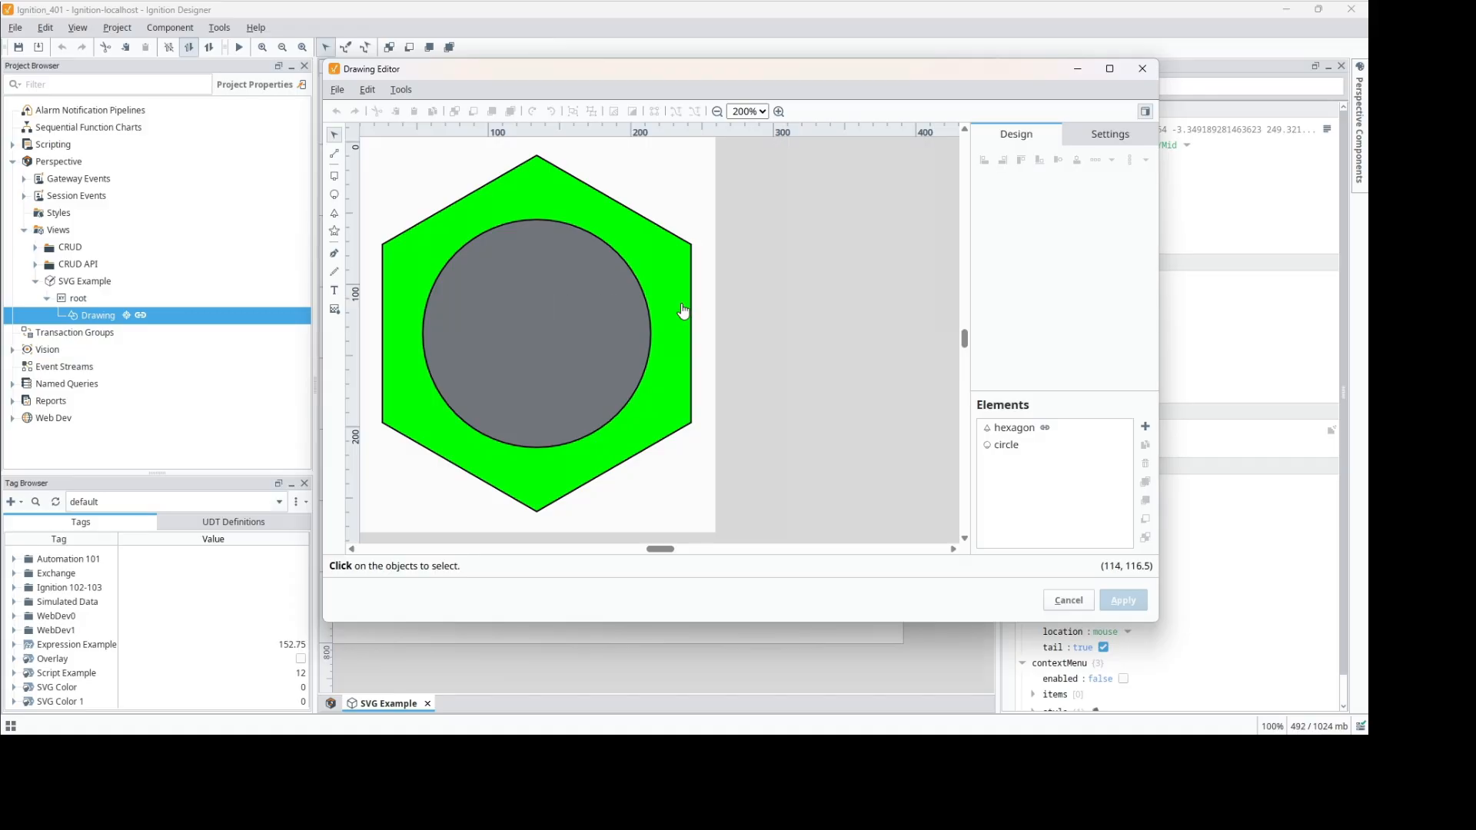
click(1020, 432)
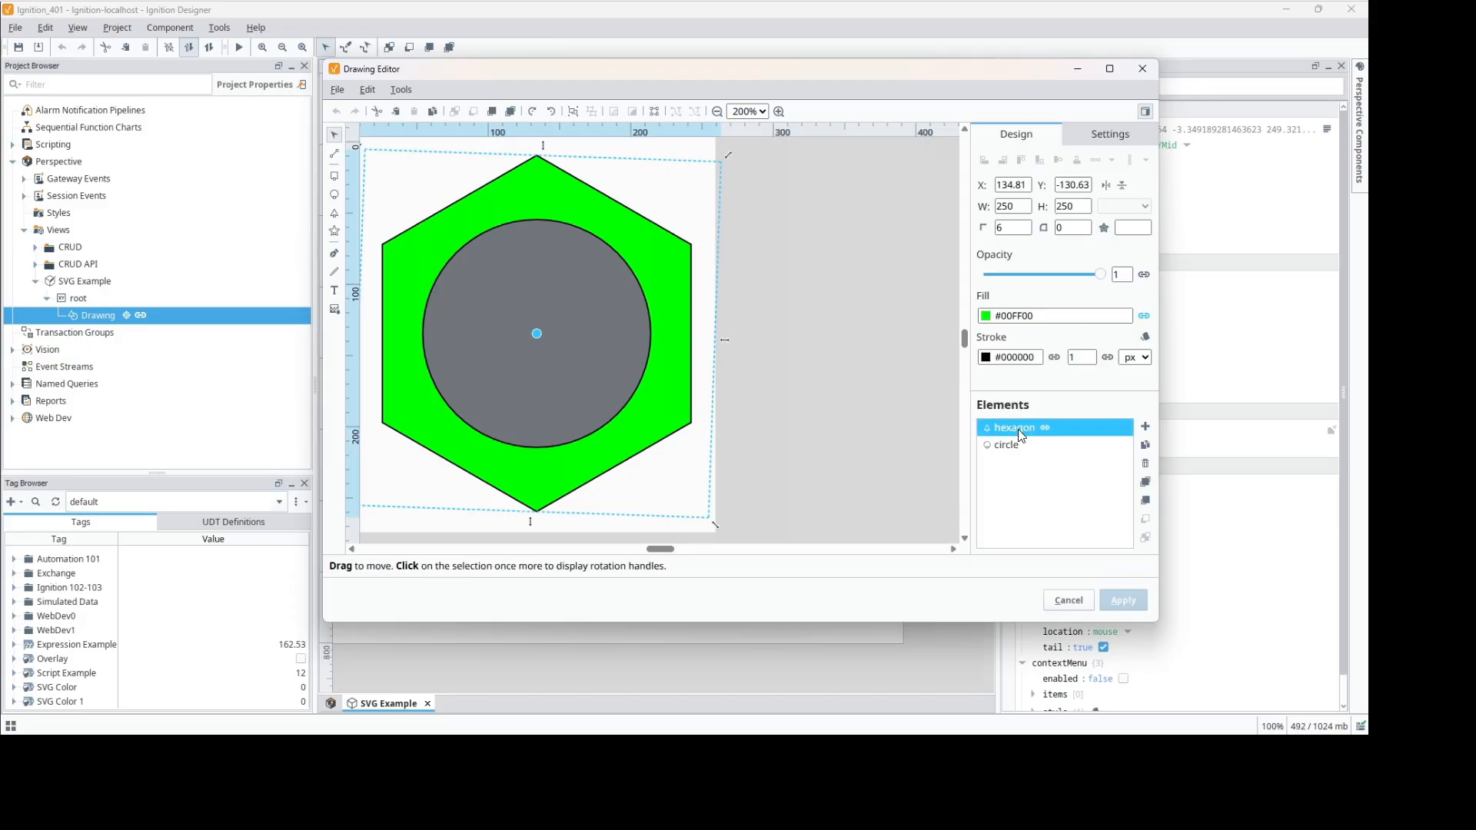
click(1144, 316)
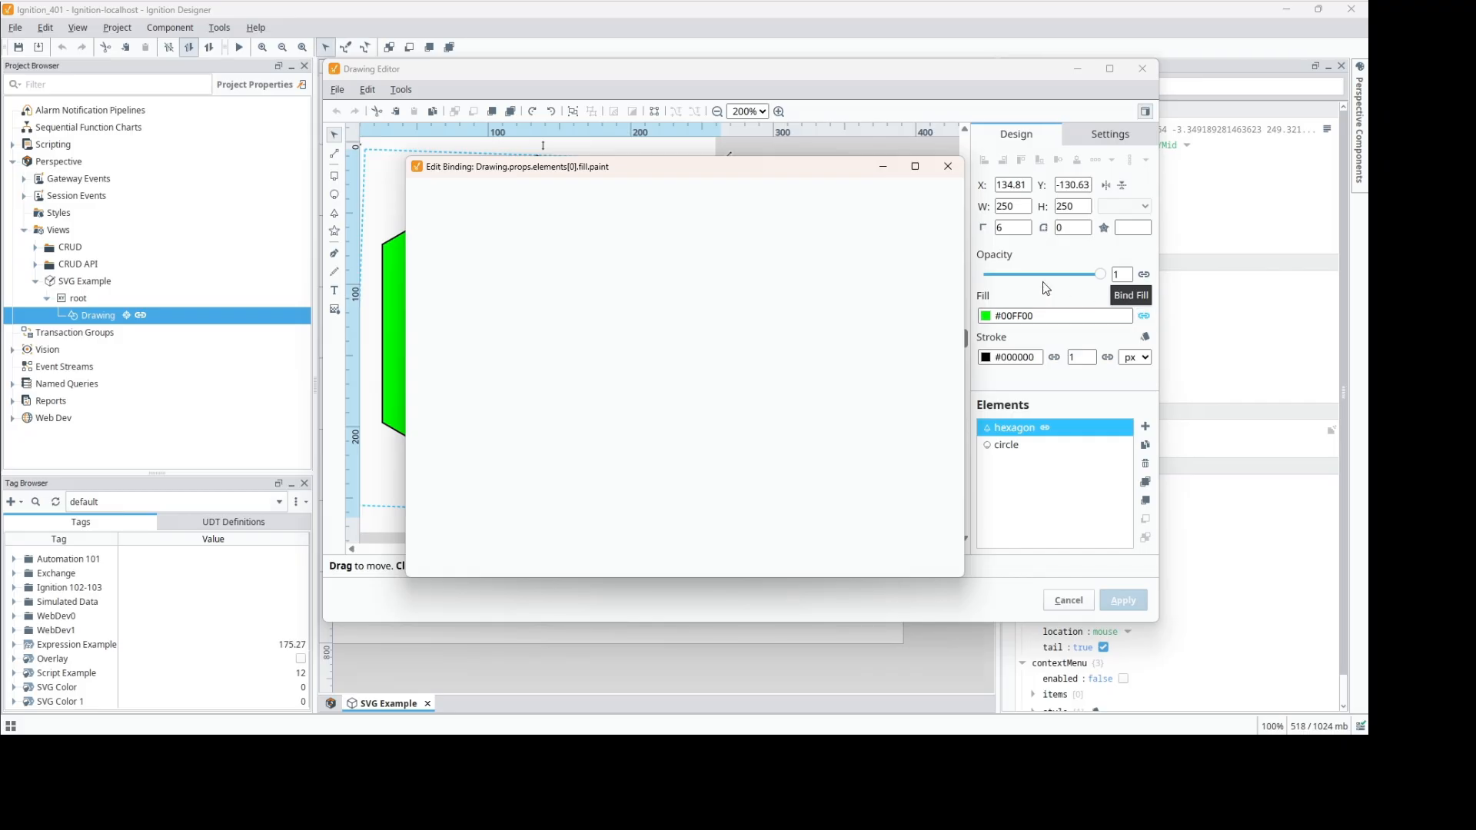
click(948, 166)
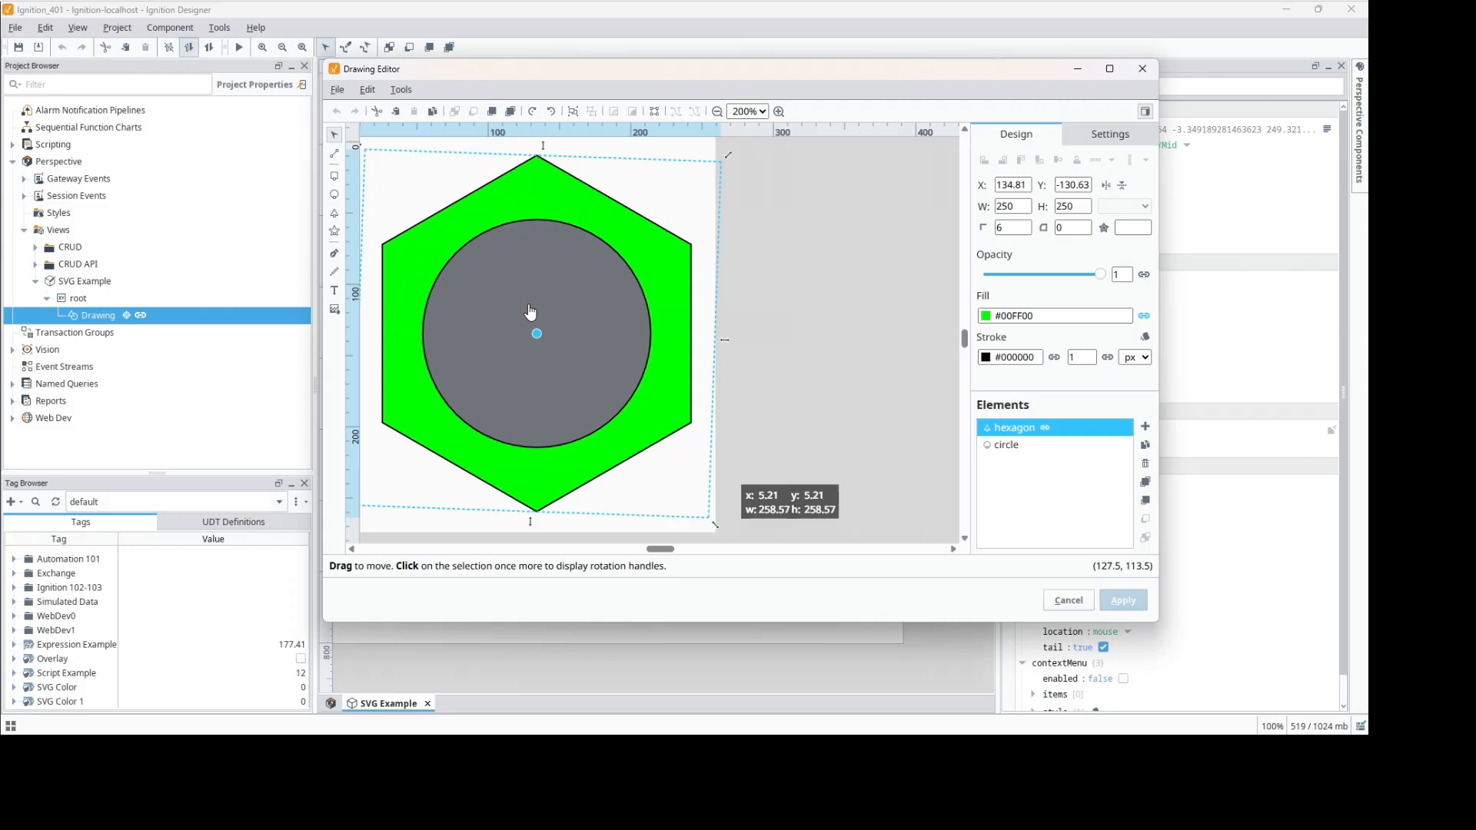
Step: Select the grey circle instead of the hexagon and open the binding for its fill
click(792, 237)
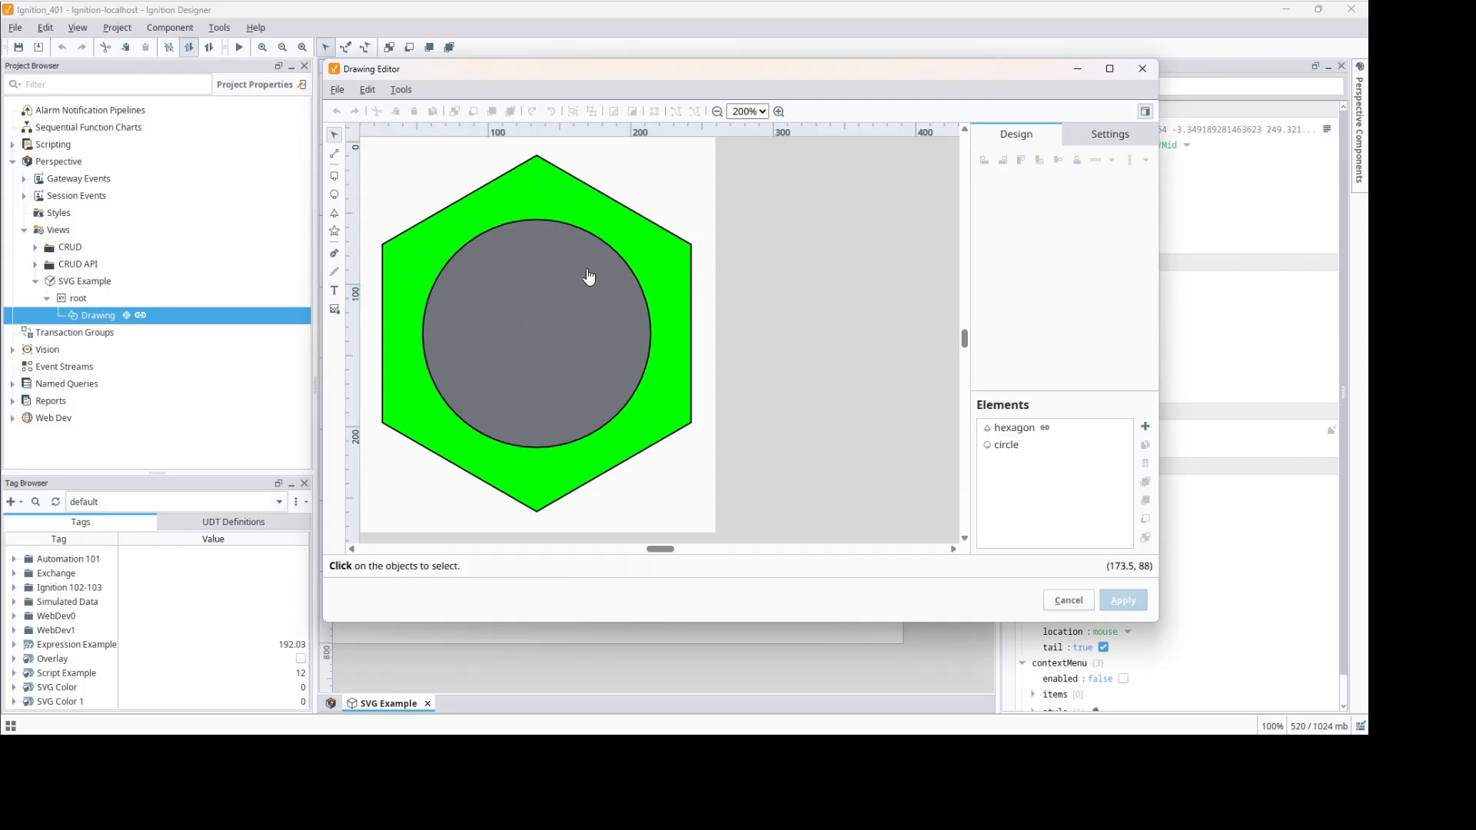
click(590, 277)
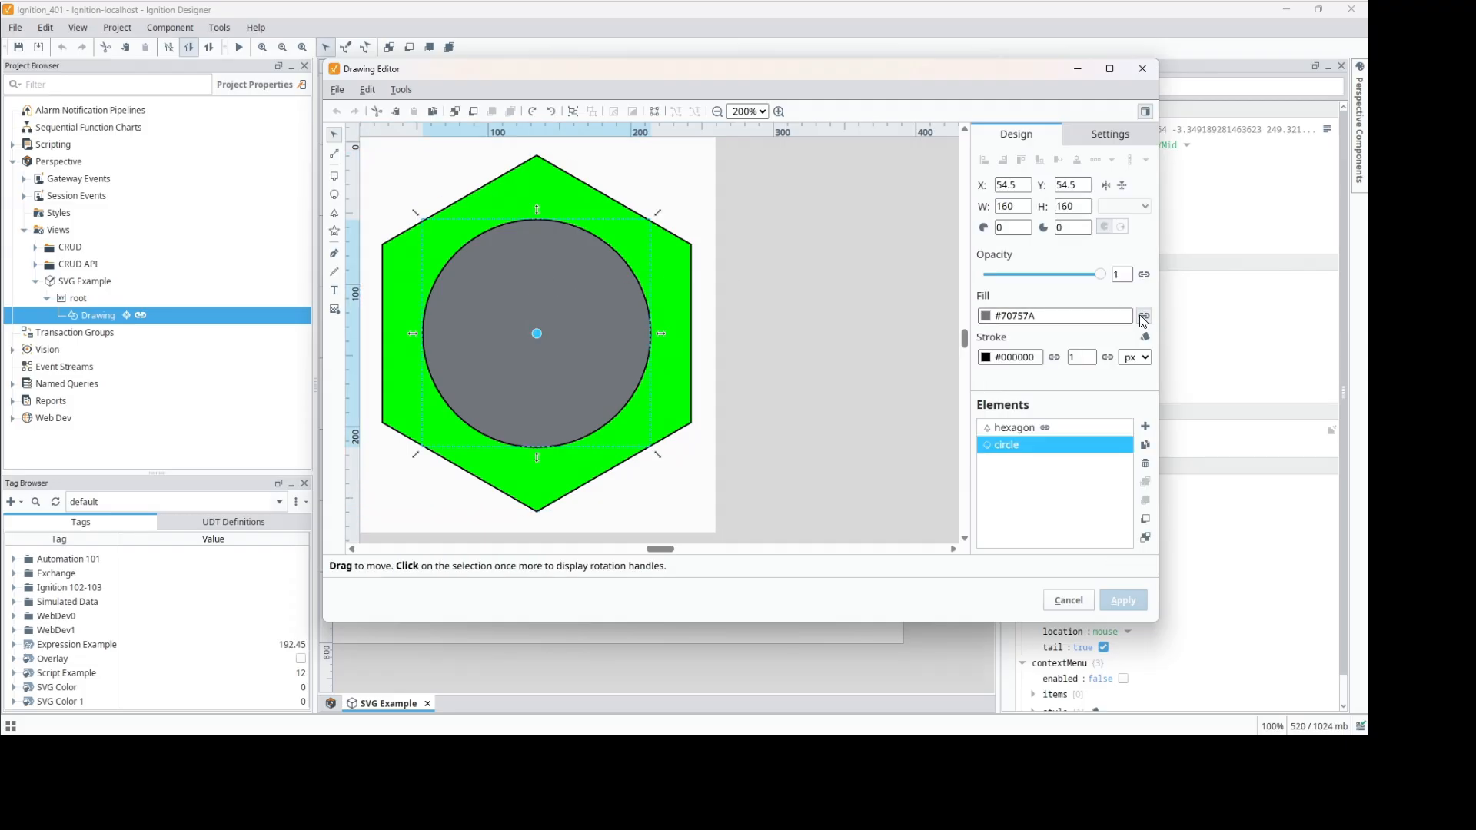
click(1143, 318)
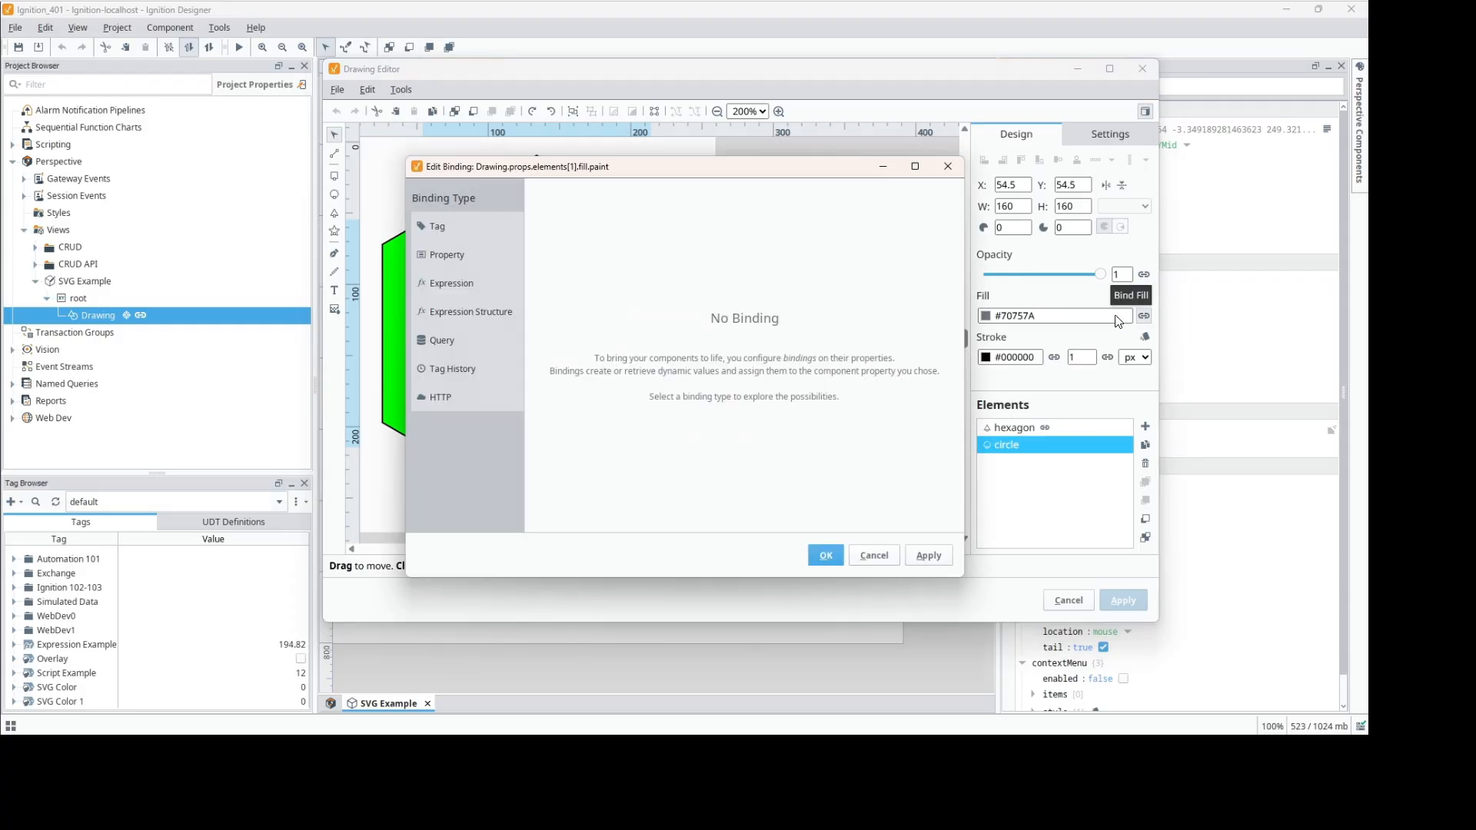
Step: Try out an indirect tag binding and a property binding to this.custom.color for the circle's fill
click(444, 232)
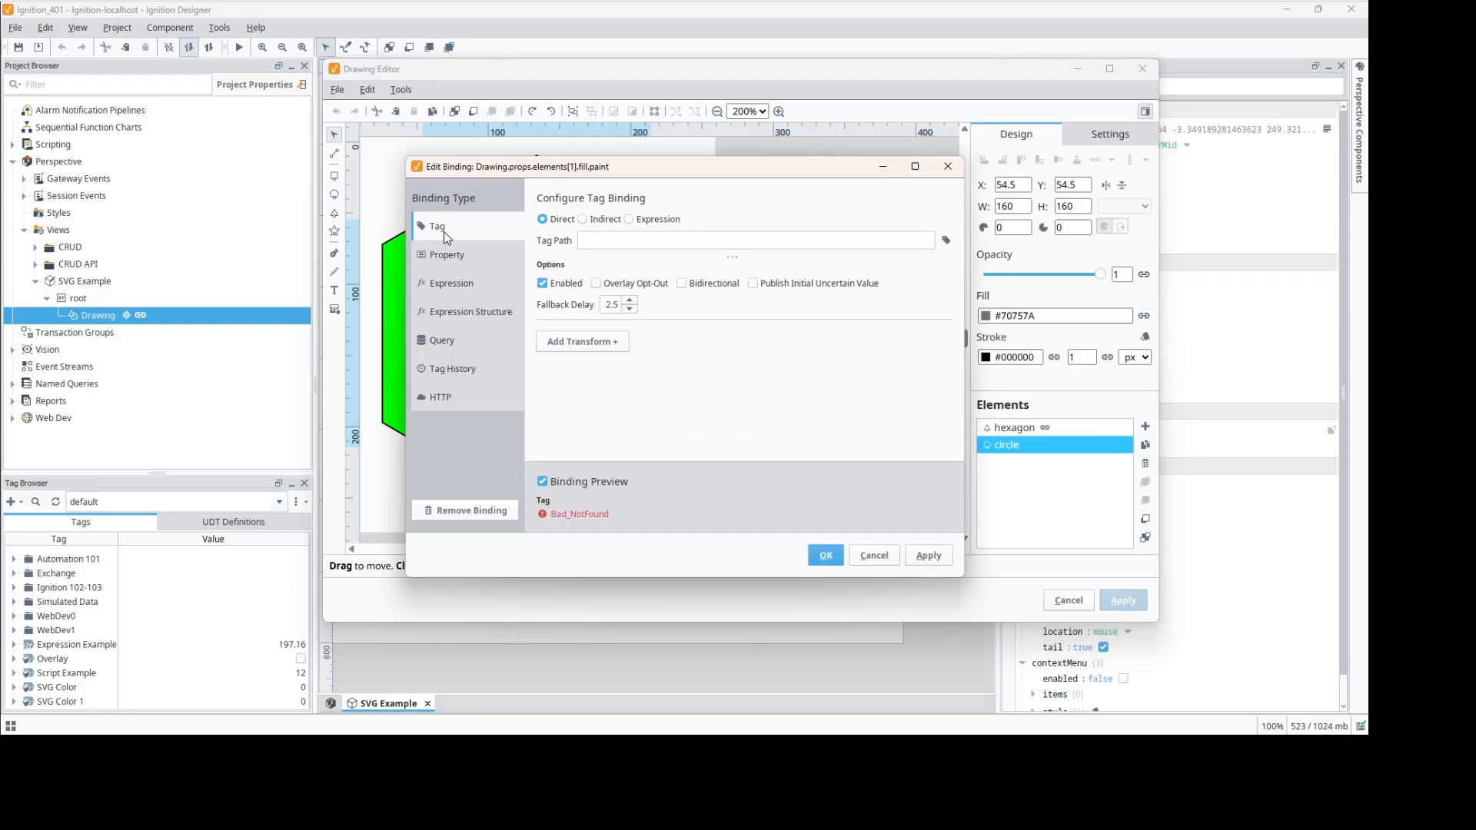
click(602, 220)
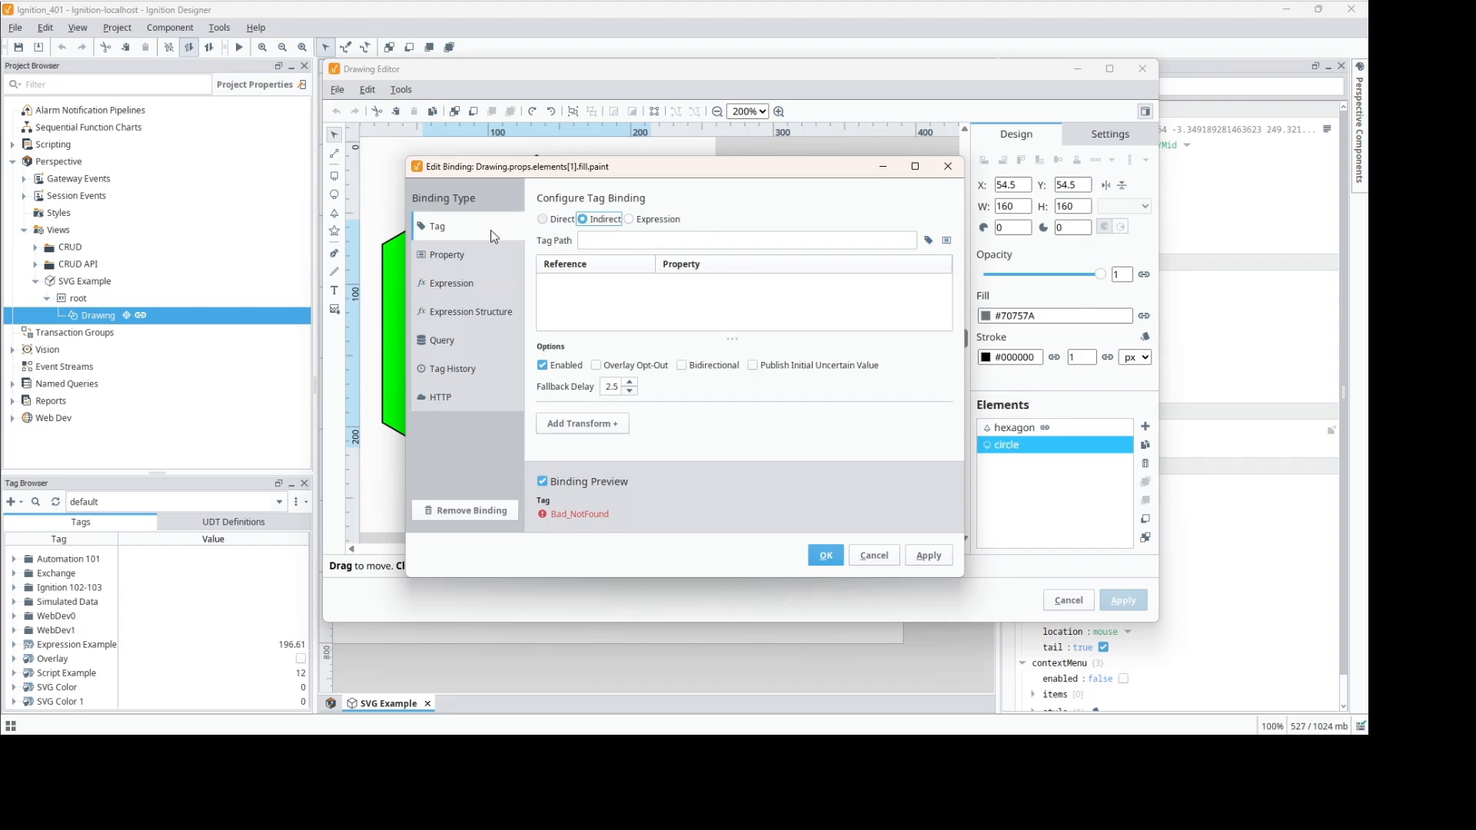
click(507, 249)
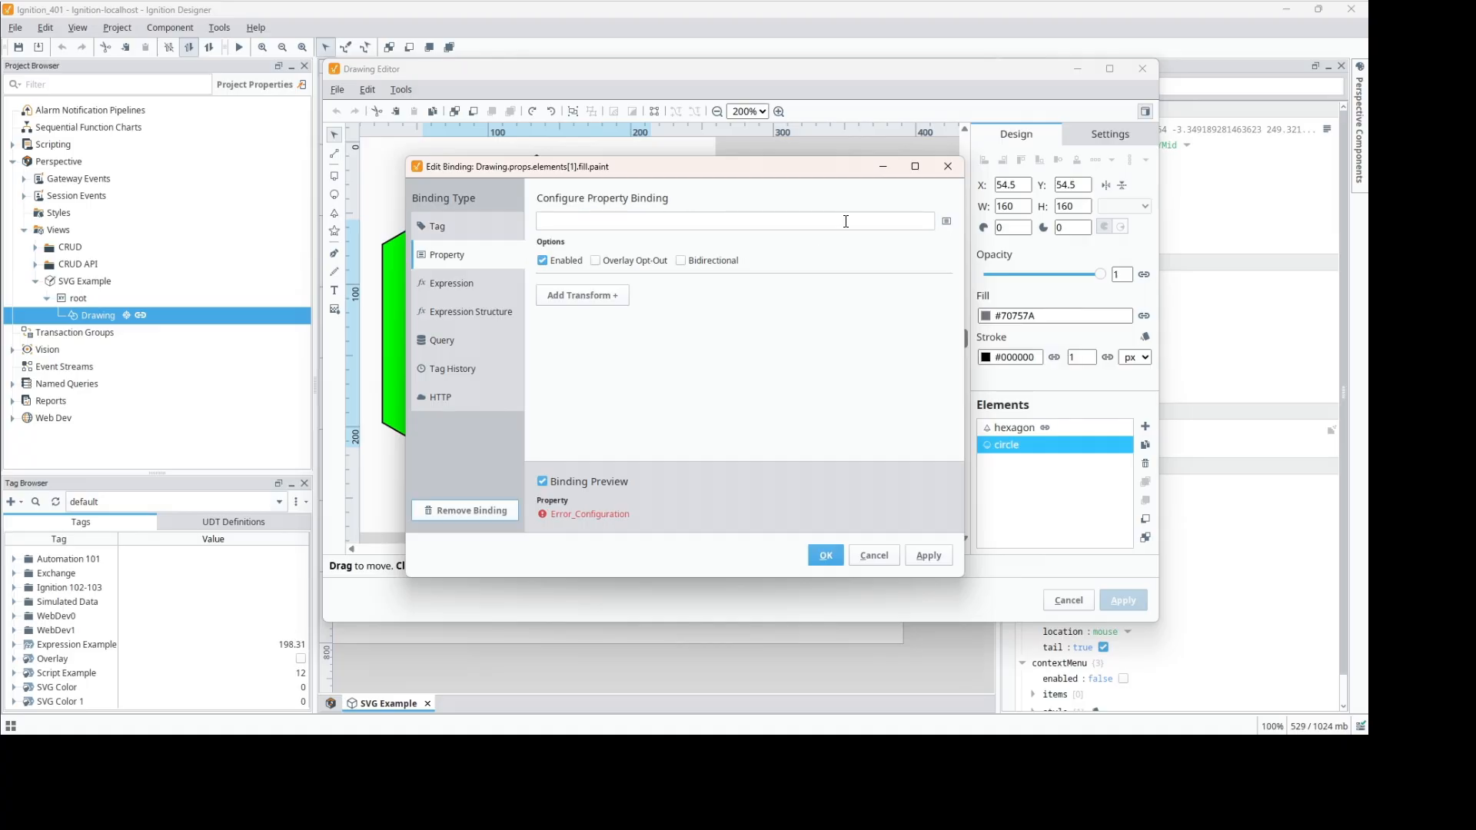
click(947, 222)
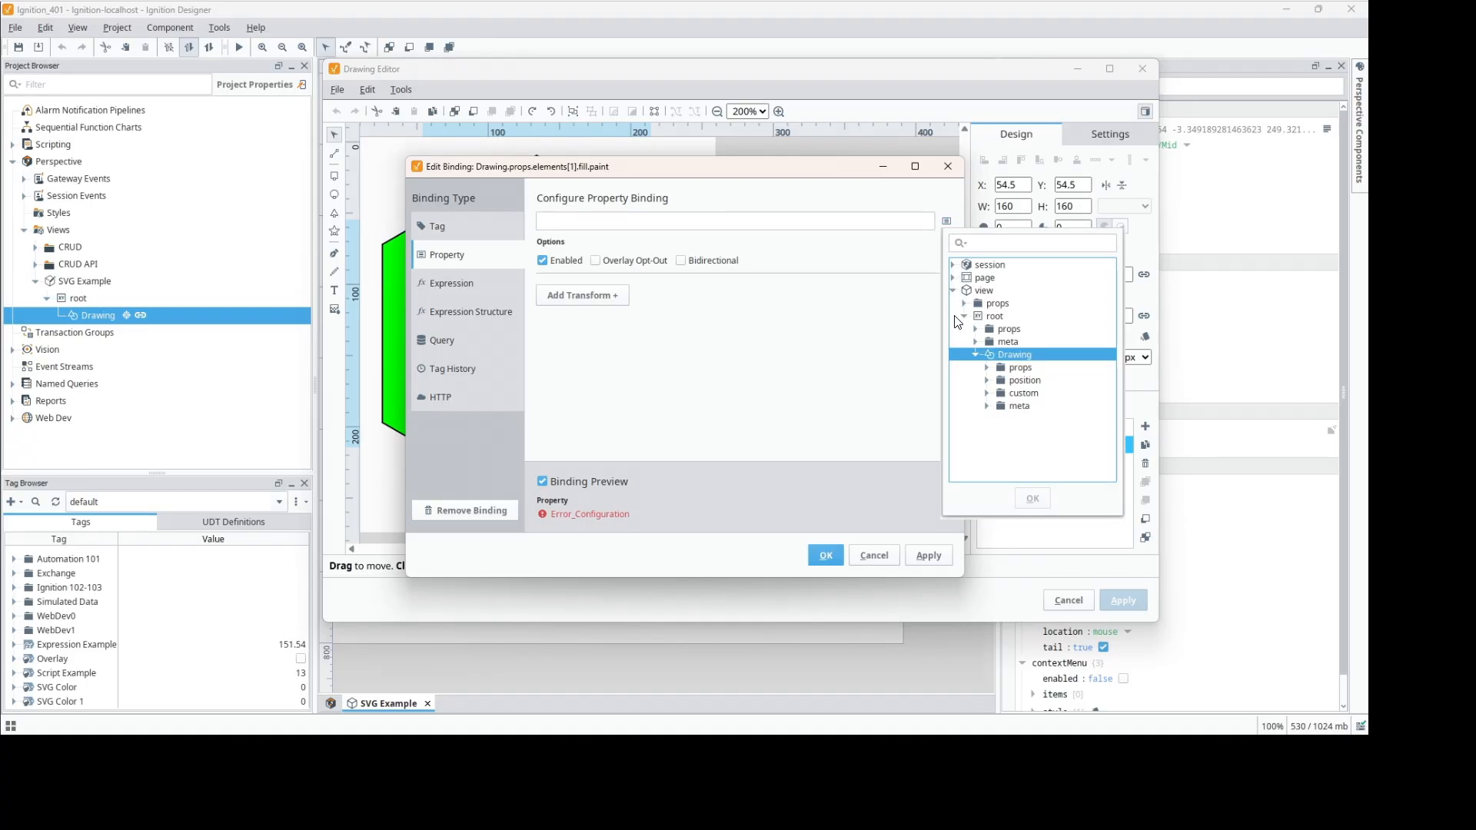
click(987, 381)
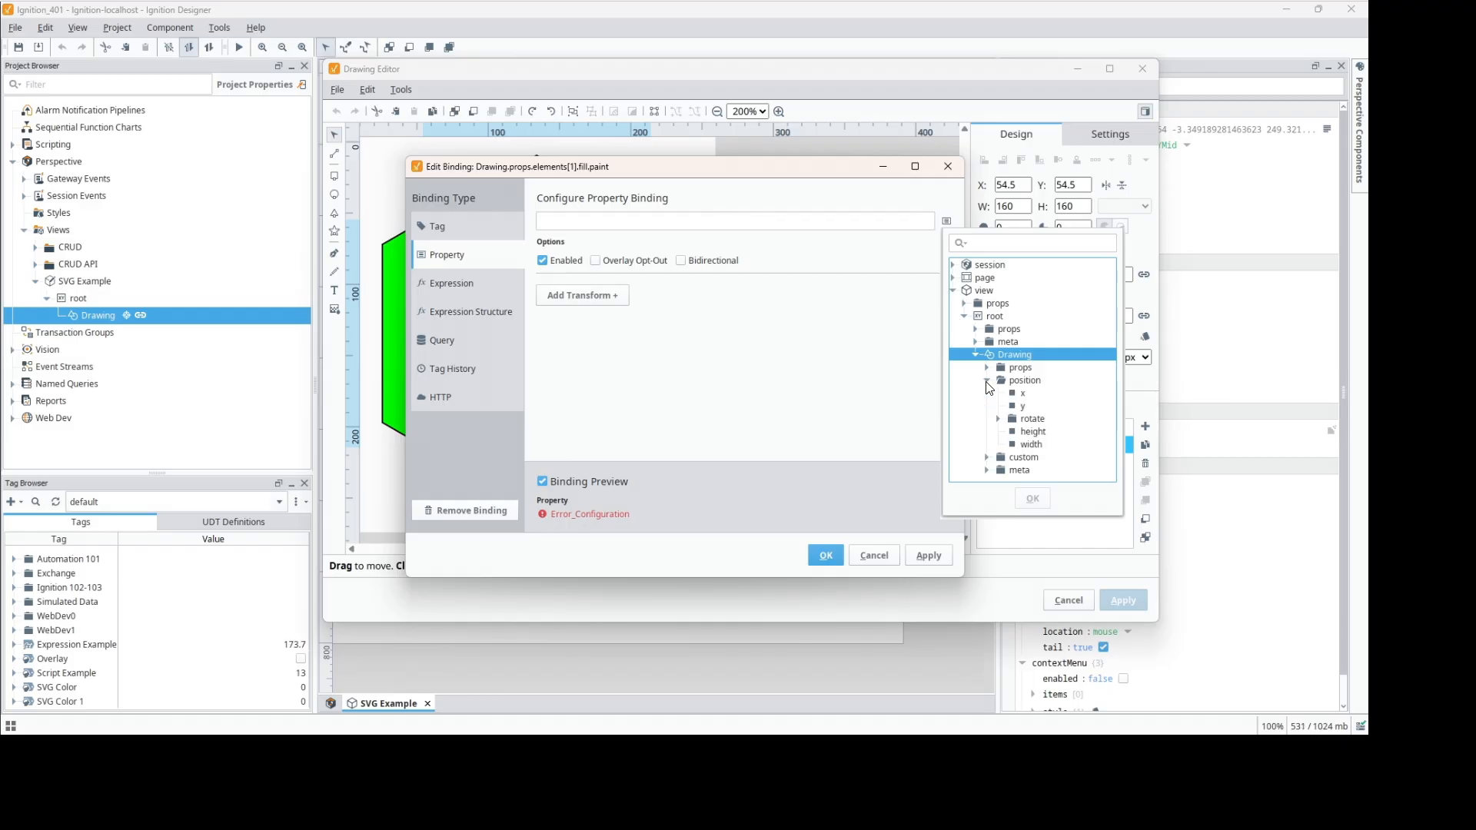
click(986, 458)
click(1028, 469)
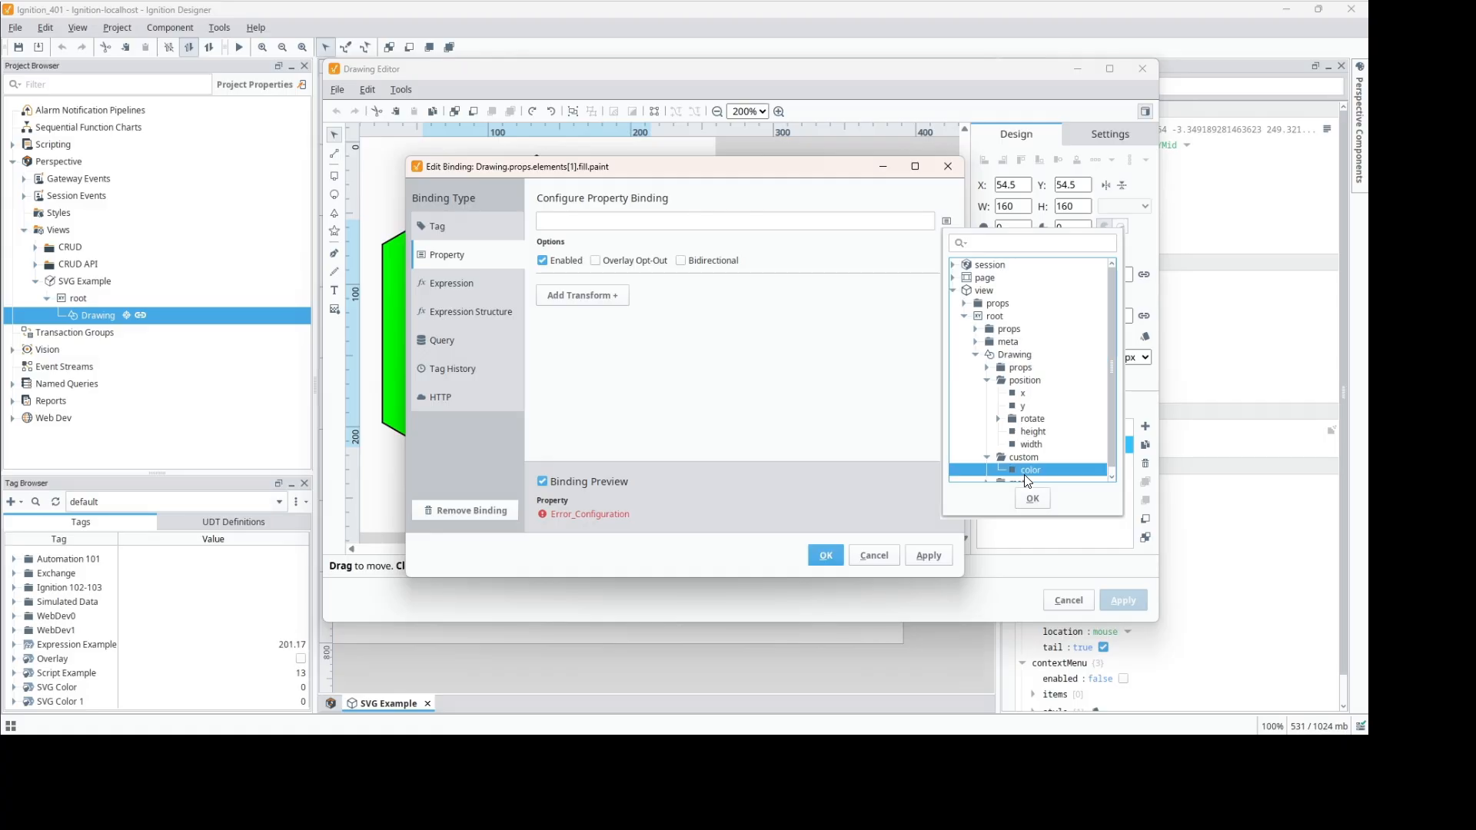
click(1027, 495)
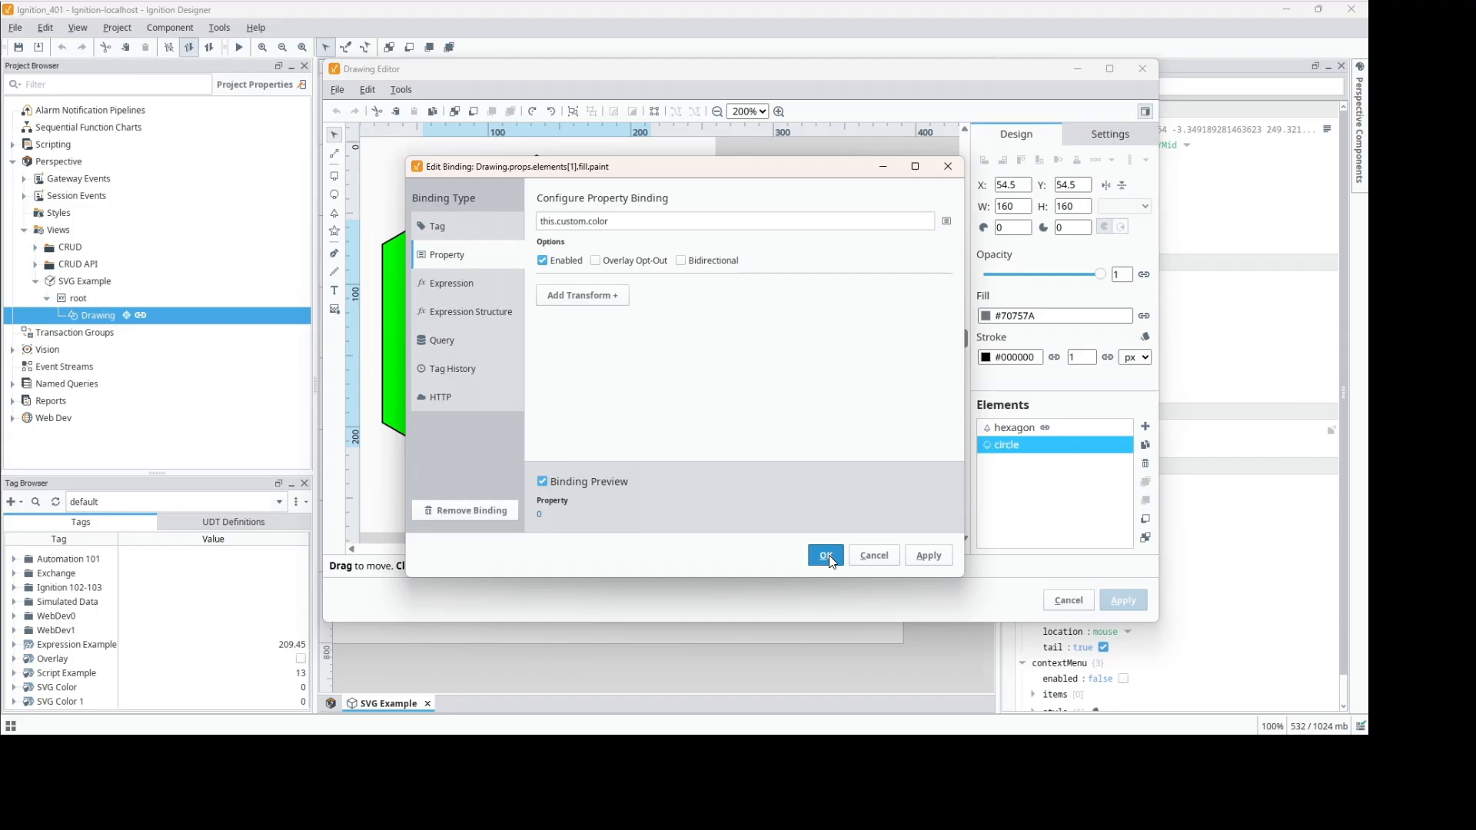
Step: Switch the circle's fill to an expression binding that starts with if( and insert the drawing's custom color property
click(449, 284)
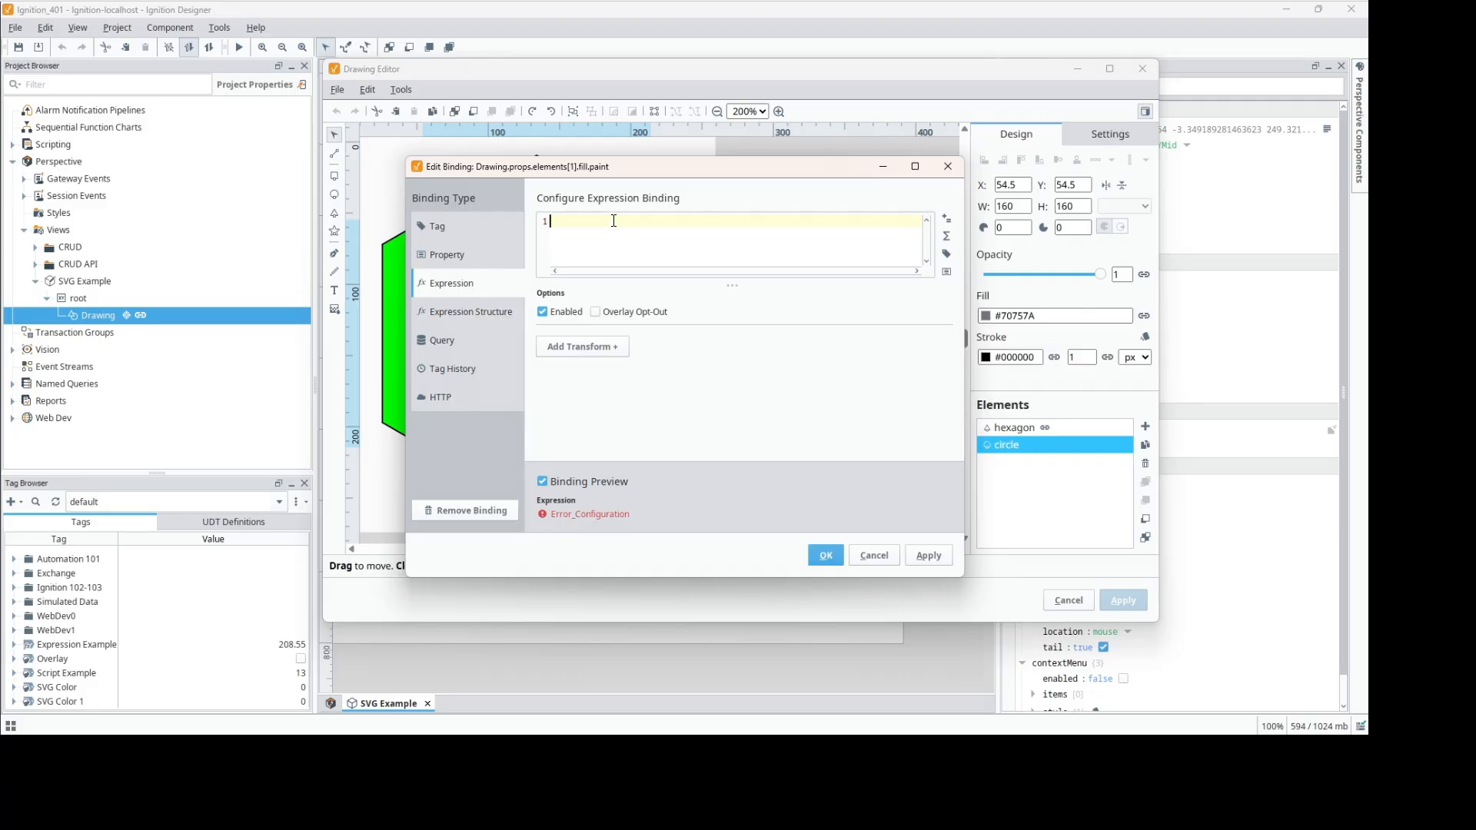
text(if()
click(946, 272)
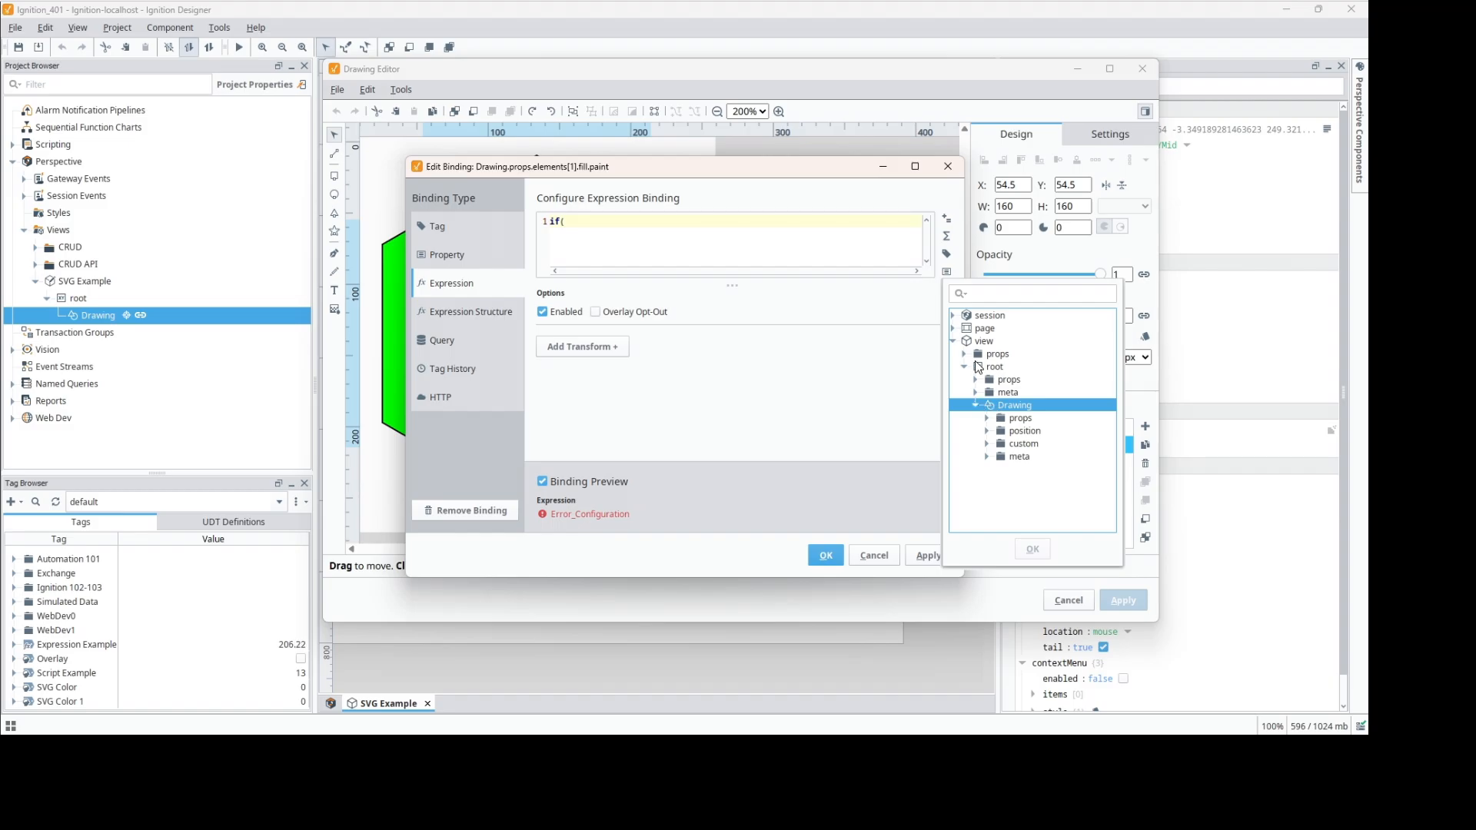
click(986, 444)
click(1024, 457)
click(1033, 548)
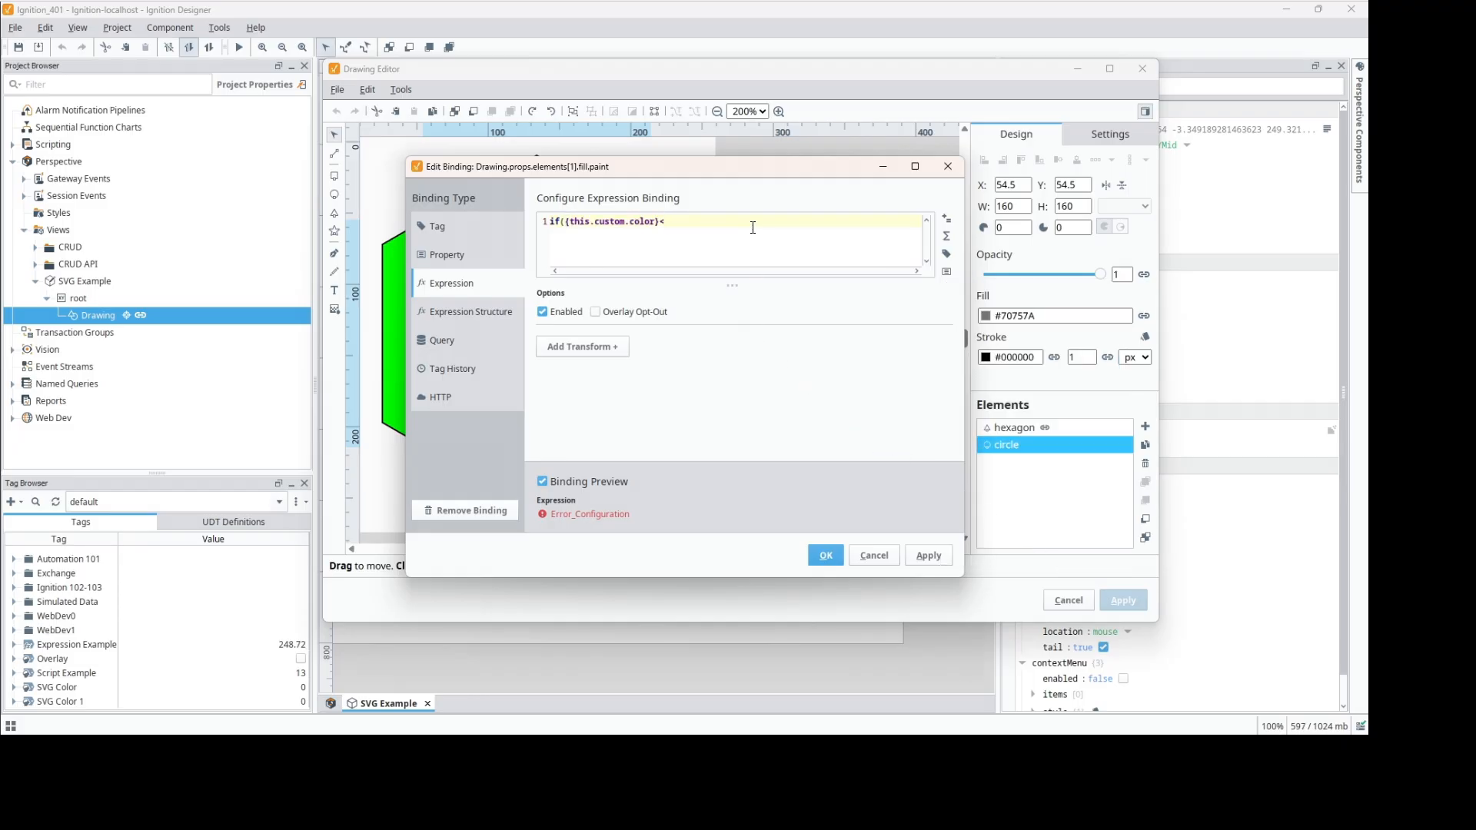
Step: Complete the expression to return "#FF0000" when the color is below 100 and "#00FF00" otherwise, and apply the drawing changes
text(<100)
text(,")
text(#)
text(FF000)
text(0)
text(,)
text(#)
text("#00)
text(FF00)
text())
click(824, 554)
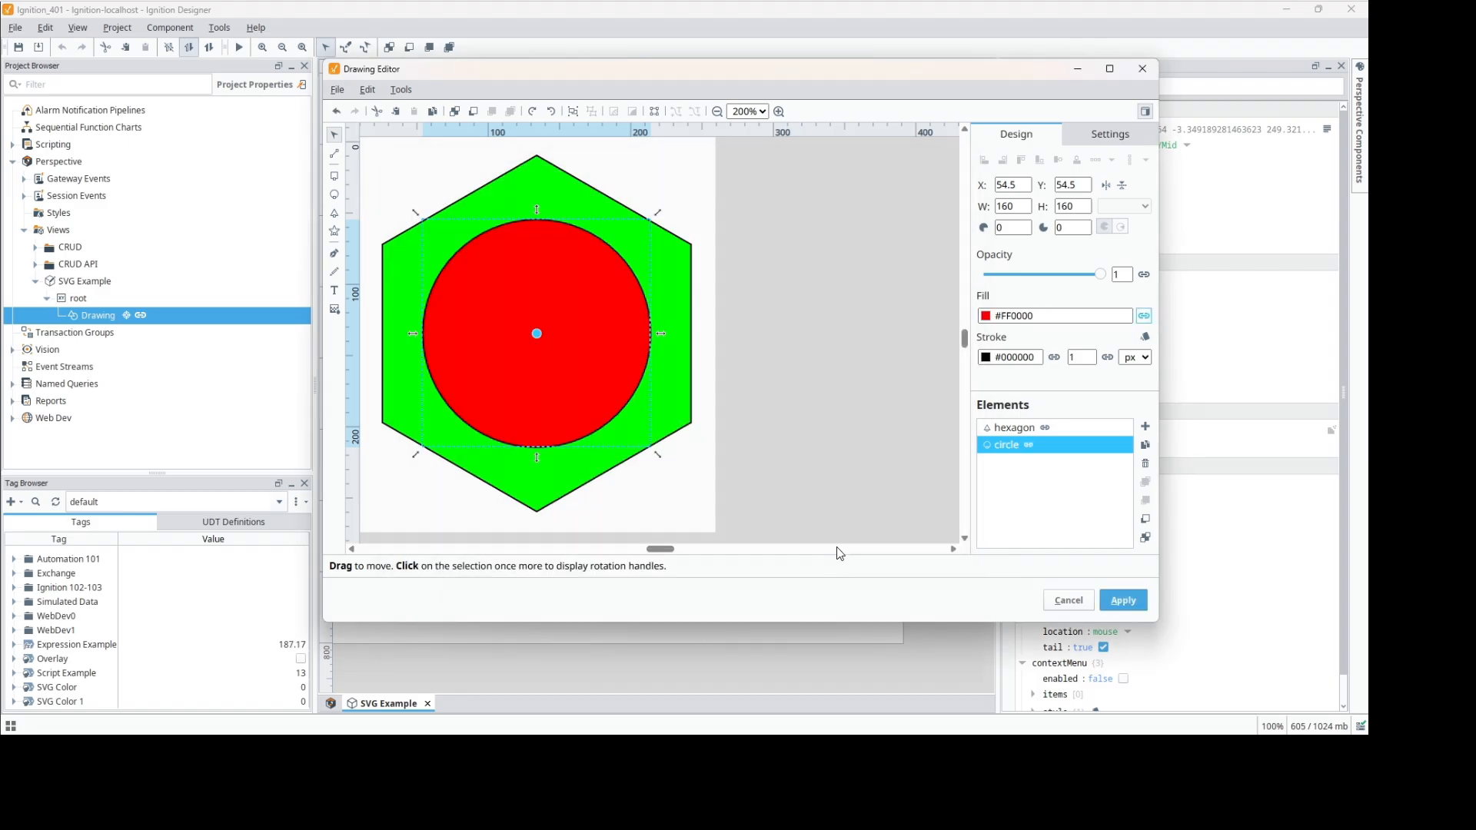
click(1120, 603)
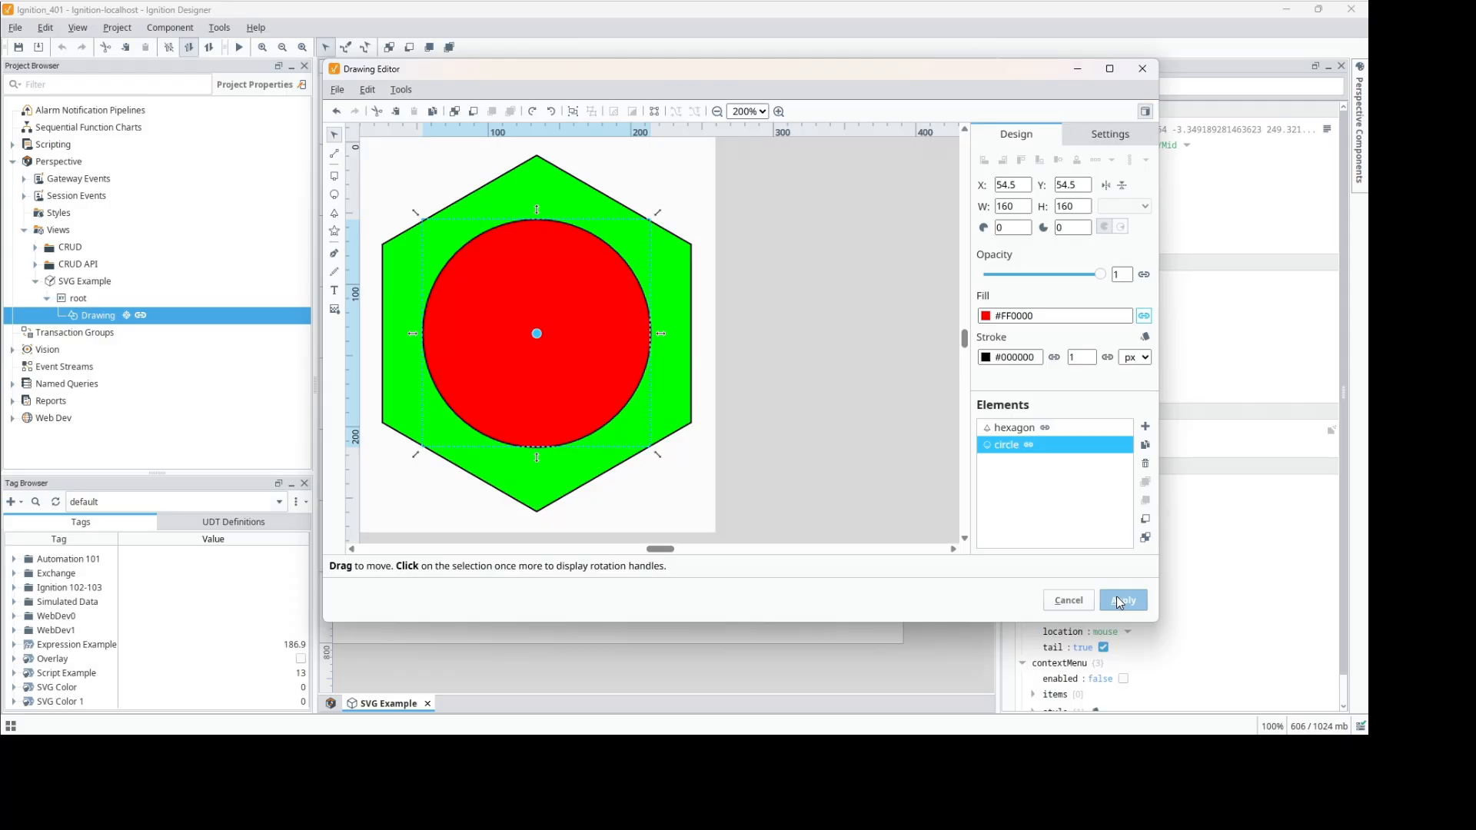
click(1120, 602)
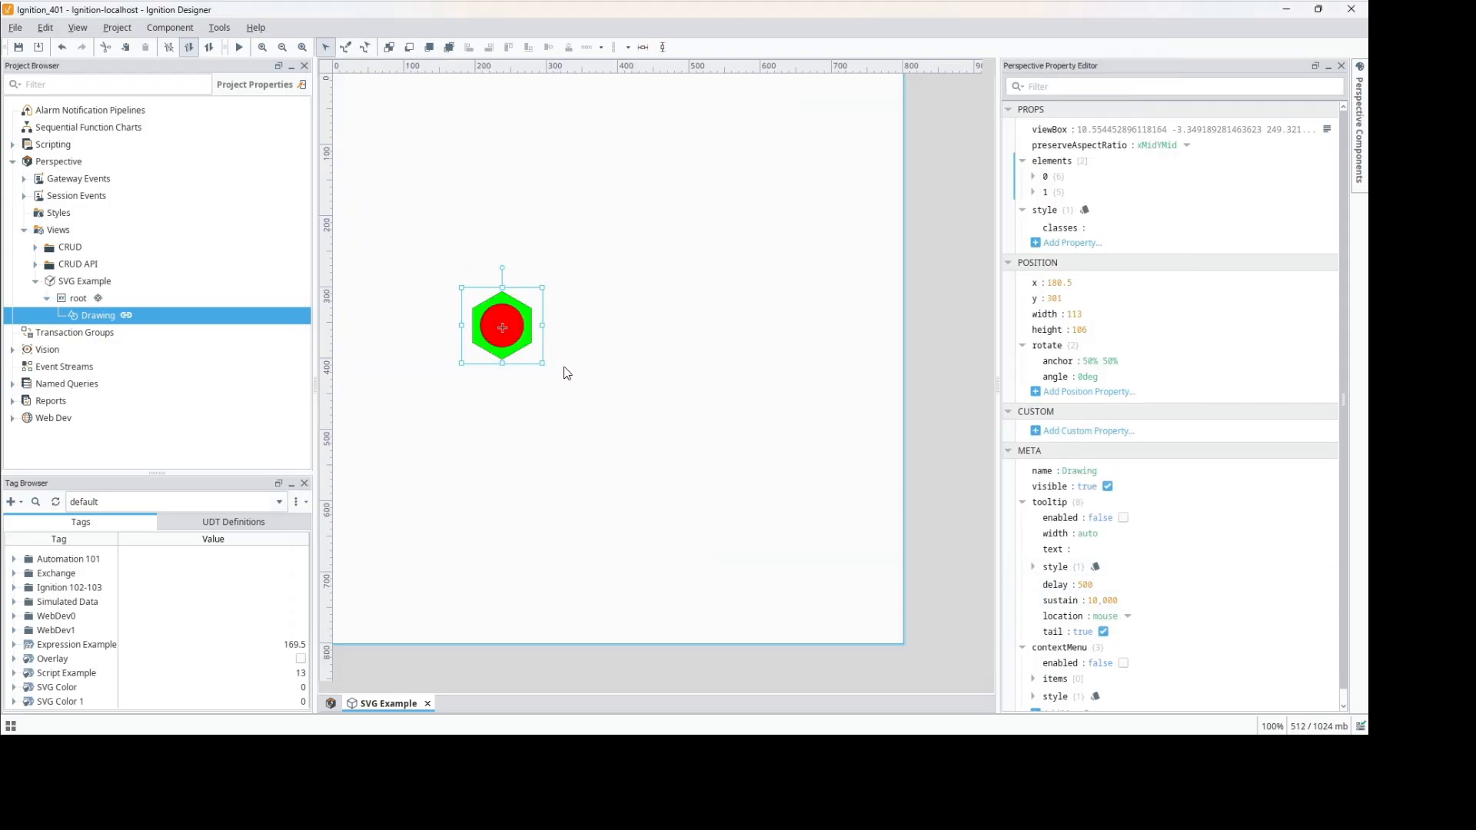
Step: Duplicate the drawing and place the copy to the right of the original at about x 376.5, y 306
click(567, 373)
right_click(501, 327)
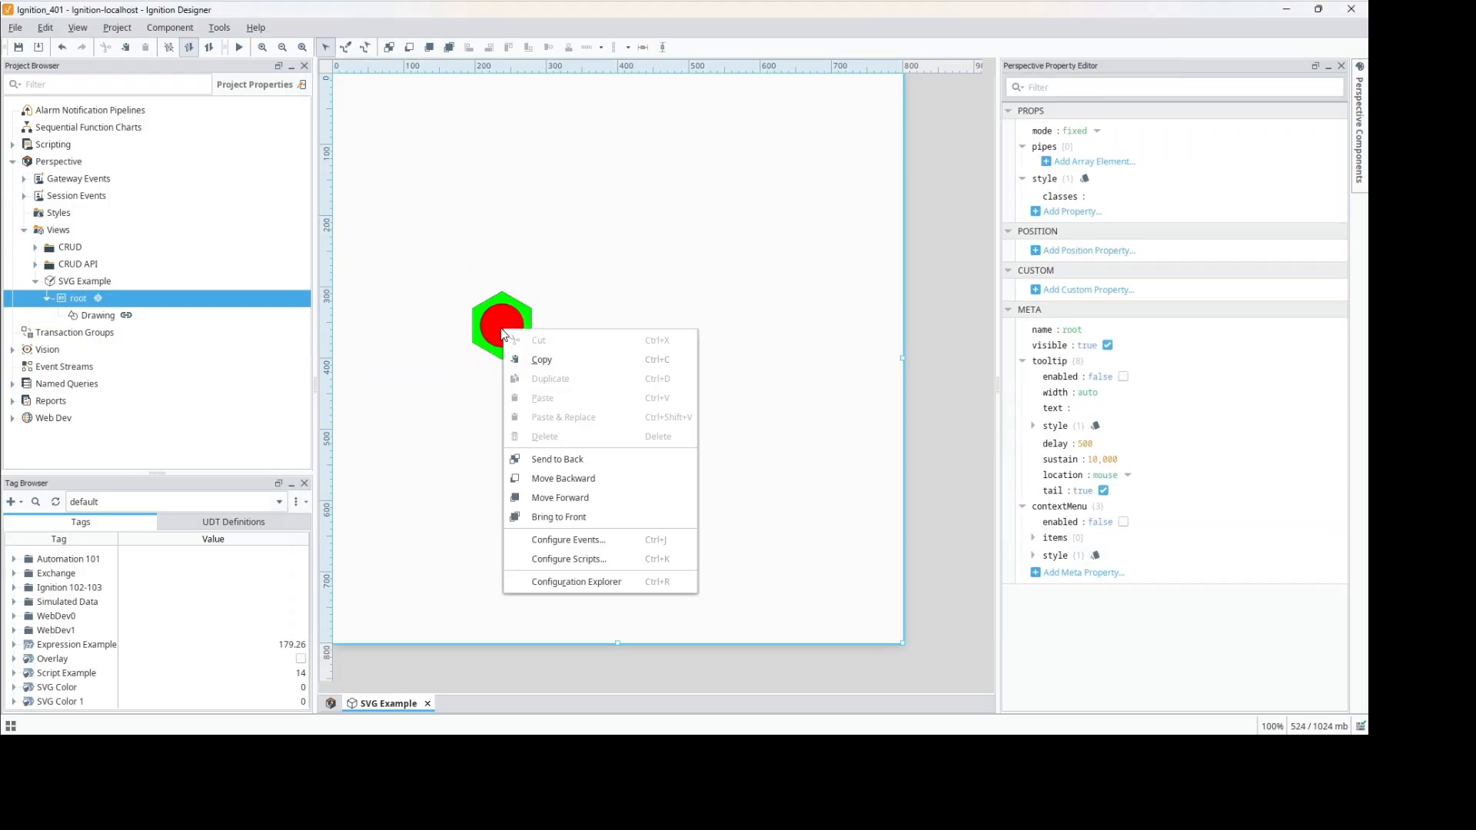
click(82, 317)
right_click(81, 317)
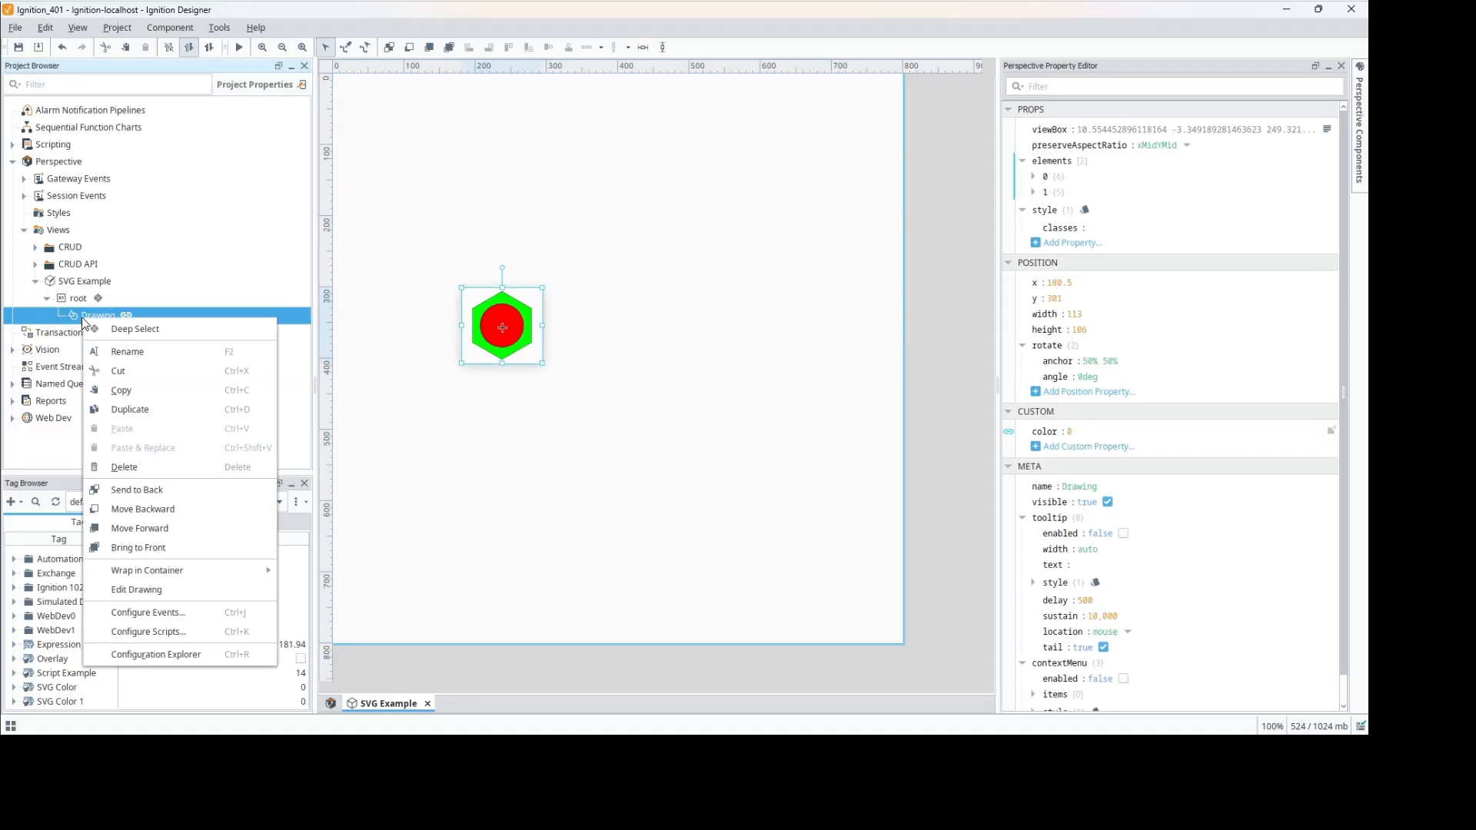
click(129, 410)
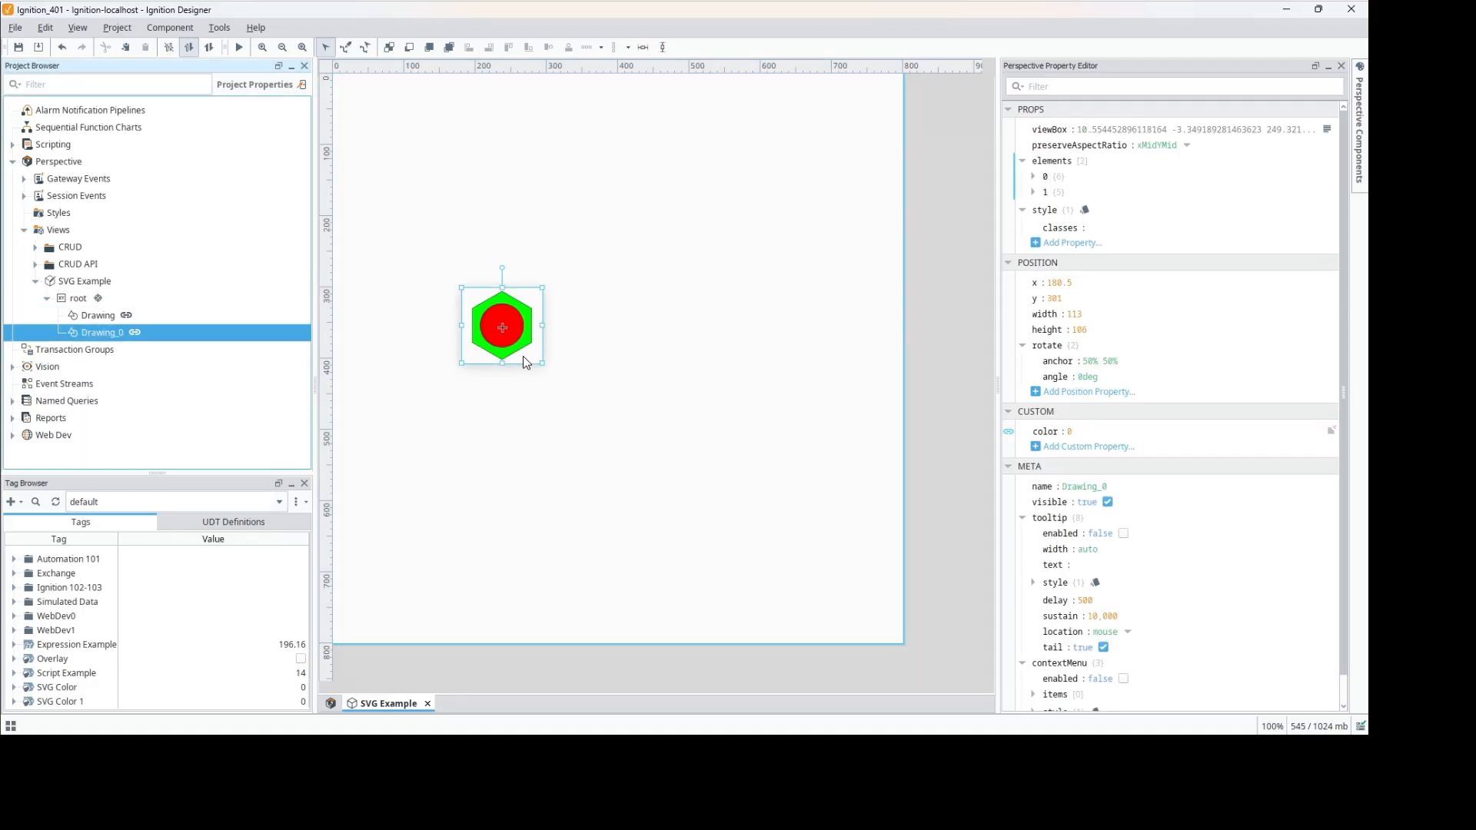
drag(523, 358, 682, 350)
Step: Change the tag path of the copy's custom color binding to [default]SVG Color 1
click(1008, 431)
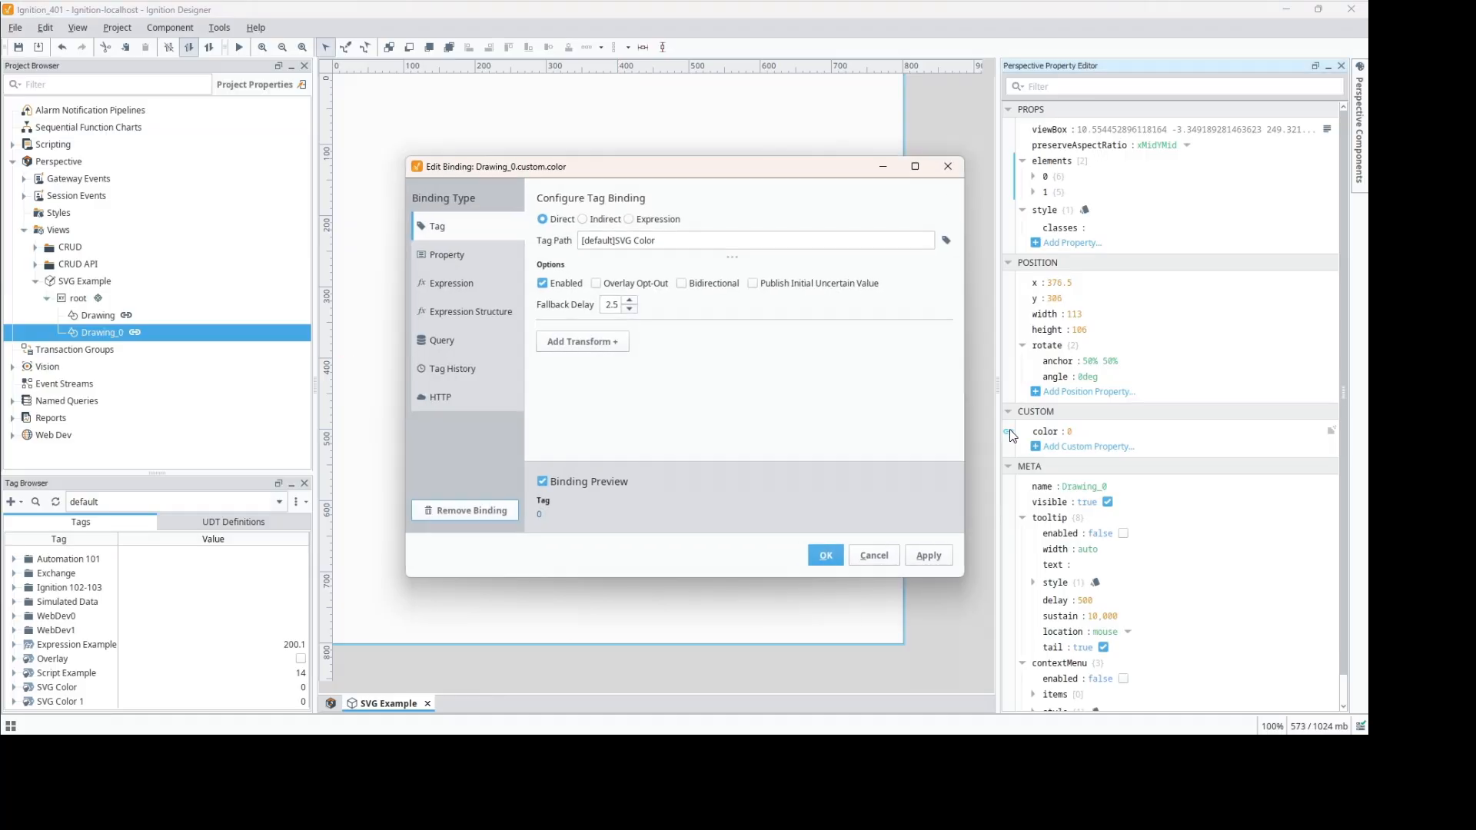
click(714, 244)
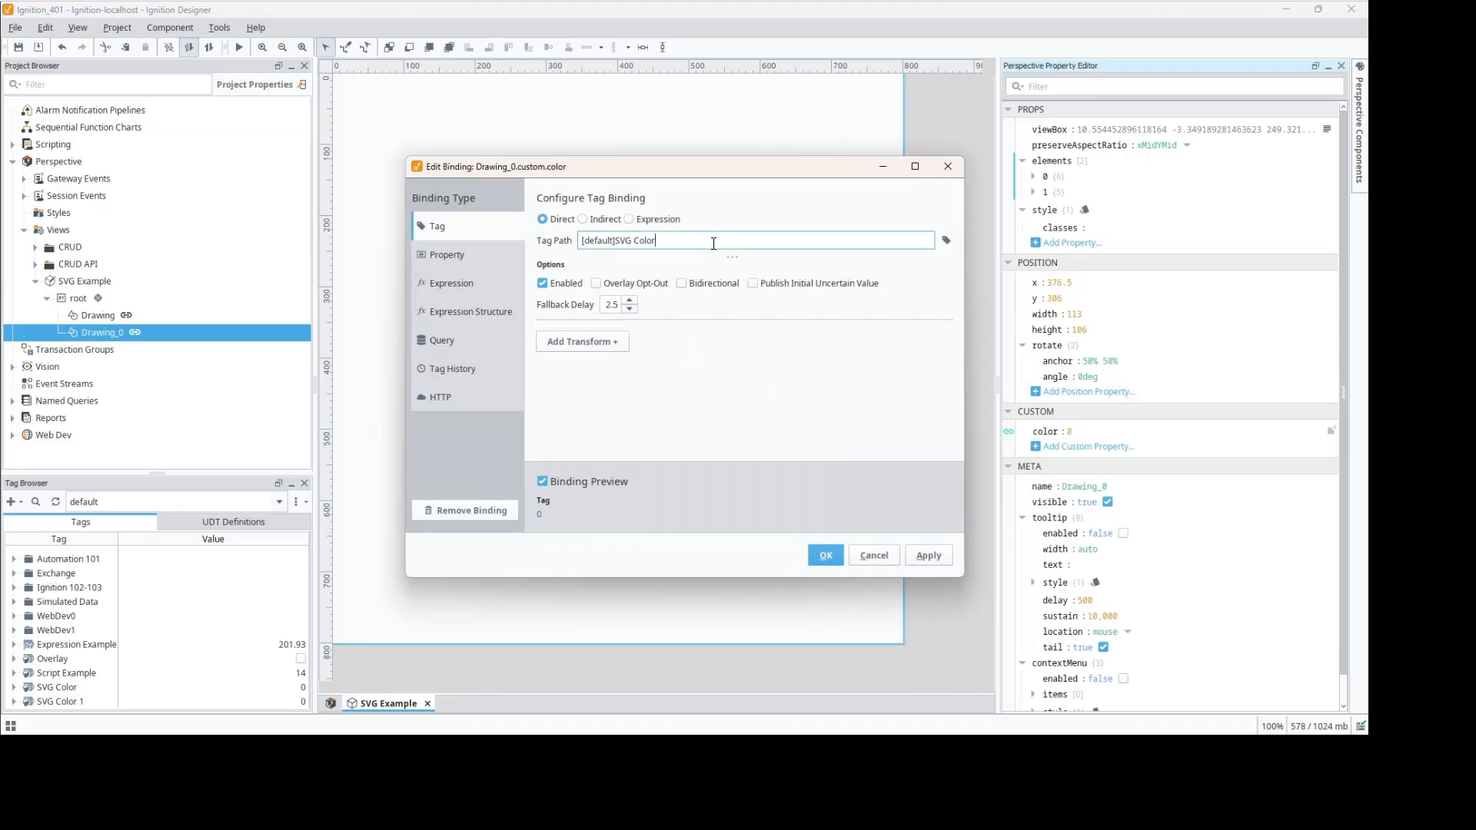
text(1)
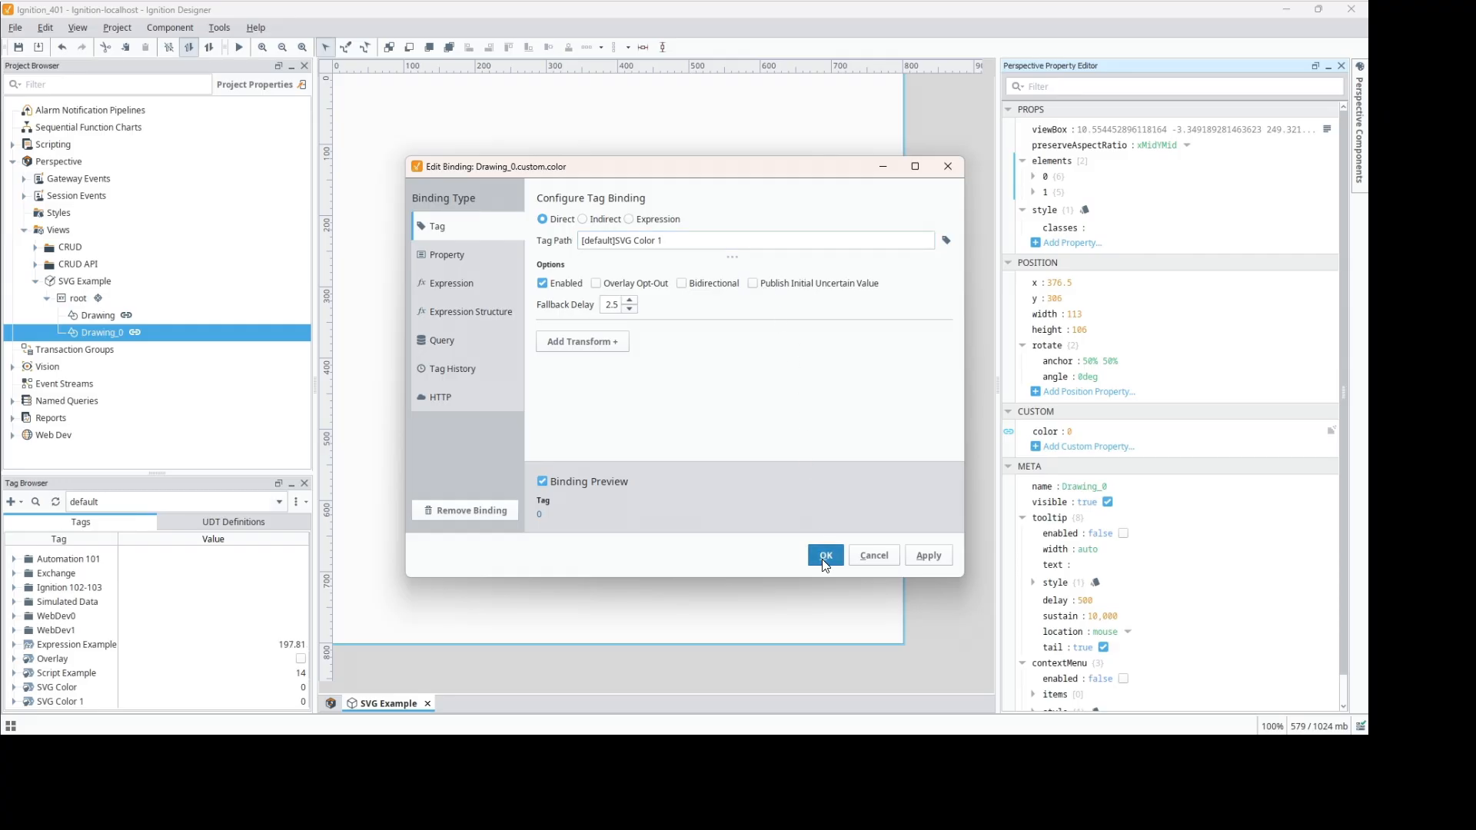
click(825, 559)
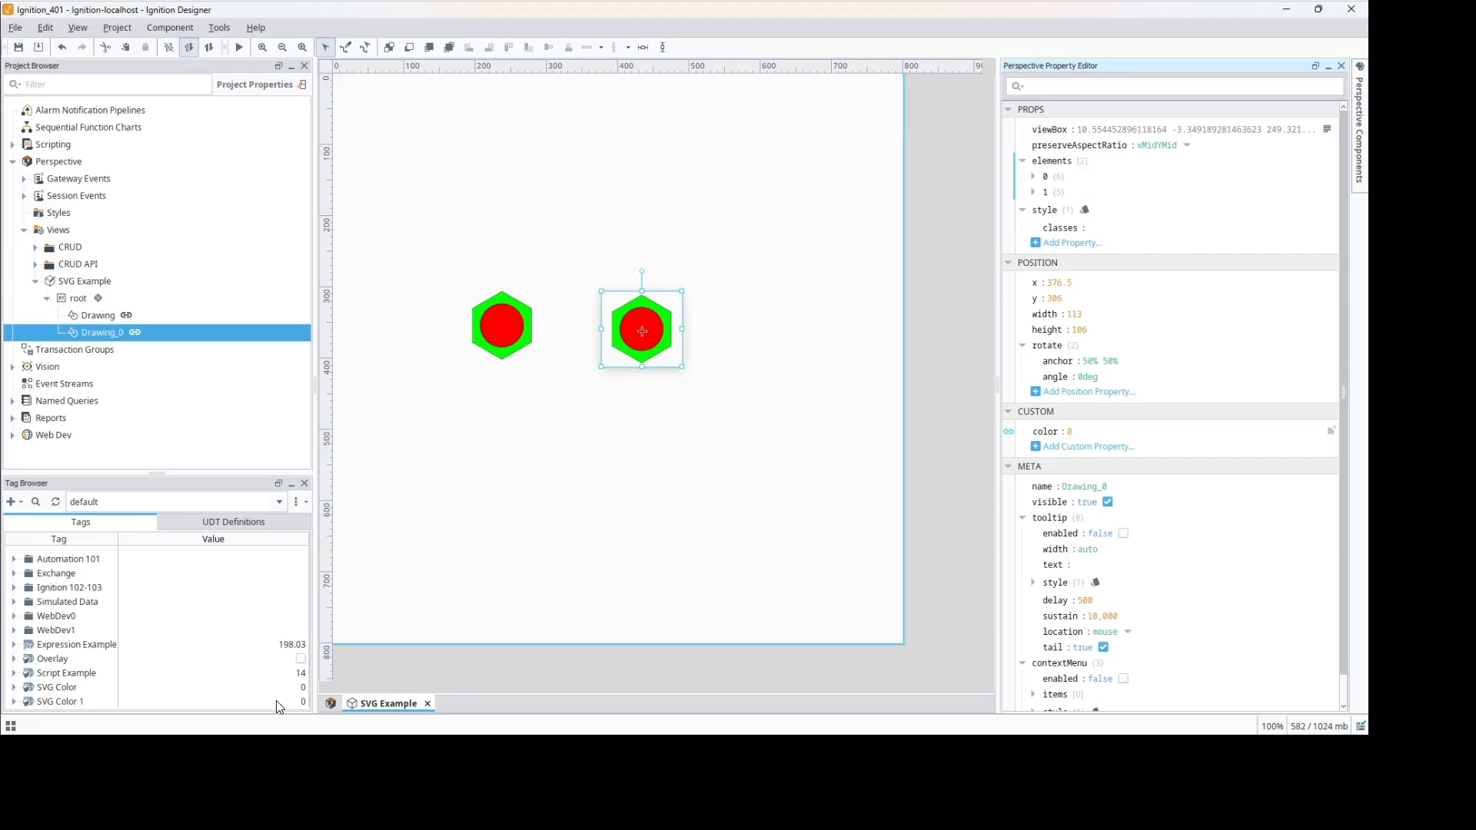
Step: Move the copy farther right to about x 447.5, y 291, and check the original drawing's color binding without changing it
mouse_move(511, 341)
mouse_down()
mouse_move(933, 357)
mouse_move(671, 329)
mouse_up()
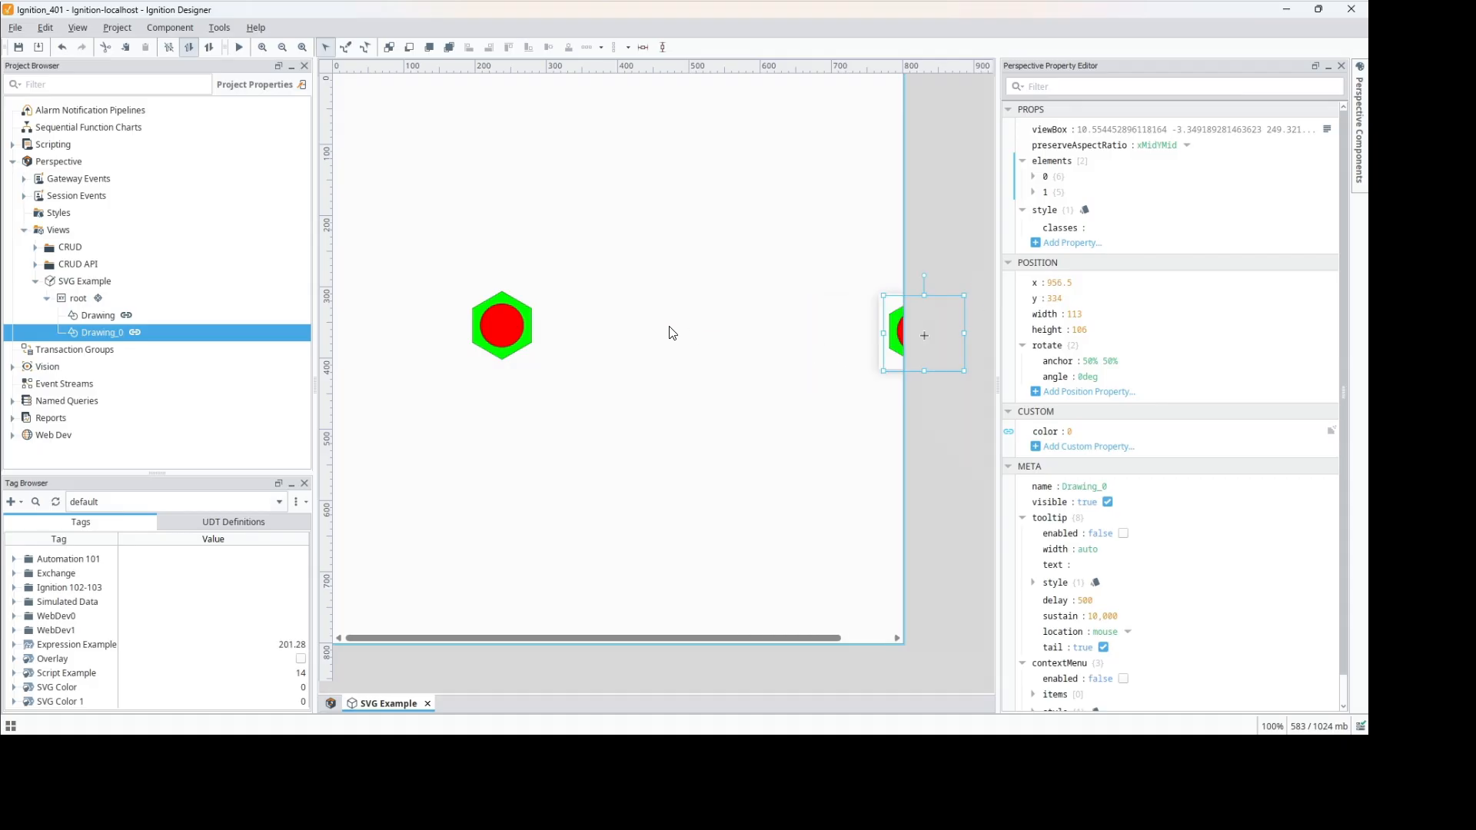
click(494, 325)
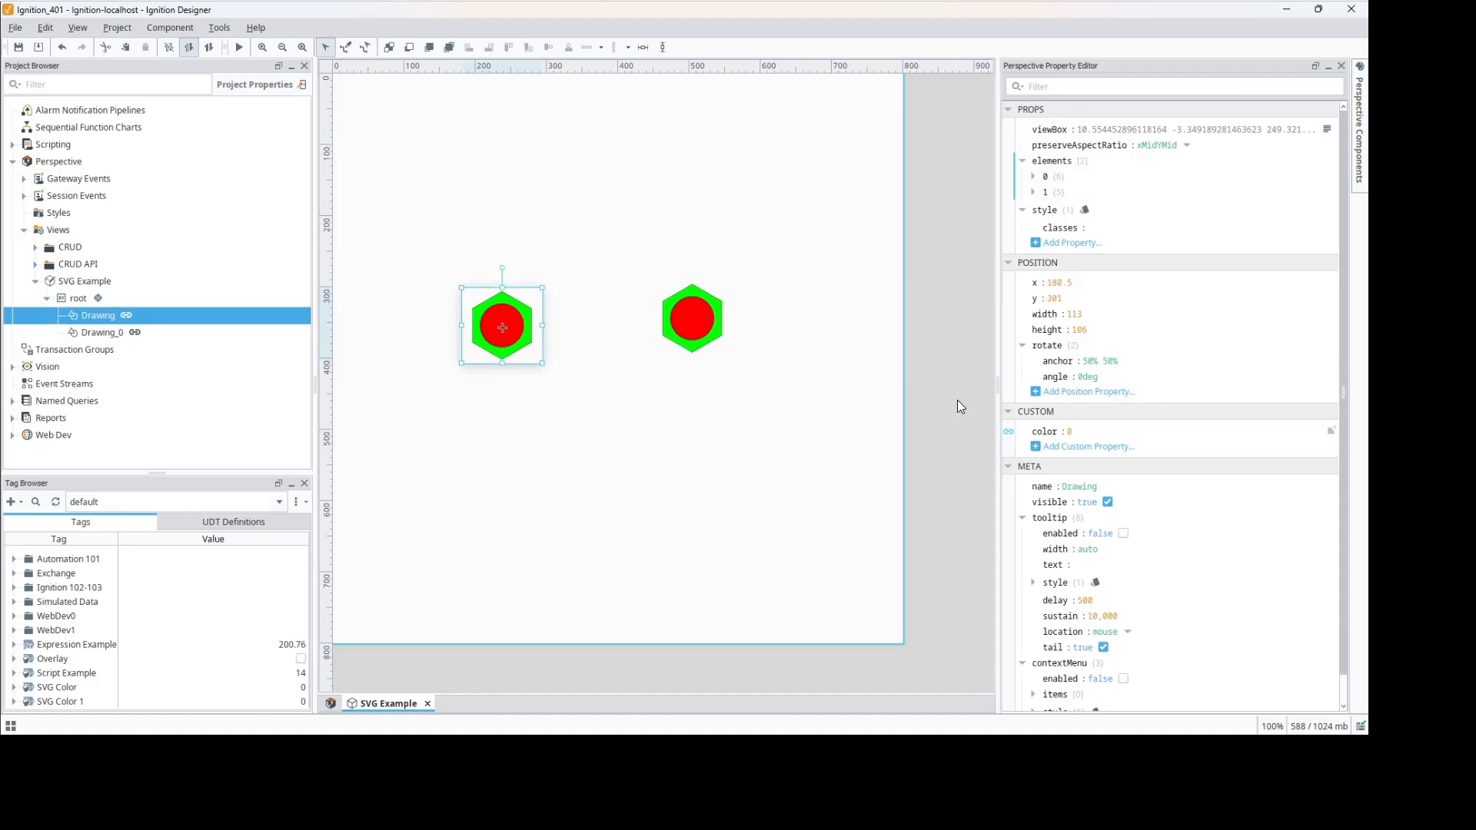
click(1008, 431)
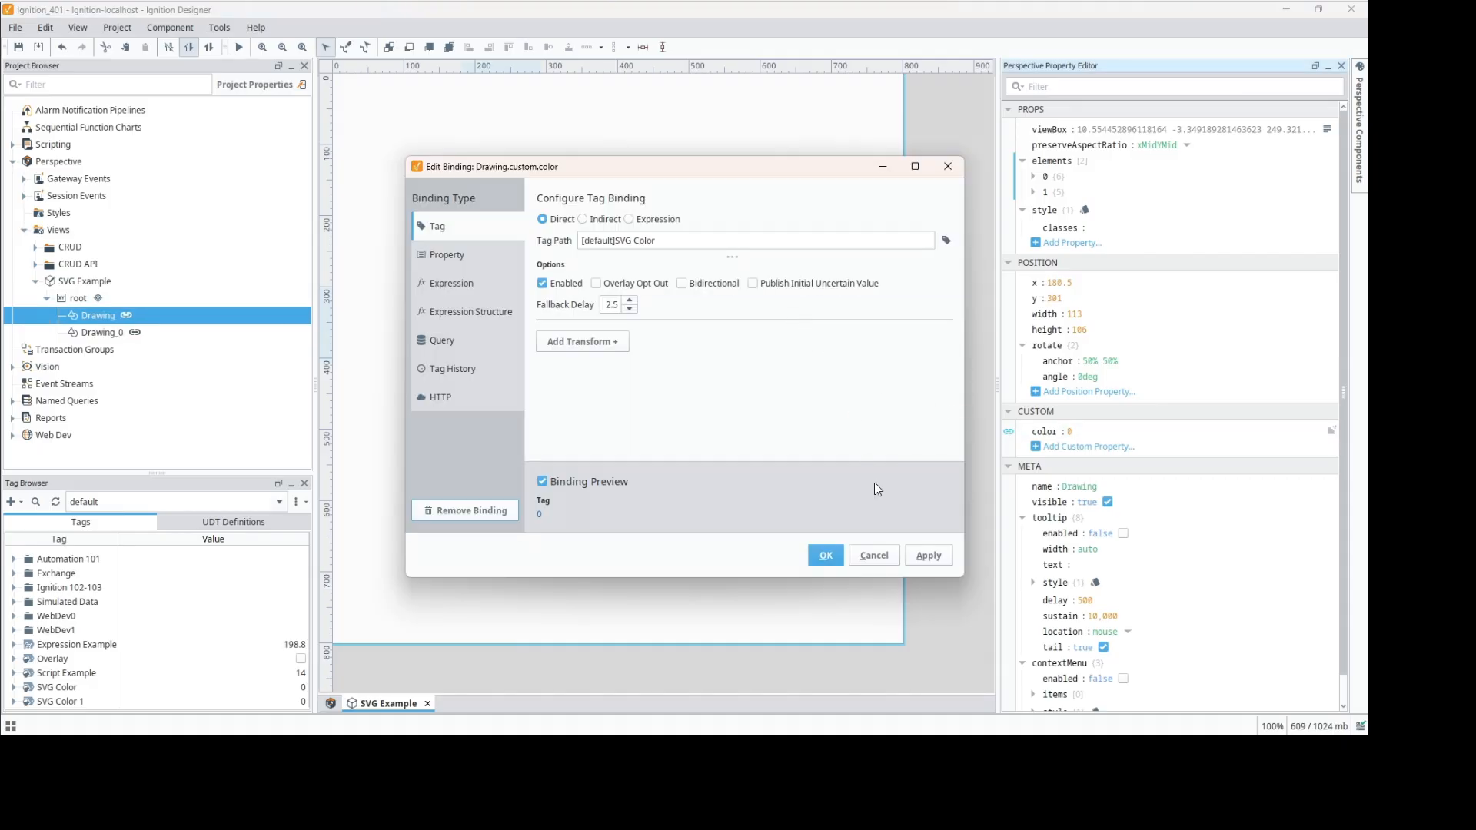
click(878, 555)
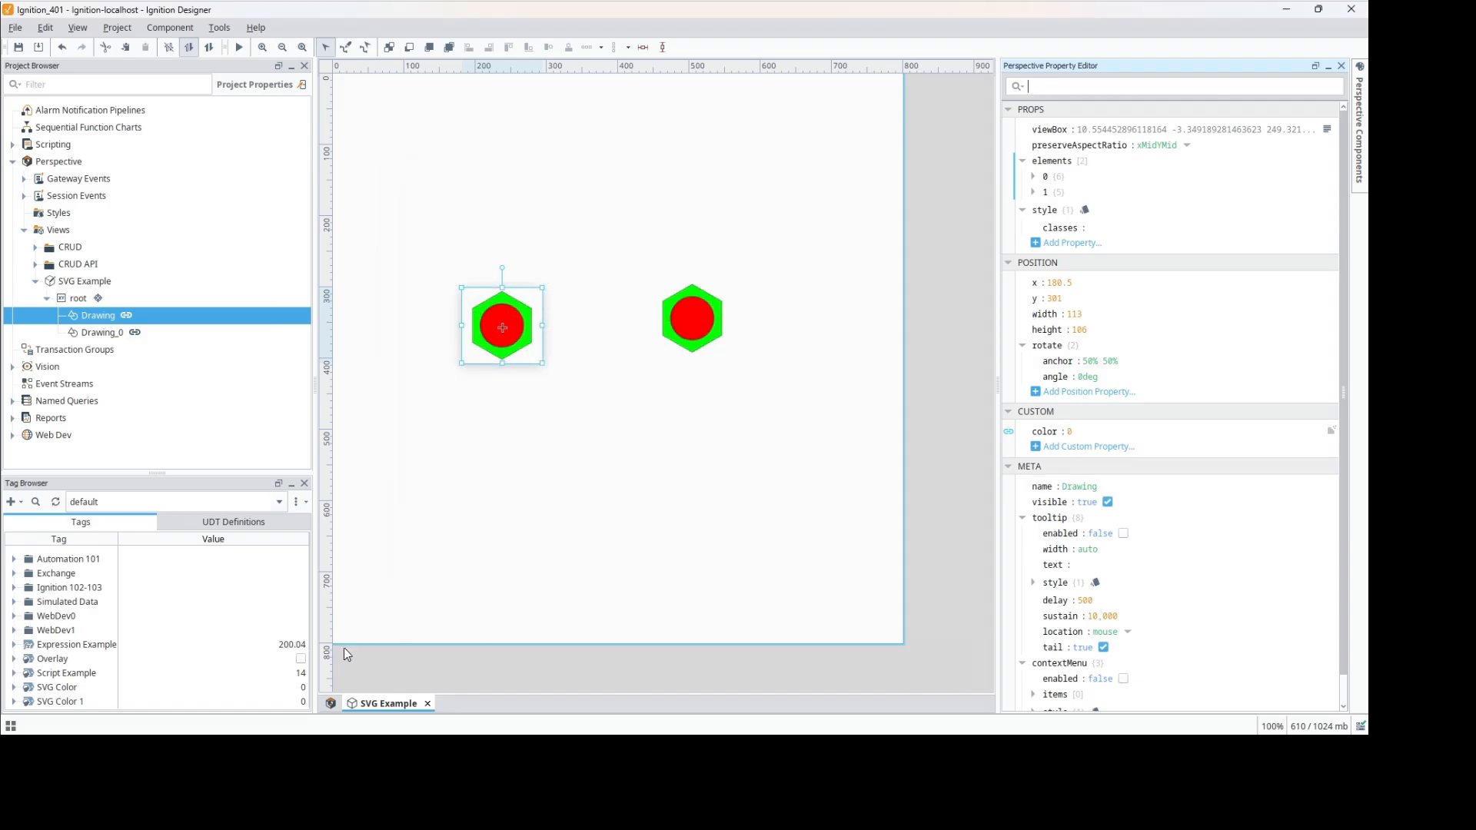
Step: Set the SVG Color tag to 101, enabling Read/Write Mode for the Designer
click(260, 686)
click(260, 687)
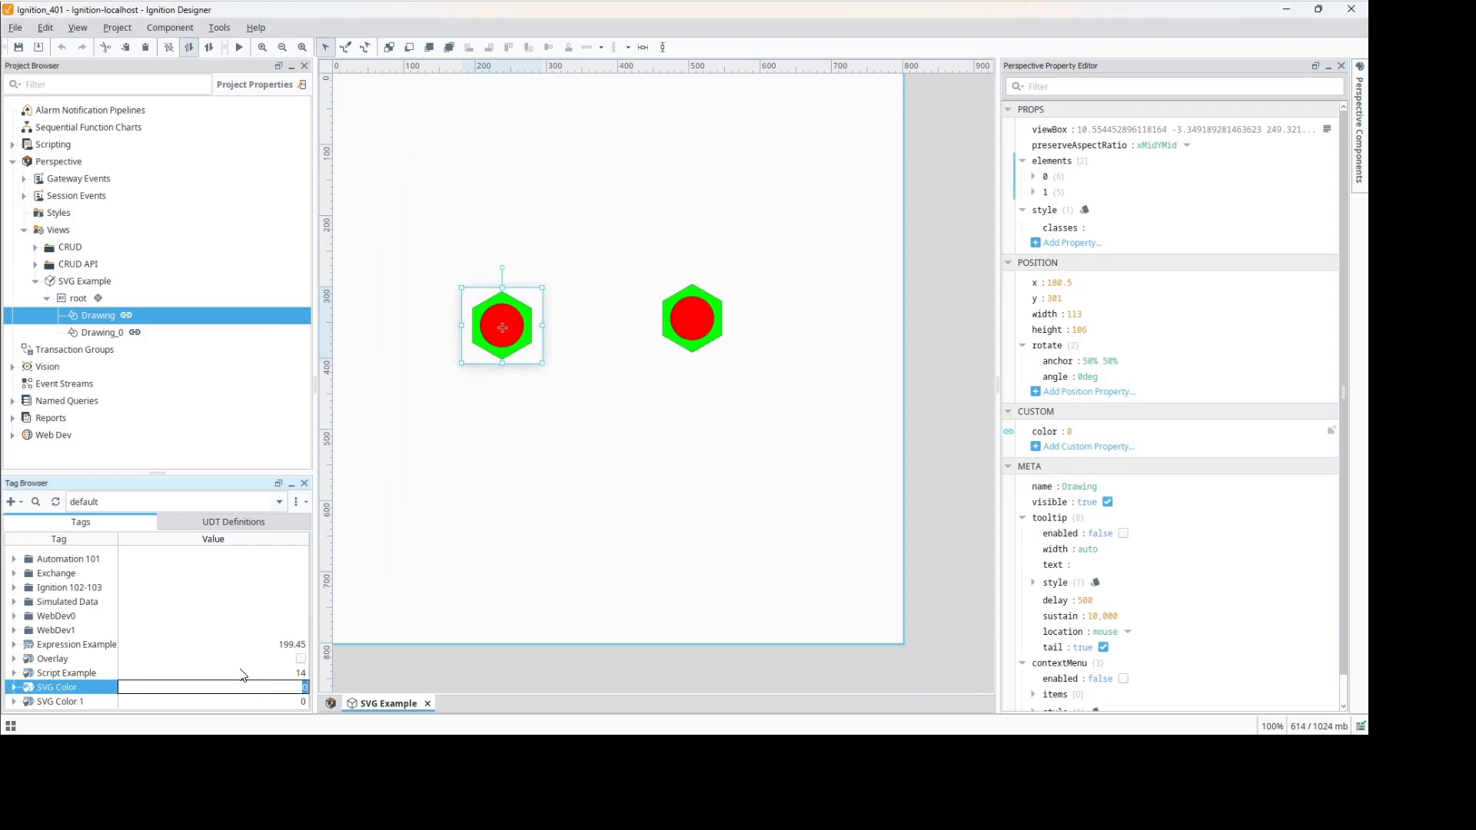
text(101)
key(Return)
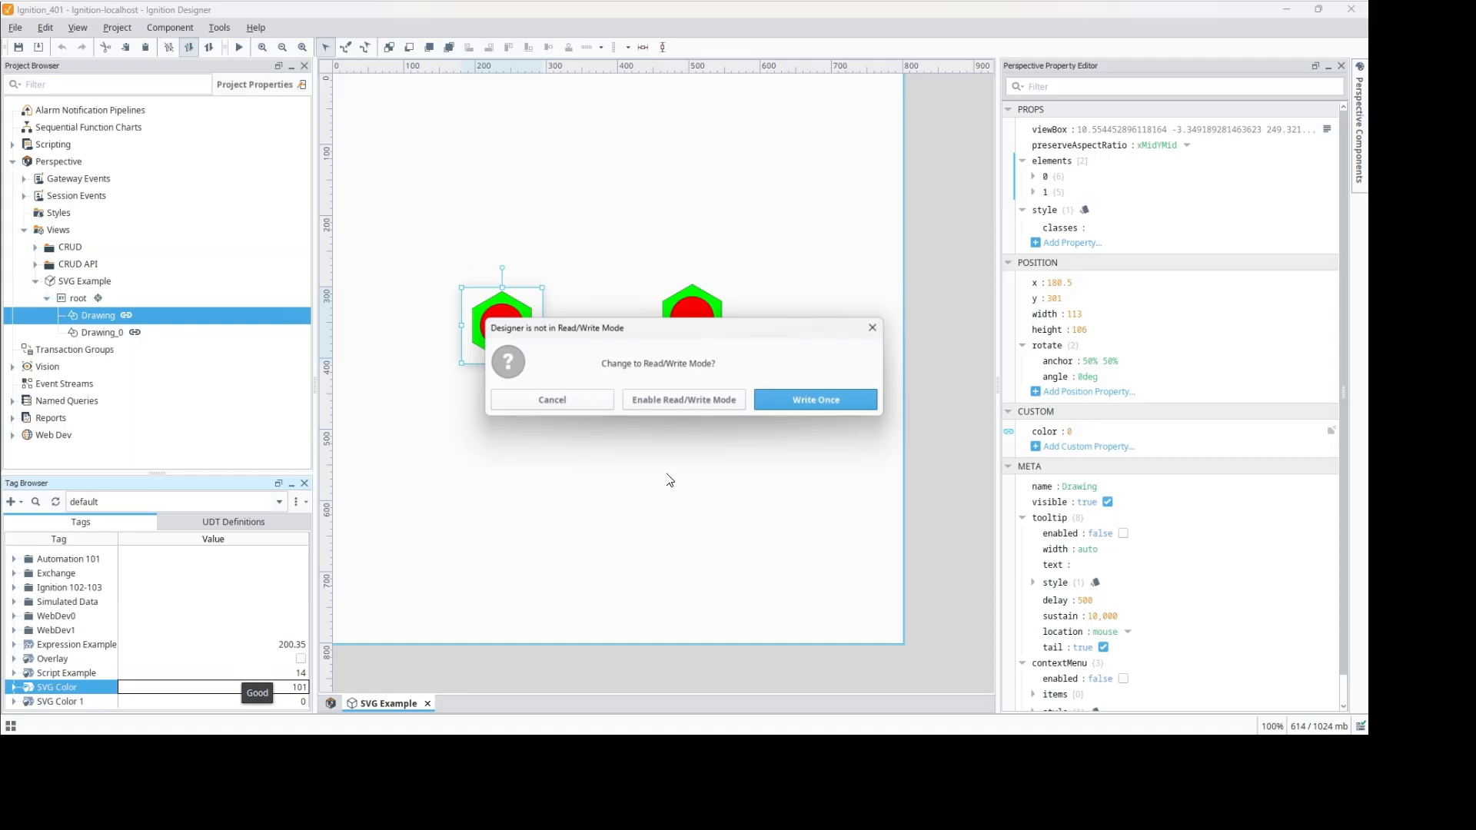
click(700, 401)
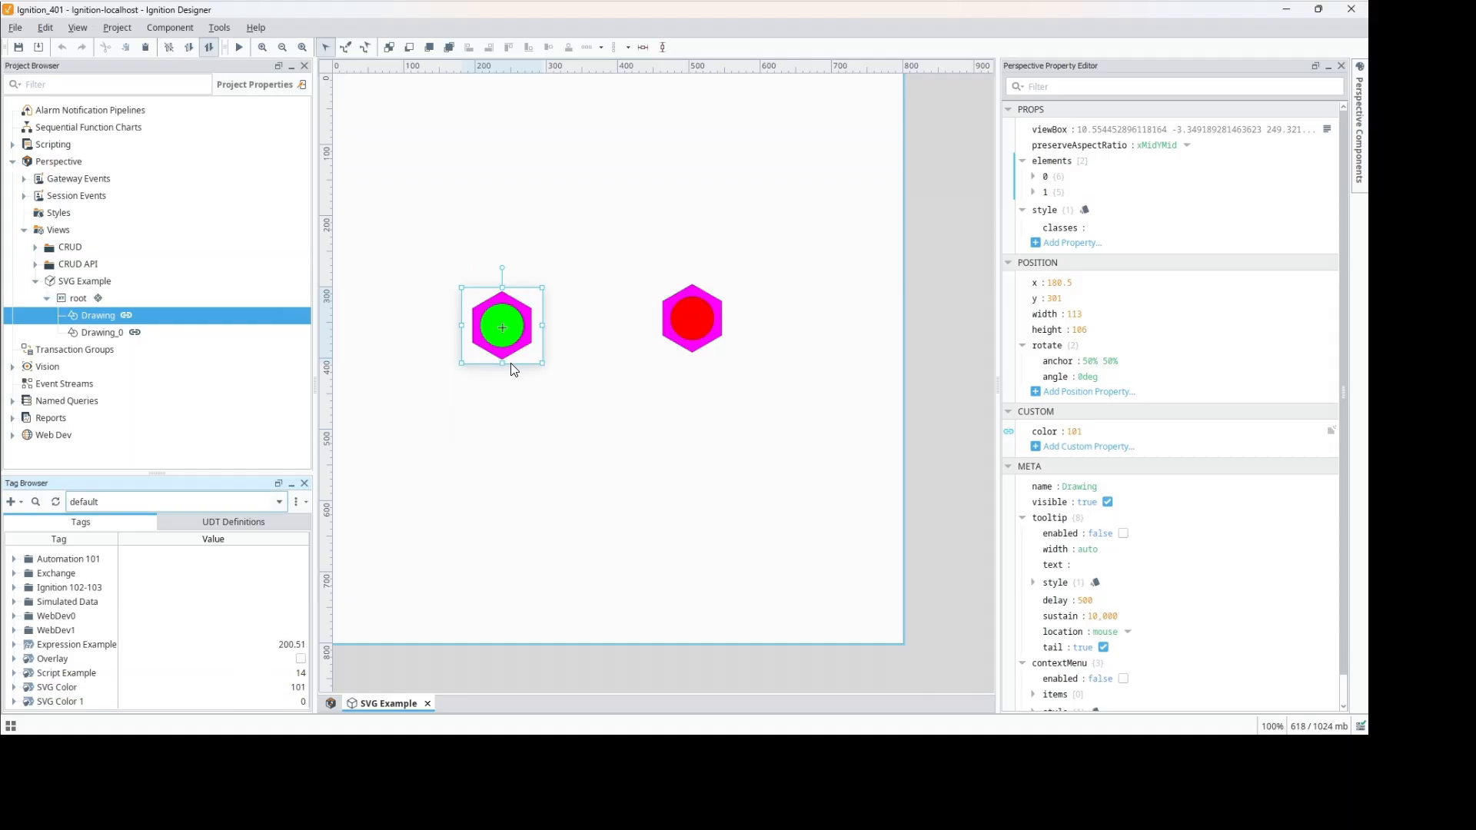
Step: Move the original drawing left to about x 135.5, y 291, and set the SVG Color 1 tag to 101
mouse_move(697, 337)
mouse_down()
mouse_move(721, 316)
mouse_move(651, 339)
mouse_move(701, 317)
mouse_move(596, 320)
mouse_up()
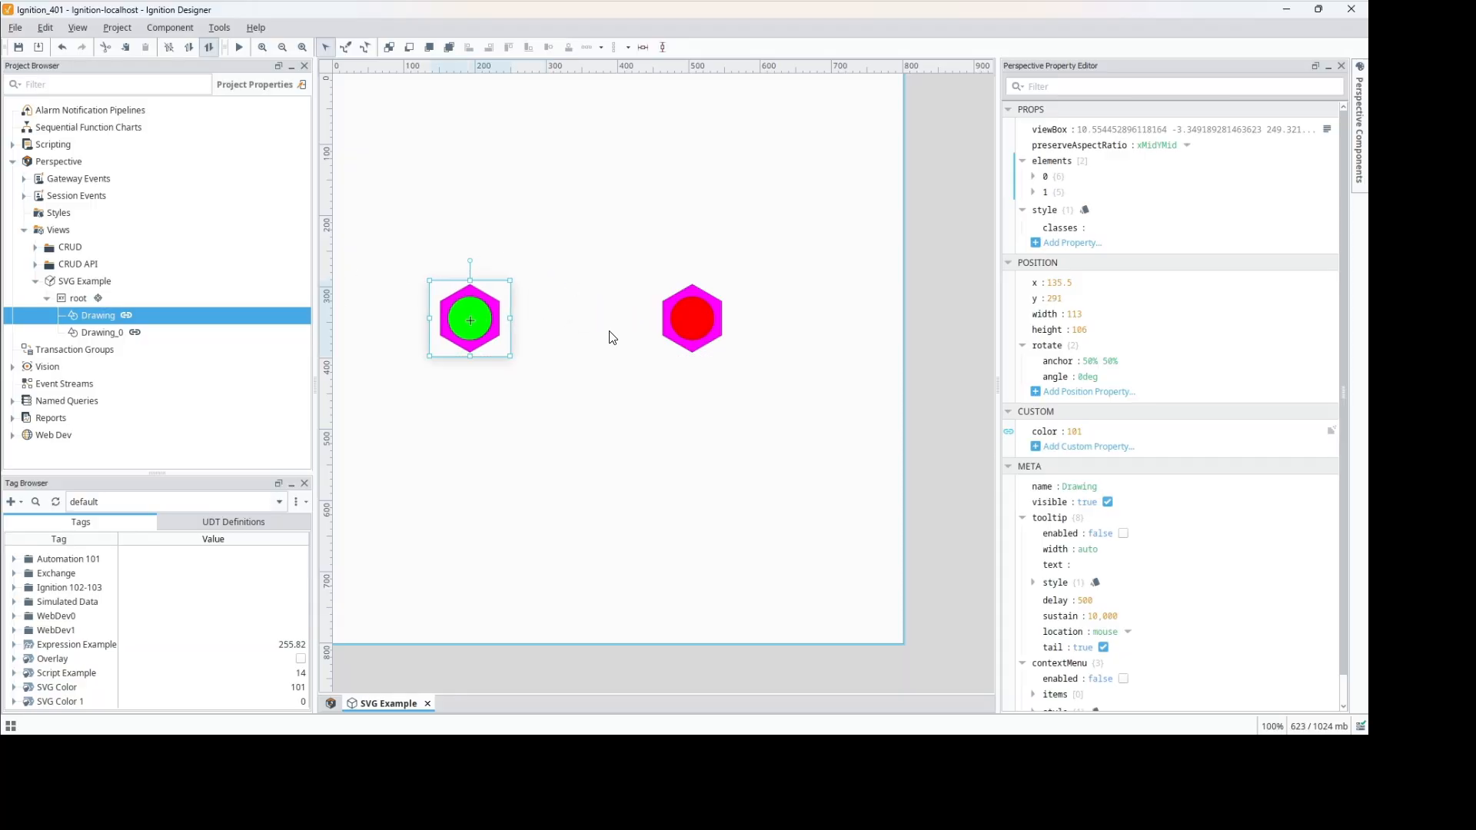
click(697, 321)
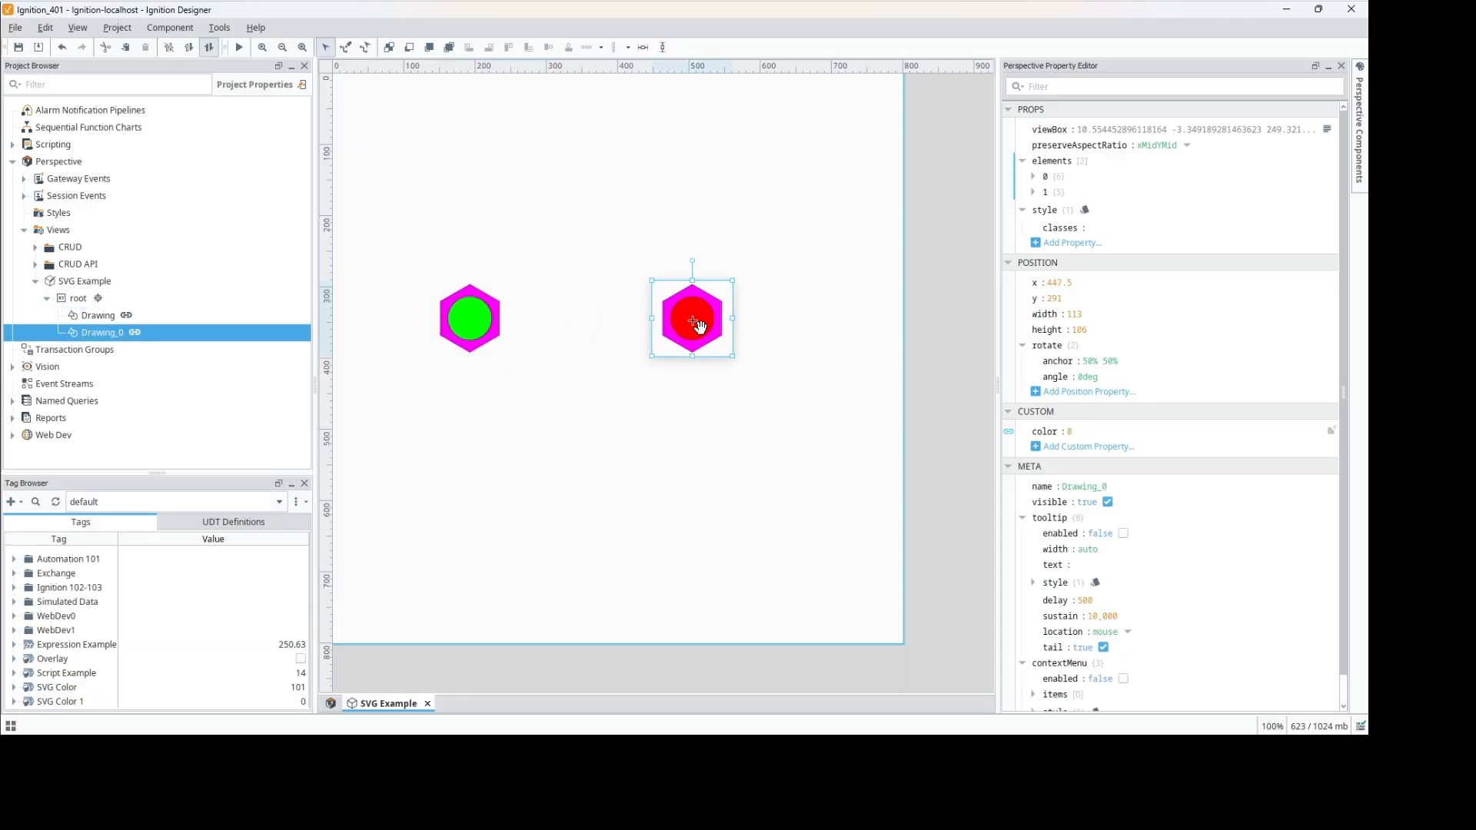
click(268, 702)
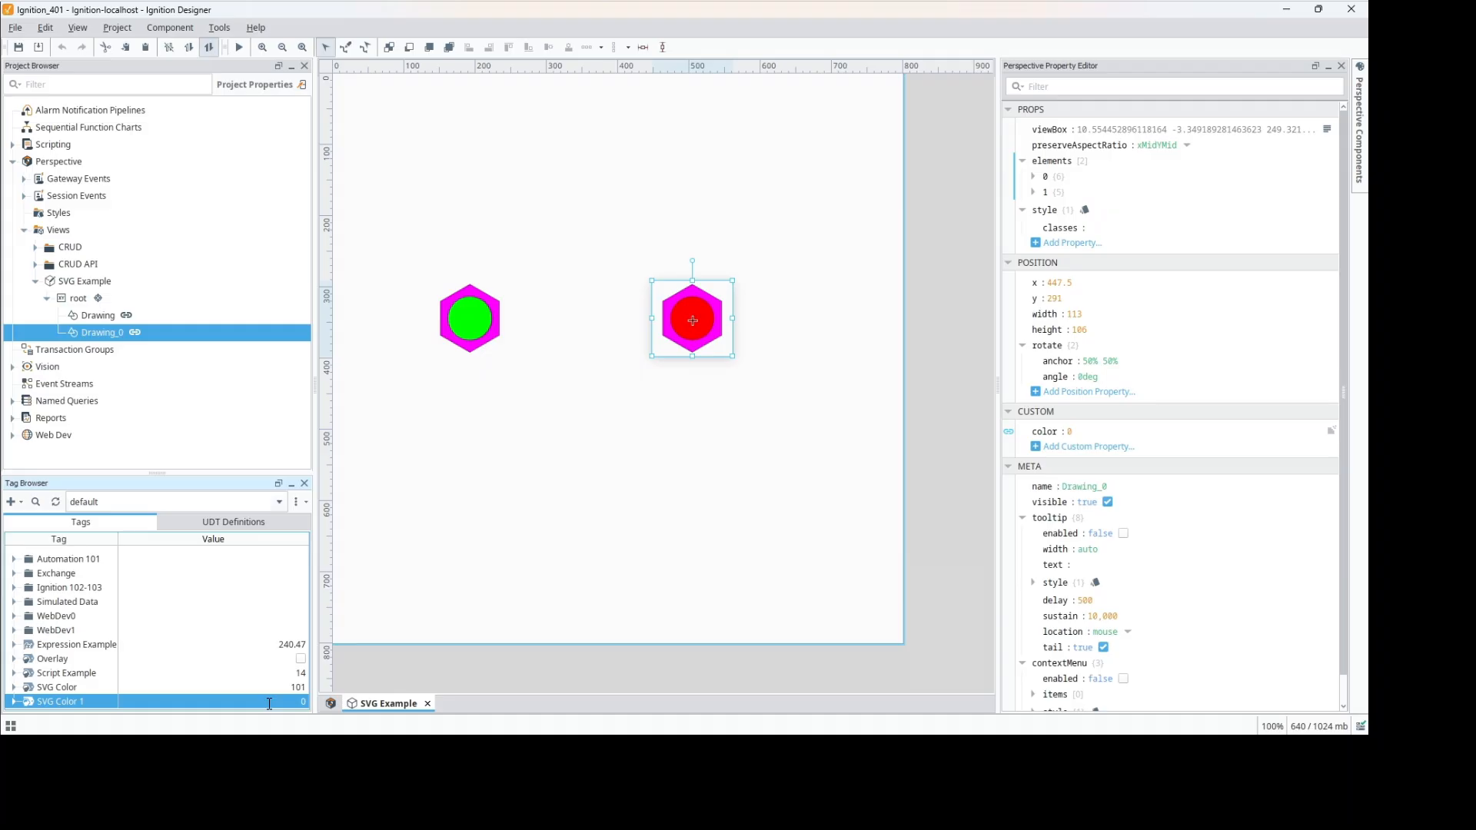
click(269, 701)
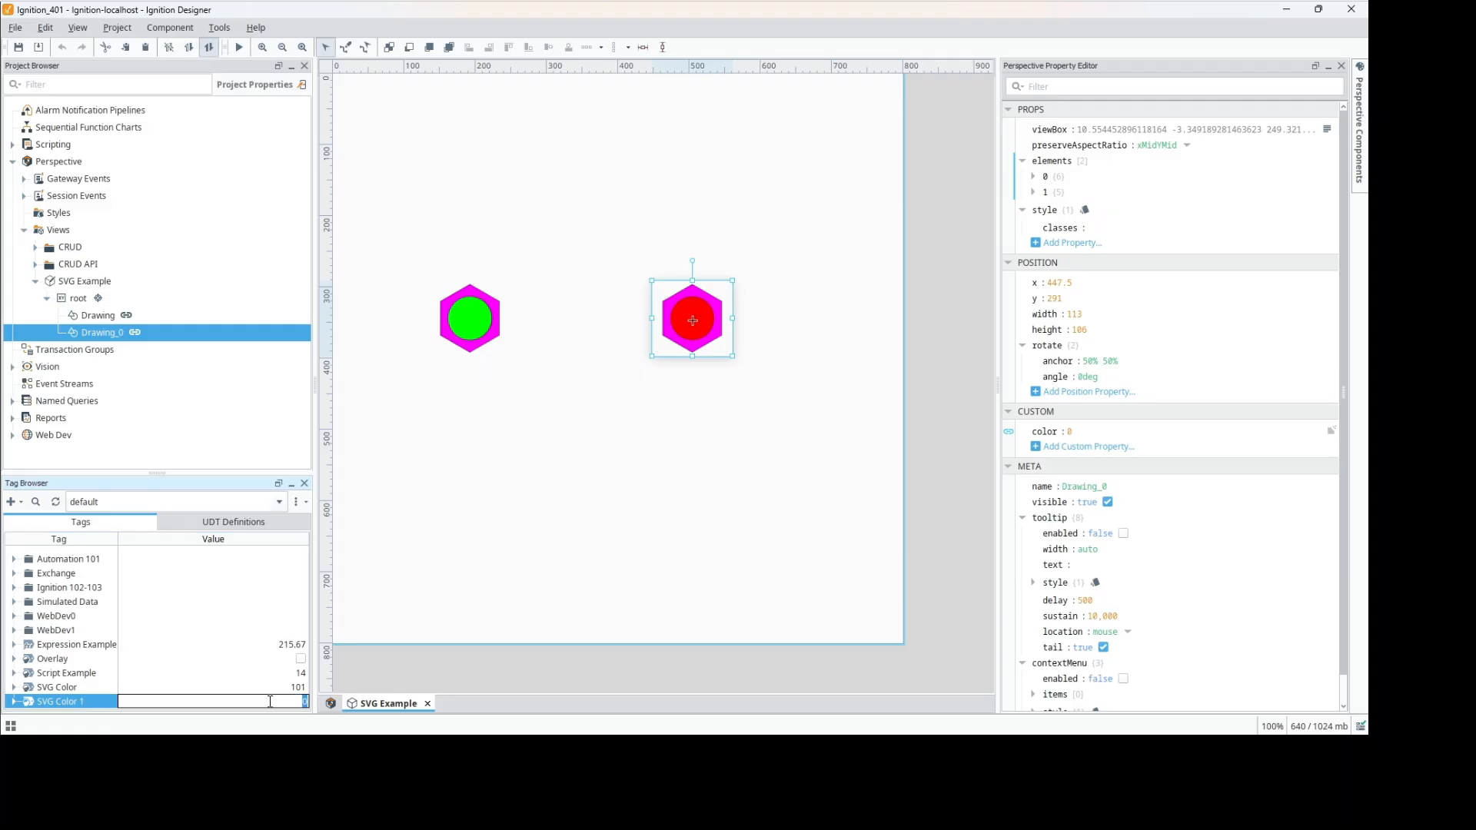
text(101)
key(Return)
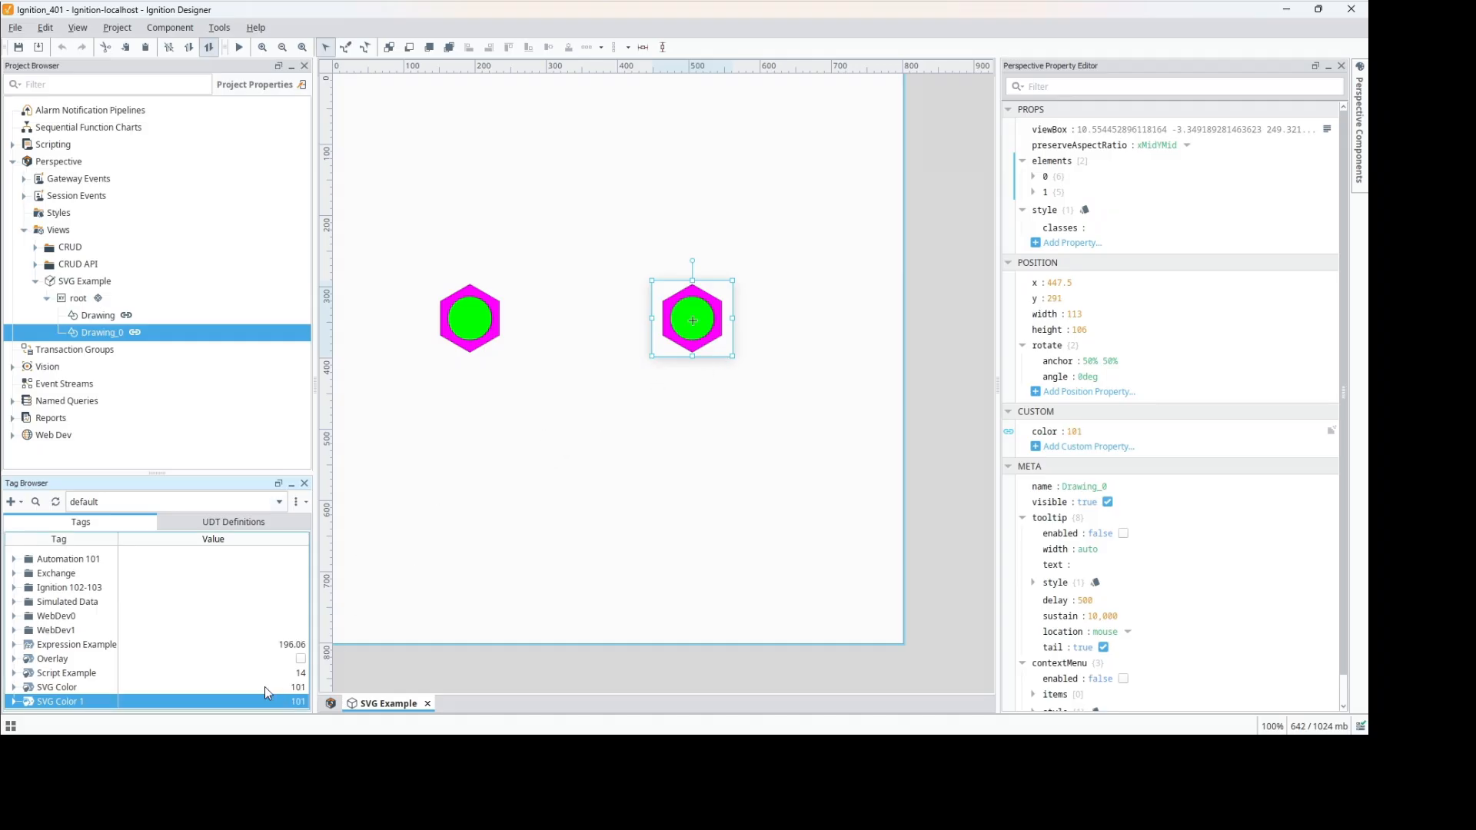
Step: Set the SVG Color tag to 0 and deselect the copied drawing
click(264, 687)
text(00)
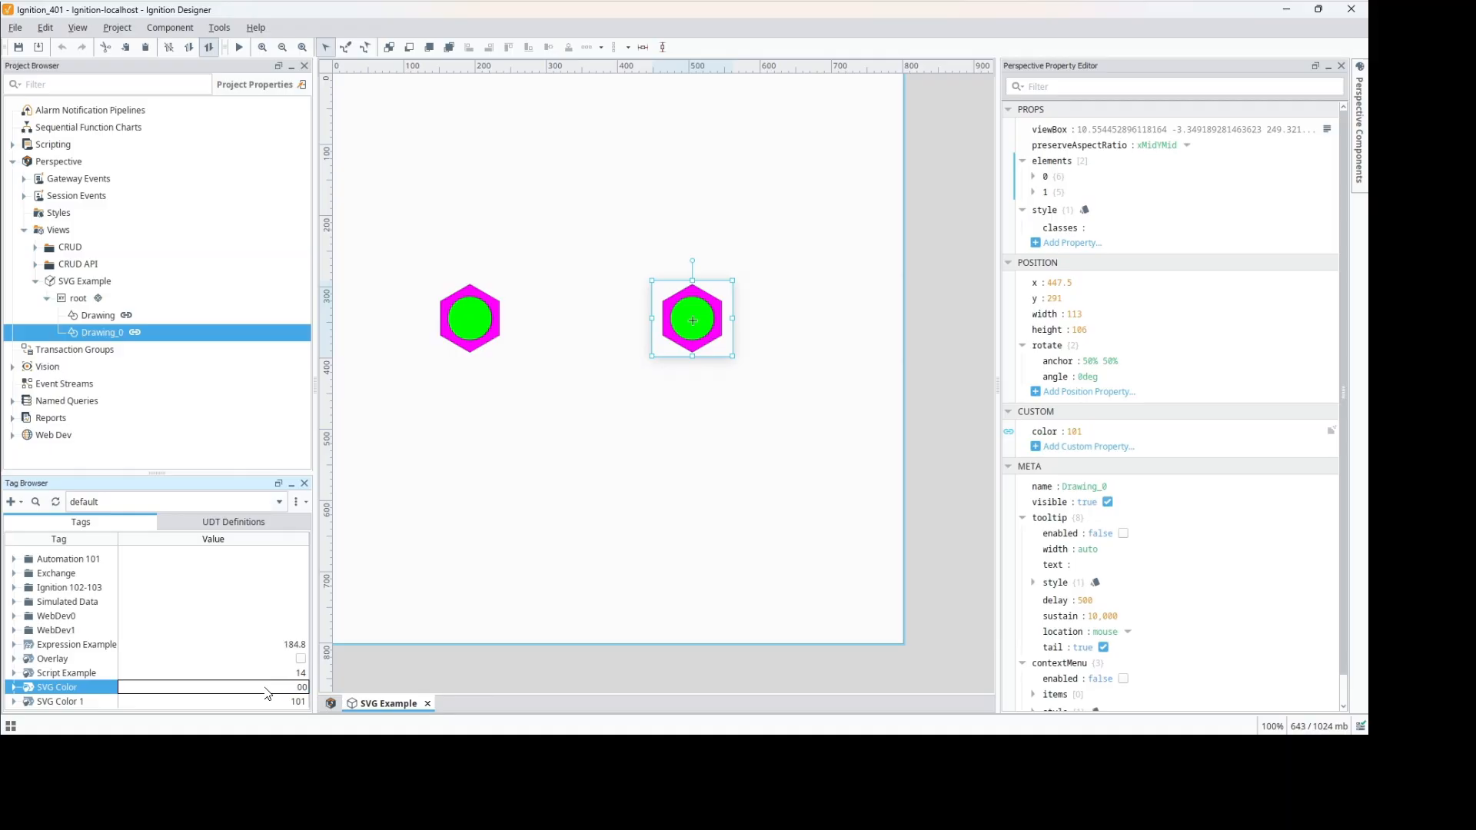
key(Return)
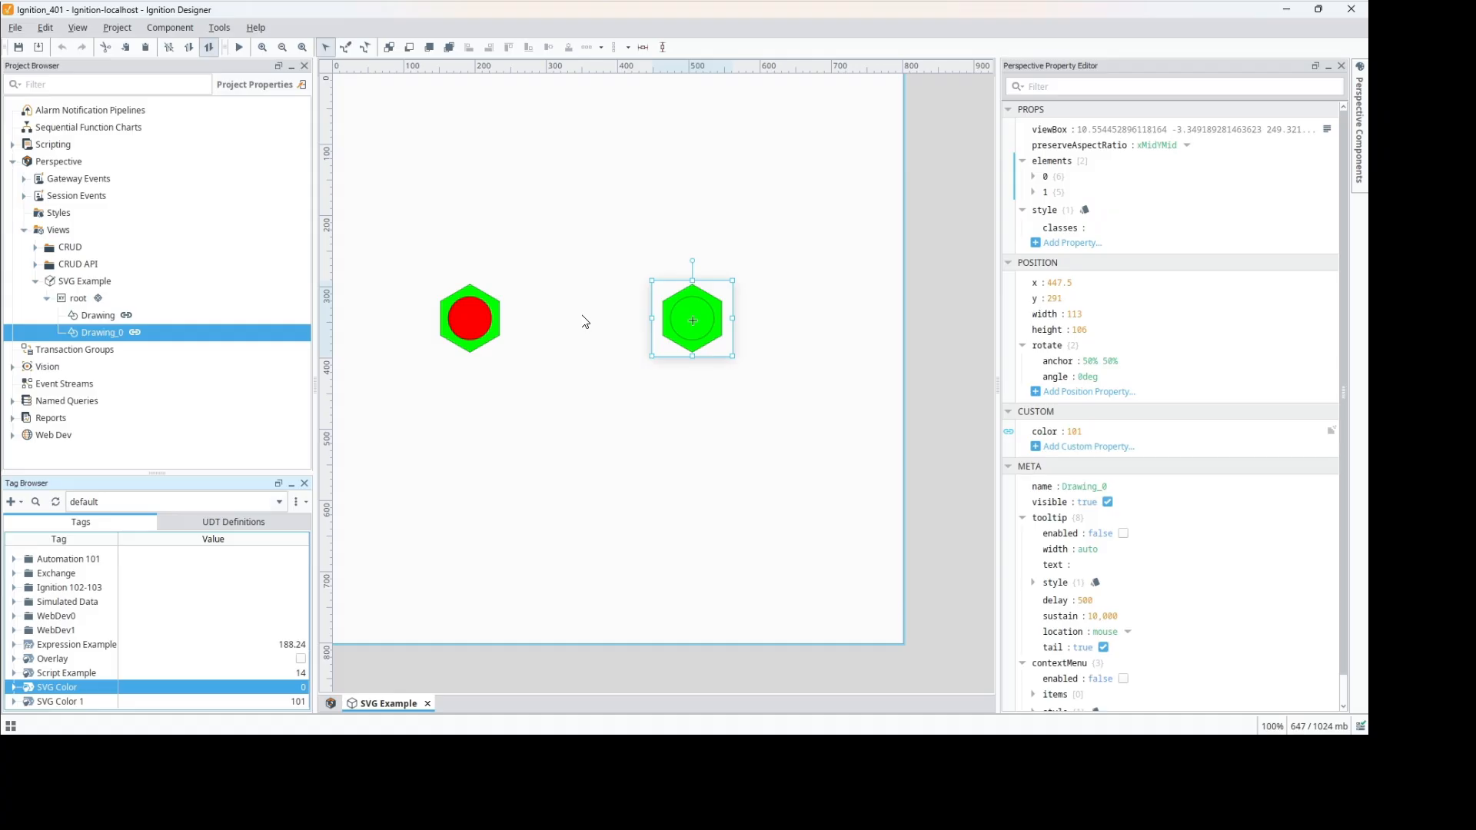
click(585, 322)
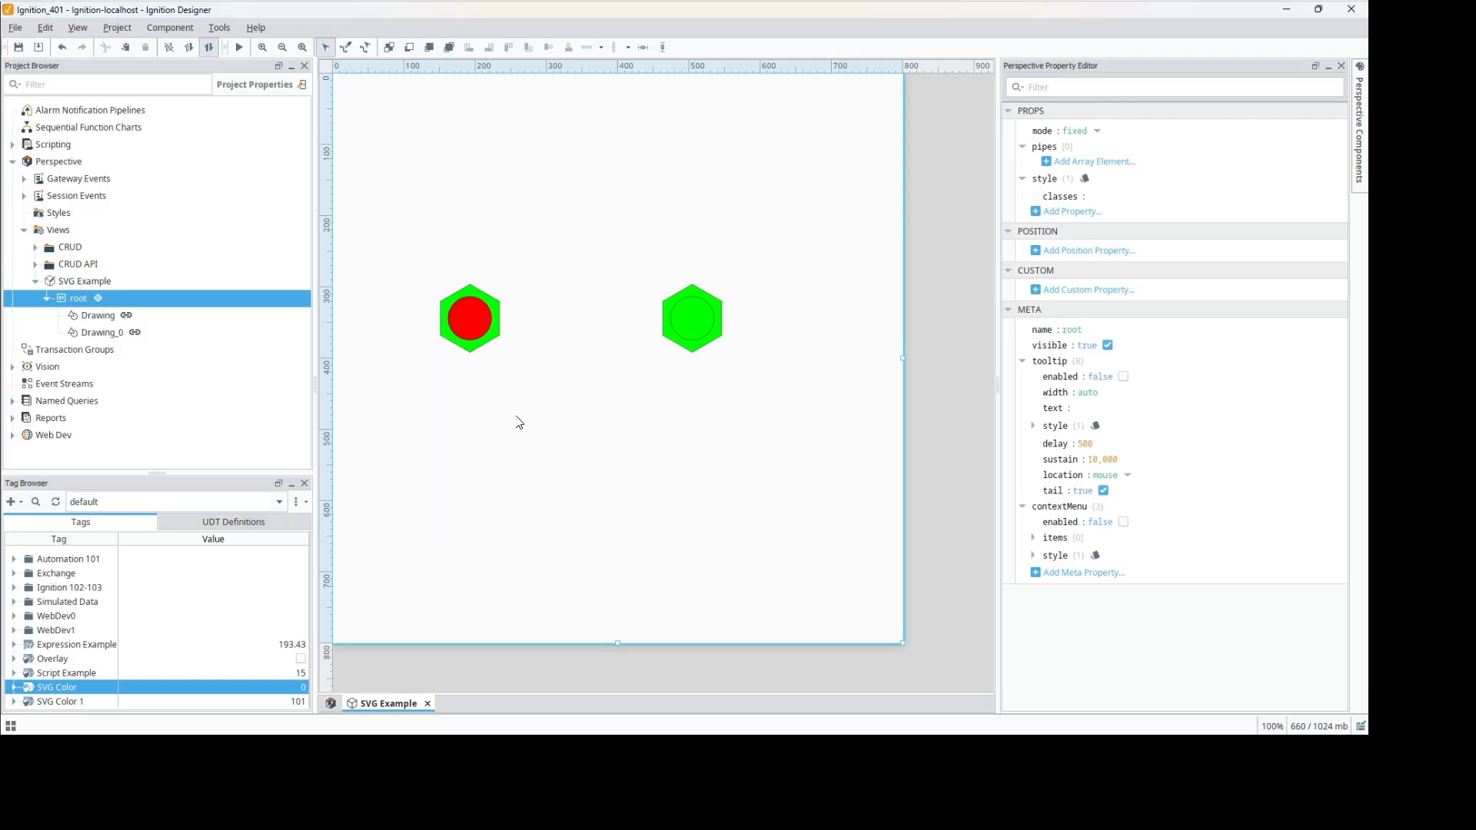
Step: Inspect the original drawing's hexagon element properties and look through the available Perspective components
click(107, 318)
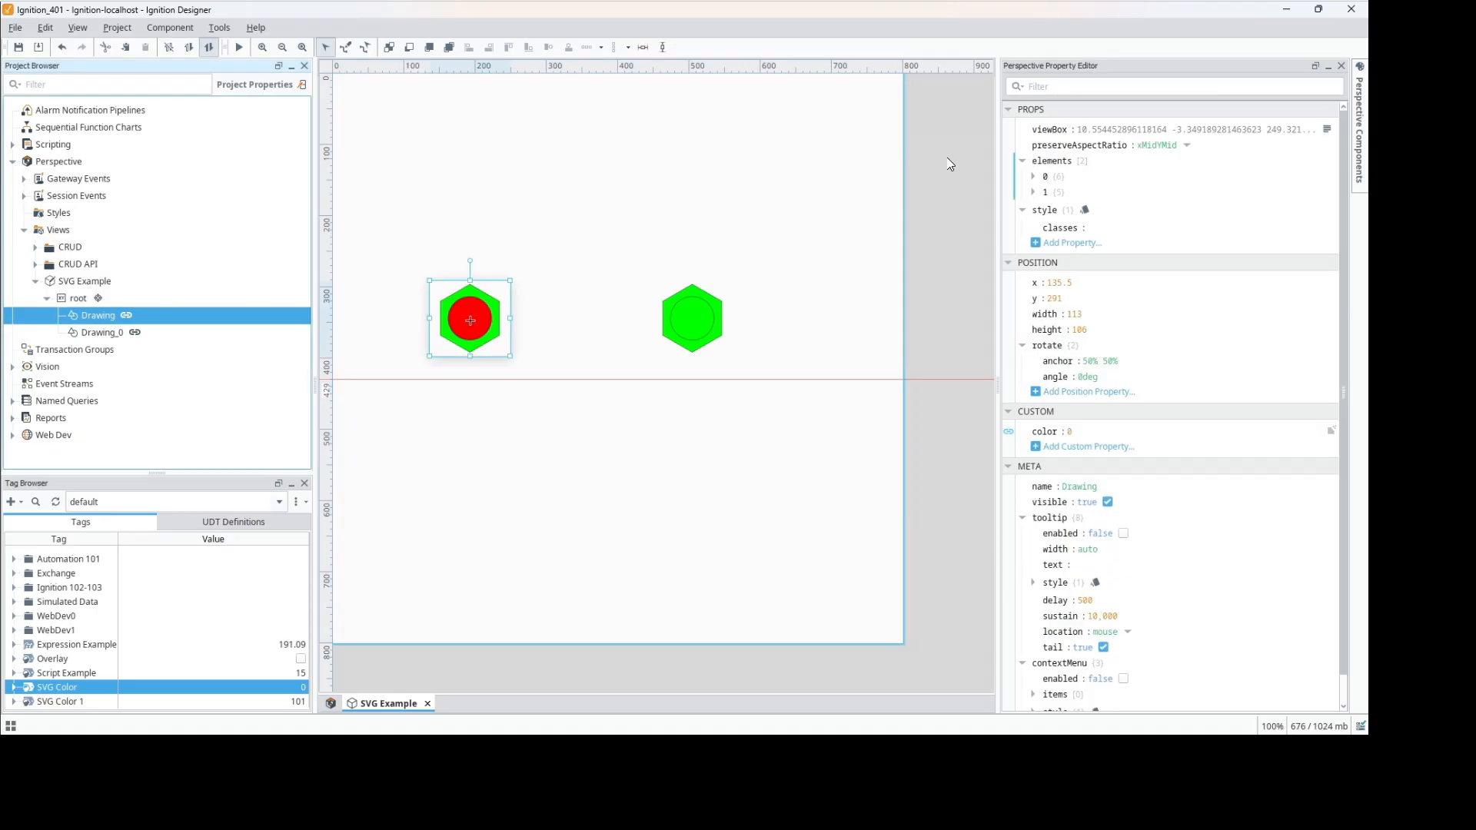
click(1033, 177)
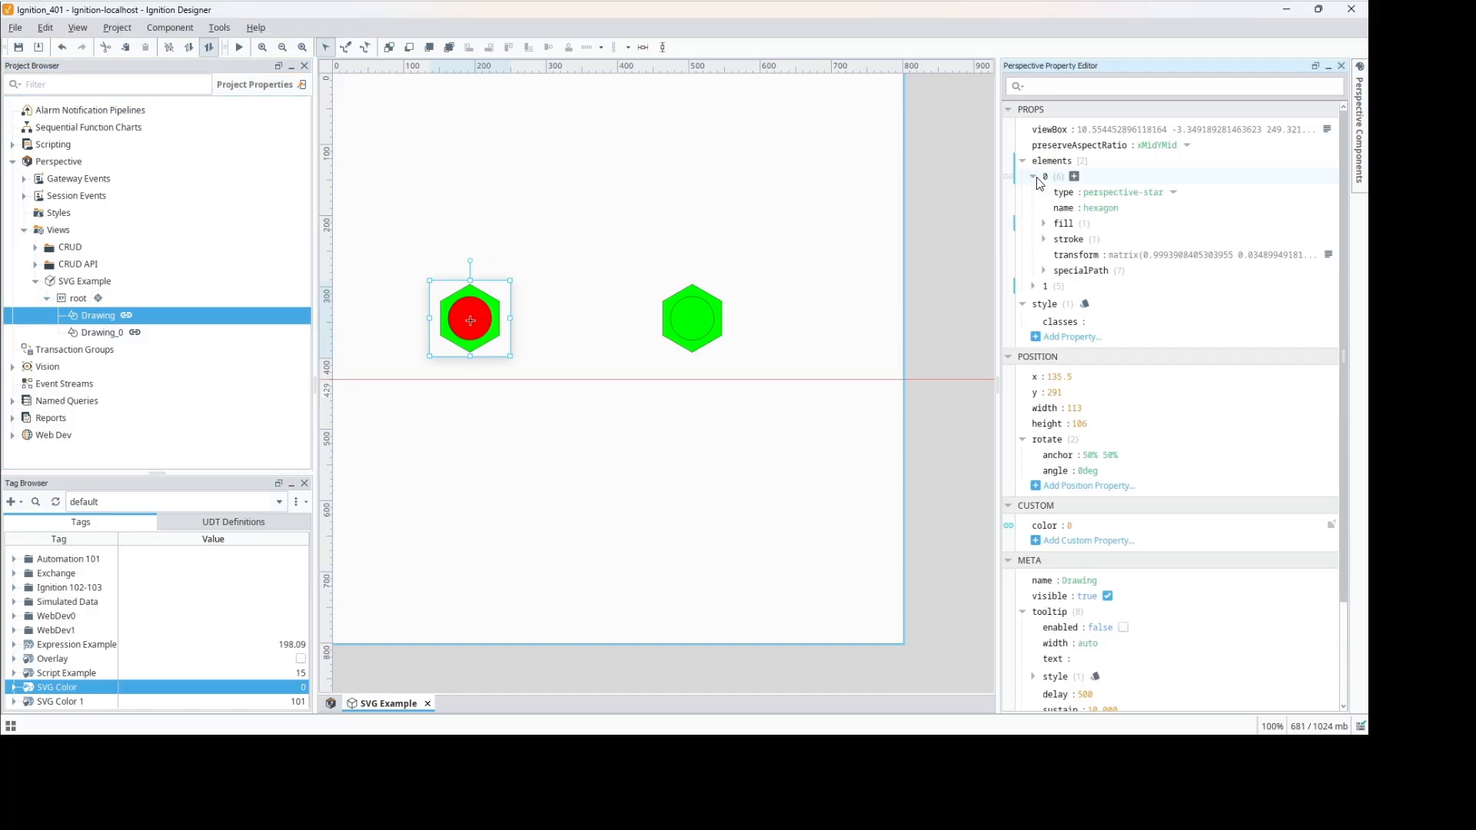
click(1359, 132)
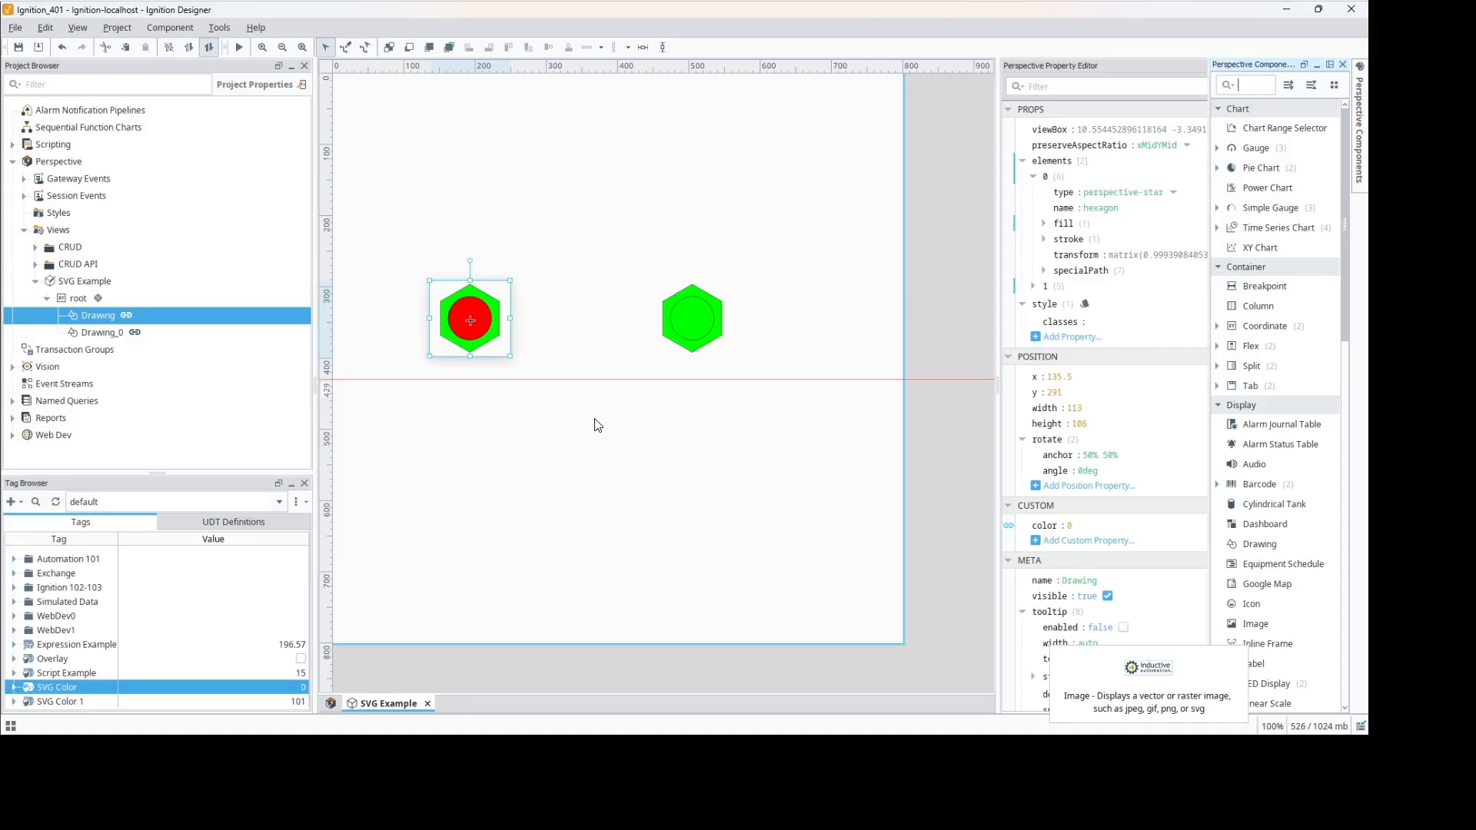
click(443, 390)
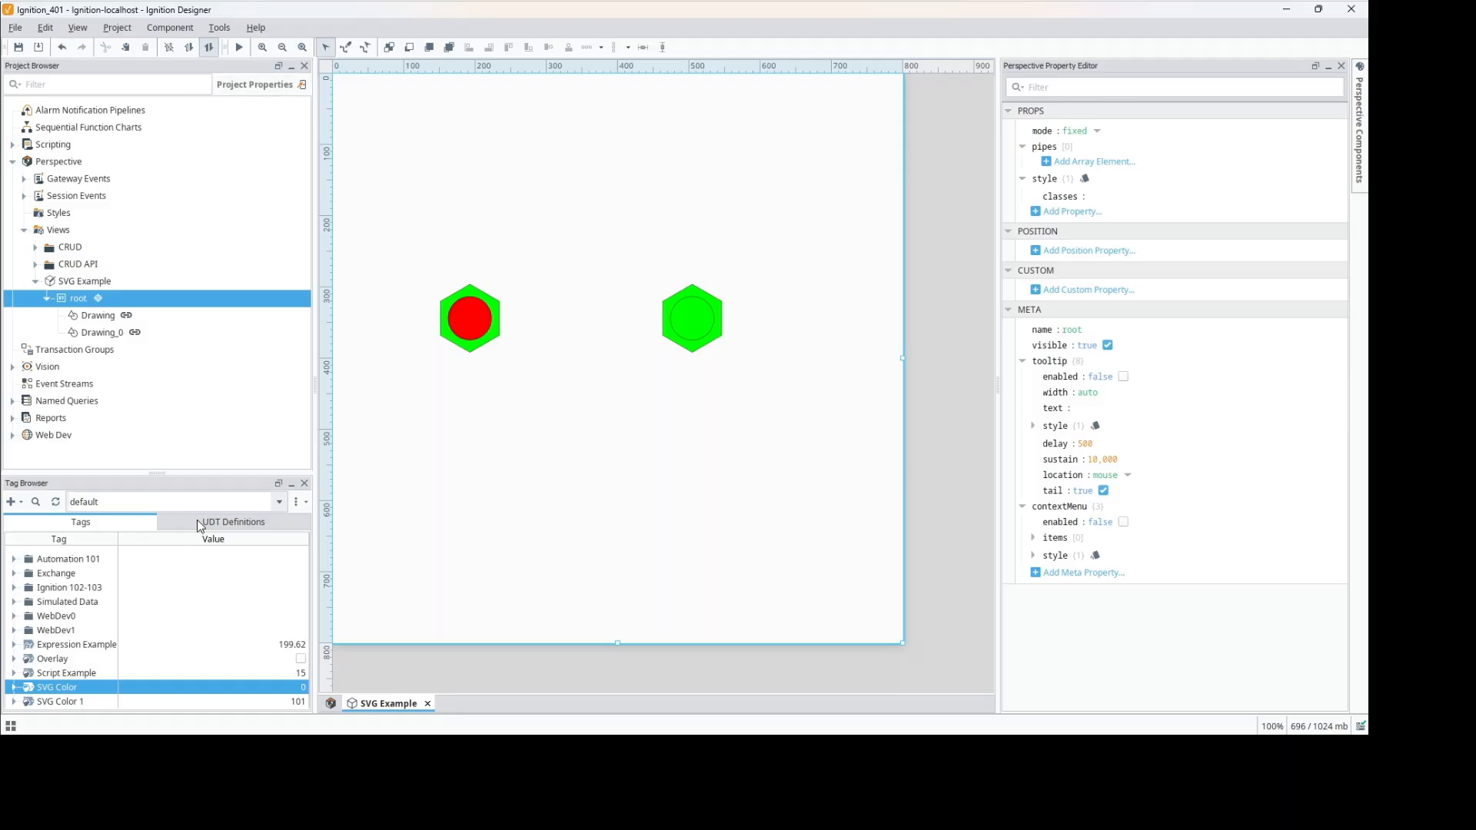
Step: Switch the tag browser to the System provider and expand its Gateway folder
click(282, 498)
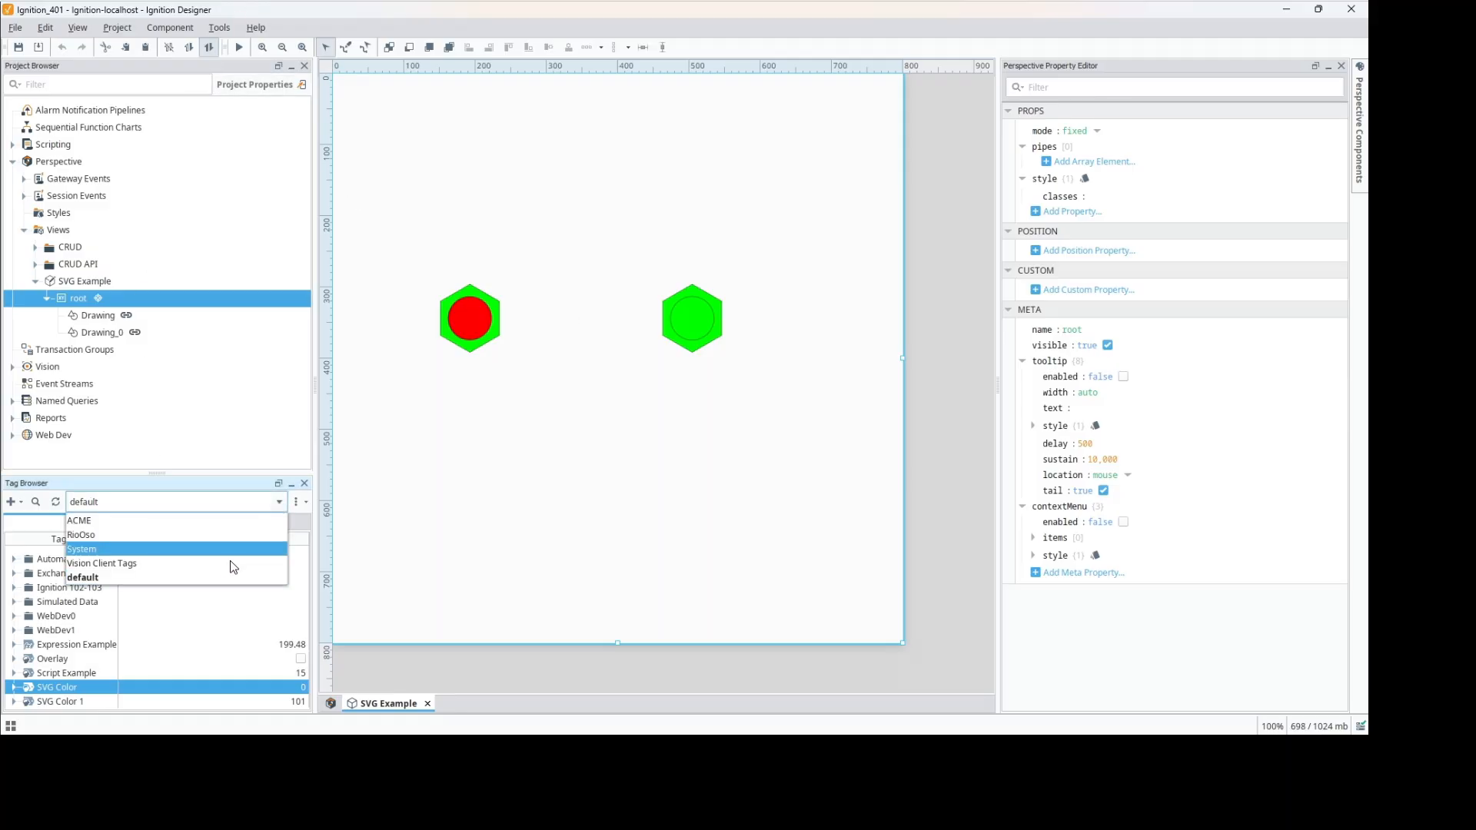
click(229, 549)
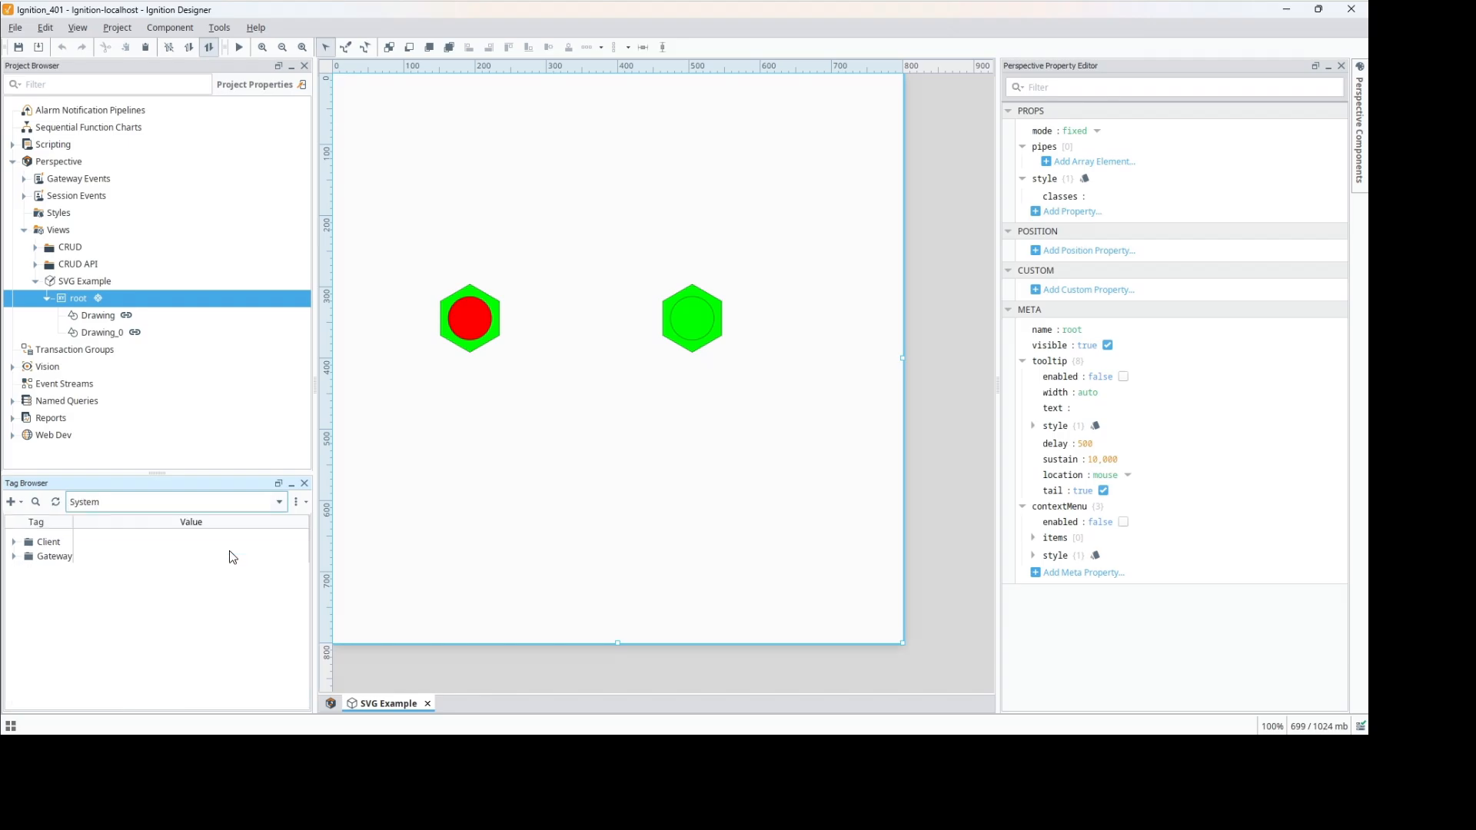
click(13, 559)
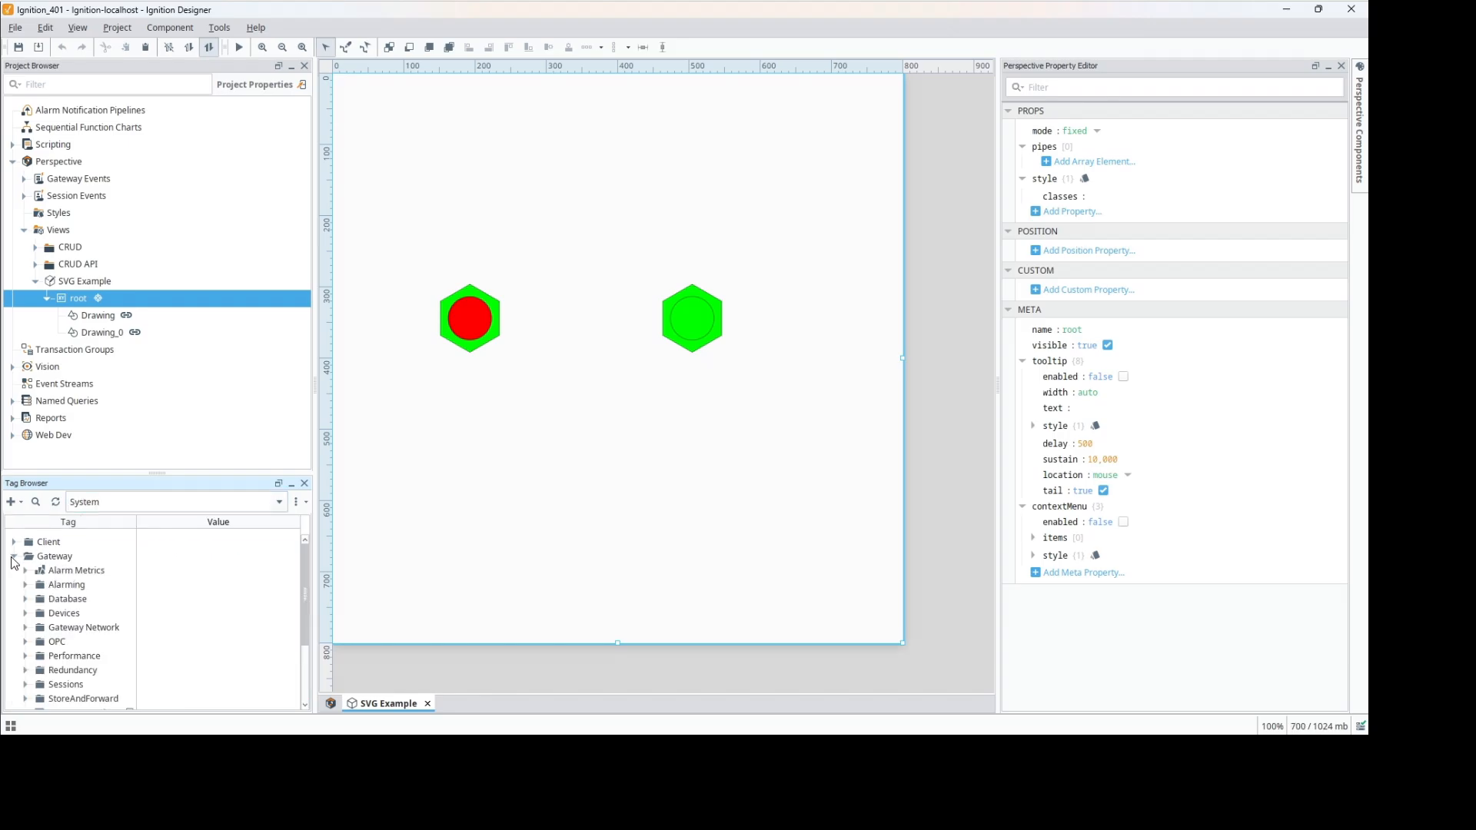
Step: Review the remaining Gateway system tags, switch to the gateway web page in the browser, and check the gateway version in the Diagnostics overview
scroll(178, 596, down, 3)
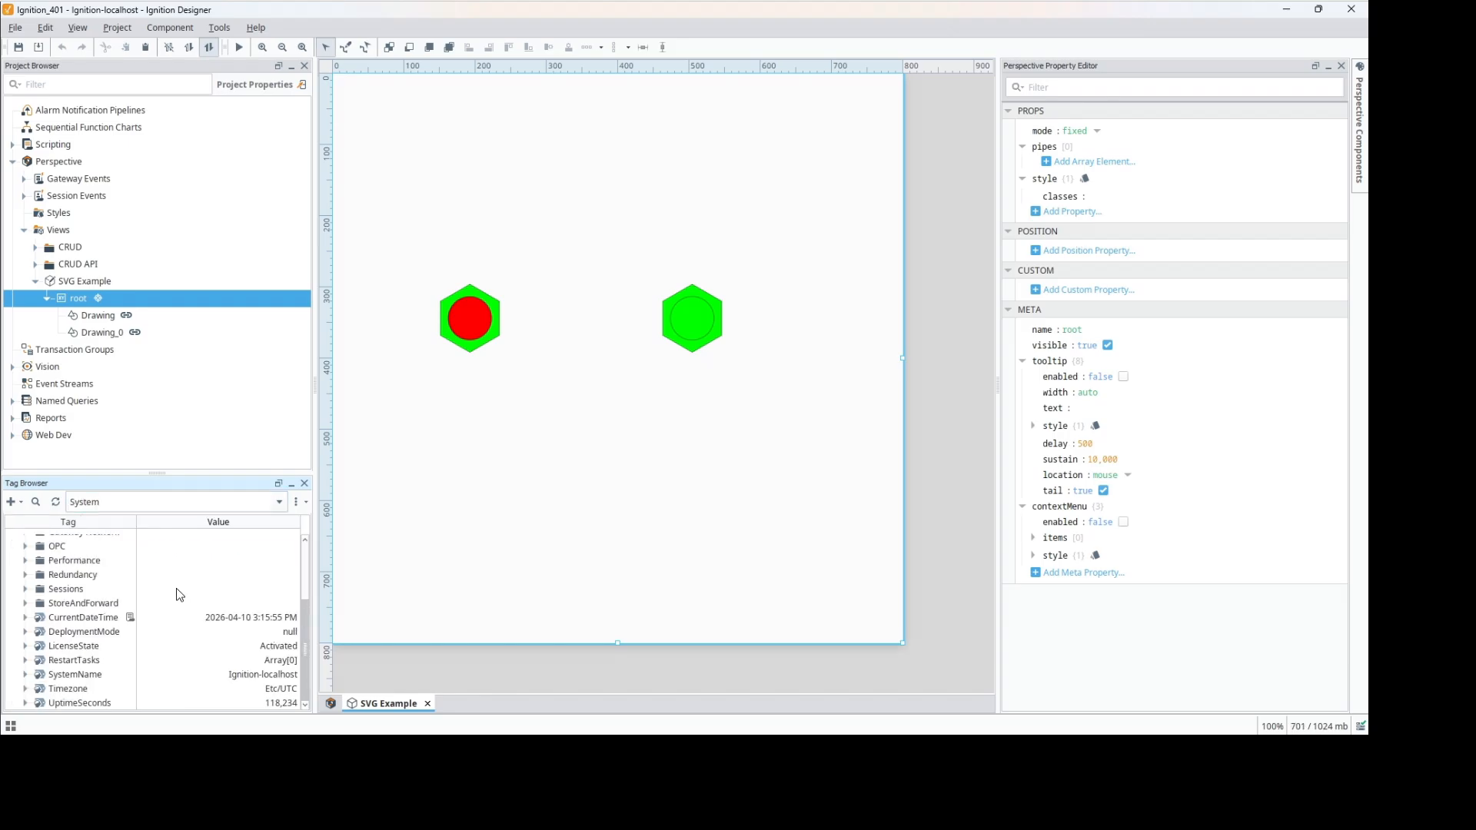
click(244, 752)
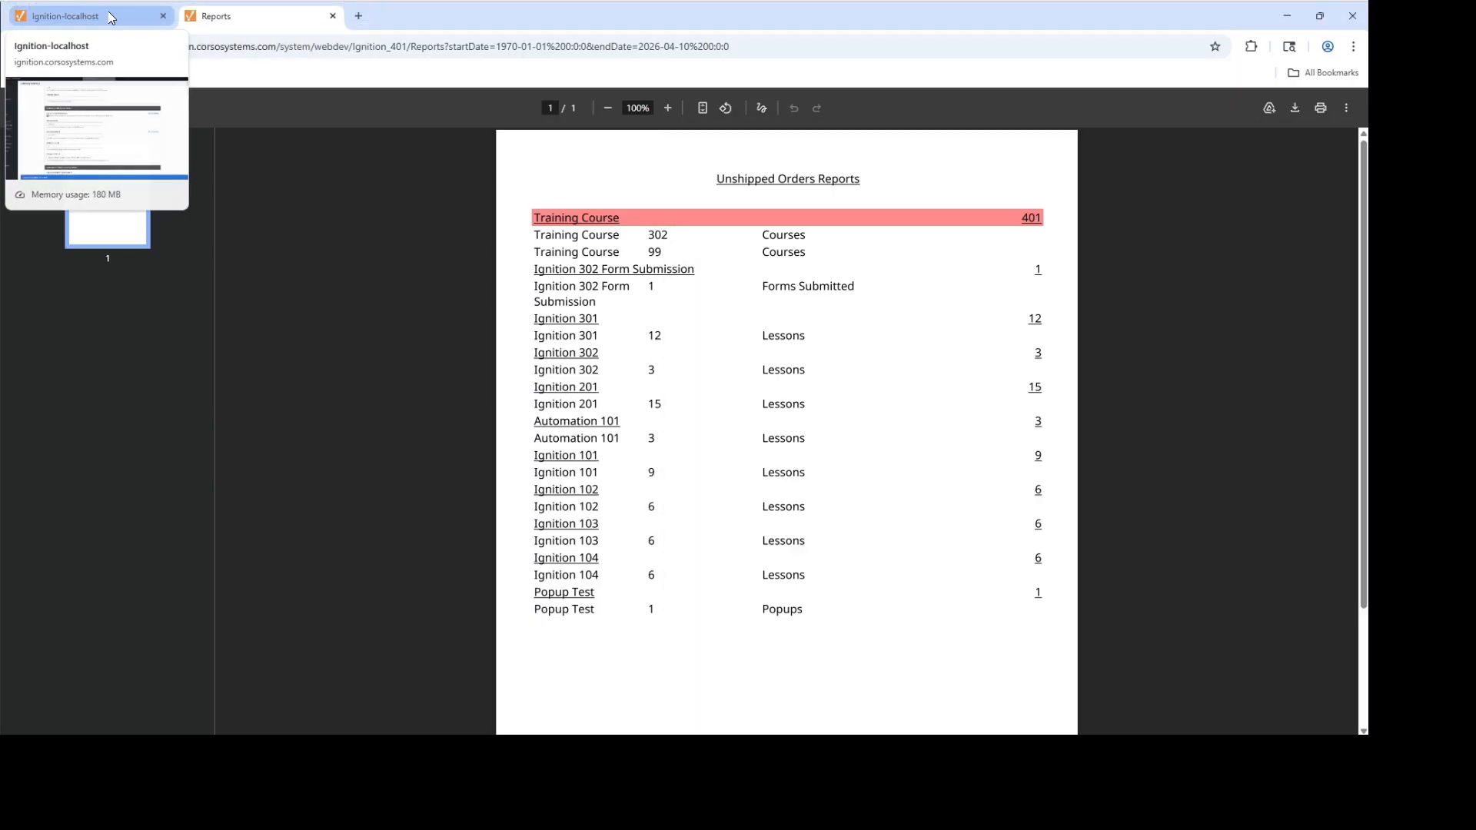
click(110, 17)
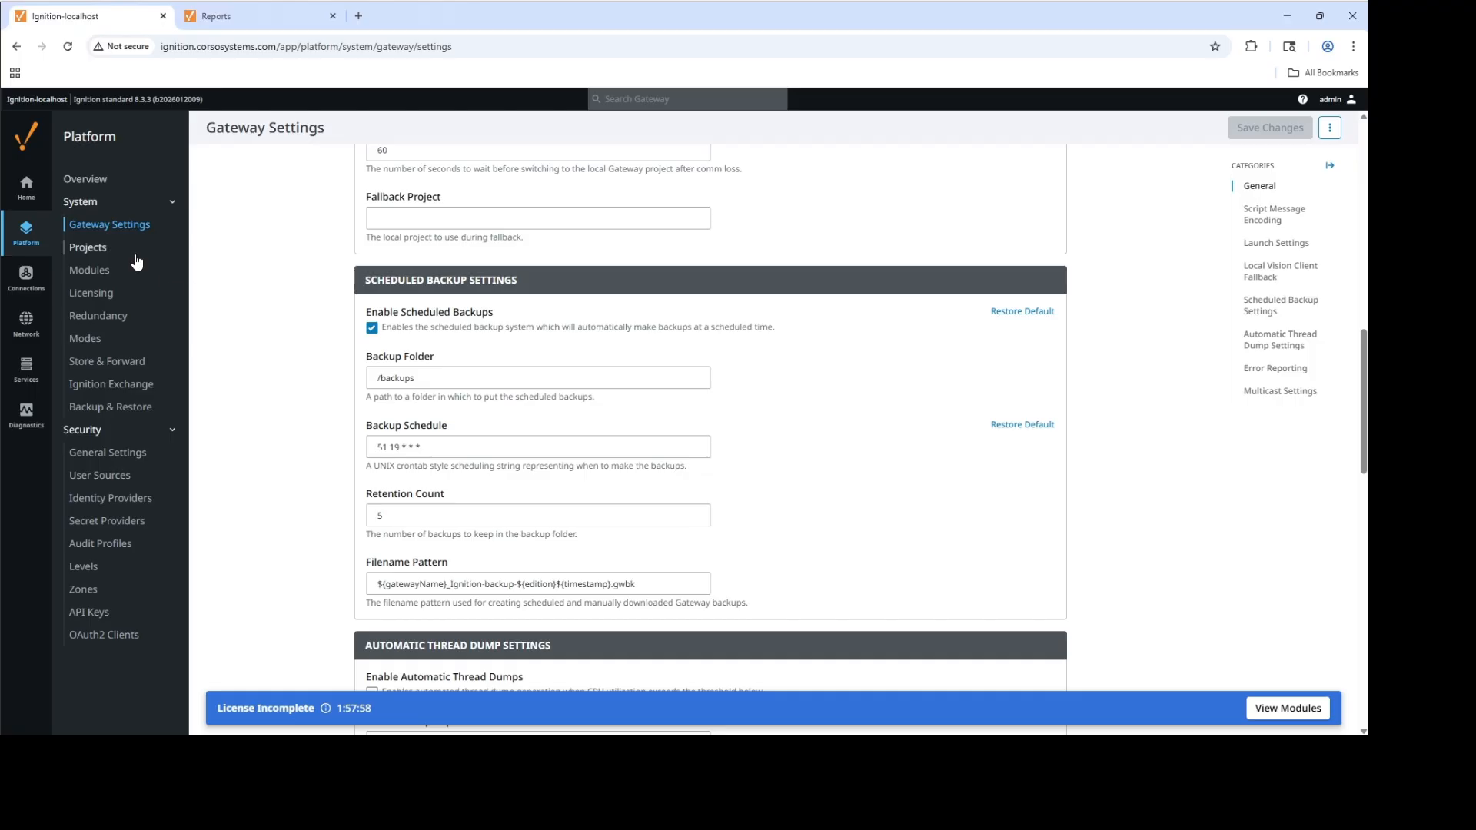
click(91, 203)
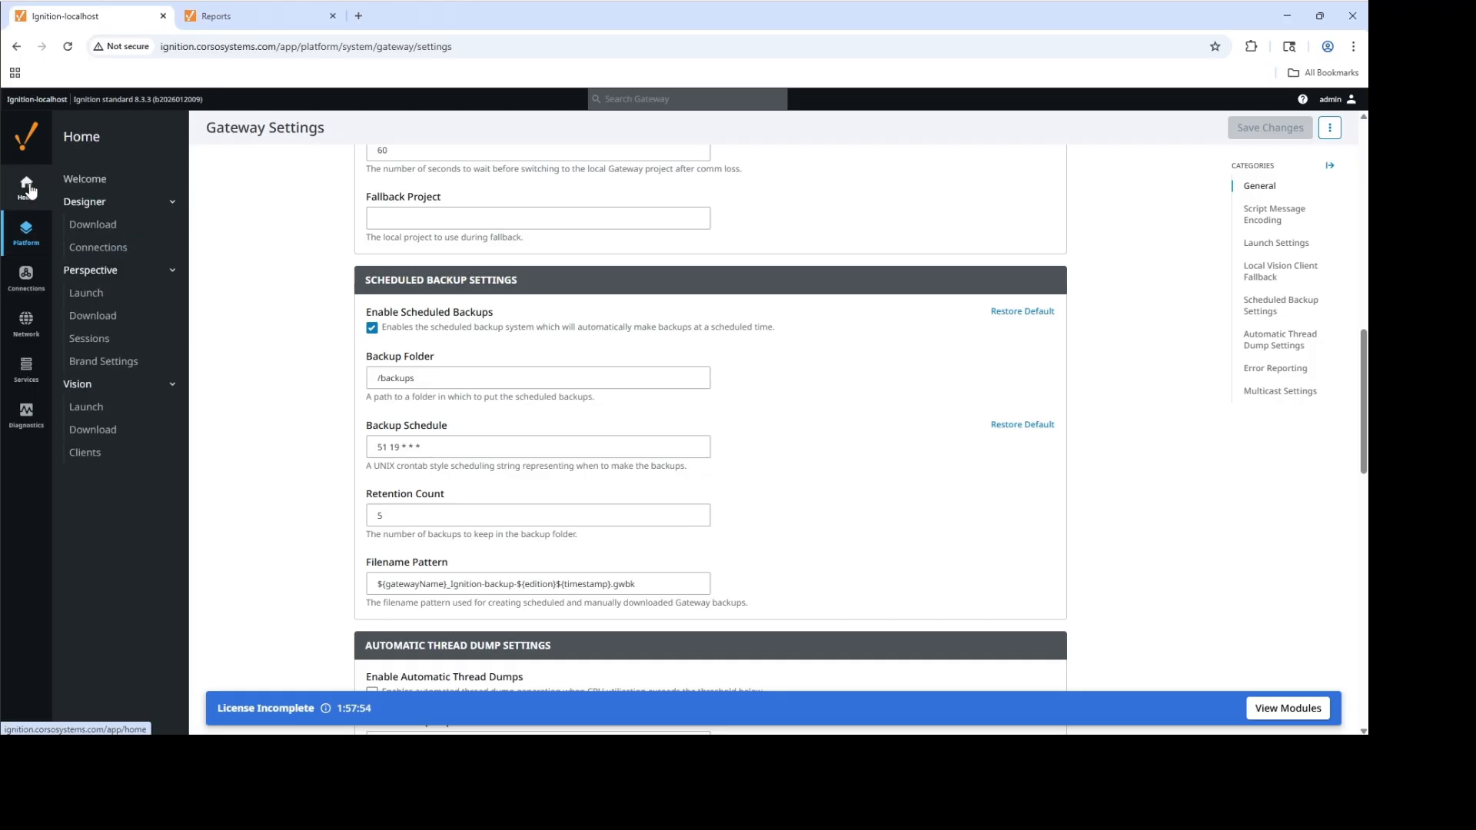
click(30, 190)
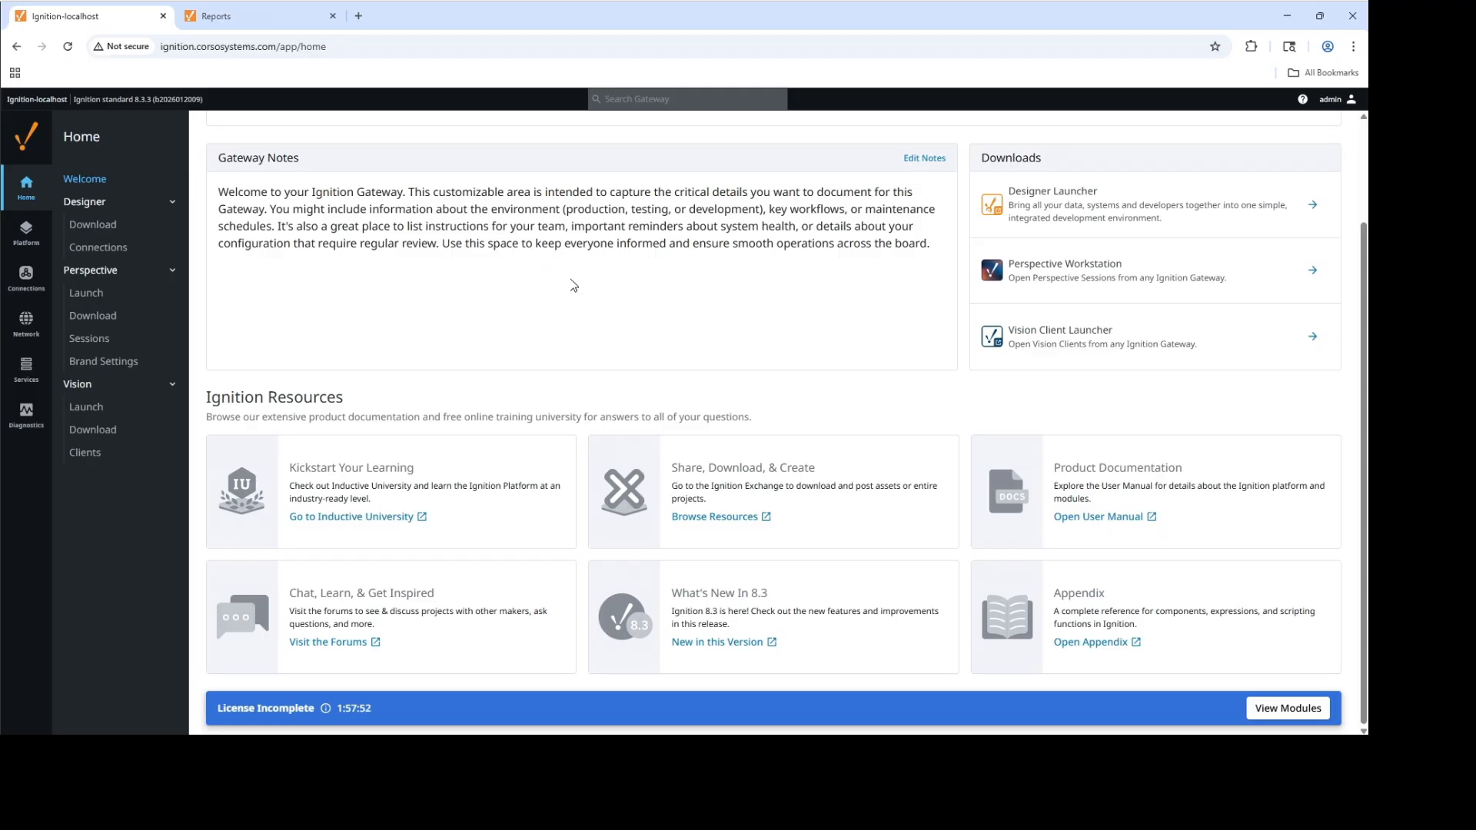
click(29, 416)
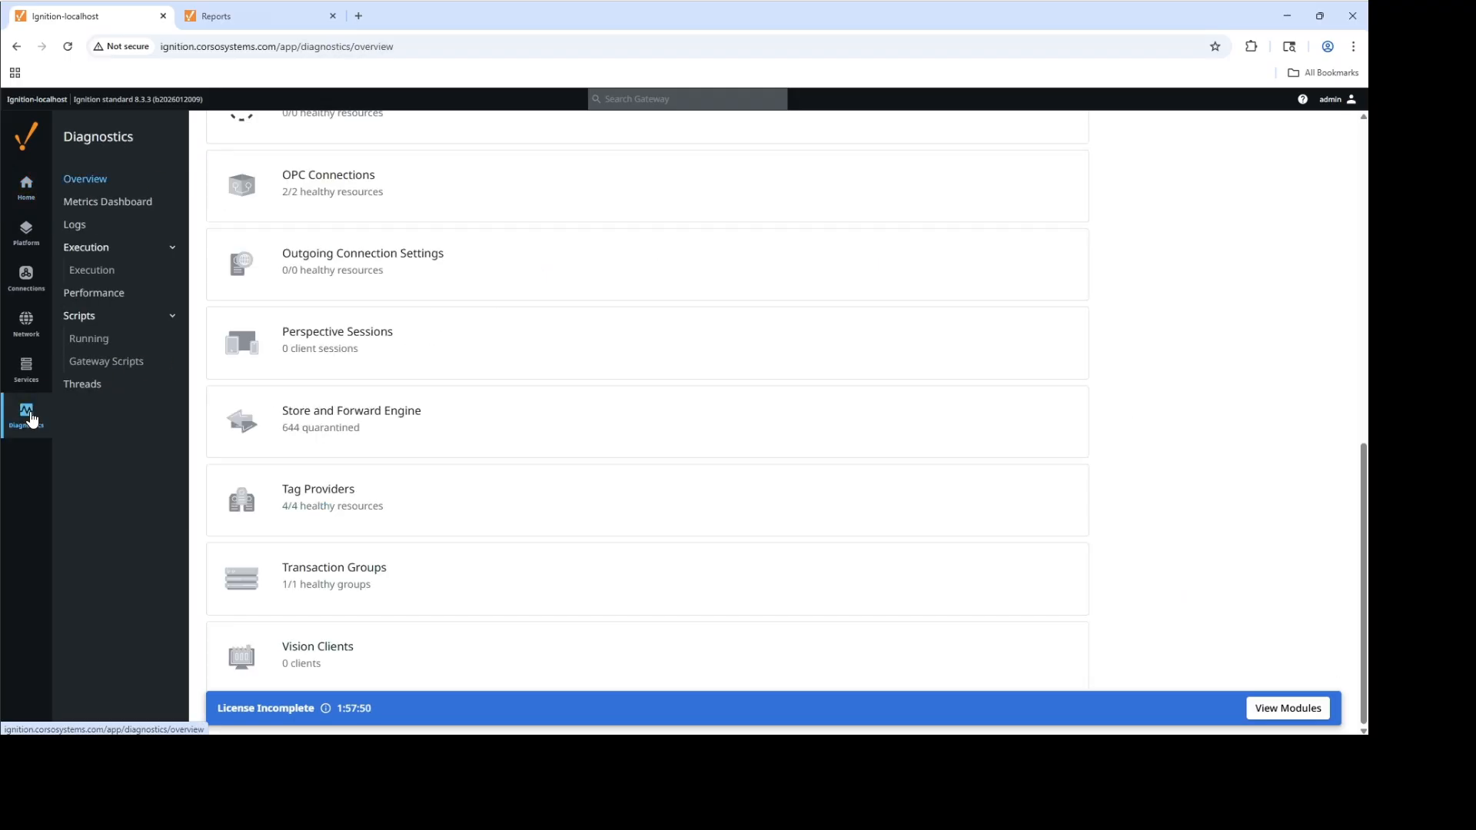
scroll(454, 343, up, 9)
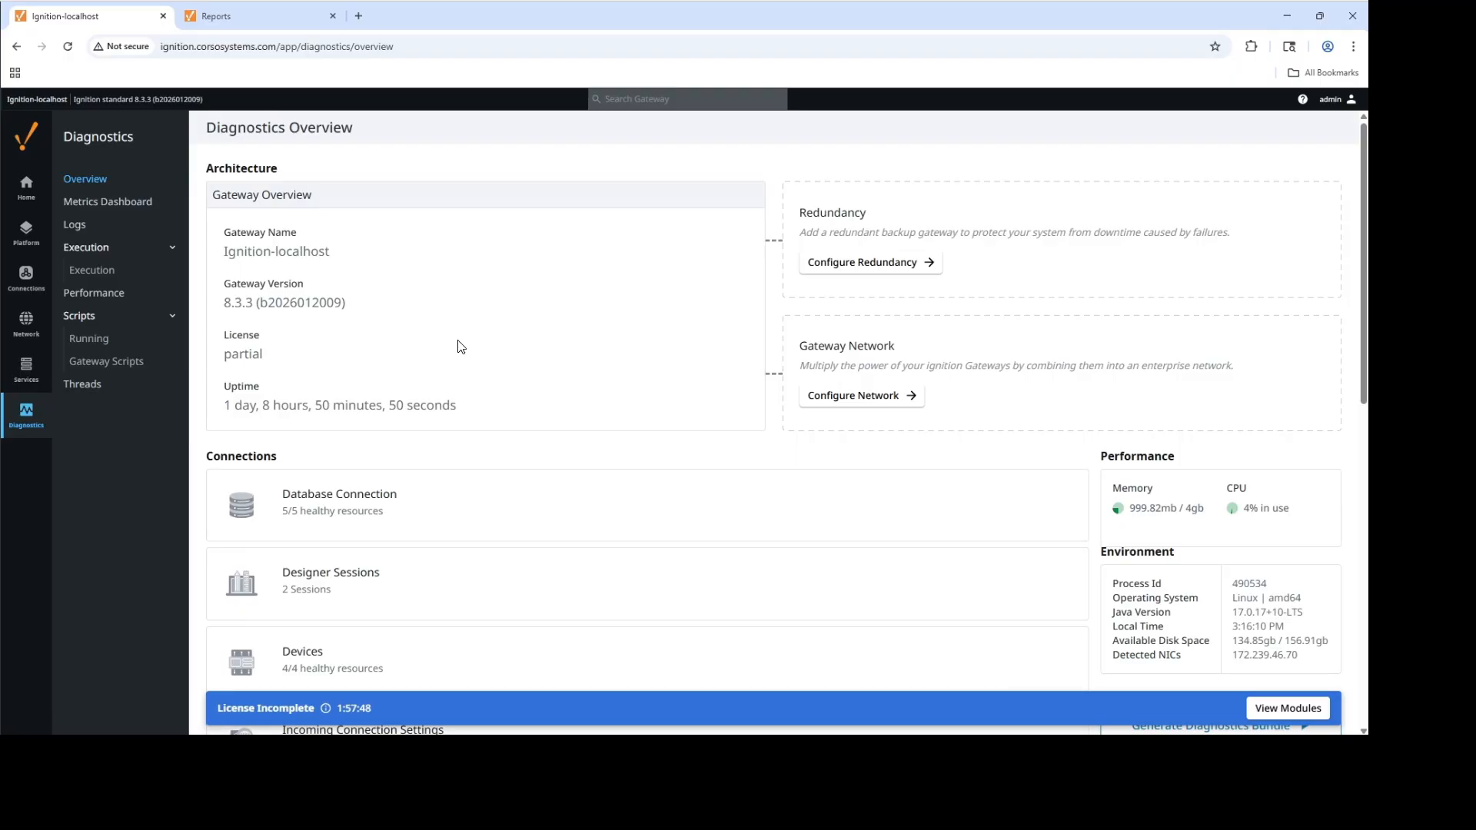
drag(359, 304, 210, 316)
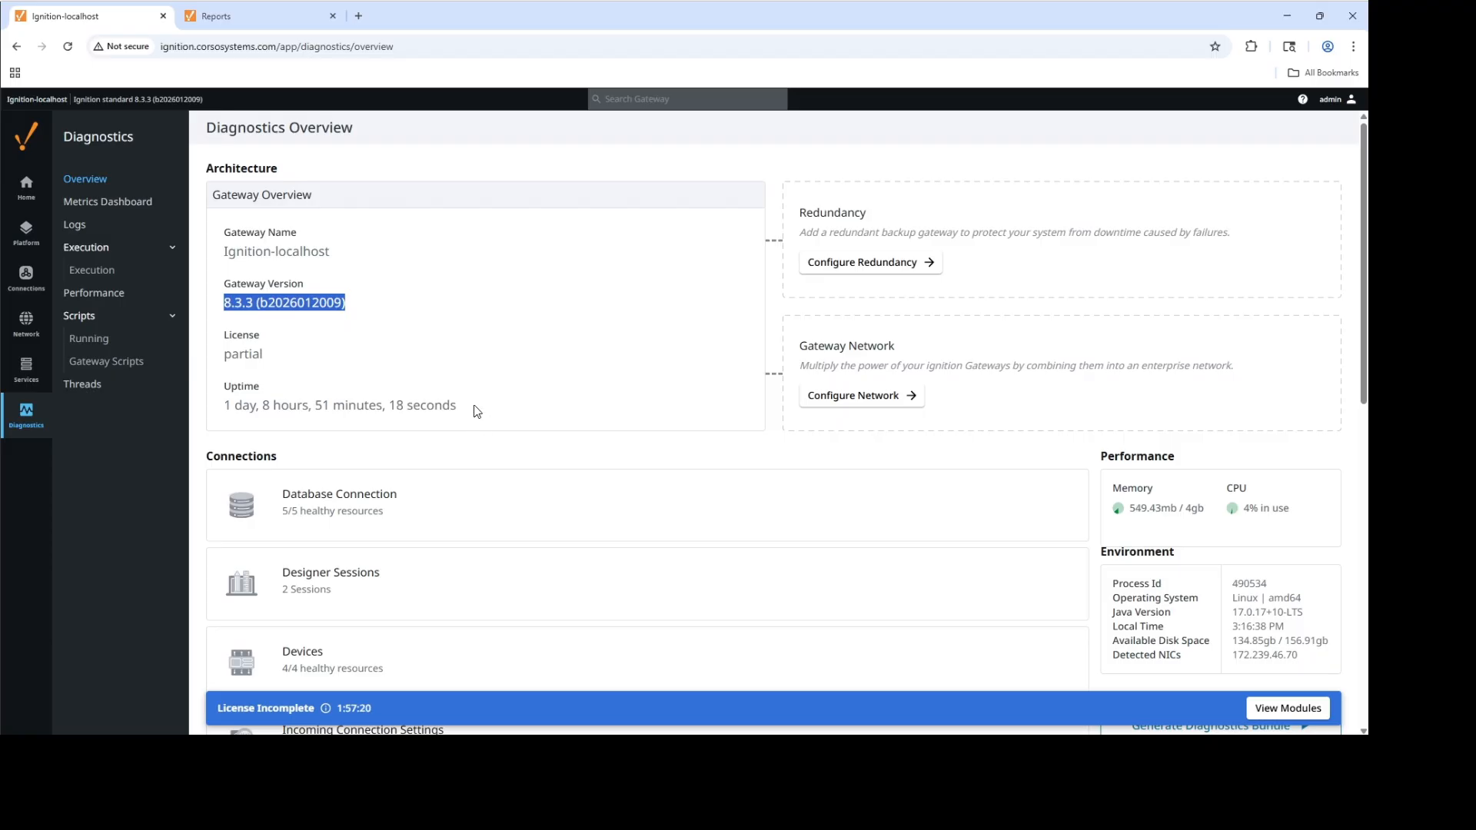
Step: Switch back to the Ignition_401 project in Ignition Designer and open the original drawing in the Drawing Editor
click(508, 757)
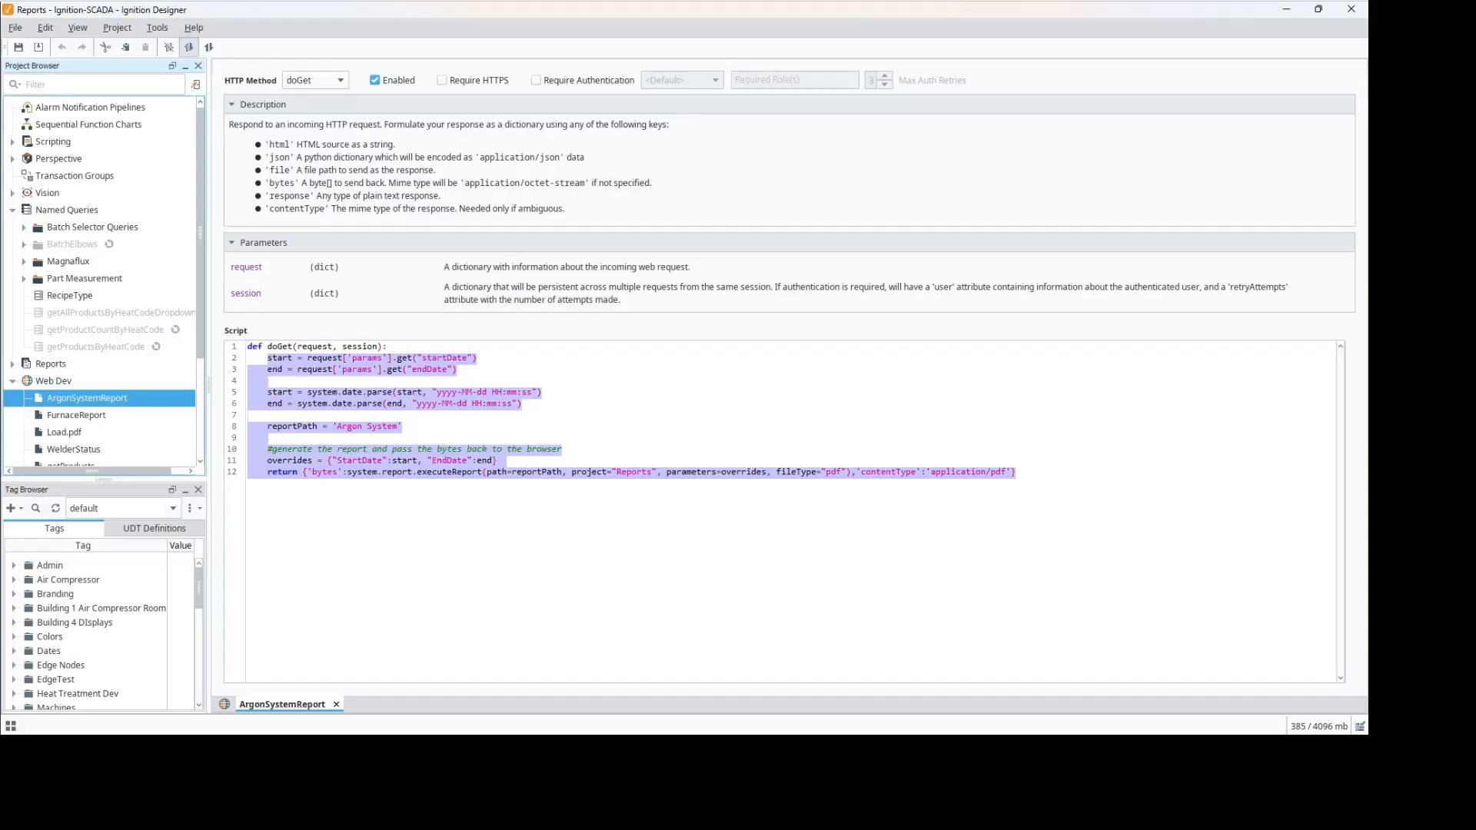
click(415, 735)
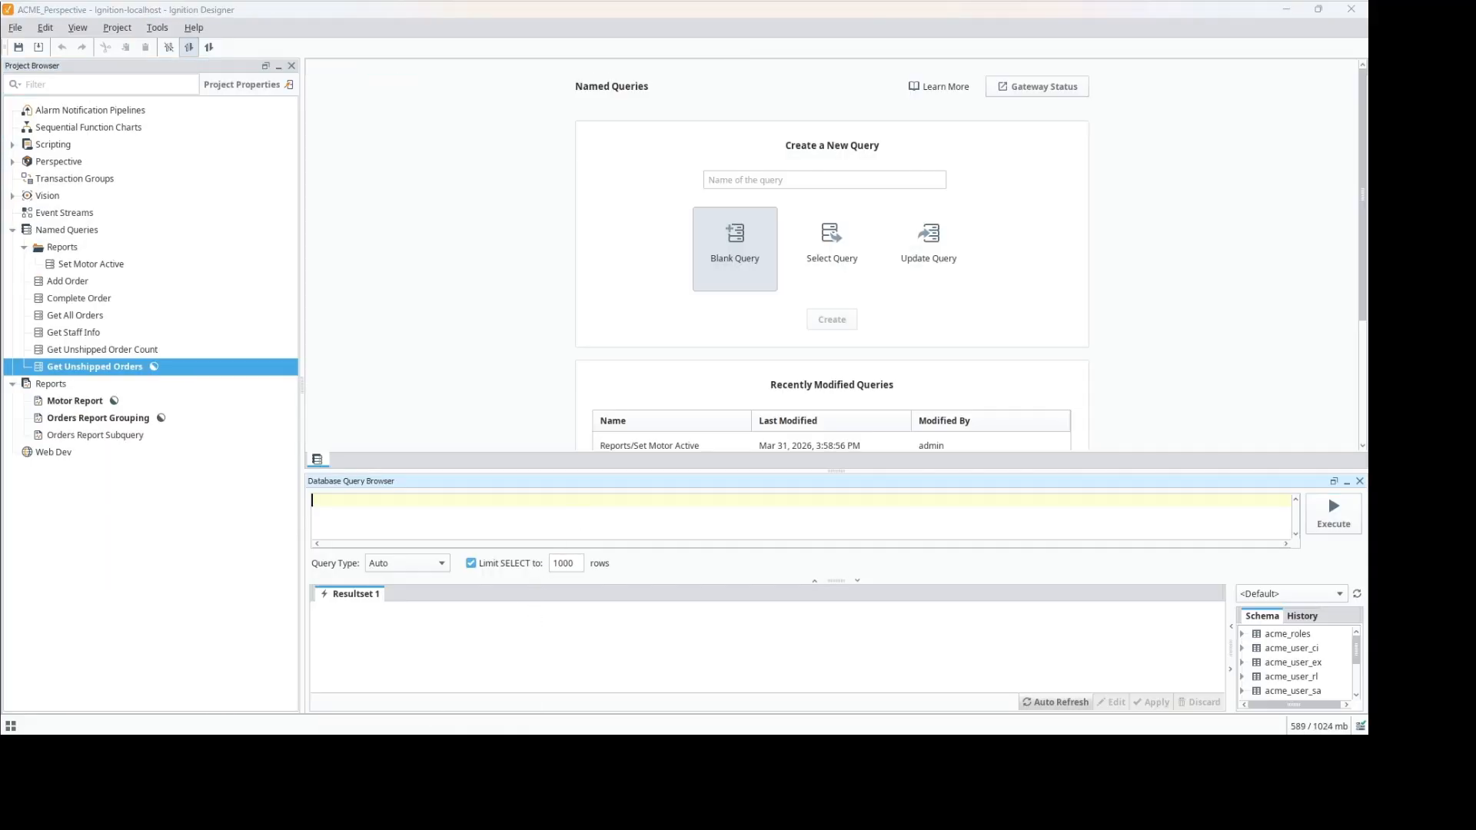
click(516, 686)
click(492, 323)
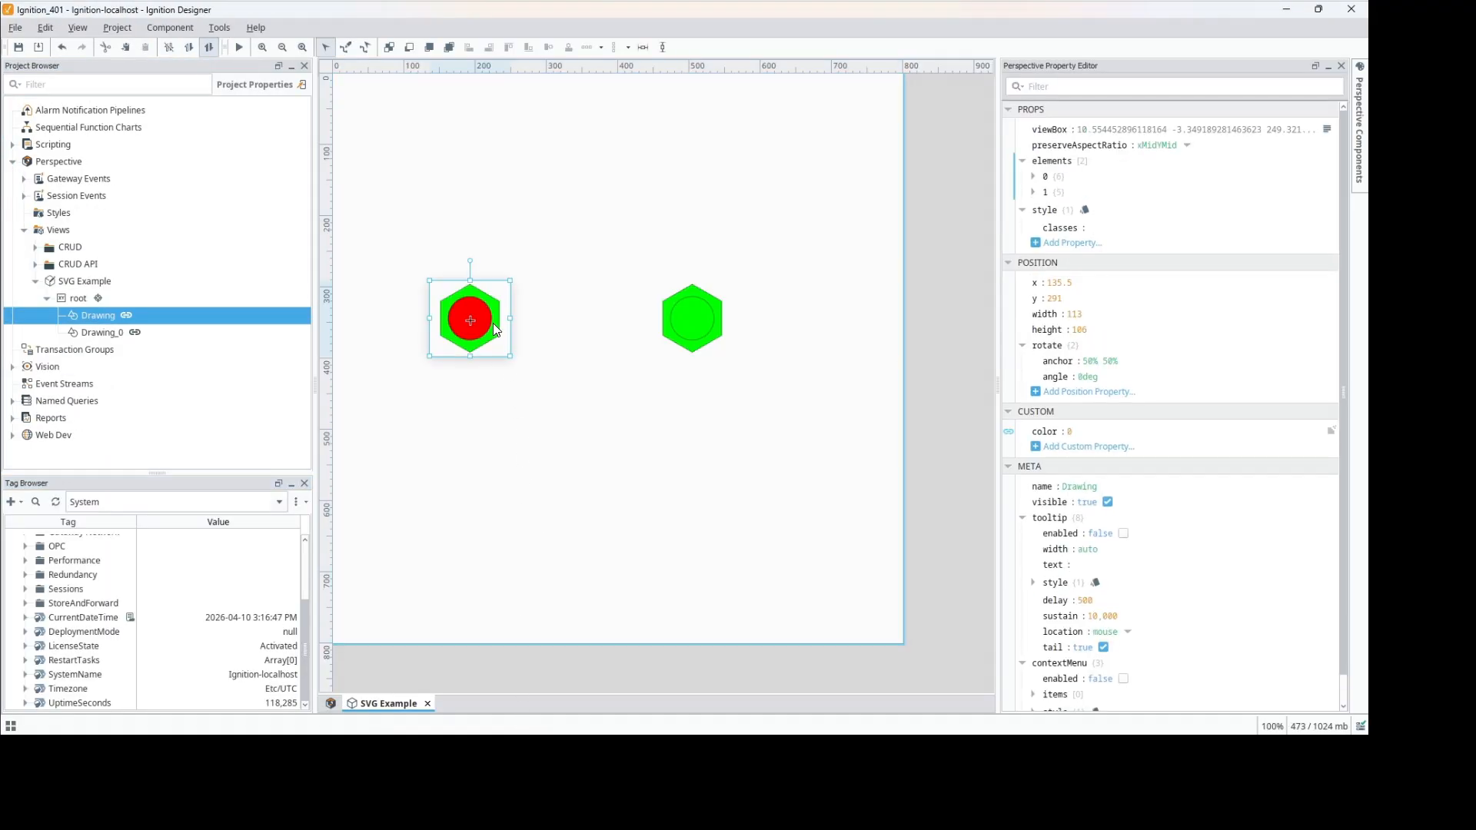
double_click(494, 346)
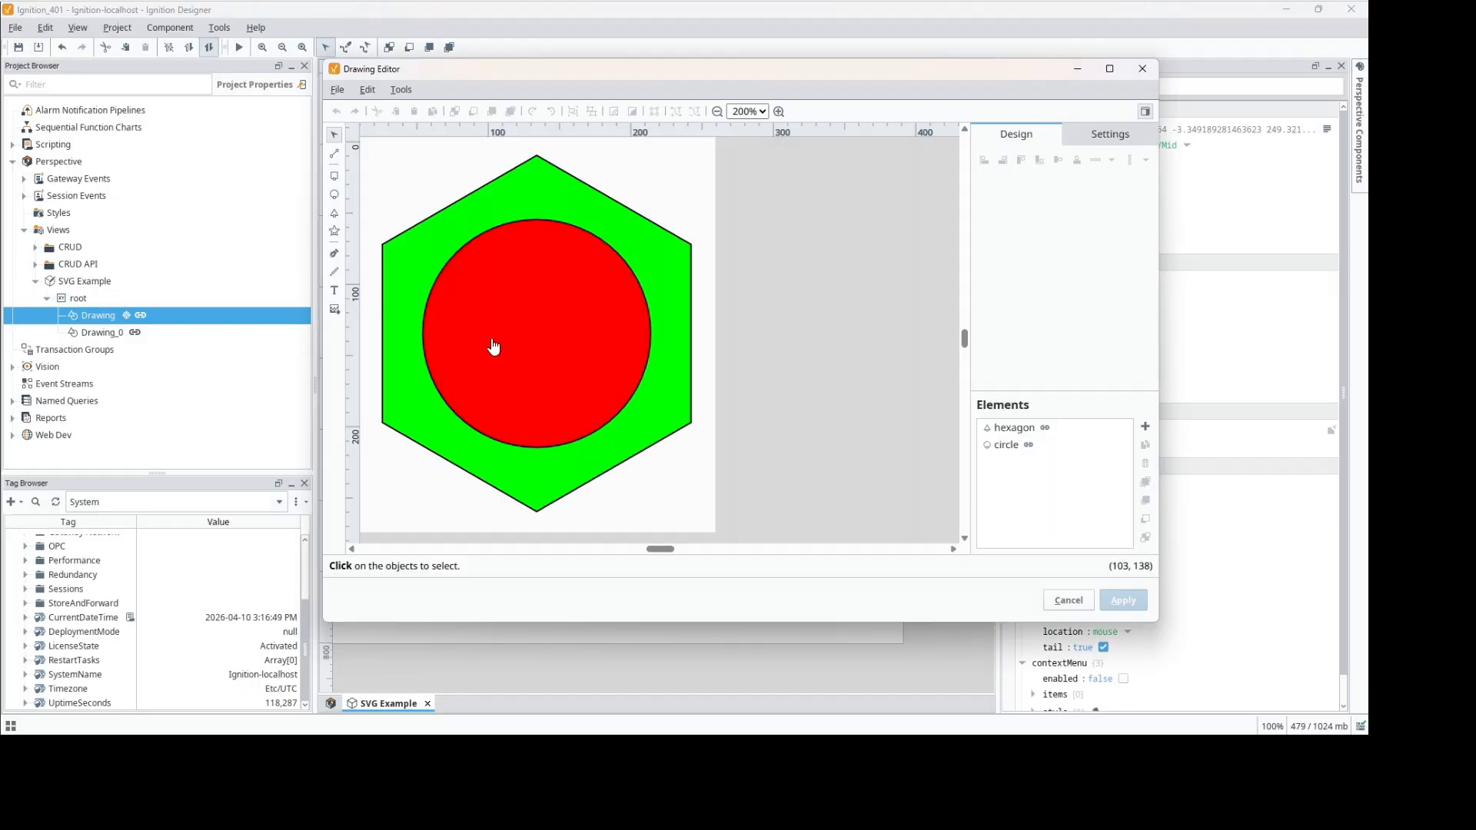
Step: Inspect the fill paint binding of the drawing's hexagon element and close the binding editor without making changes
click(1036, 427)
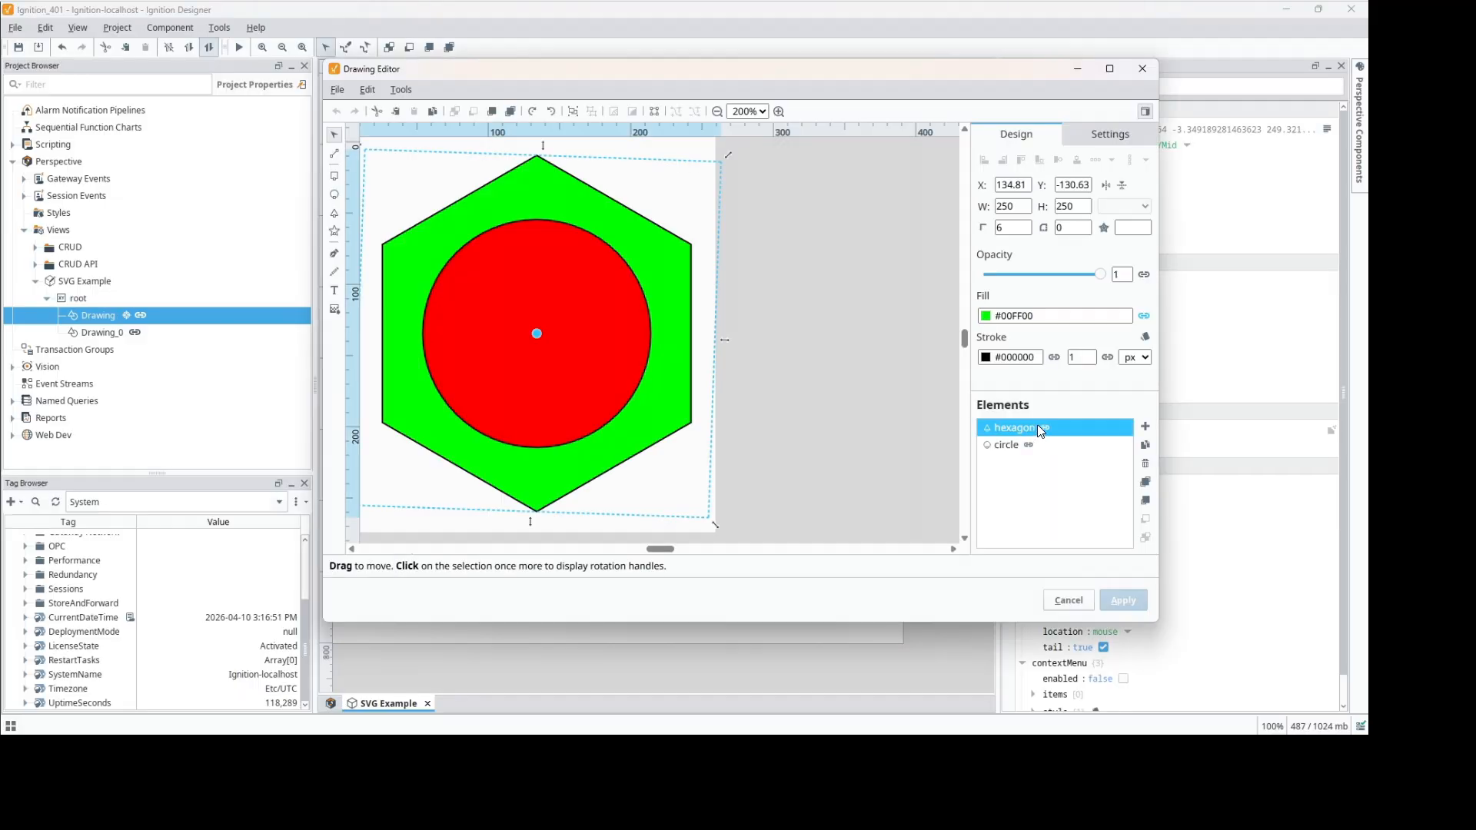
click(1144, 316)
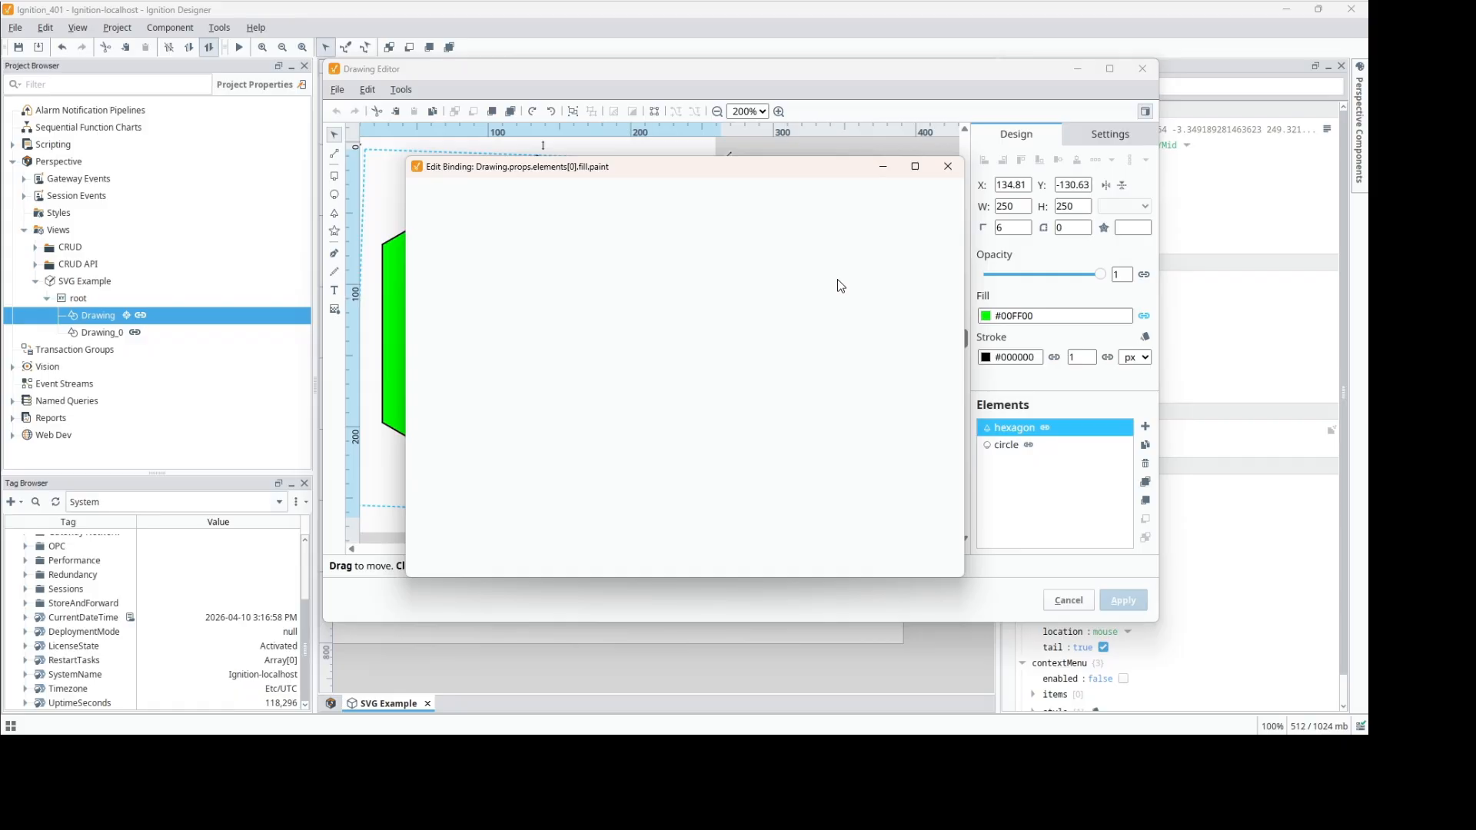
click(946, 168)
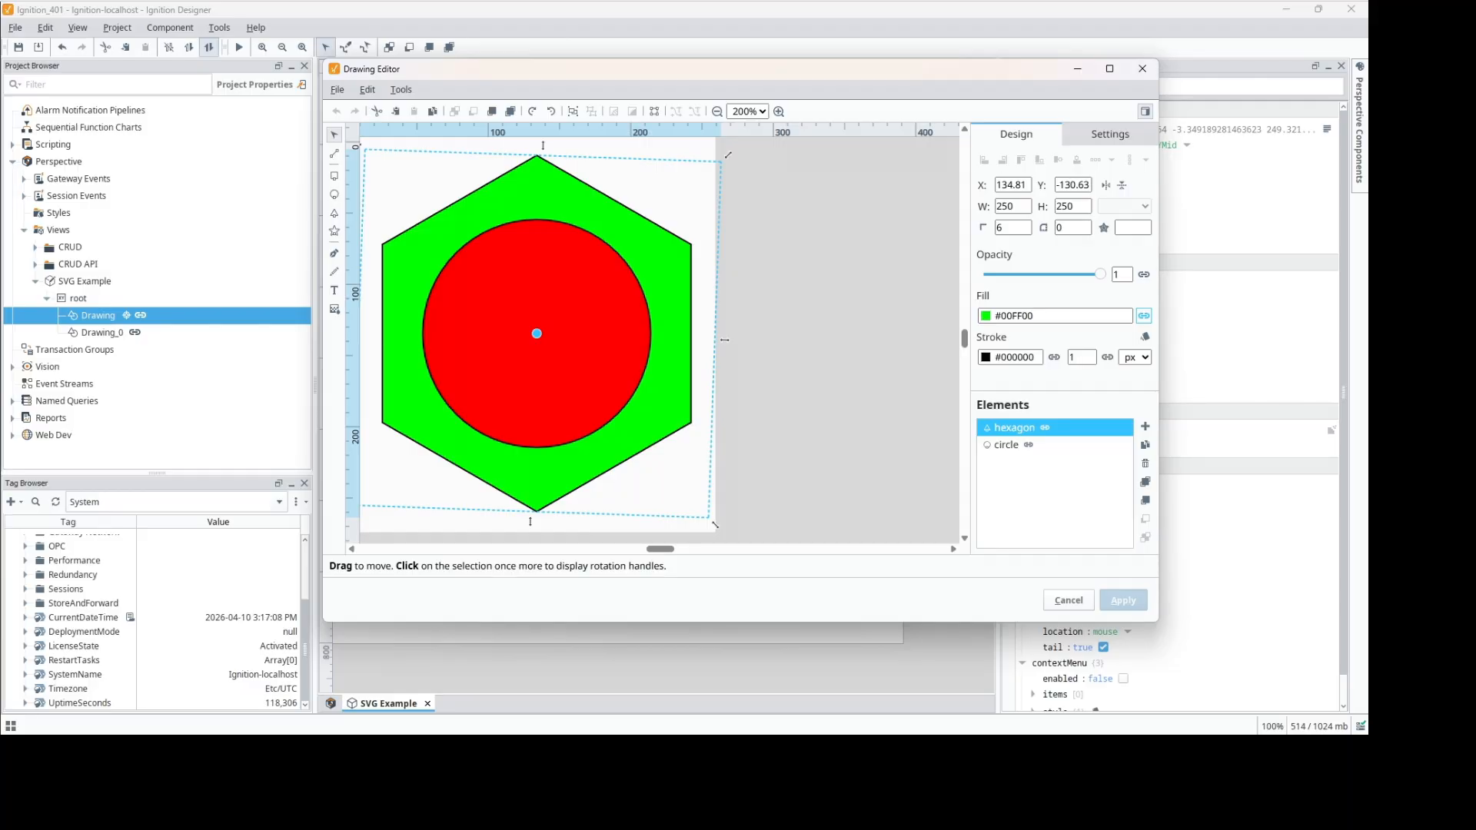
mouse_move(1358, 129)
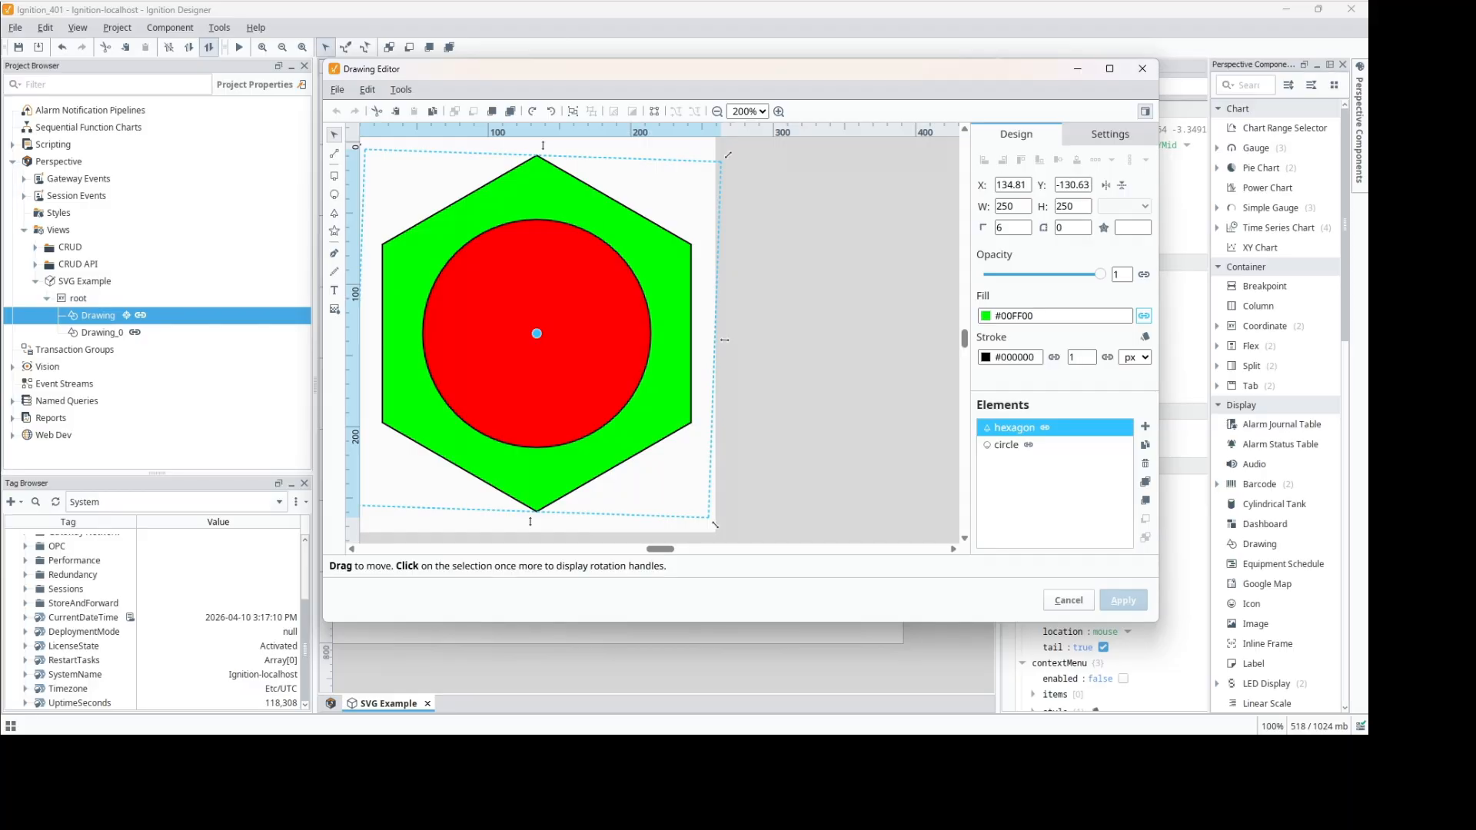